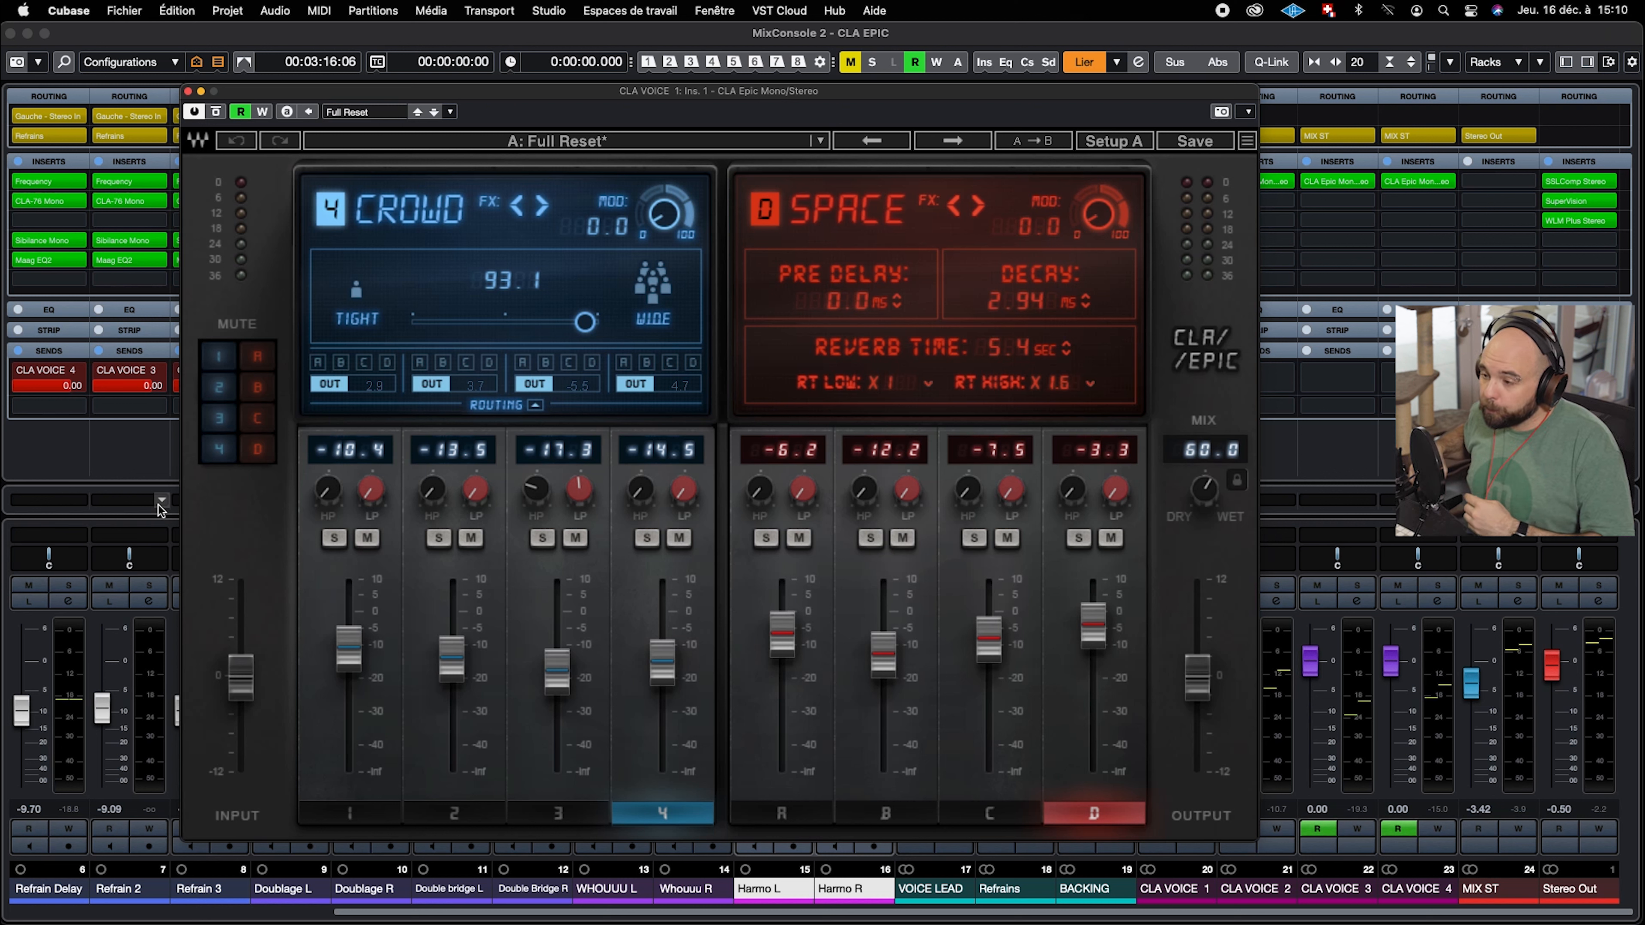
# Uncover the sends, raise the Harmo L send to CLA VOICE 3 to 6.02, and reset it to 0
pyautogui.moveTo(584, 90); pyautogui.dragTo(570, 90)
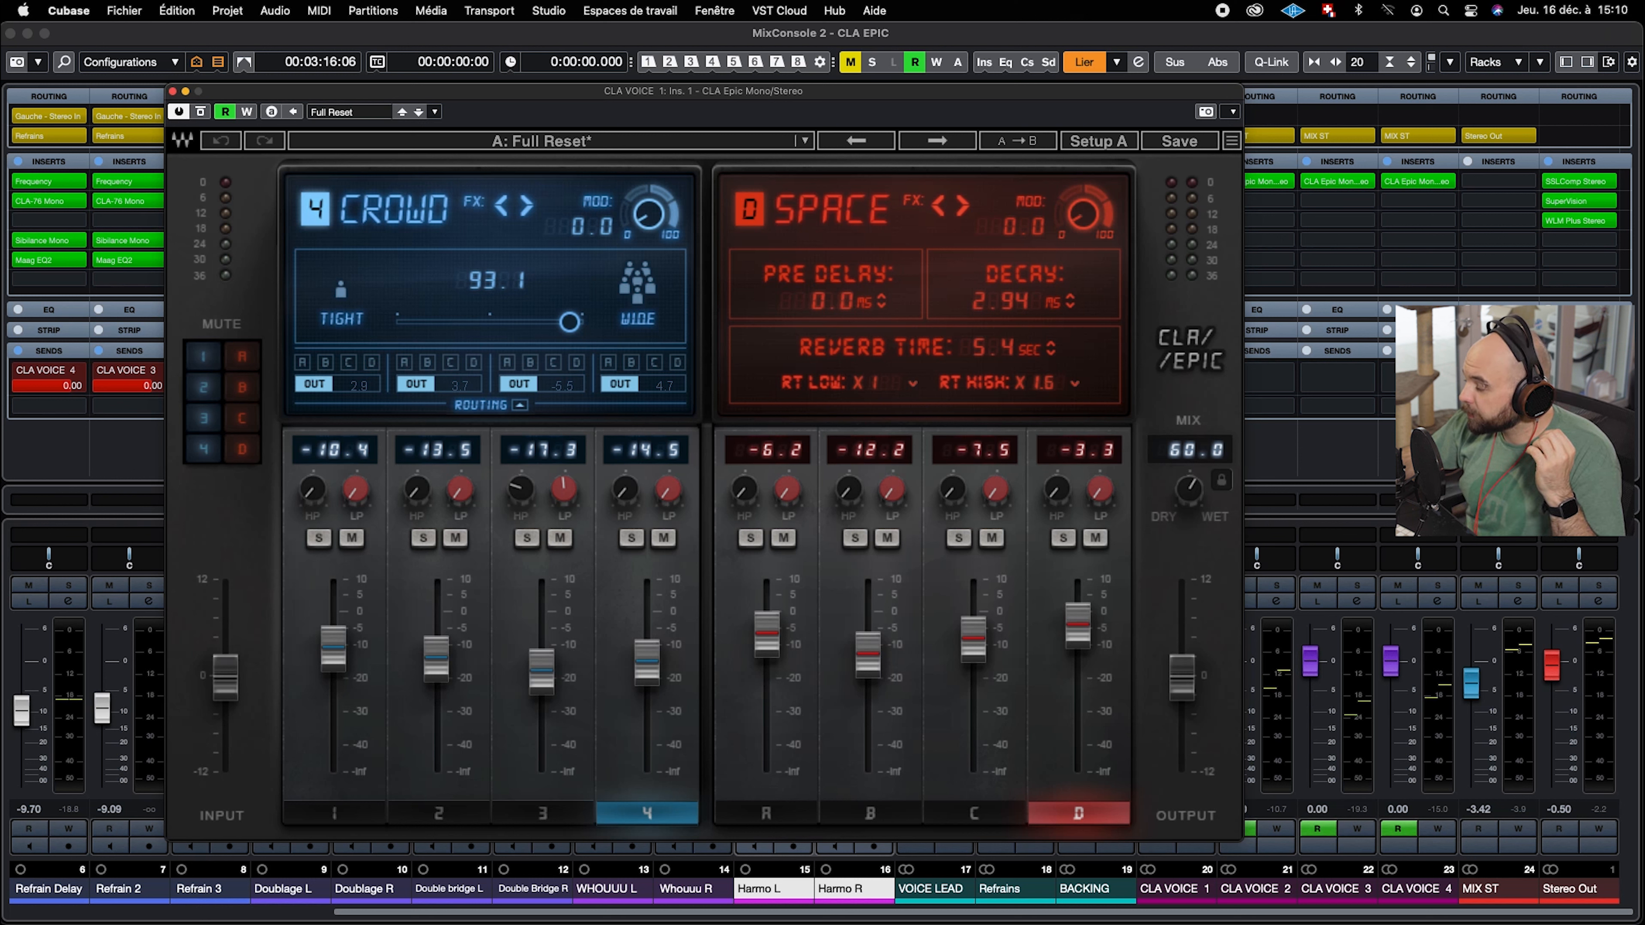
pyautogui.press('super+m')
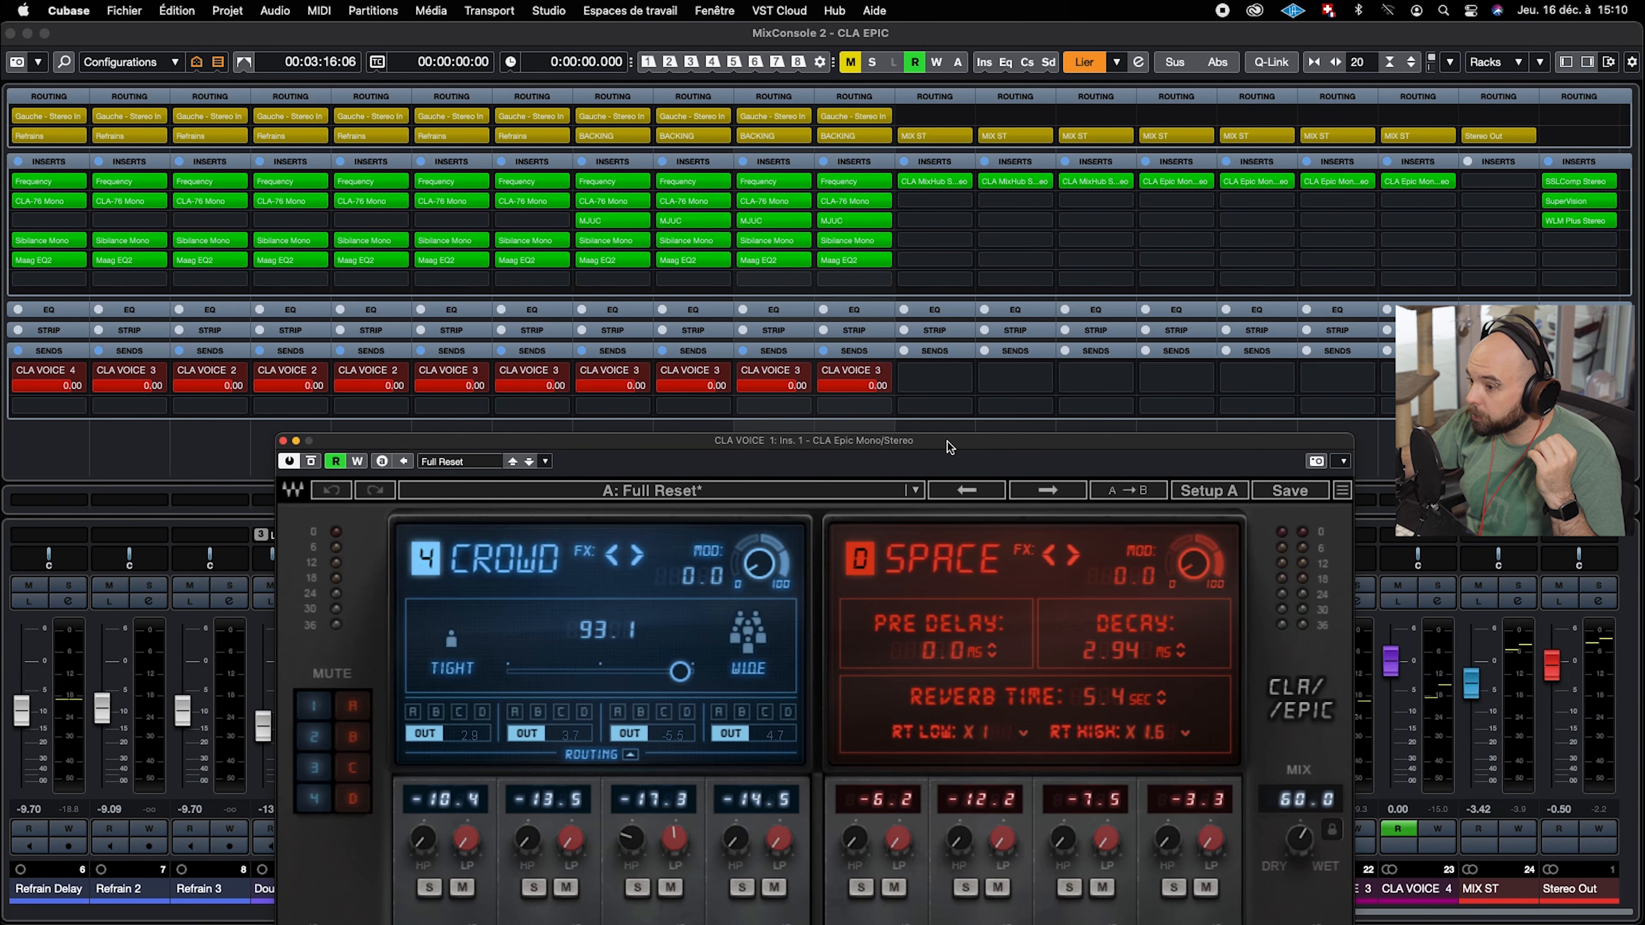
pyautogui.moveTo(780, 391); pyautogui.dragTo(806, 394)
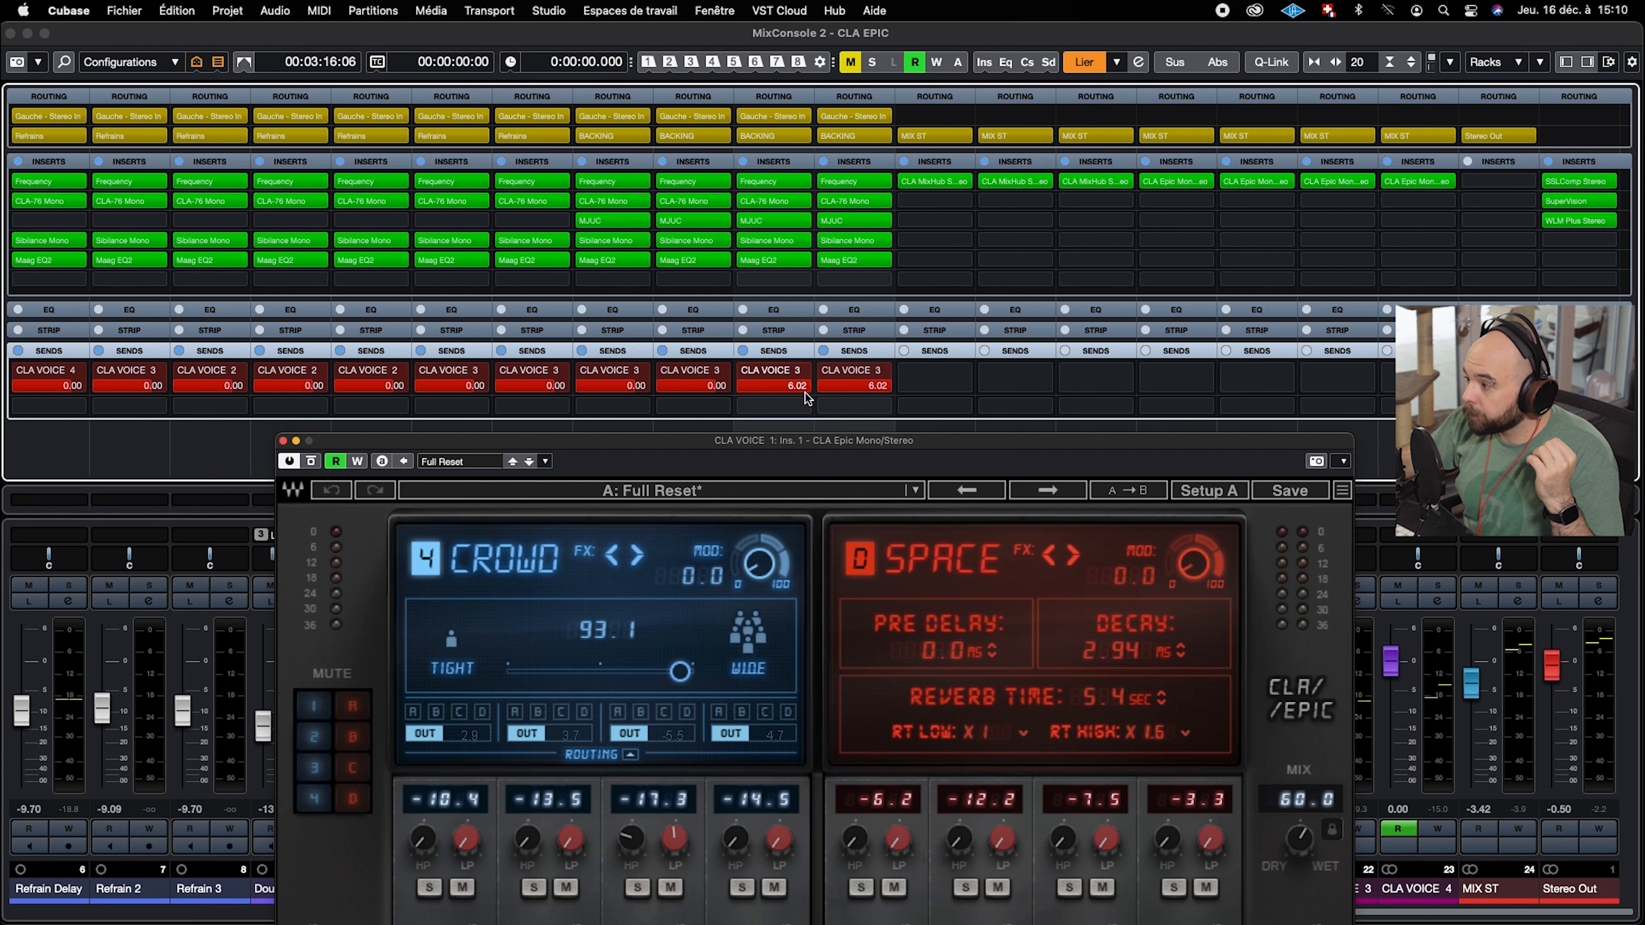
pyautogui.doubleClick(804, 392)
pyautogui.write('0')
pyautogui.press('Return')
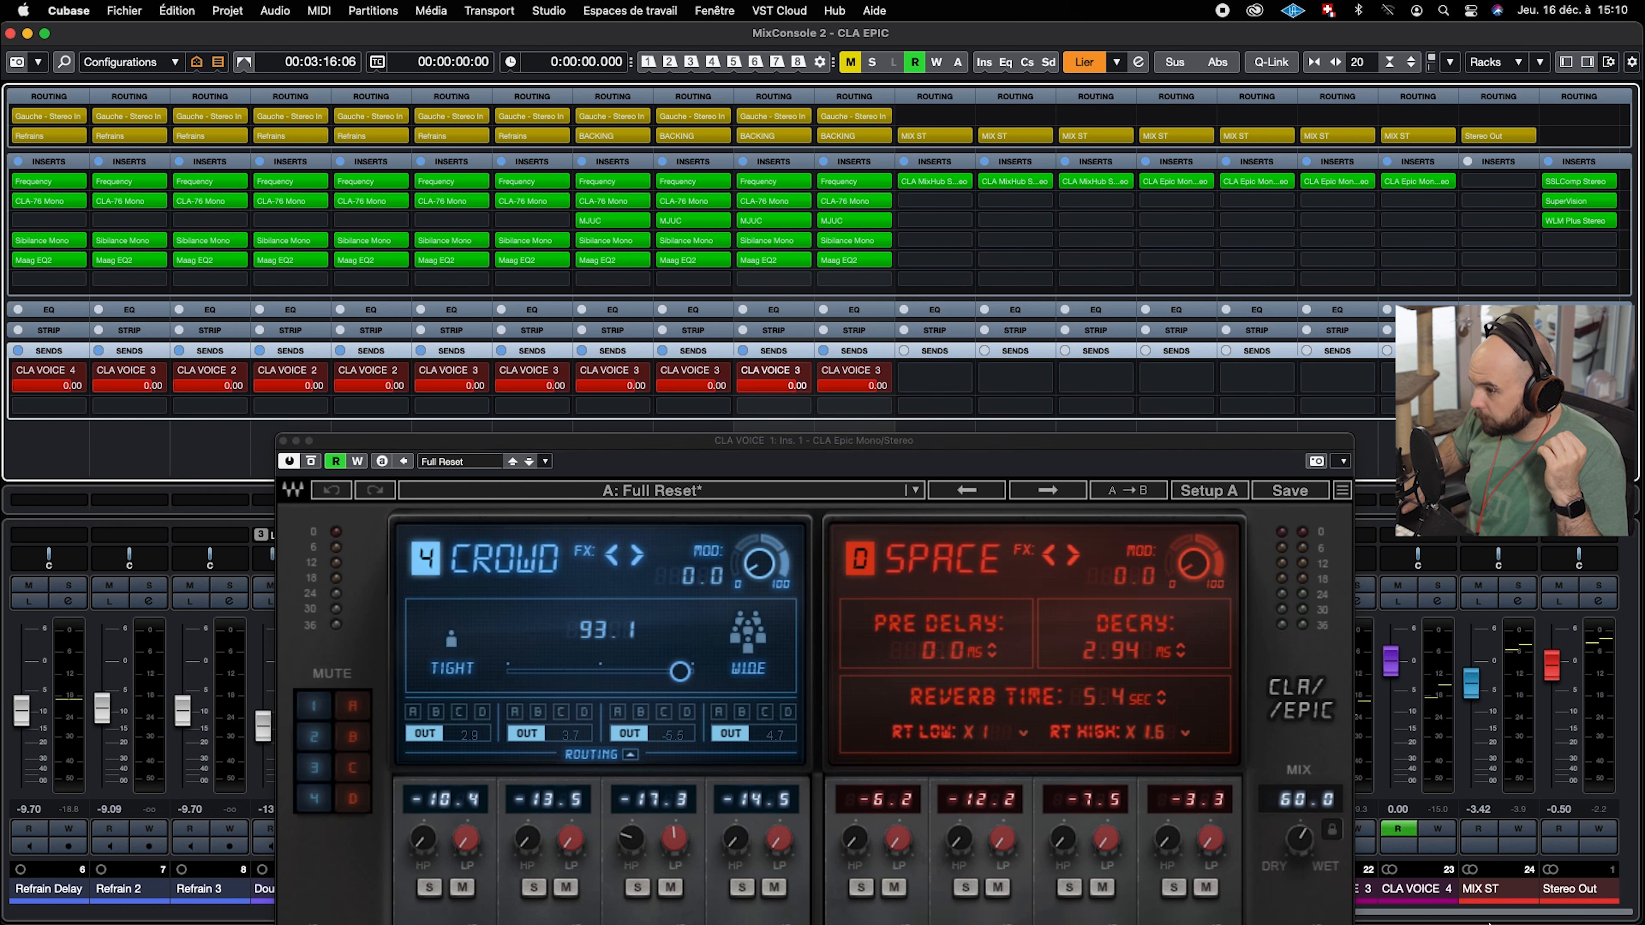
# Review the CLA VOICE sends from the first mixer channels onward and move the CLA Epic window back up
pyautogui.moveTo(1502, 911); pyautogui.dragTo(1093, 923)
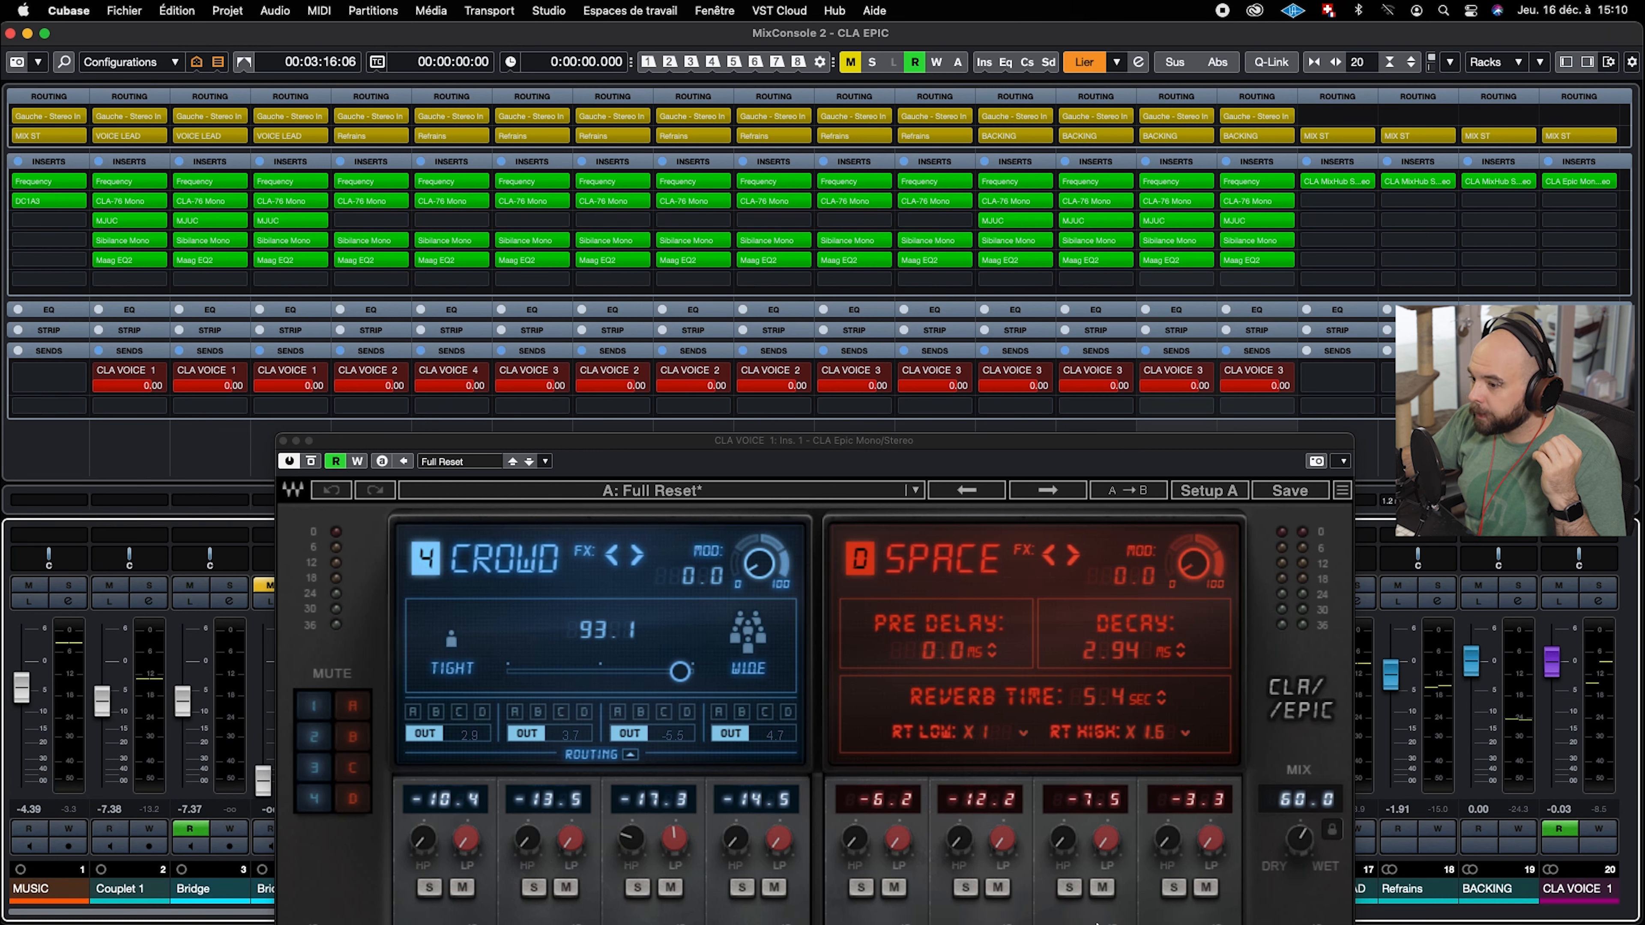
pyautogui.moveTo(1103, 923); pyautogui.dragTo(1144, 923)
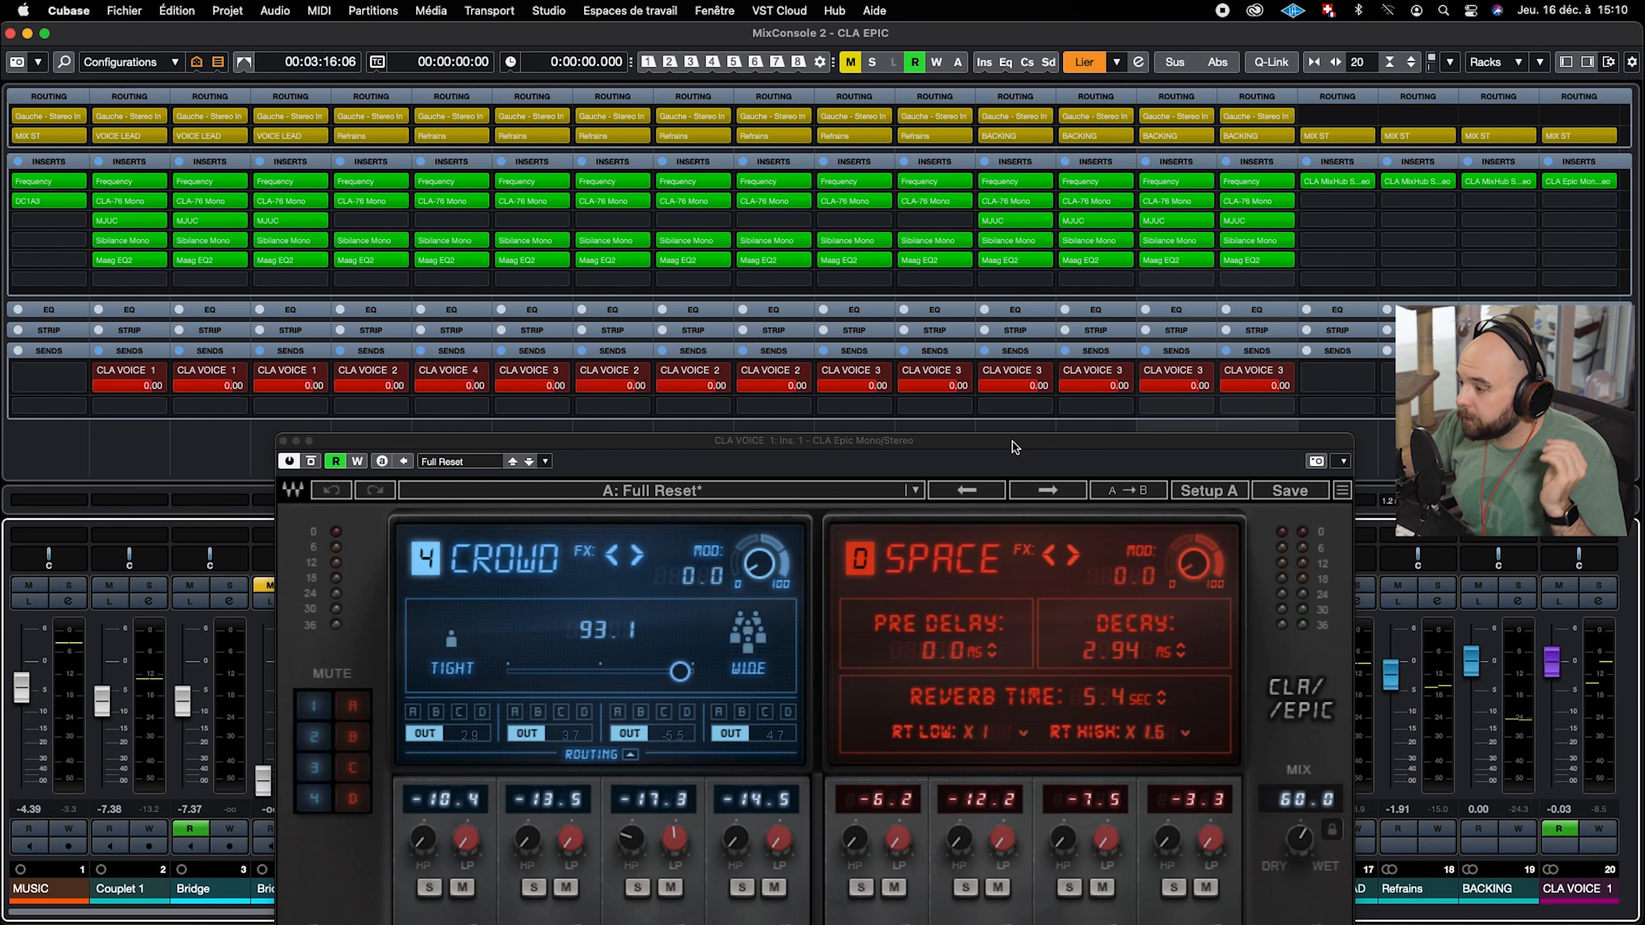
pyautogui.moveTo(1013, 440); pyautogui.dragTo(980, 119)
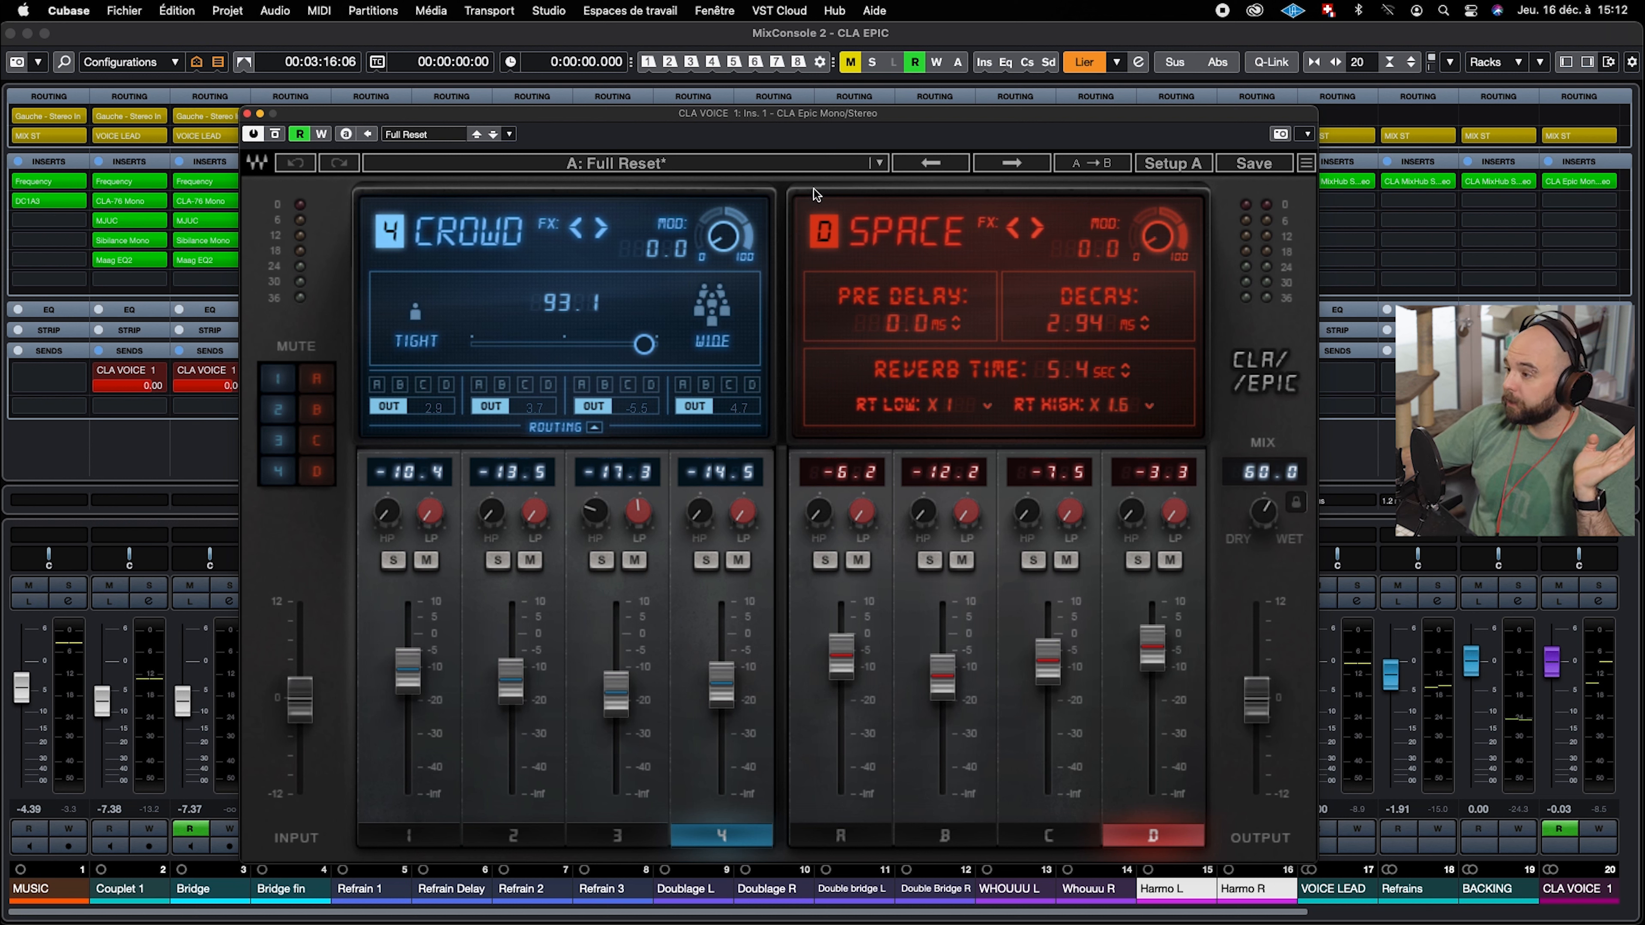
# Browse the CLA Epic Factory and Artists presets, then leave the list without loading one
pyautogui.click(769, 167)
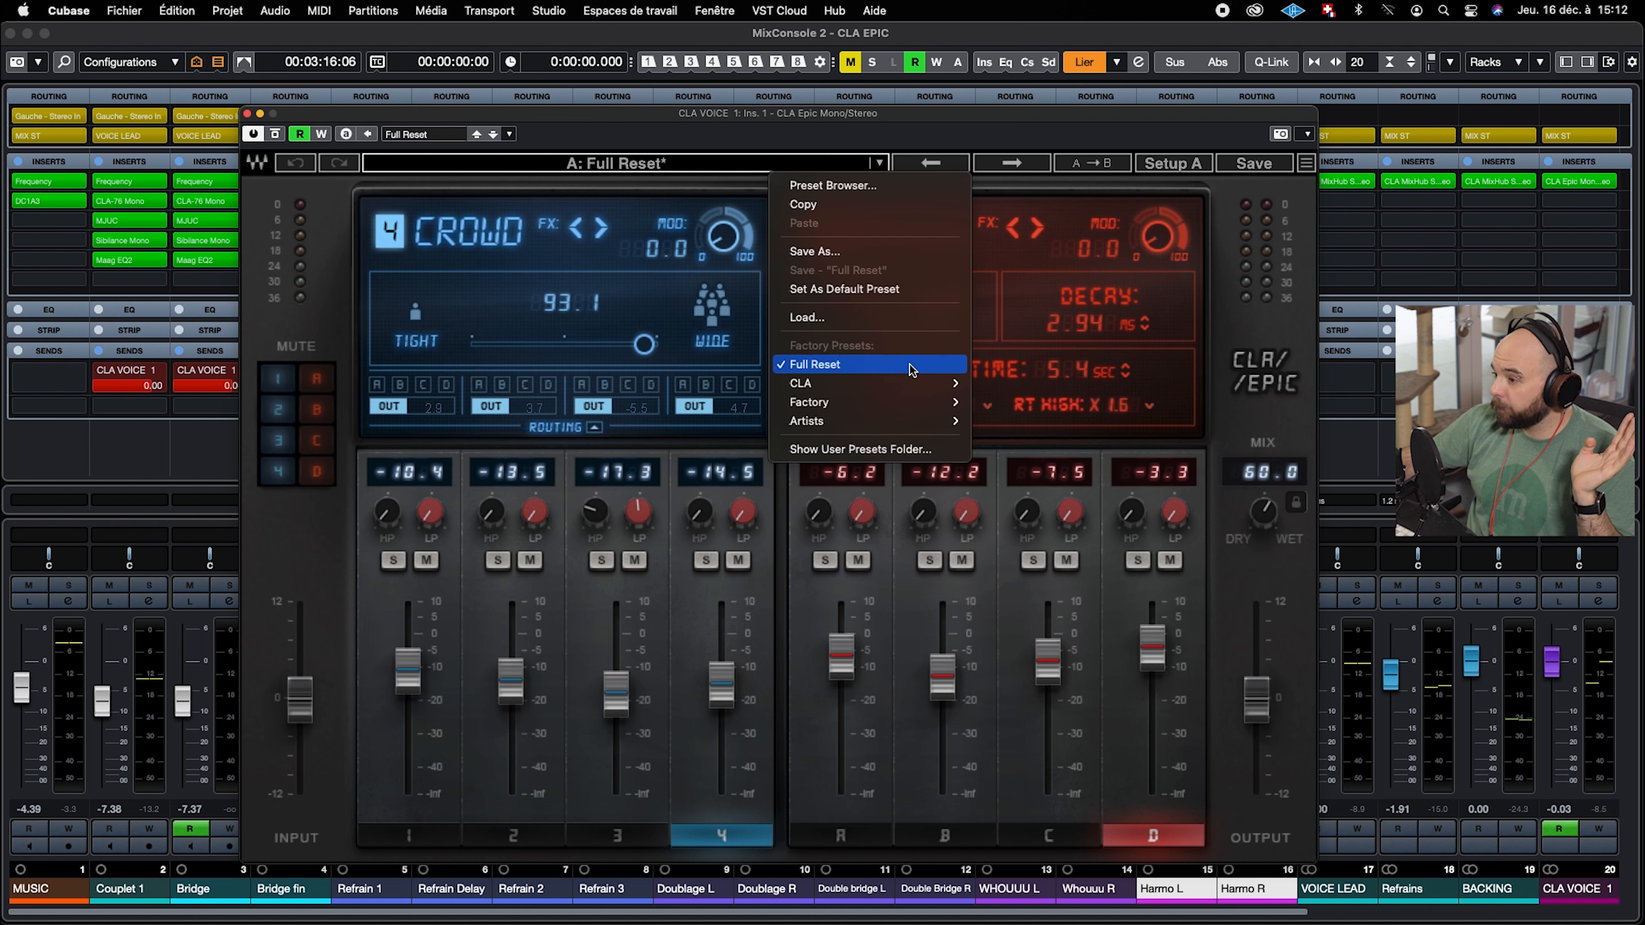
pyautogui.moveTo(907, 387)
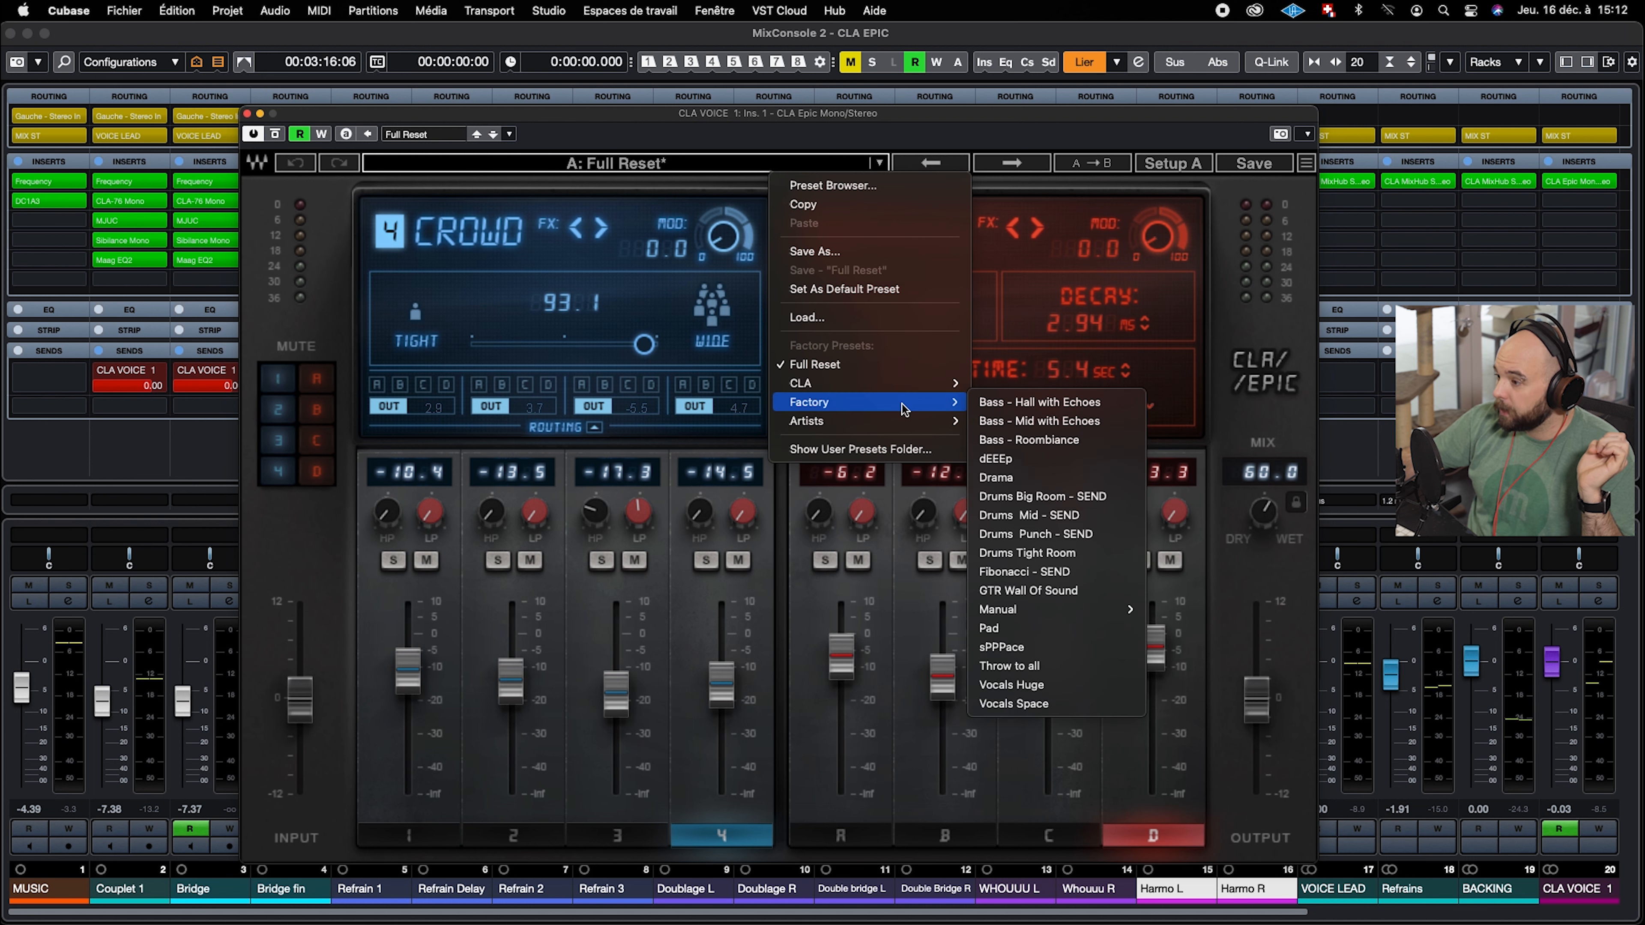
pyautogui.moveTo(850, 432)
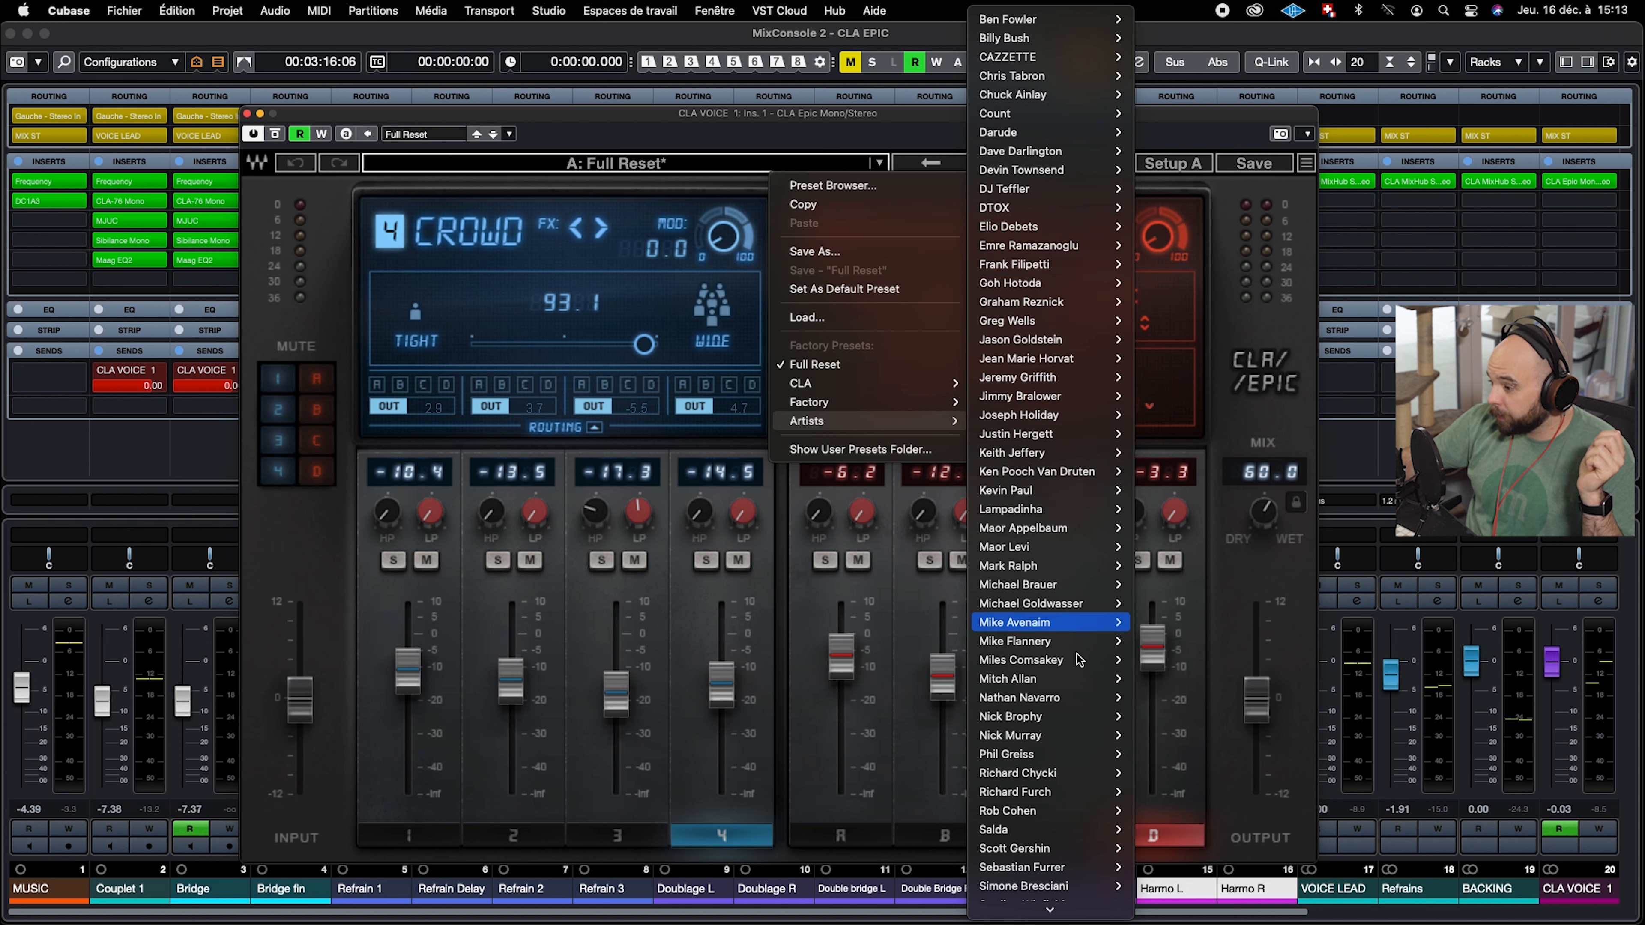
pyautogui.moveTo(1073, 723)
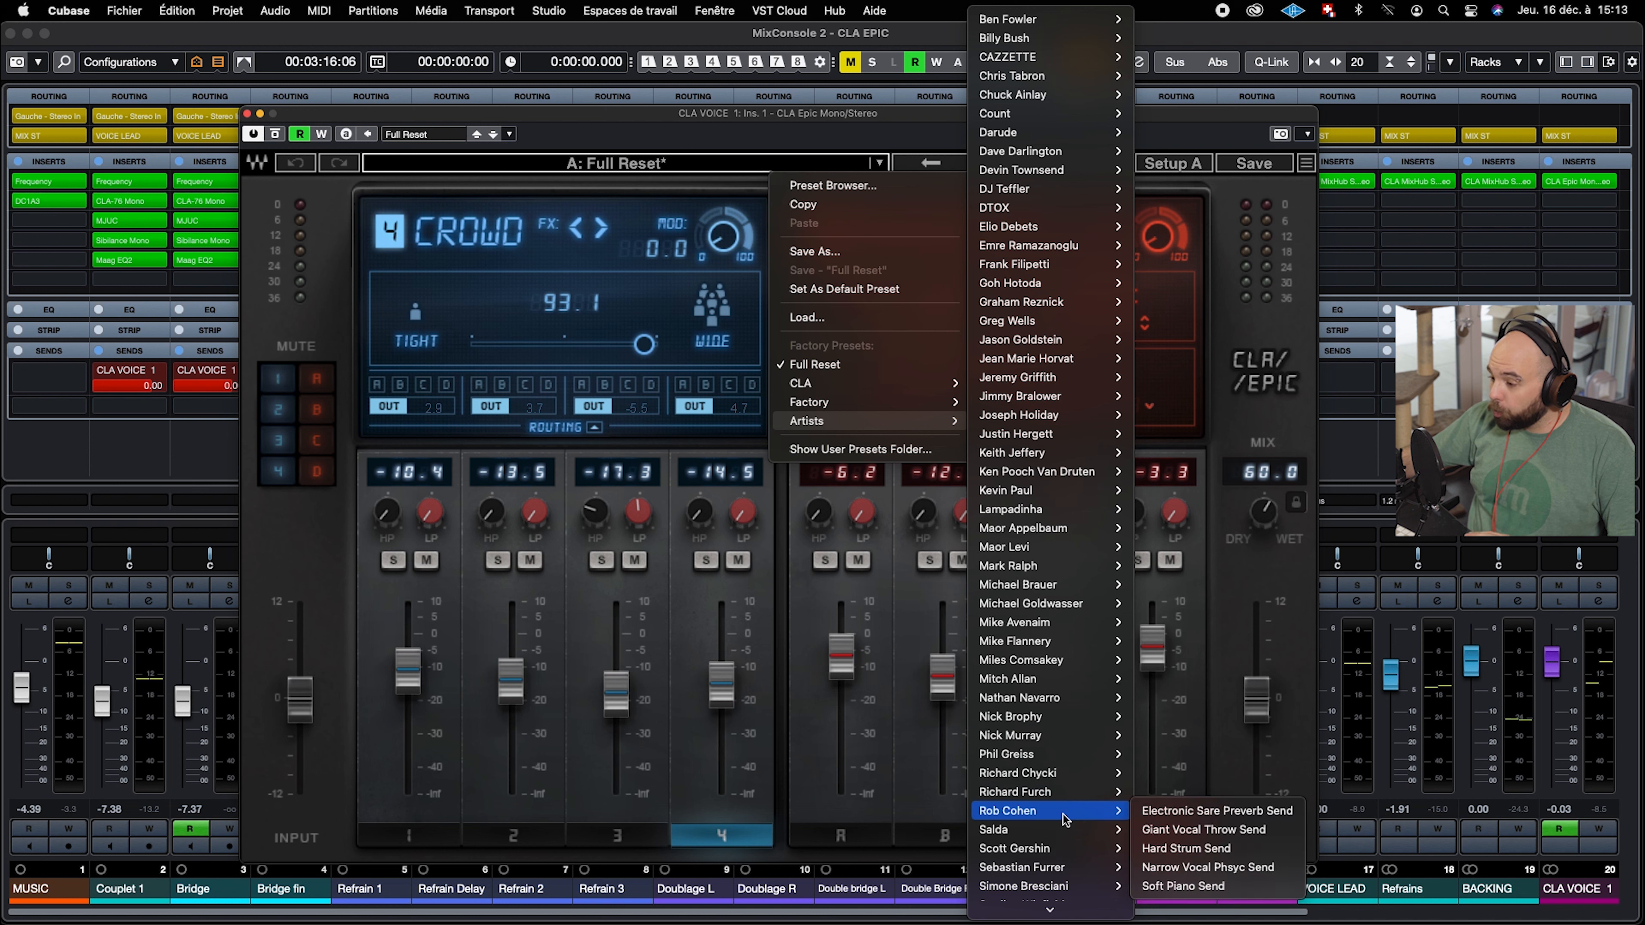
pyautogui.click(667, 121)
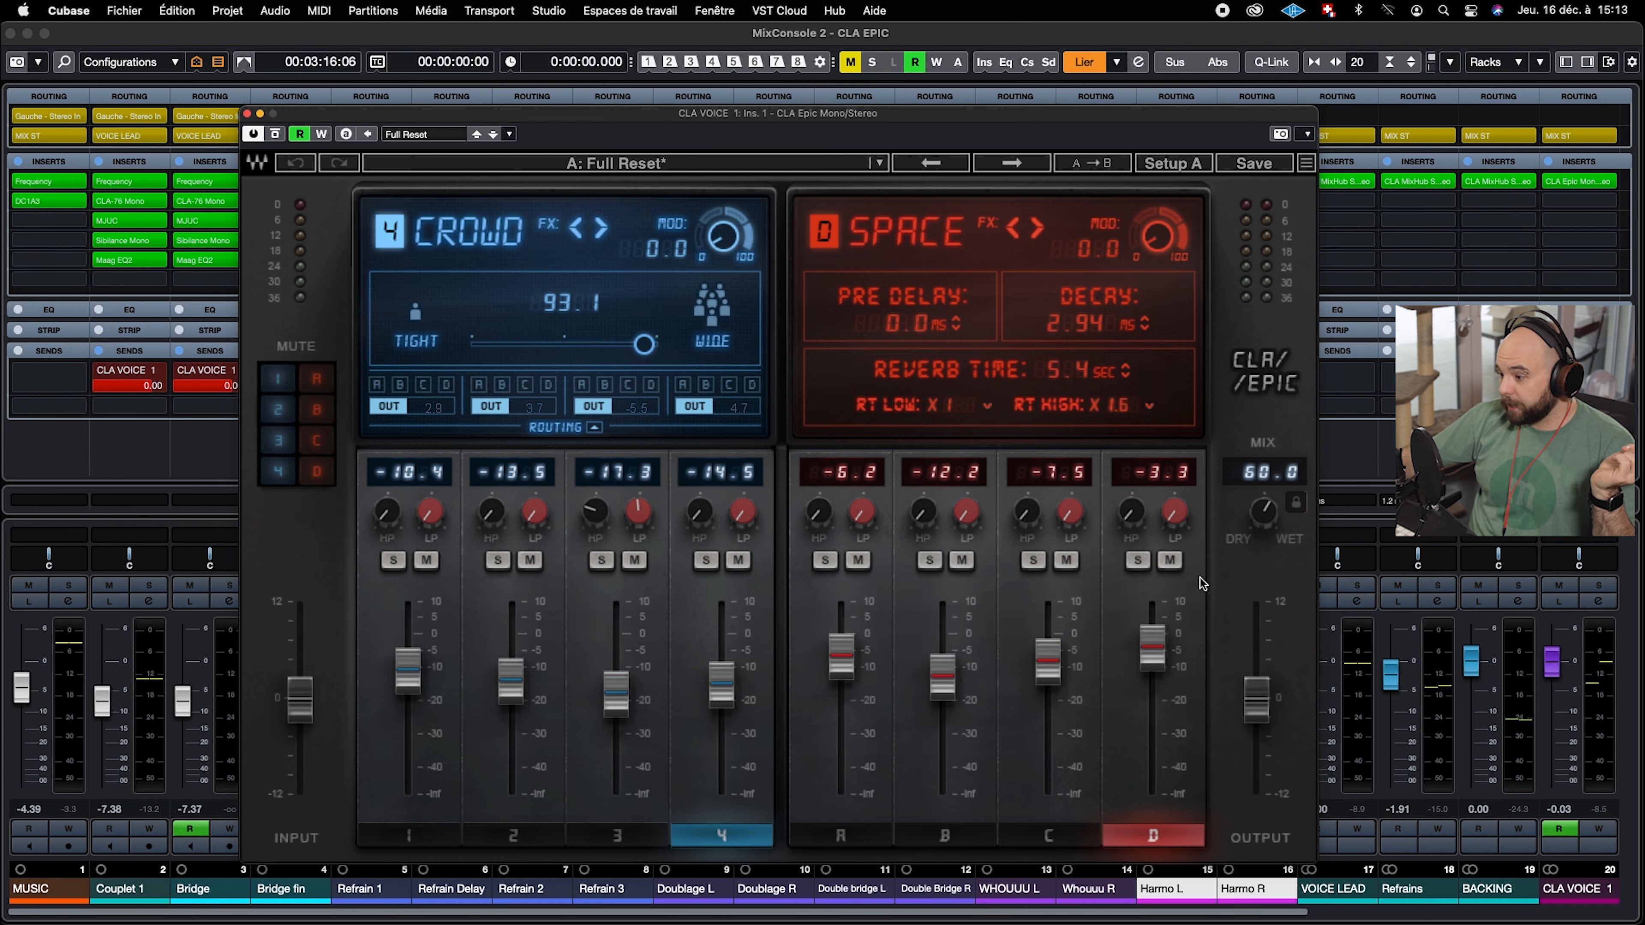
# Toggle several of the delay and reverb mutes on and off in the CLA Epic on CLA VOICE 1
pyautogui.click(278, 379)
pyautogui.click(316, 410)
pyautogui.click(281, 439)
pyautogui.click(319, 469)
pyautogui.click(319, 469)
pyautogui.click(272, 443)
pyautogui.click(312, 417)
pyautogui.click(287, 375)
pyautogui.click(314, 381)
pyautogui.click(271, 417)
pyautogui.click(306, 414)
pyautogui.click(314, 380)
pyautogui.click(277, 406)
pyautogui.click(308, 417)
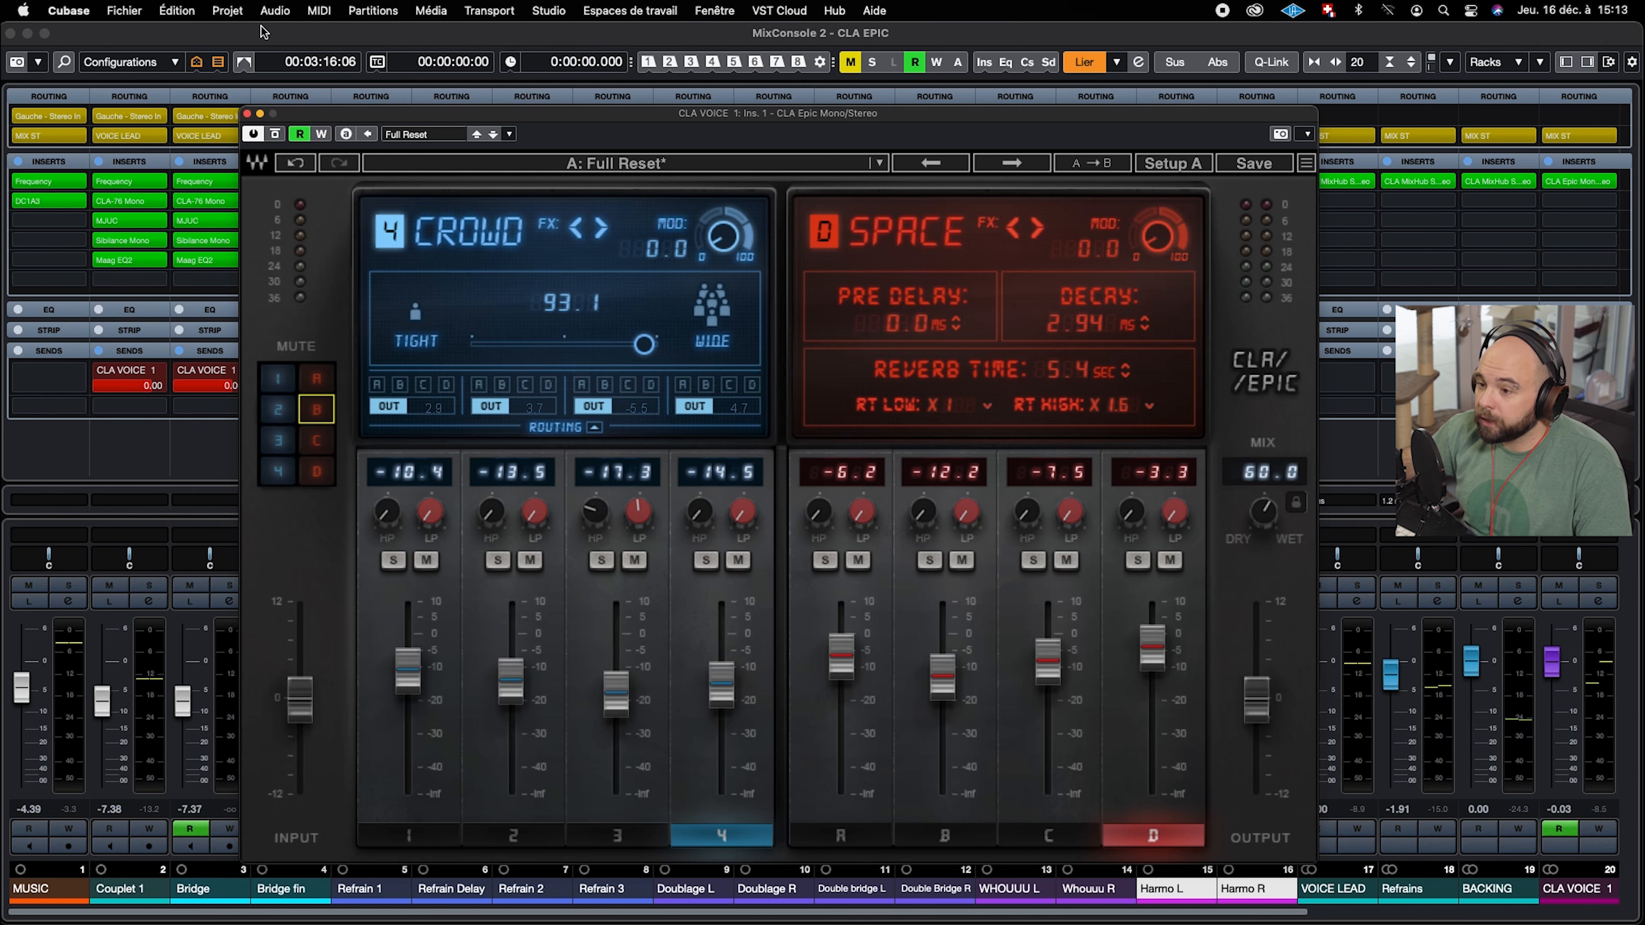
# Reduce the CLA Epic interface size to 100% and move its window clear of the first mixer channels
pyautogui.moveTo(354, 112); pyautogui.dragTo(491, 113)
pyautogui.click(1441, 164)
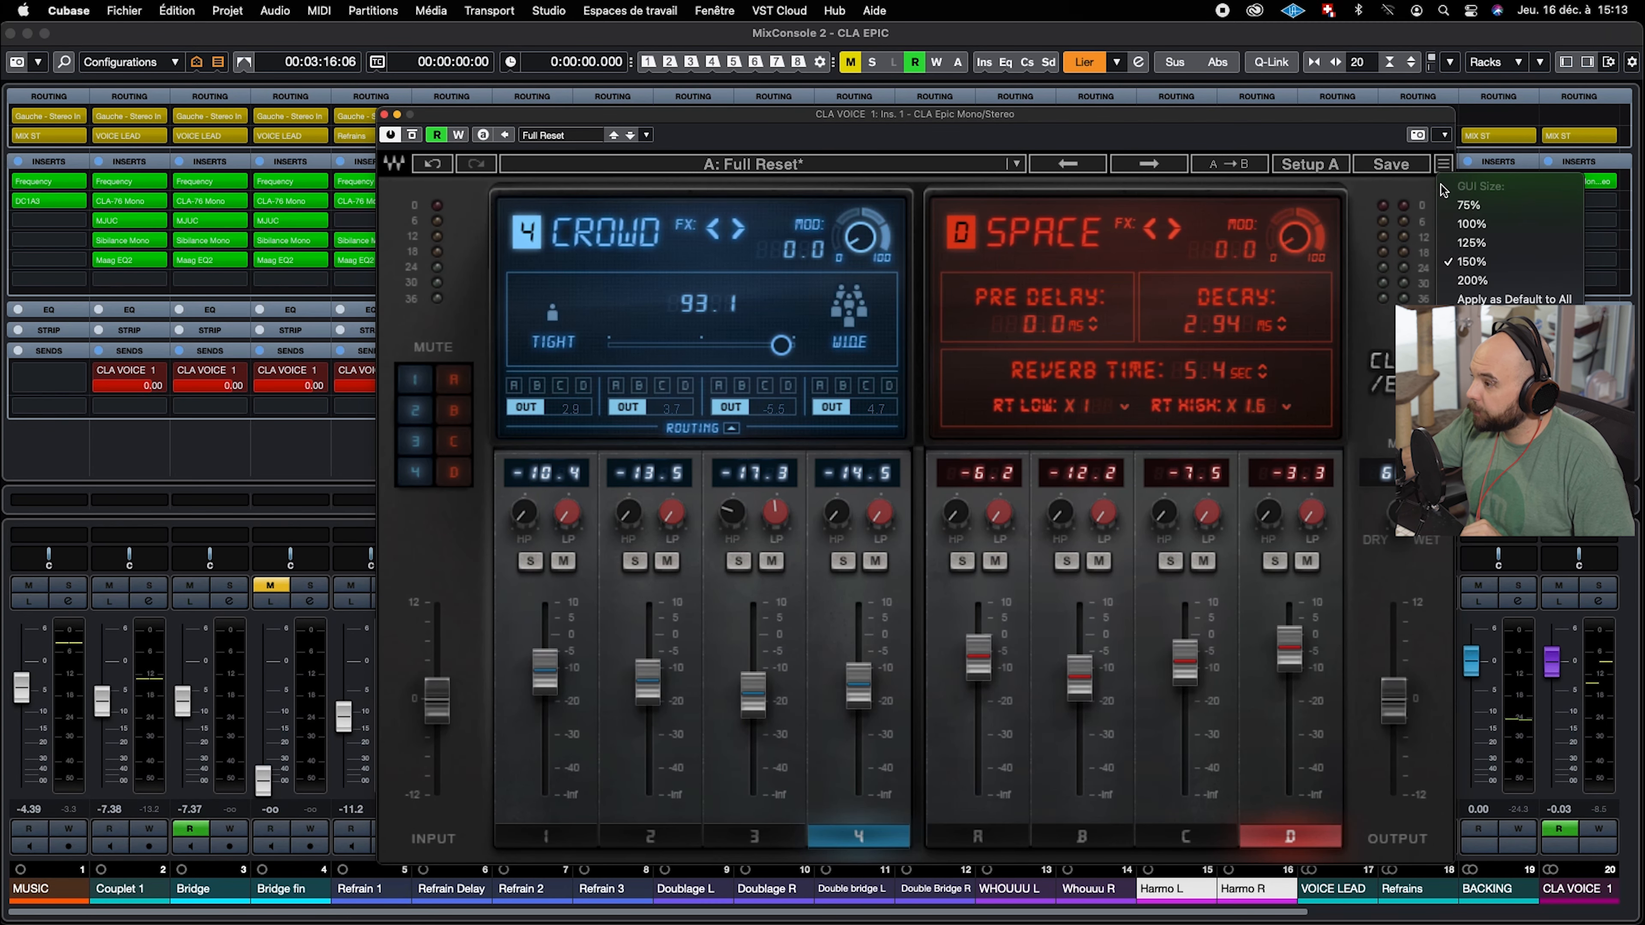
pyautogui.click(1467, 224)
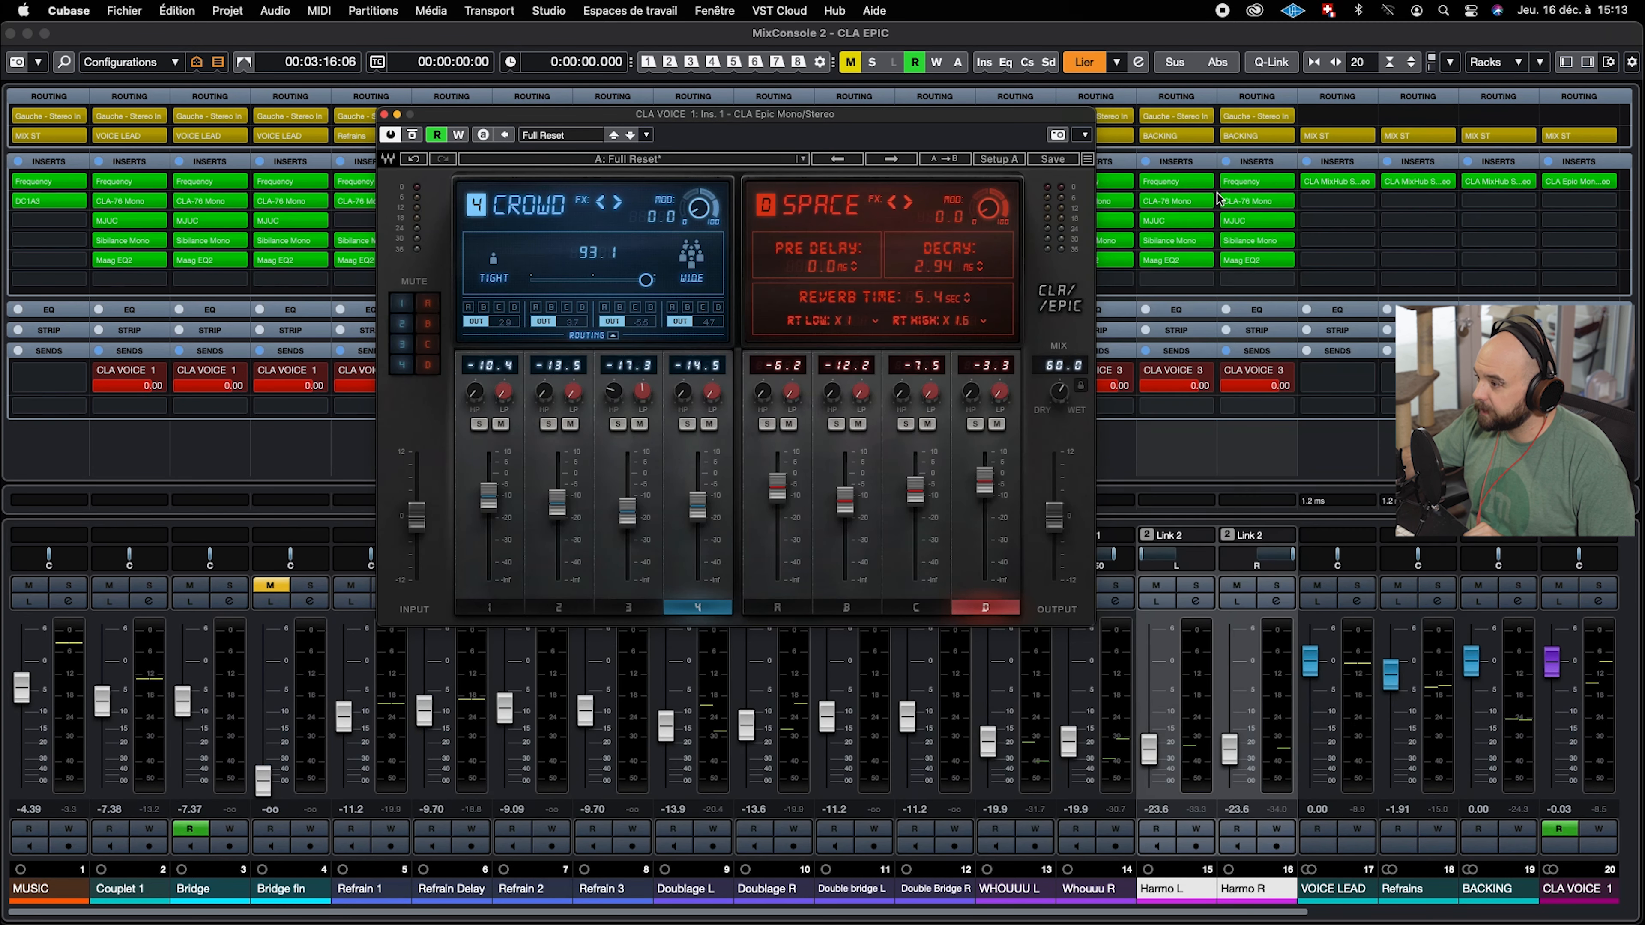
pyautogui.moveTo(860, 115); pyautogui.dragTo(1297, 114)
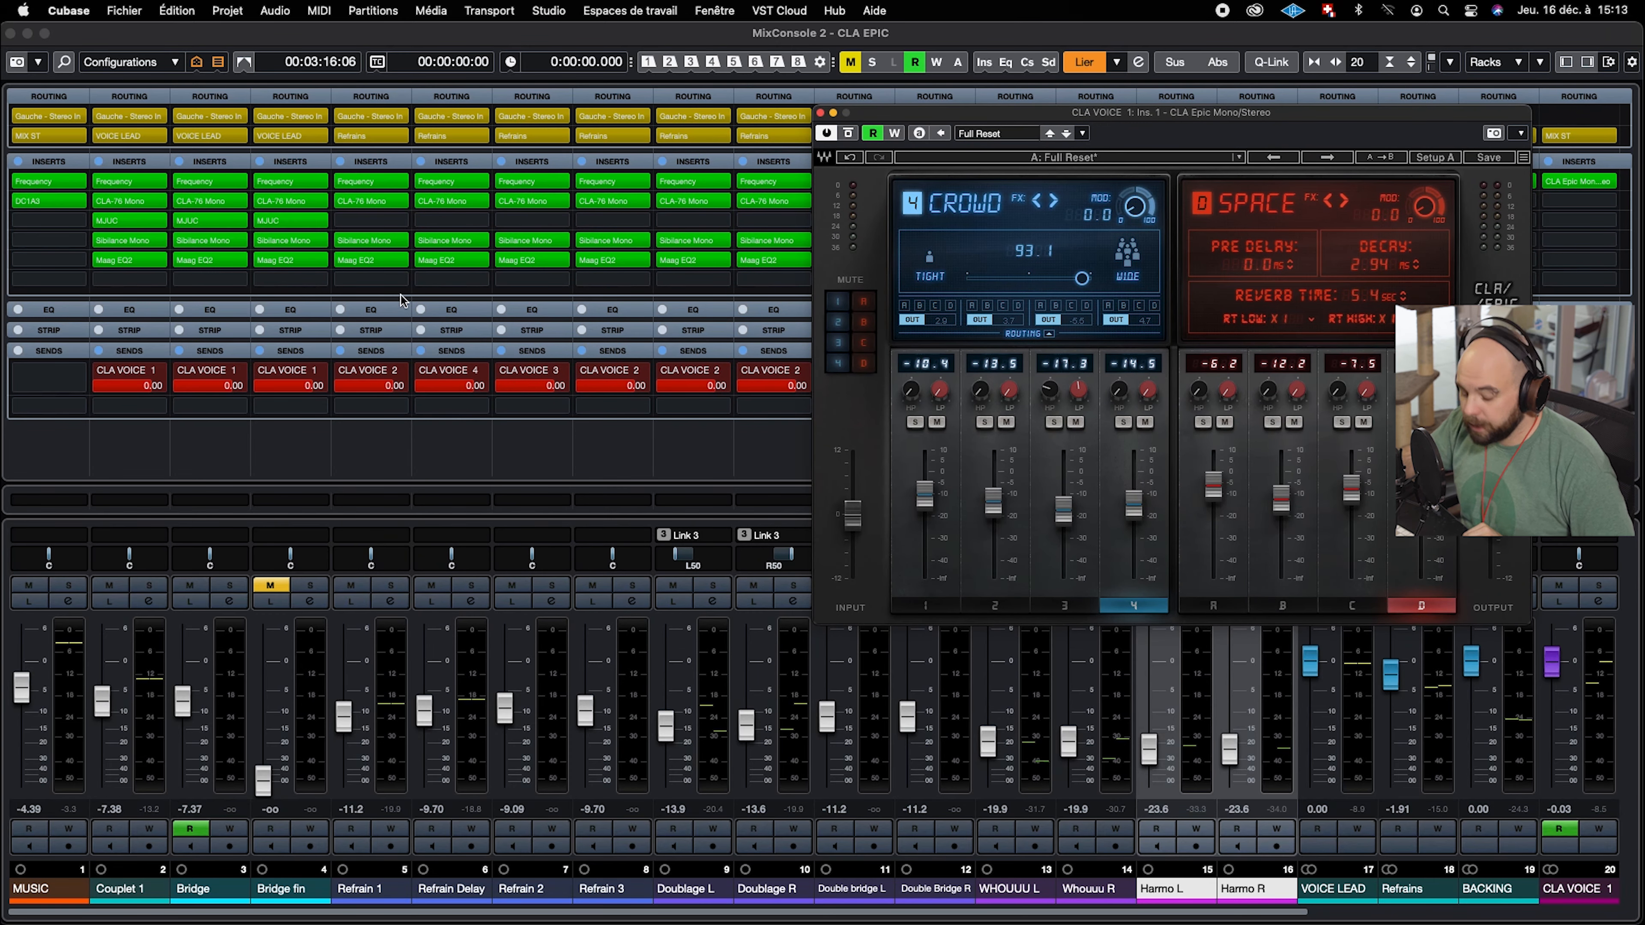
# Switch to the project window and close the CLA Epic window covering the timeline
pyautogui.hotkey('ctrl', 'Up')
pyautogui.click(434, 226)
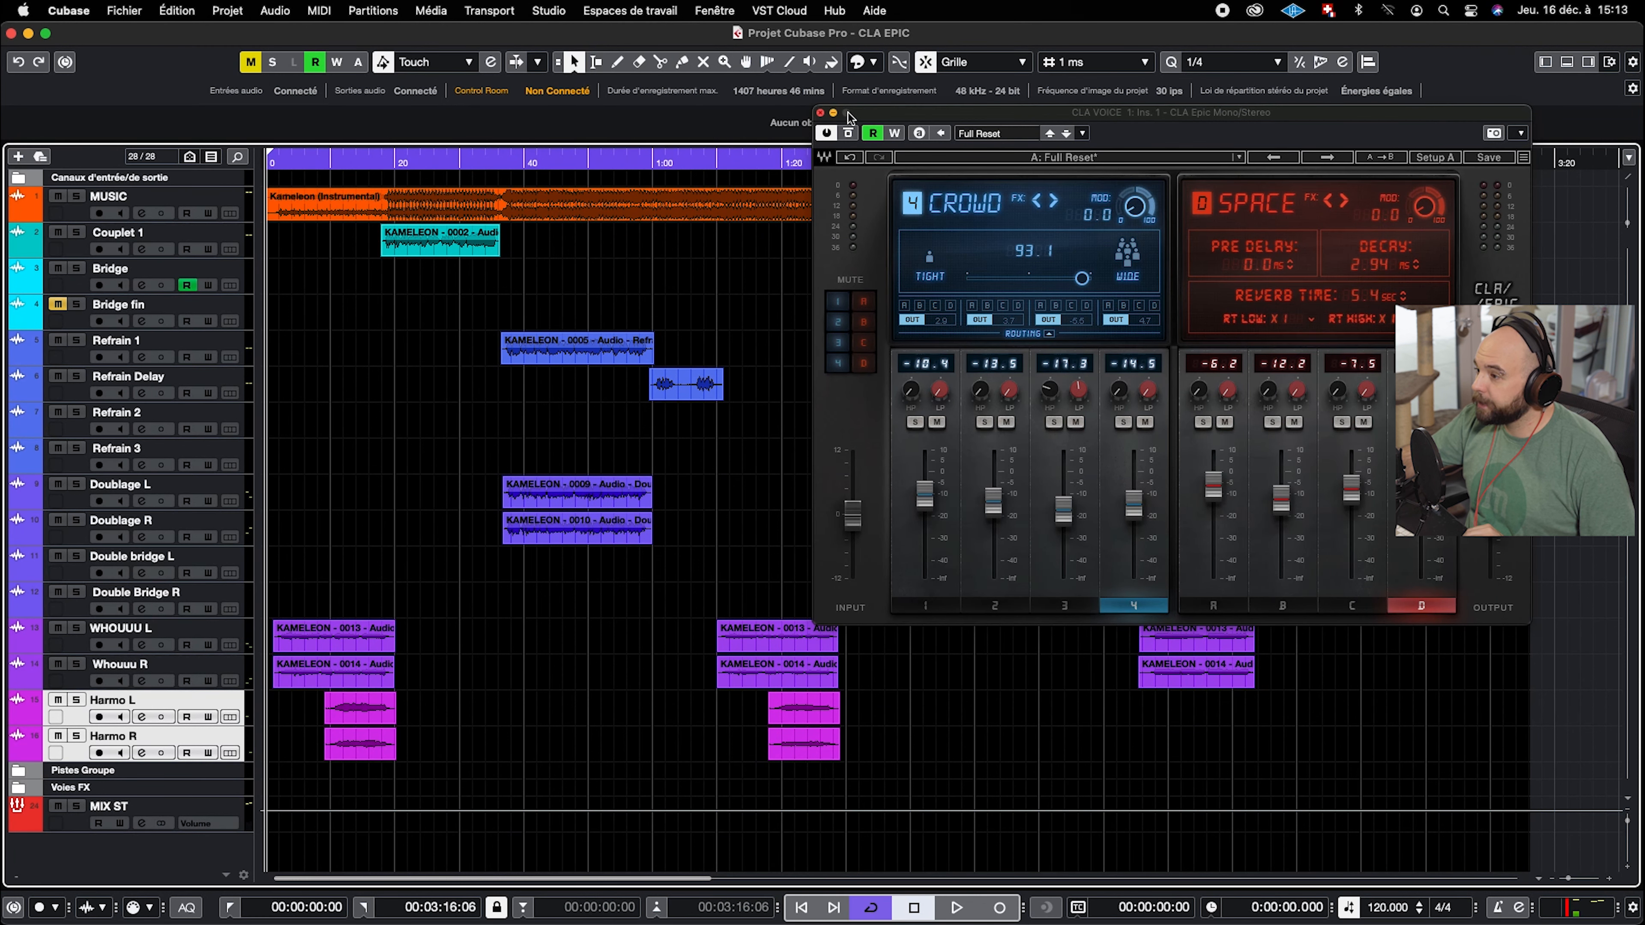
pyautogui.click(819, 112)
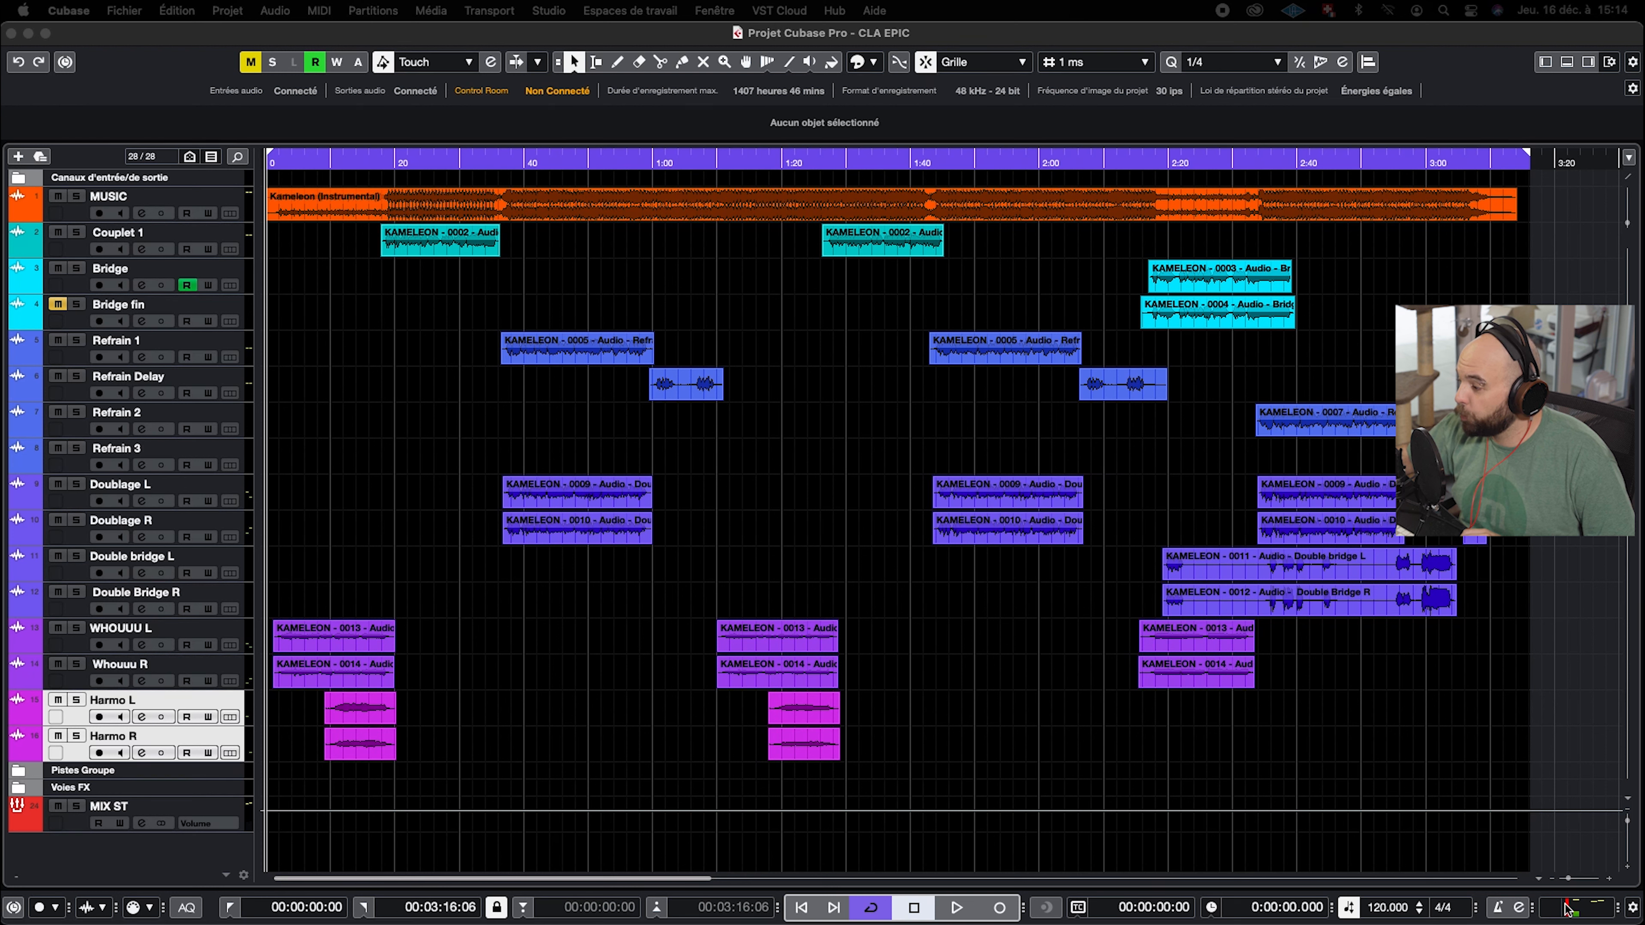
# Shorten the cycle range so it ends at 00:00:59:29, after the first Refrain 1 clip, and start playback
pyautogui.click(1037, 559)
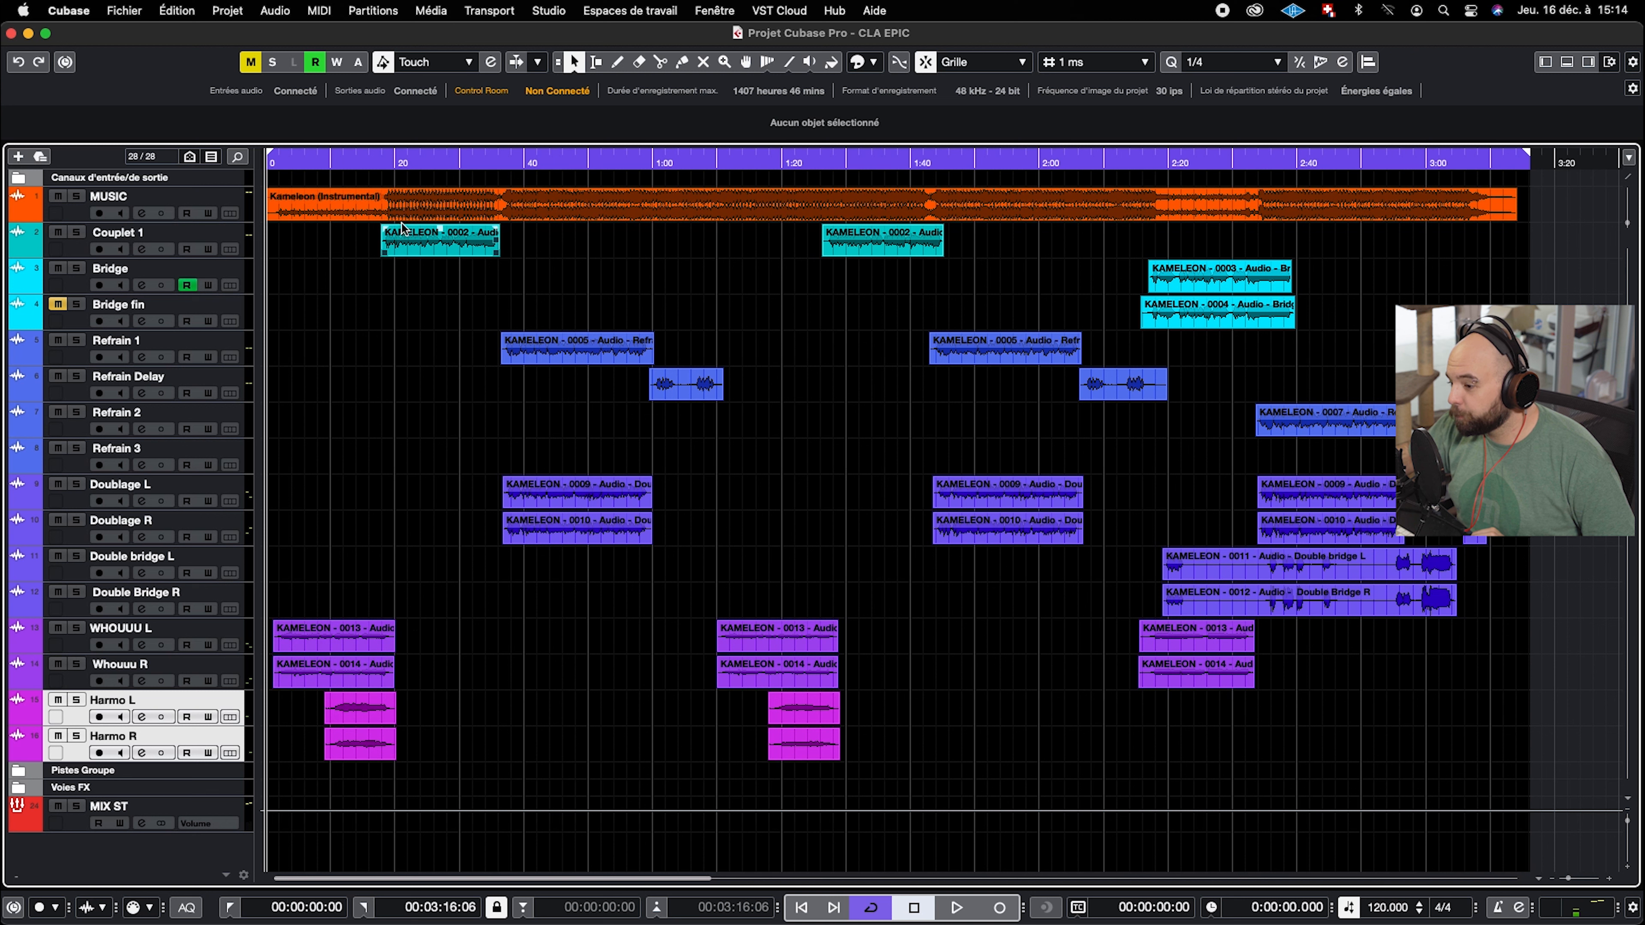
pyautogui.moveTo(1525, 159)
pyautogui.mouseDown()
pyautogui.moveTo(1315, 156)
pyautogui.moveTo(649, 271)
pyautogui.mouseUp()
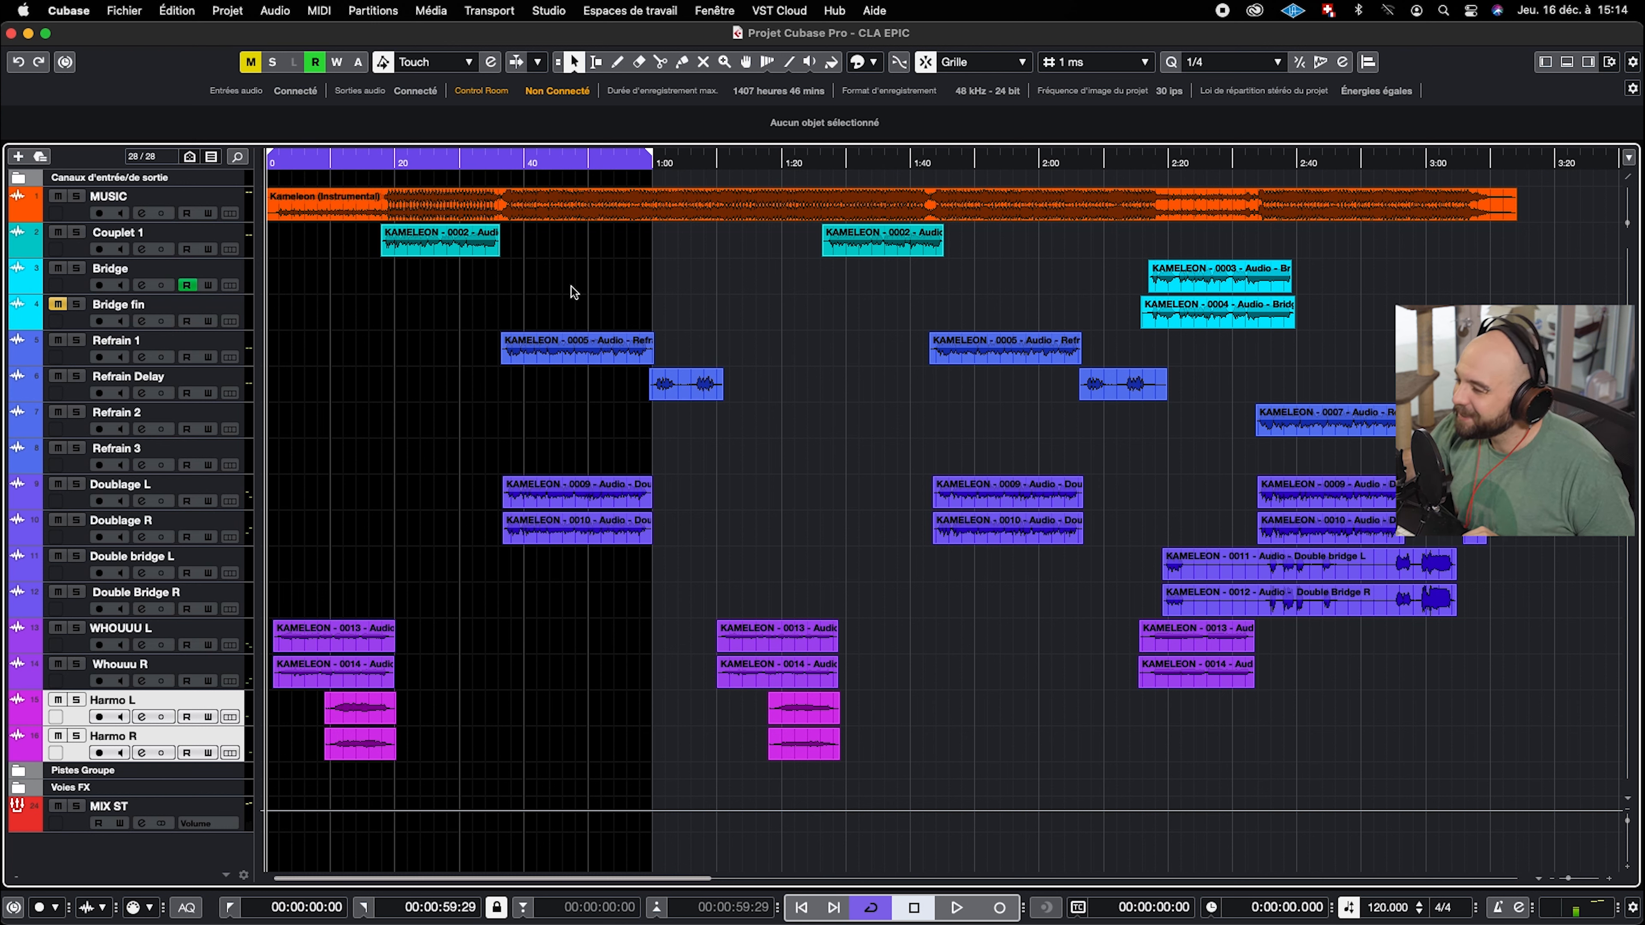
pyautogui.press('space')
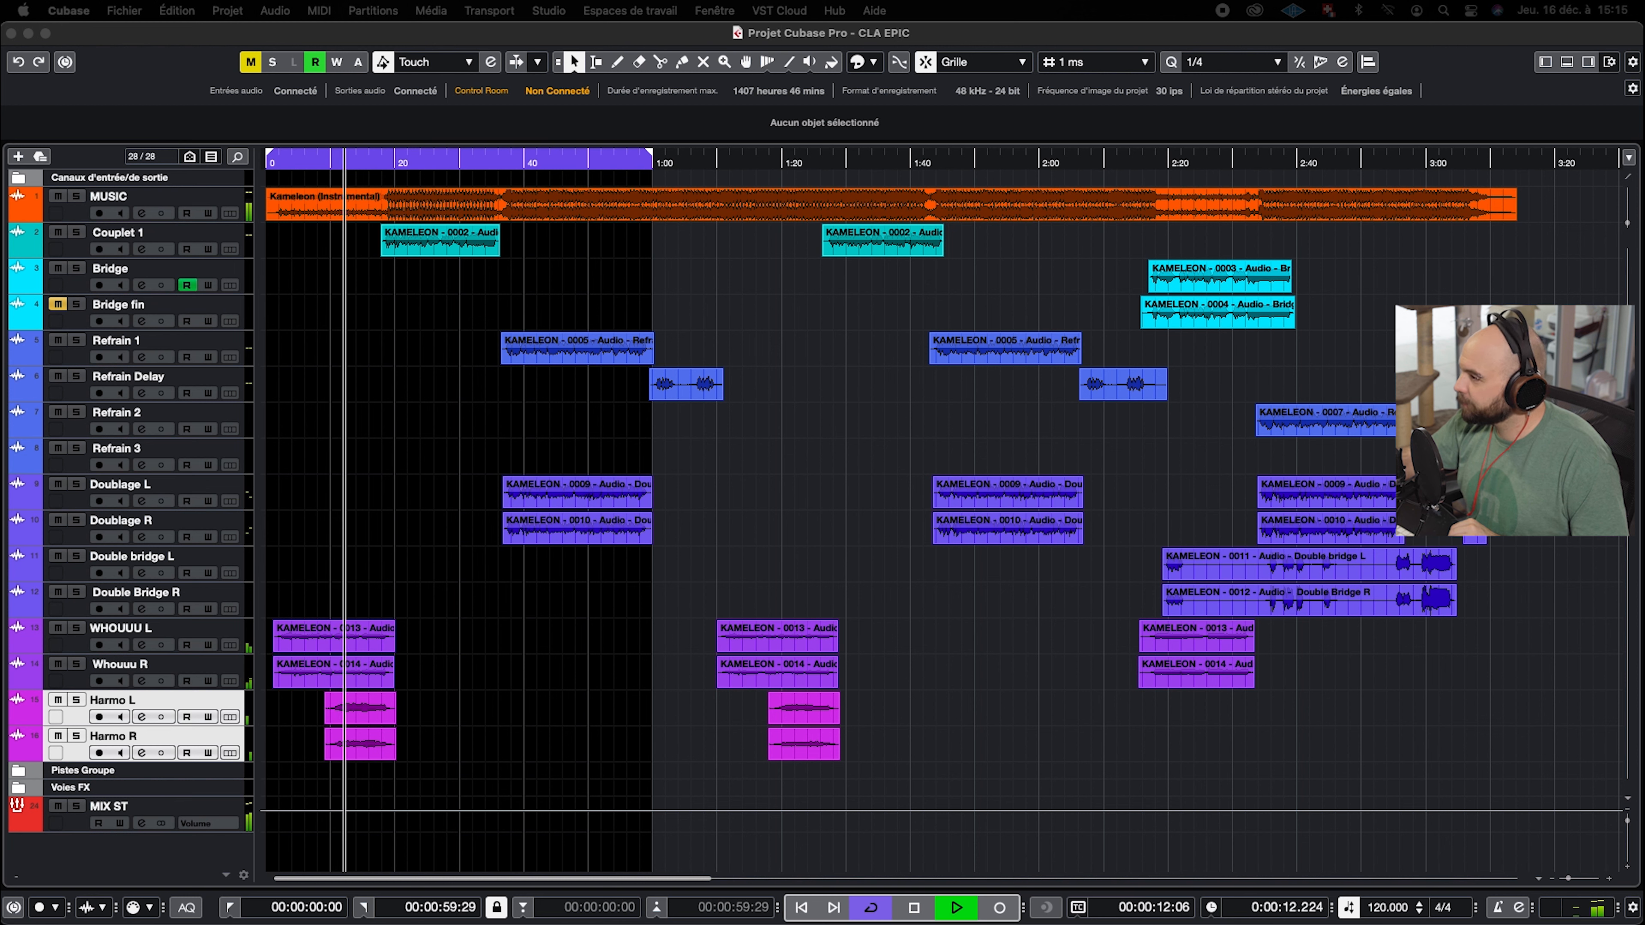
# Open the CLA Epic insert on CLA VOICE 3 in the MixConsole and move its window clear of the FX channels
pyautogui.hotkey('ctrl', 'Up')
pyautogui.click(1017, 351)
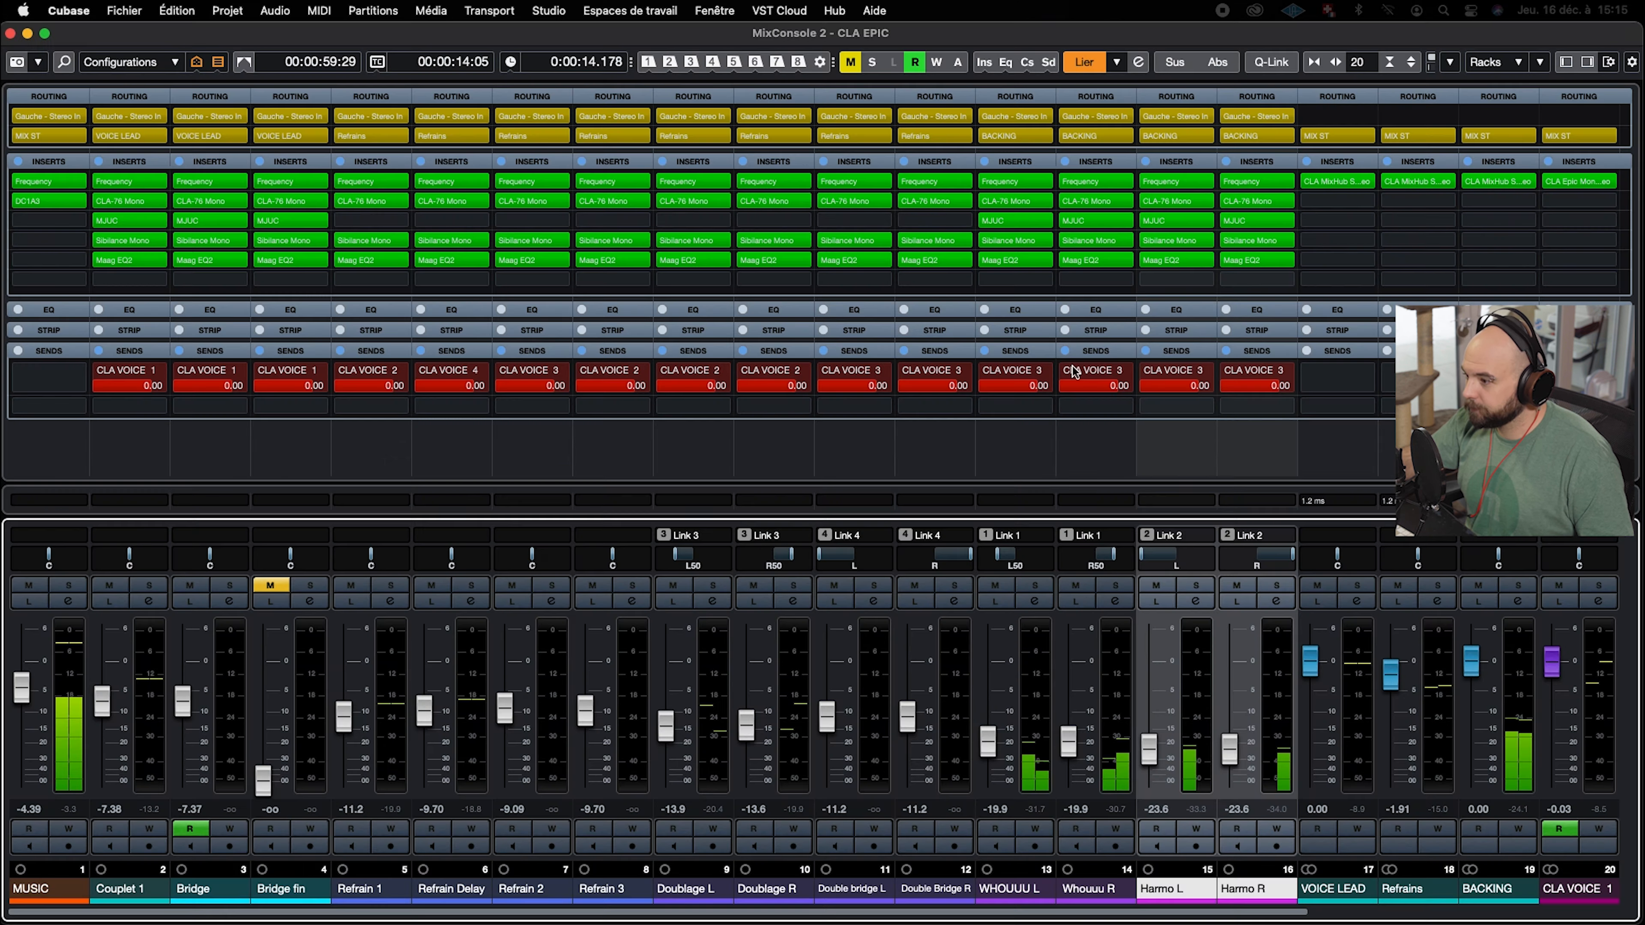
pyautogui.moveTo(1297, 912); pyautogui.dragTo(1549, 915)
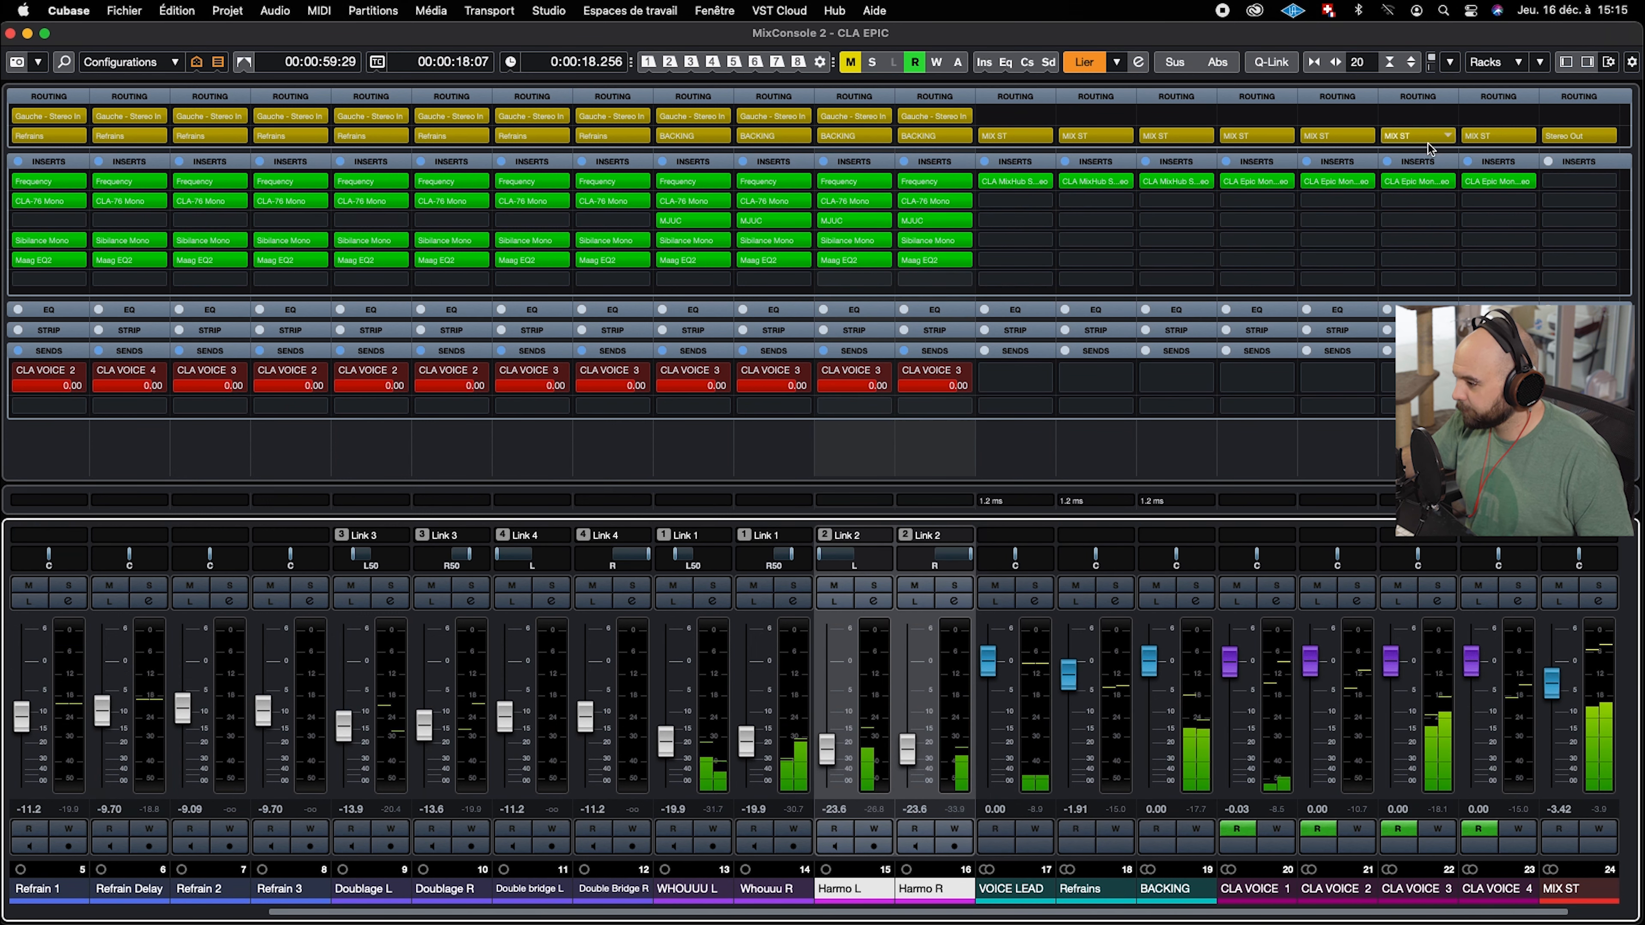
pyautogui.click(1405, 180)
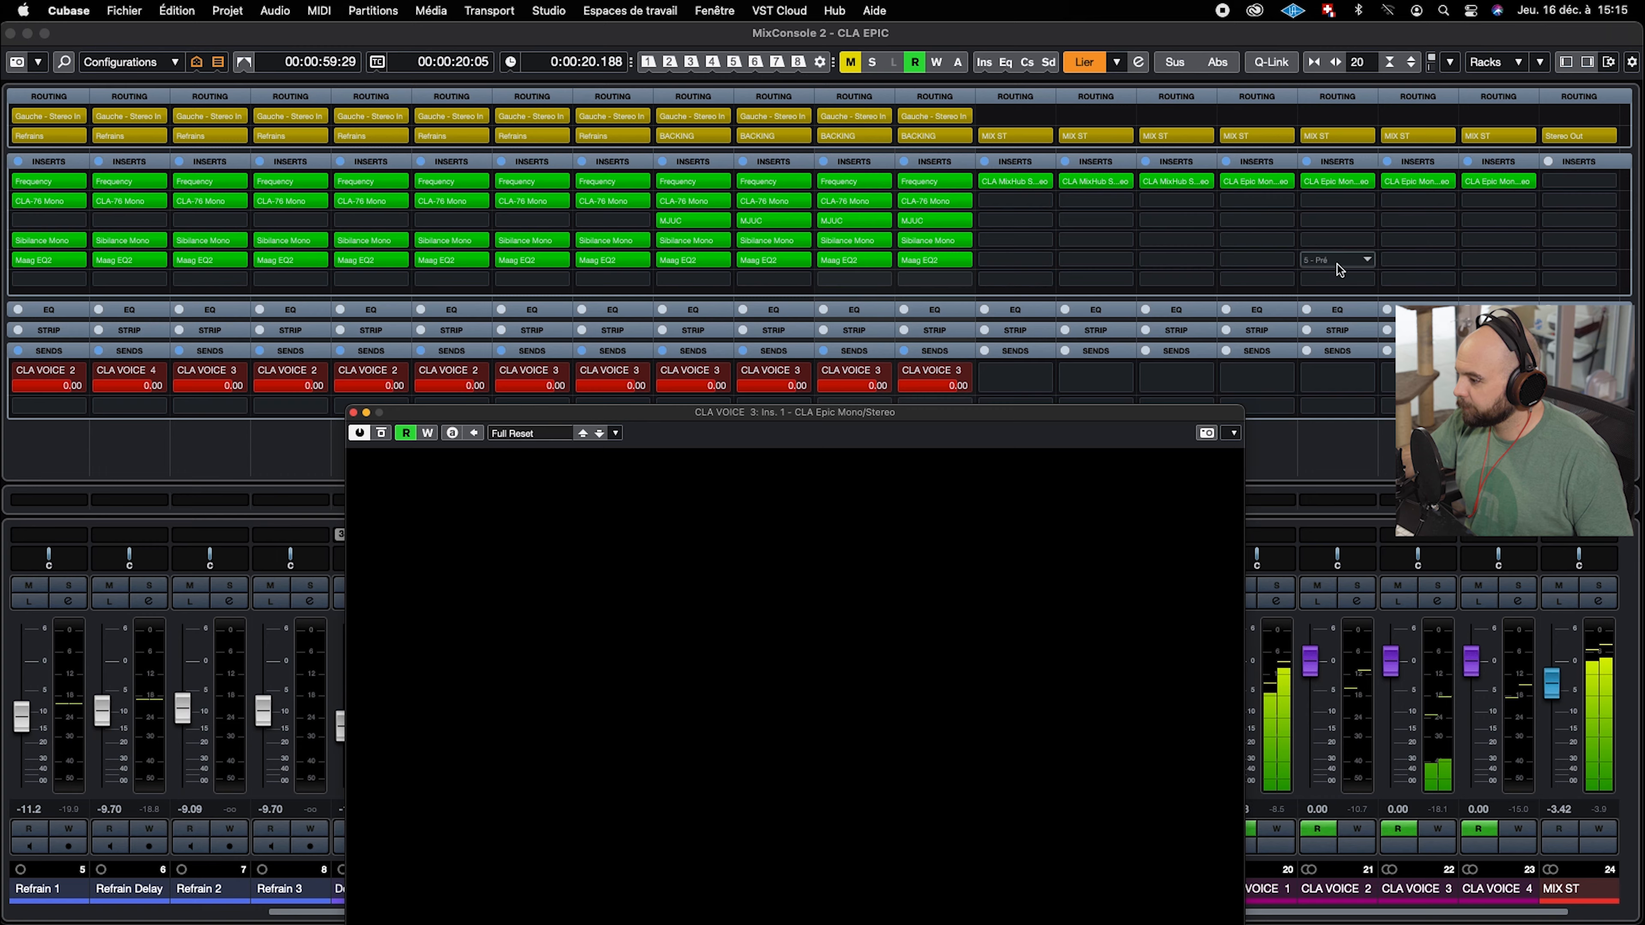
pyautogui.moveTo(1057, 353); pyautogui.dragTo(994, 222)
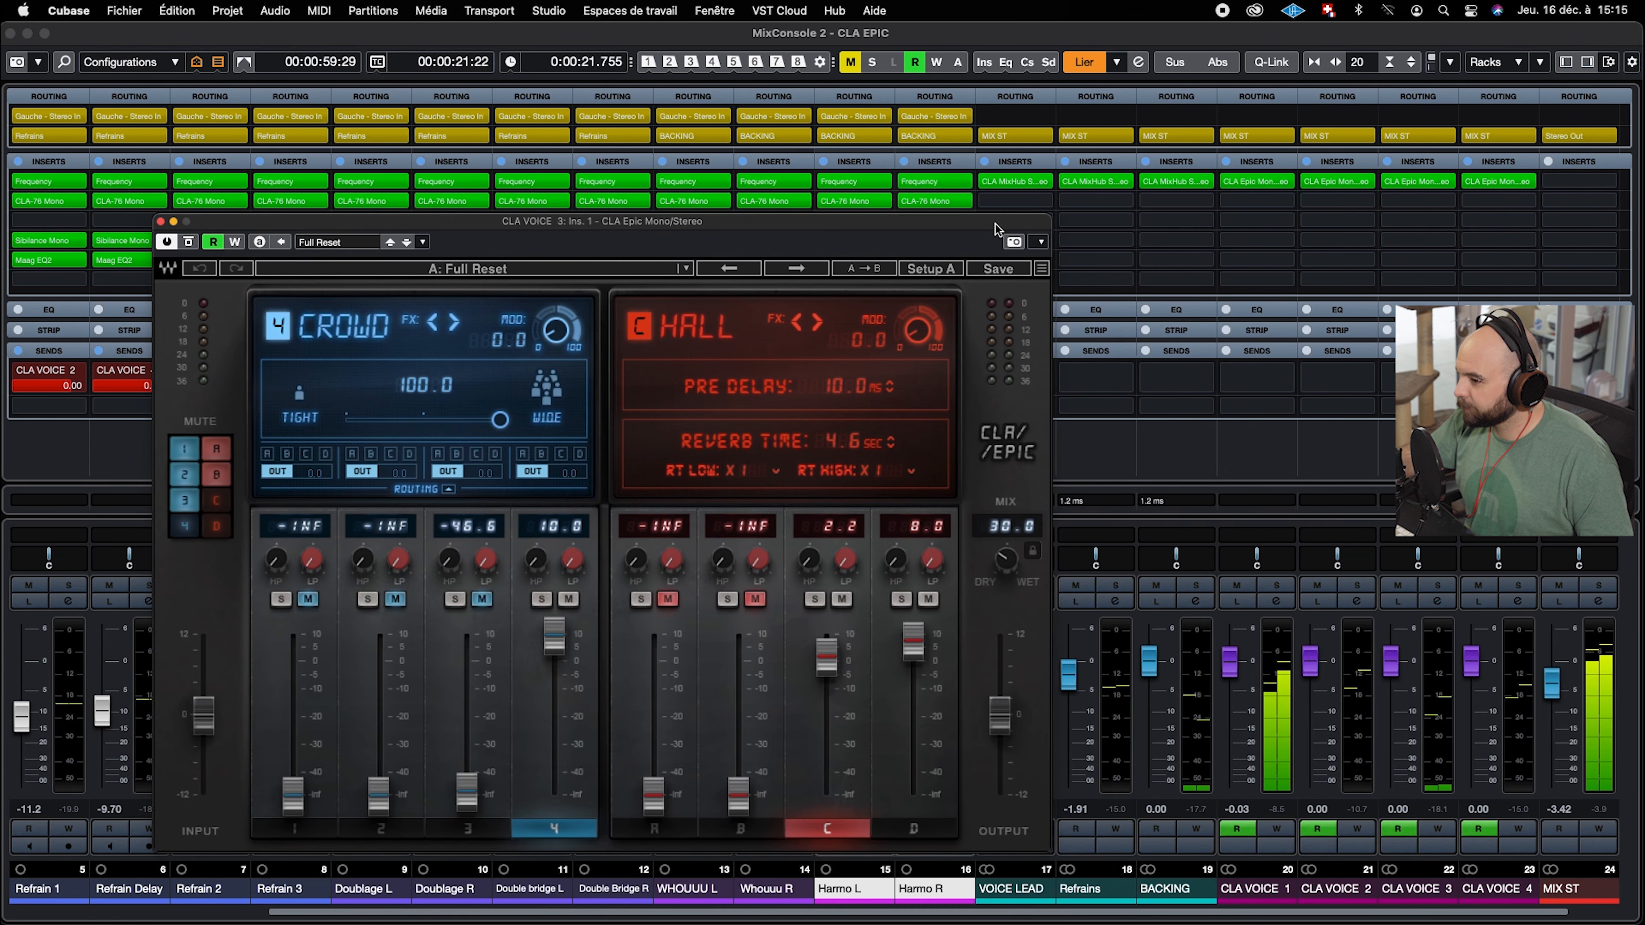
# Open the CLA Epic insert on CLA VOICE 1 and place its window beside the CLA VOICE 3 one
pyautogui.click(1248, 182)
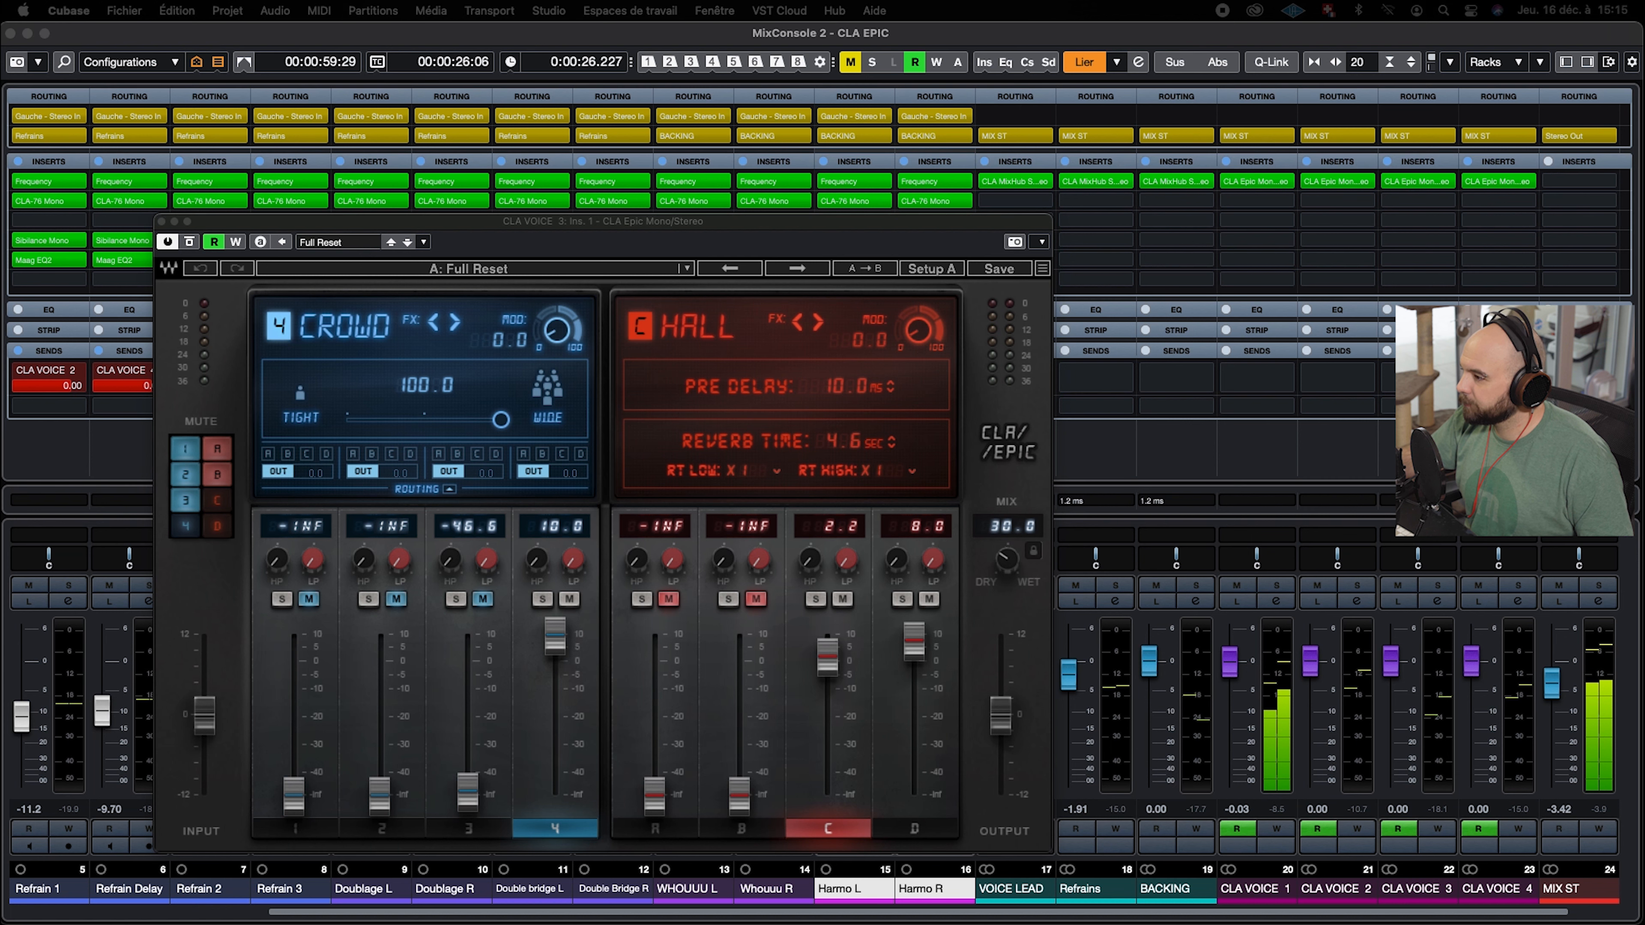
pyautogui.click(1256, 182)
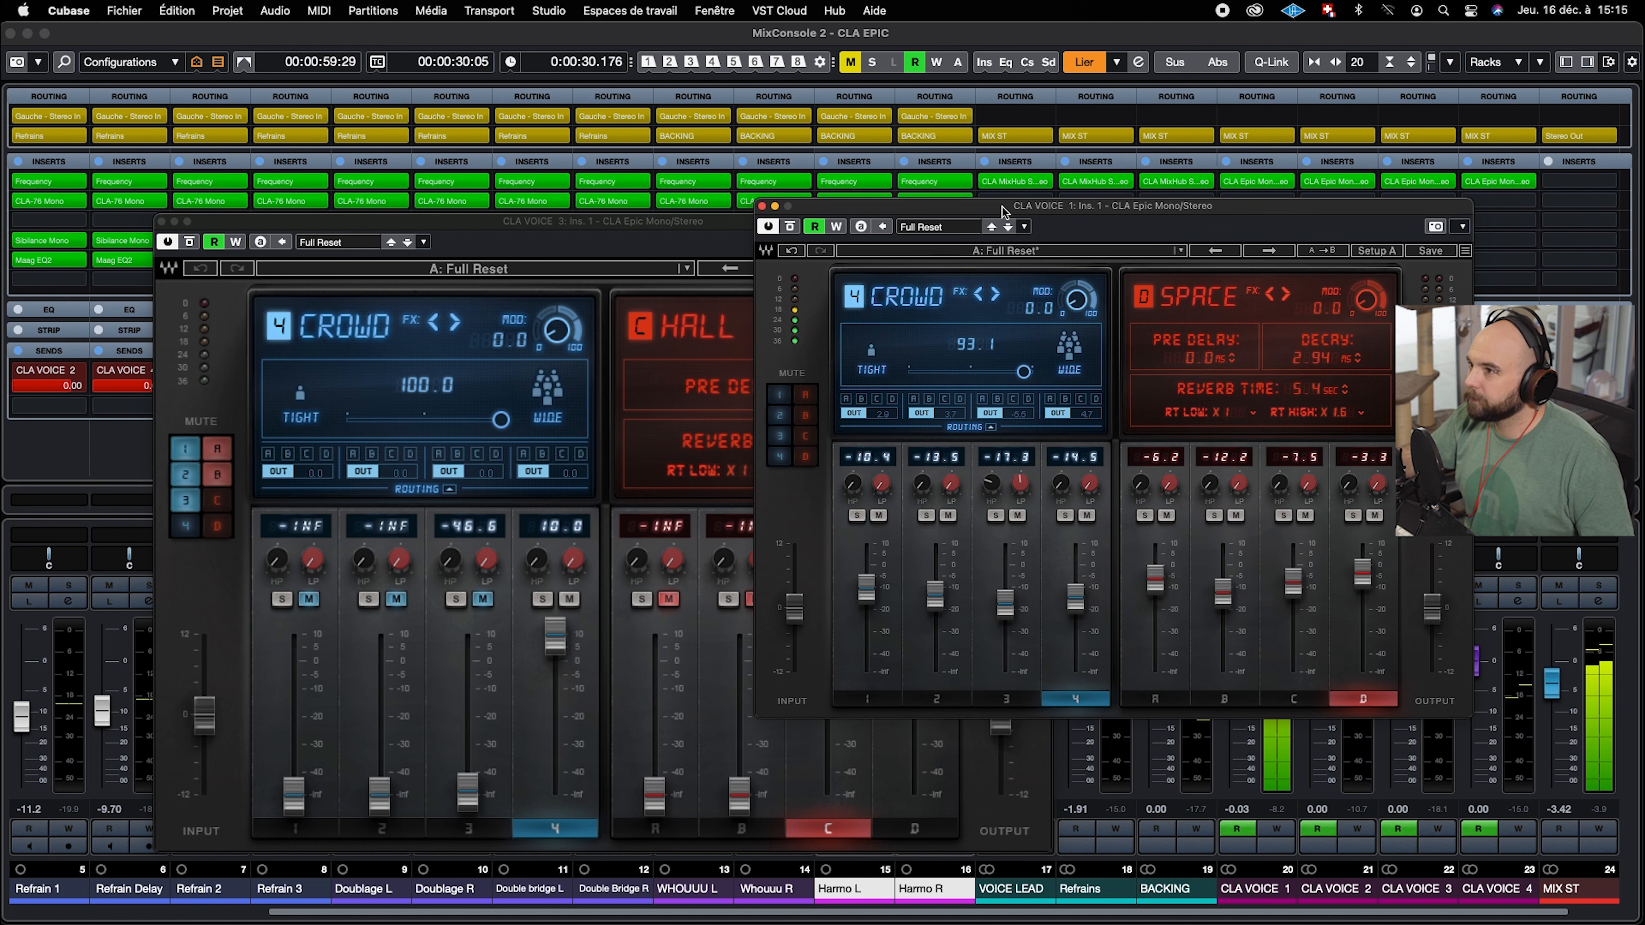
pyautogui.moveTo(1089, 204); pyautogui.dragTo(1066, 54)
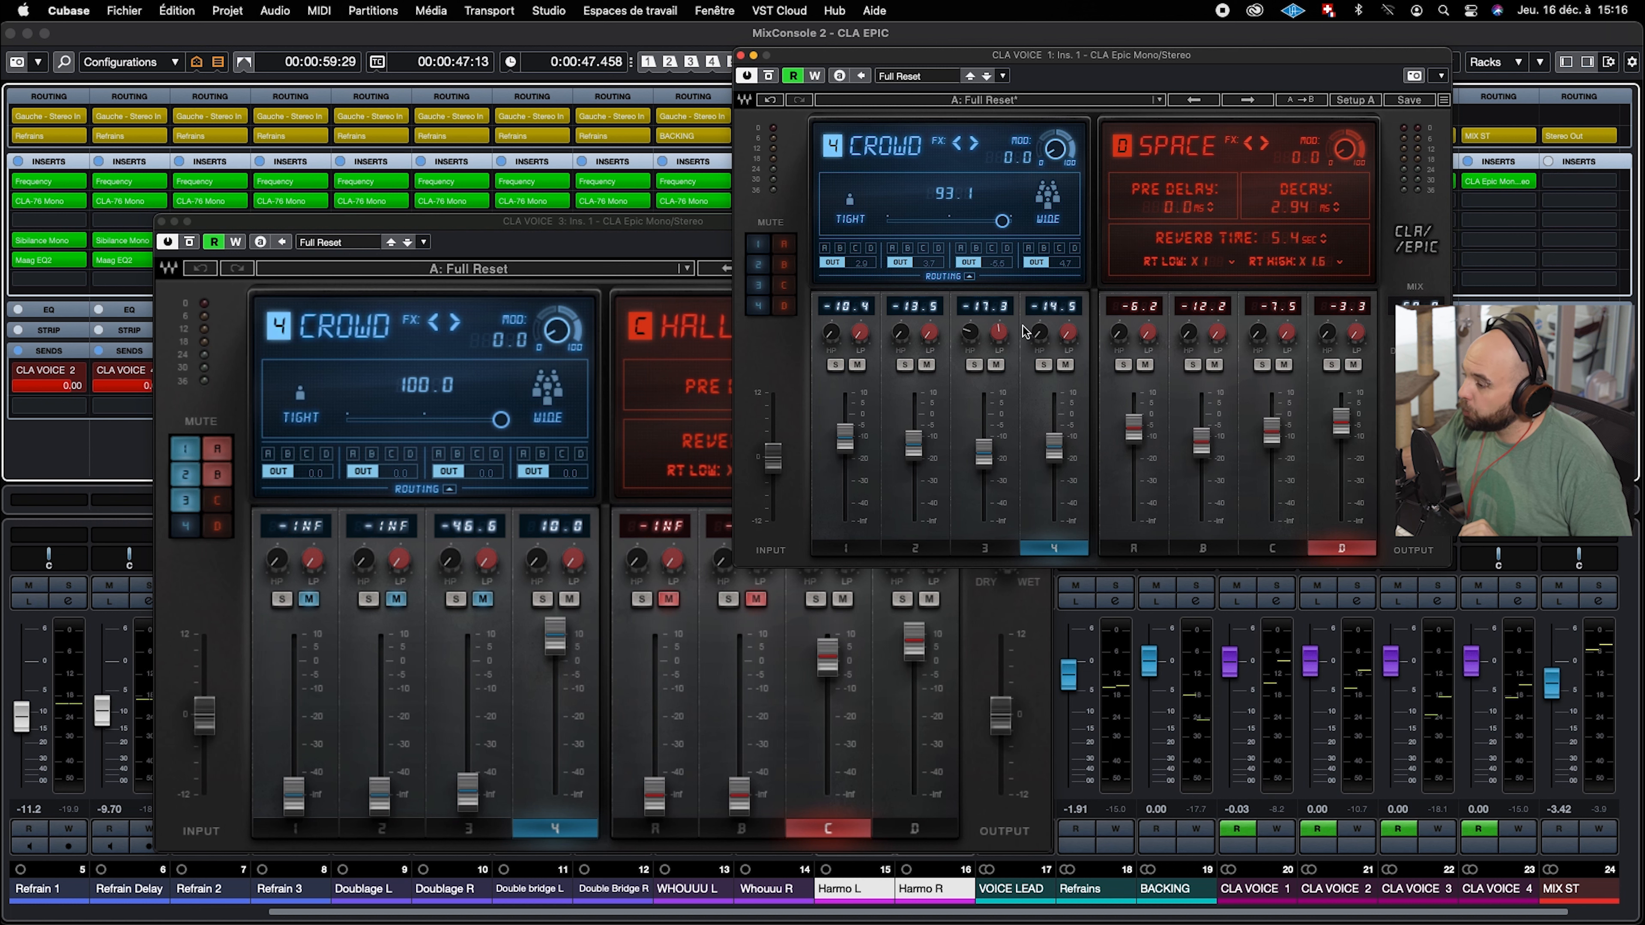
pyautogui.moveTo(933, 58); pyautogui.dragTo(871, 165)
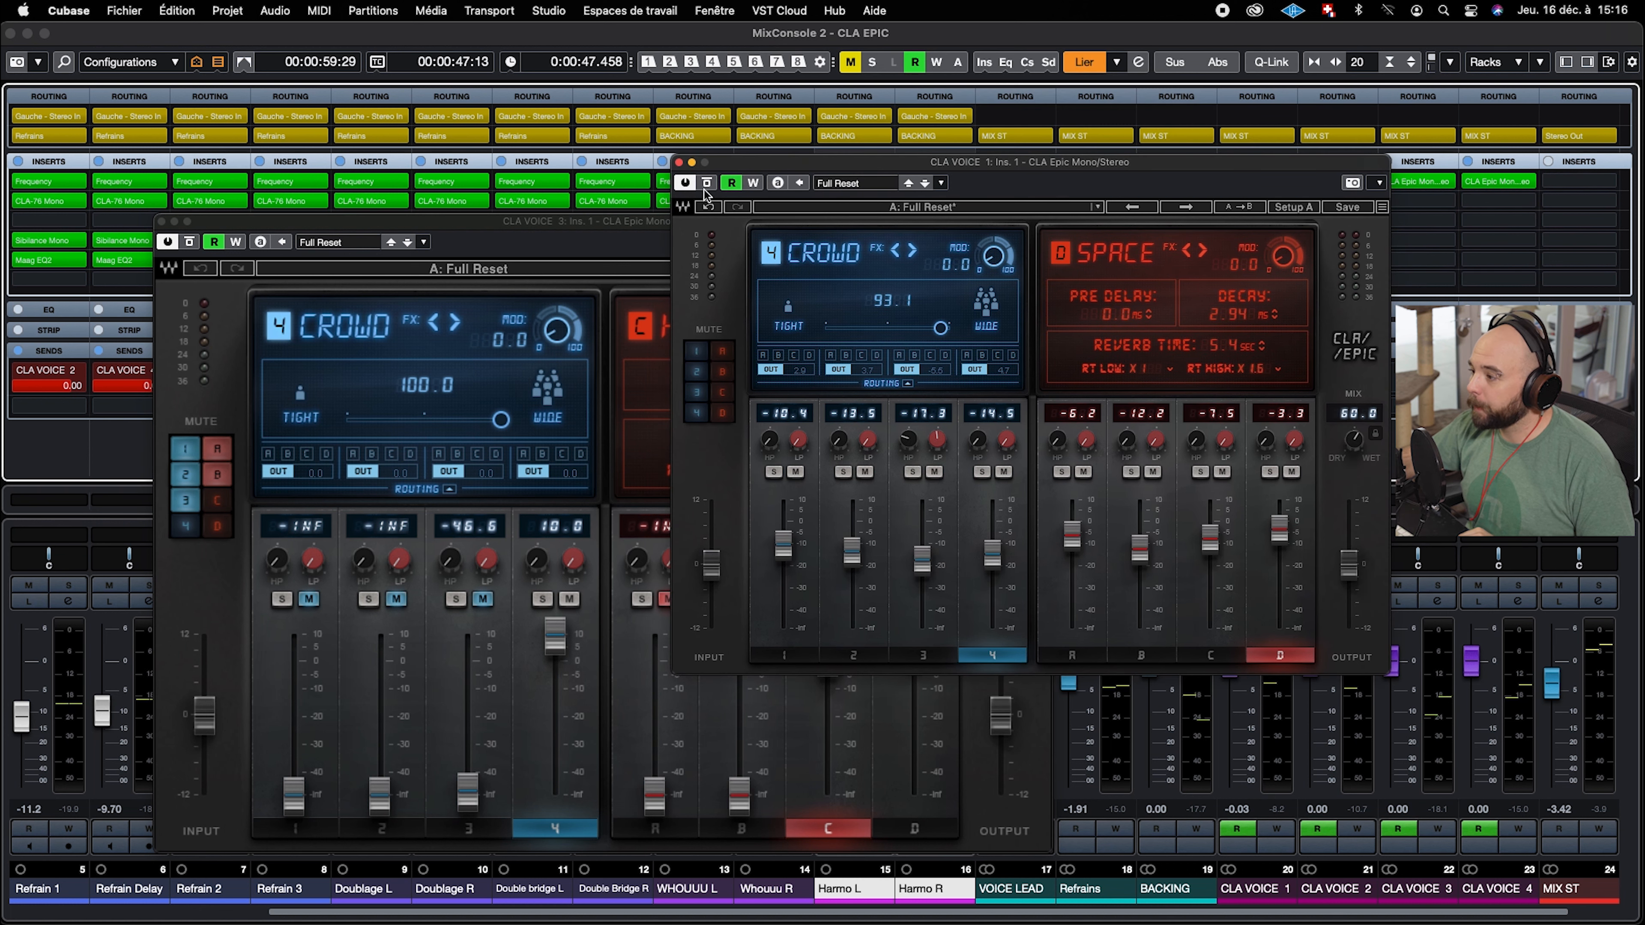
# Return to the project window and arrange the CLA VOICE 3 and CLA VOICE 1 plugin windows over the timeline
pyautogui.click(612, 221)
pyautogui.hotkey('ctrl', 'Up')
pyautogui.click(719, 246)
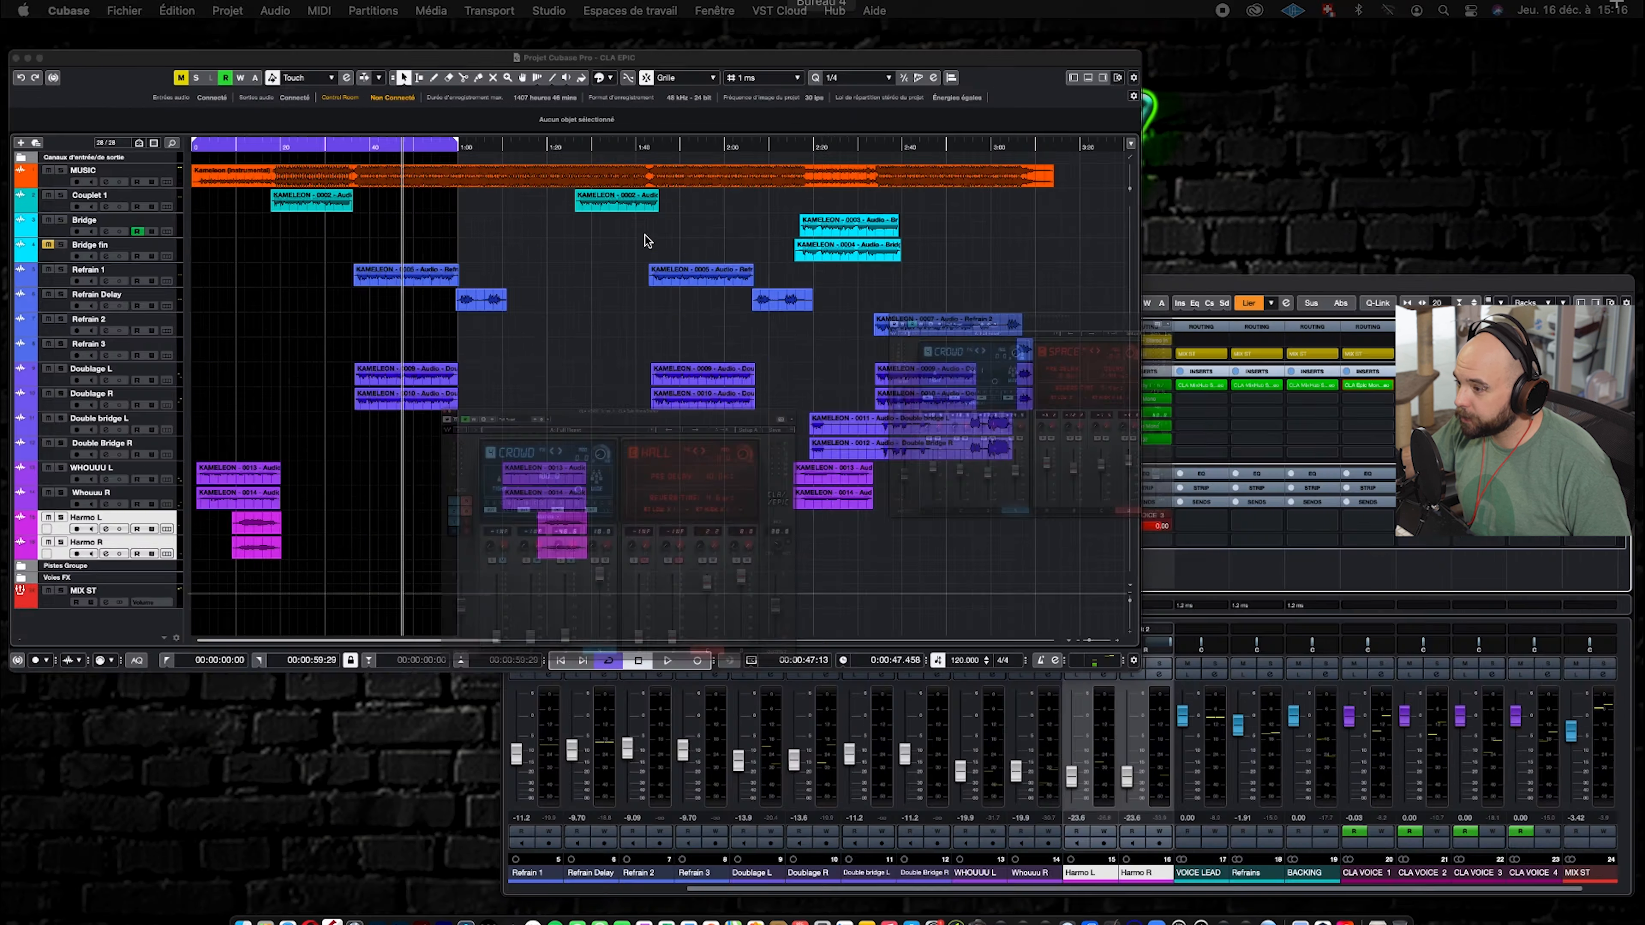
pyautogui.moveTo(908, 149); pyautogui.dragTo(1643, 204)
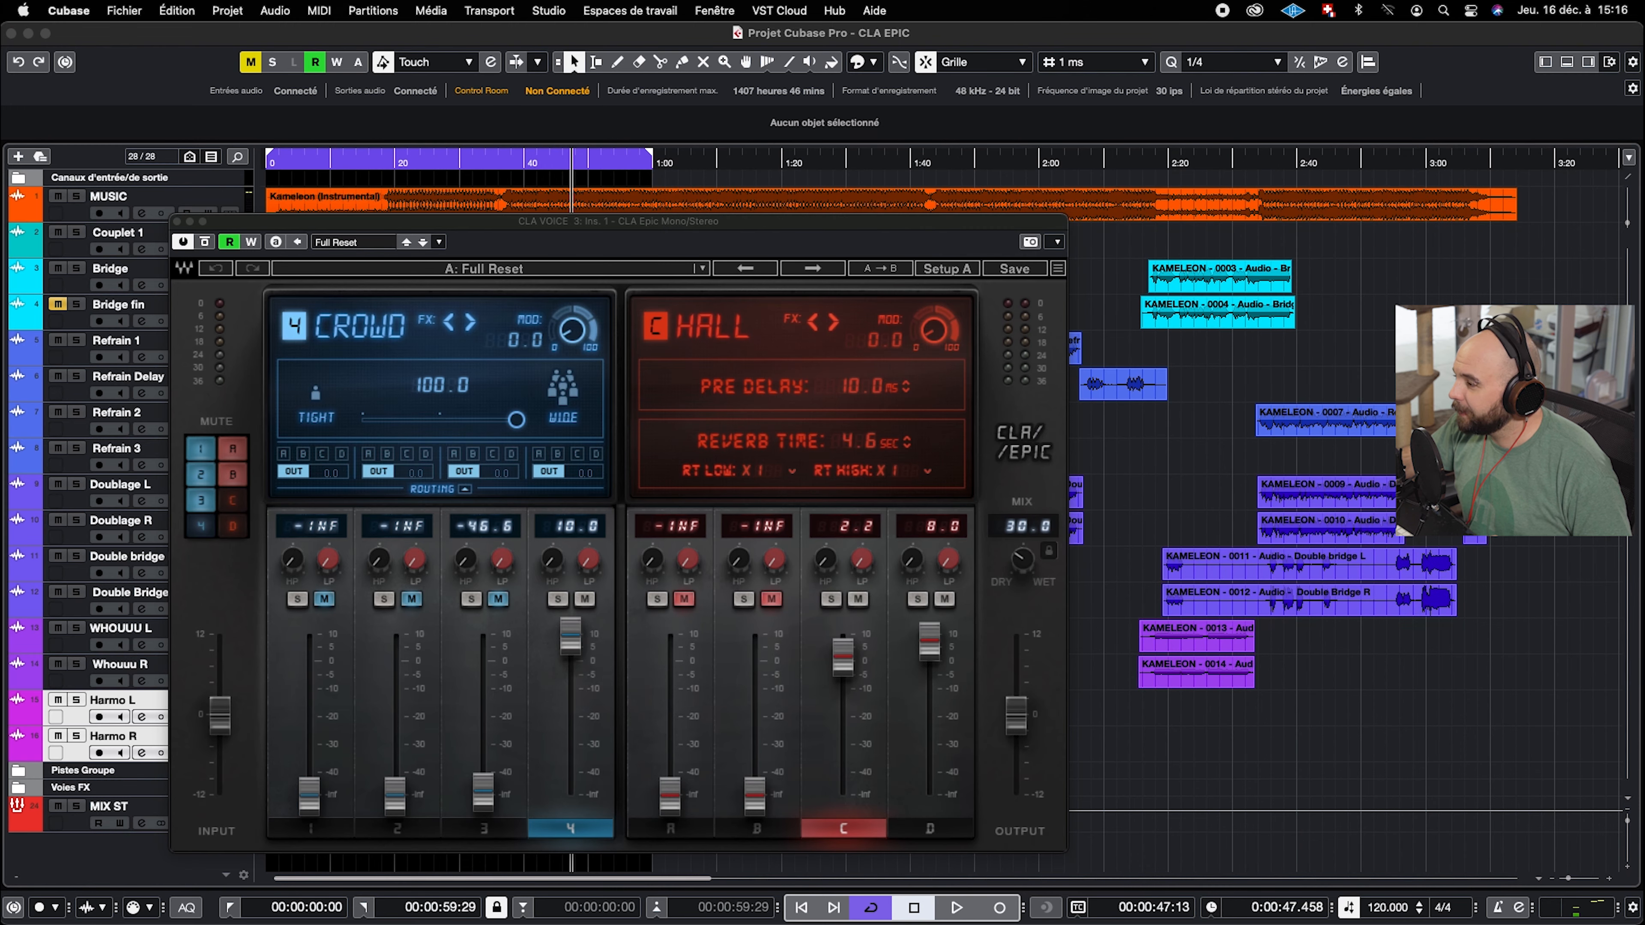
pyautogui.moveTo(754, 221); pyautogui.dragTo(1643, 214)
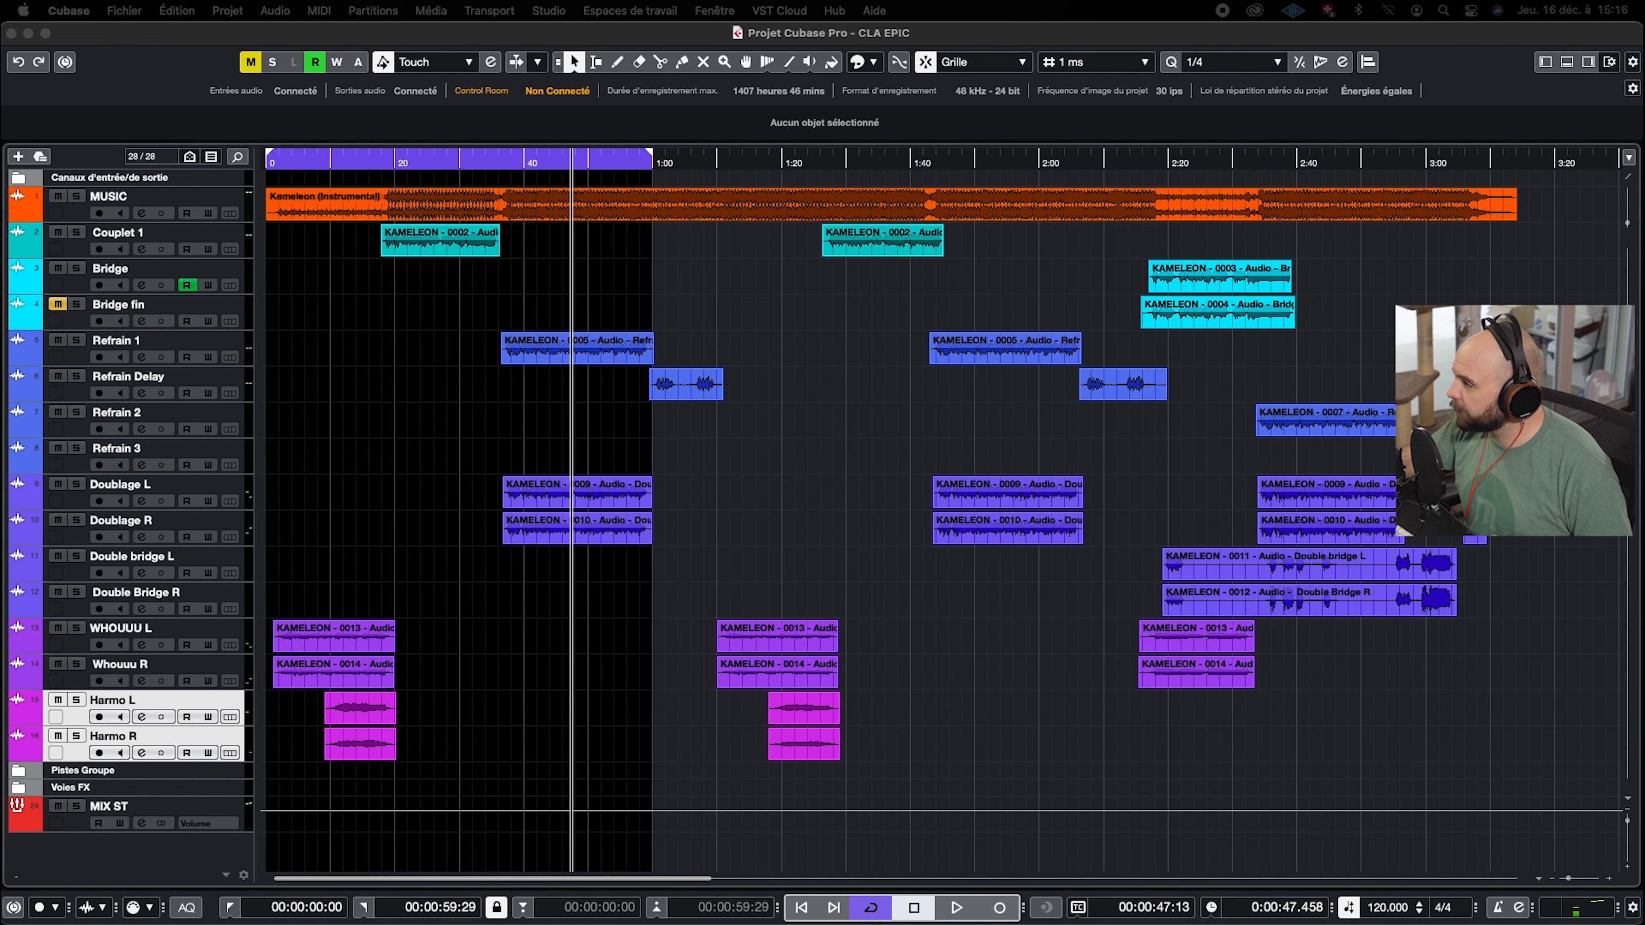
pyautogui.moveTo(1643, 259); pyautogui.dragTo(516, 223)
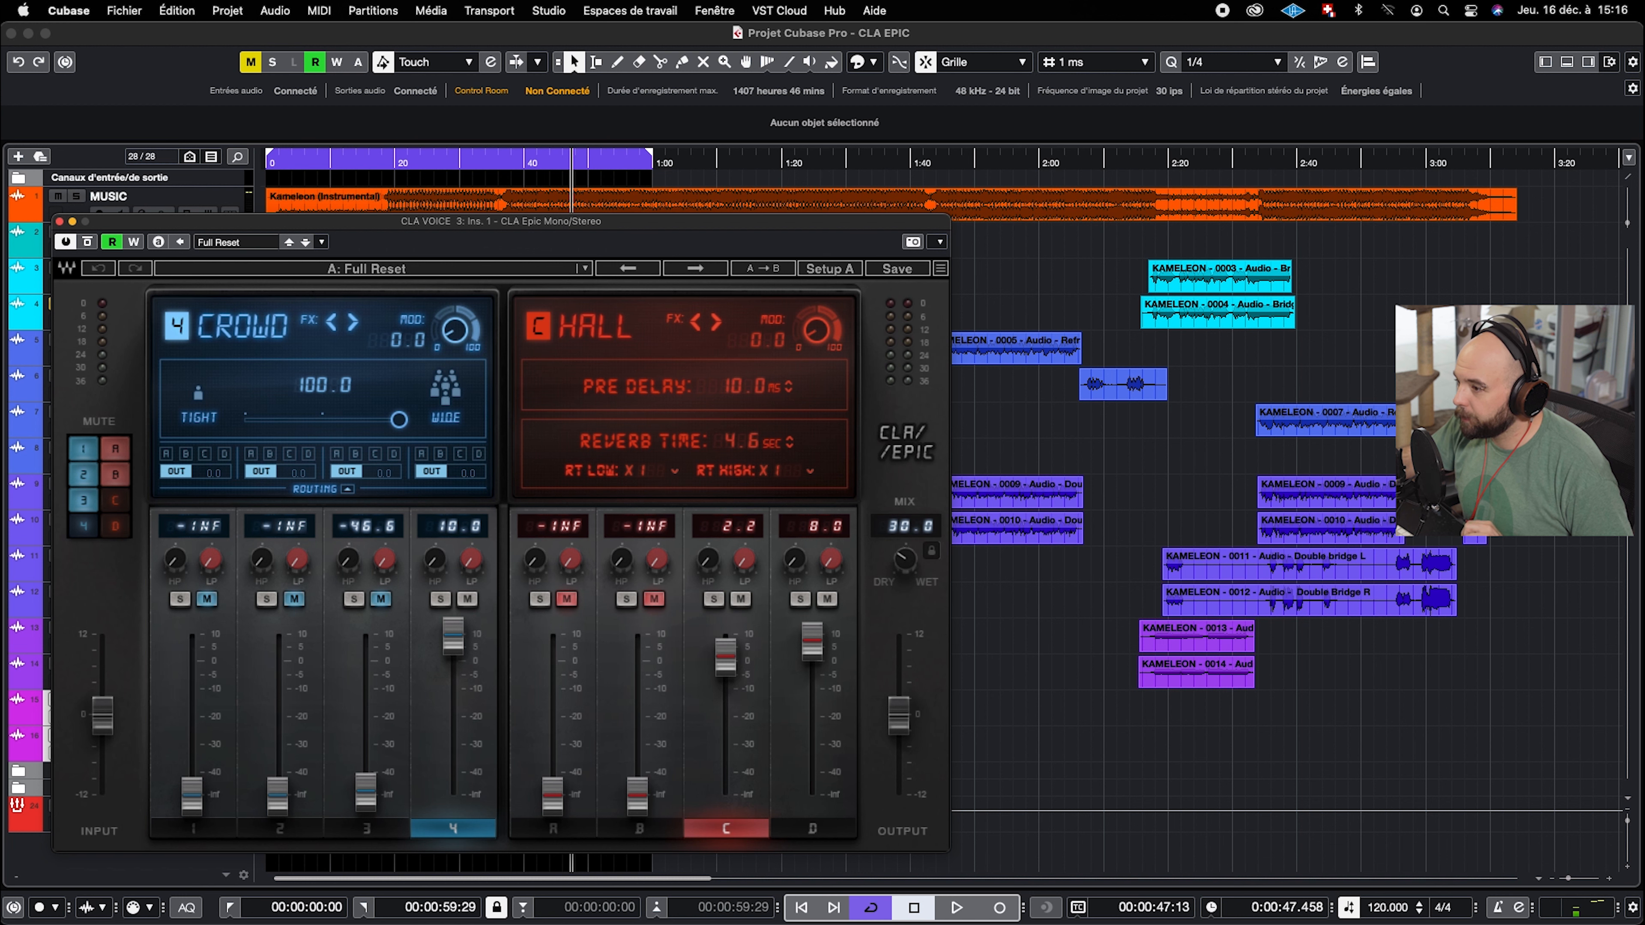
pyautogui.moveTo(1643, 200); pyautogui.dragTo(1242, 167)
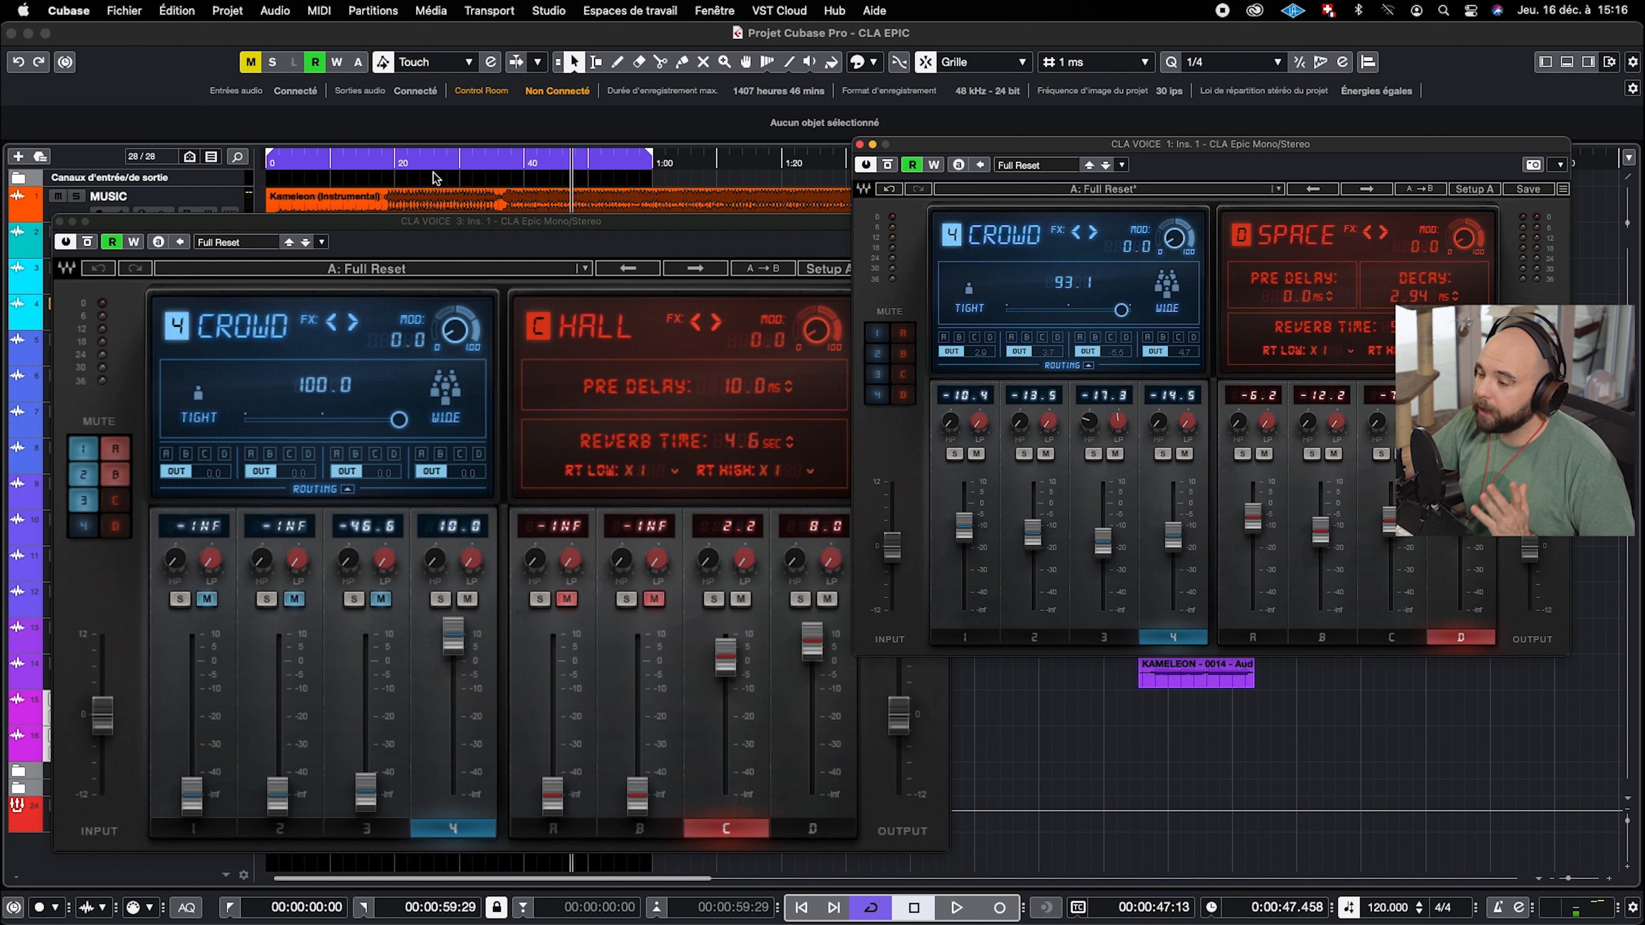
# Move the CLA VOICE 3 window off the track list and bypass the CLA Epic on both CLA VOICE 1 and CLA VOICE 3
pyautogui.moveTo(469, 223); pyautogui.dragTo(1029, 246)
pyautogui.click(887, 164)
pyautogui.click(646, 266)
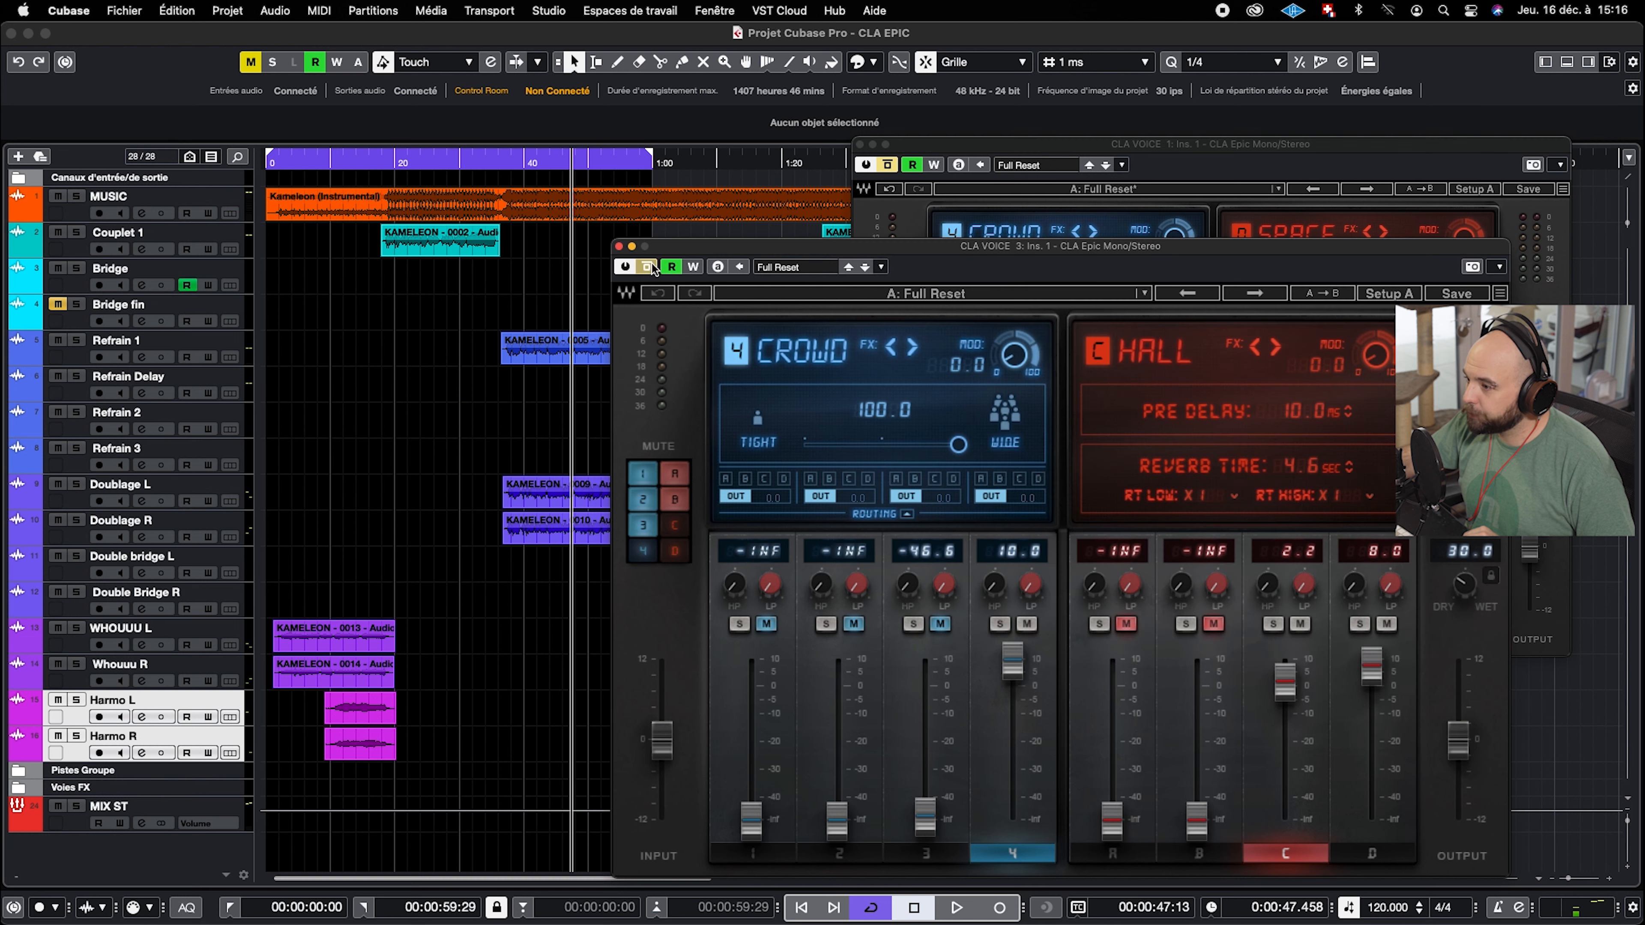
# Play the verse from about 18 seconds with CLA Epic bypassed and bring the CLA VOICE 1 plugin window to the front
pyautogui.click(386, 162)
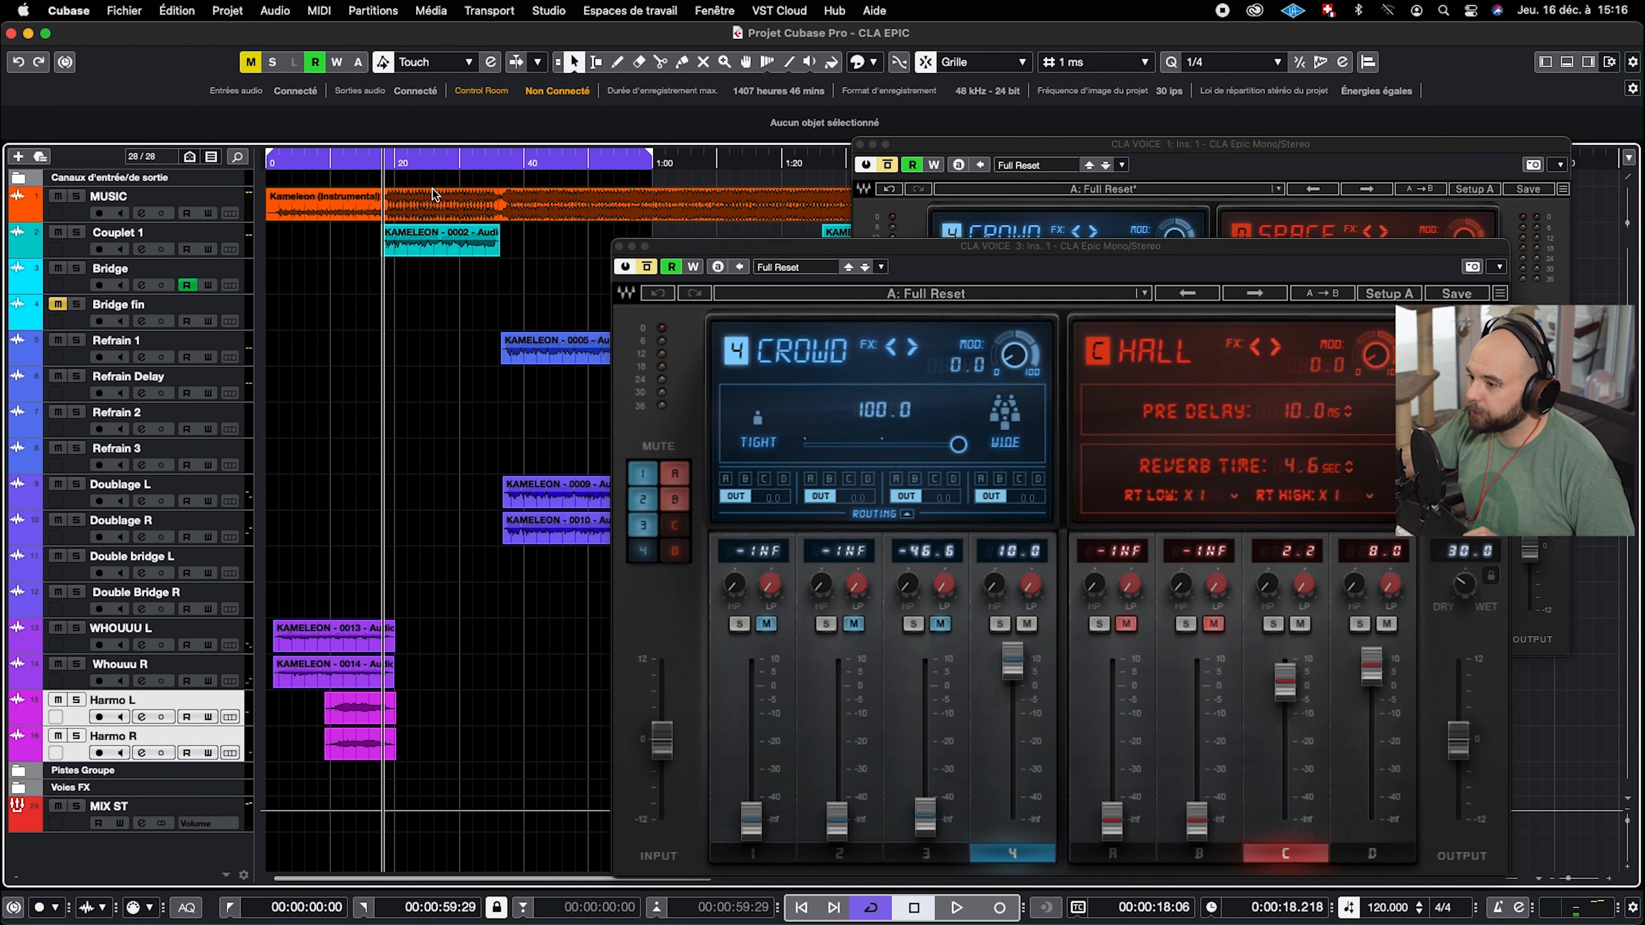
pyautogui.press('space')
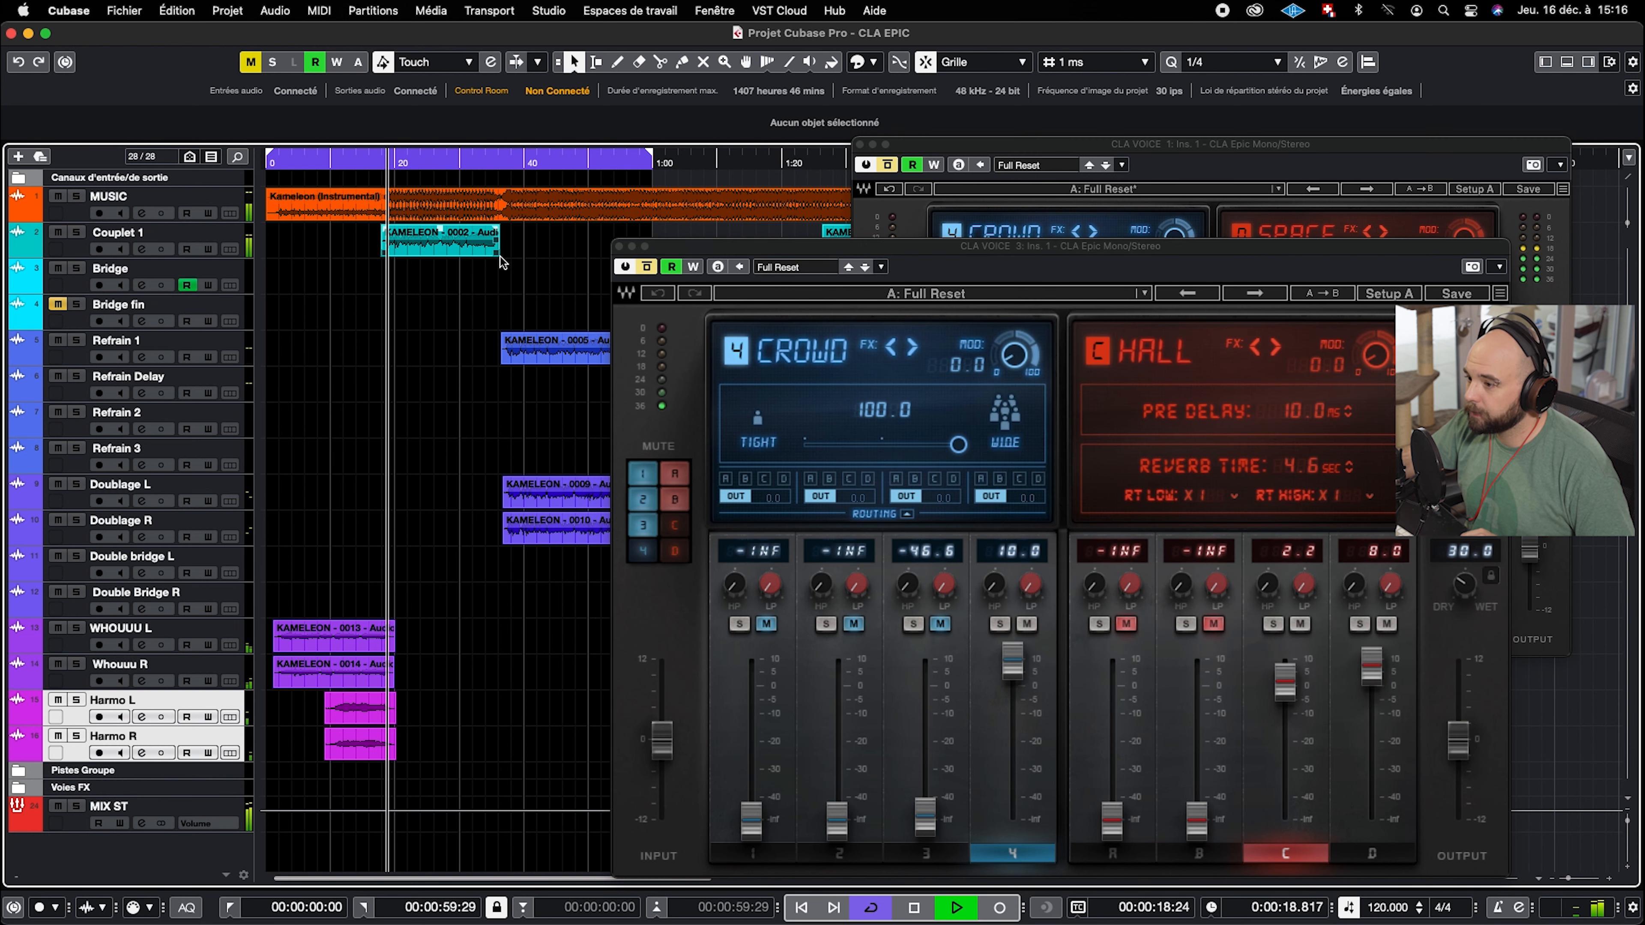
pyautogui.click(999, 143)
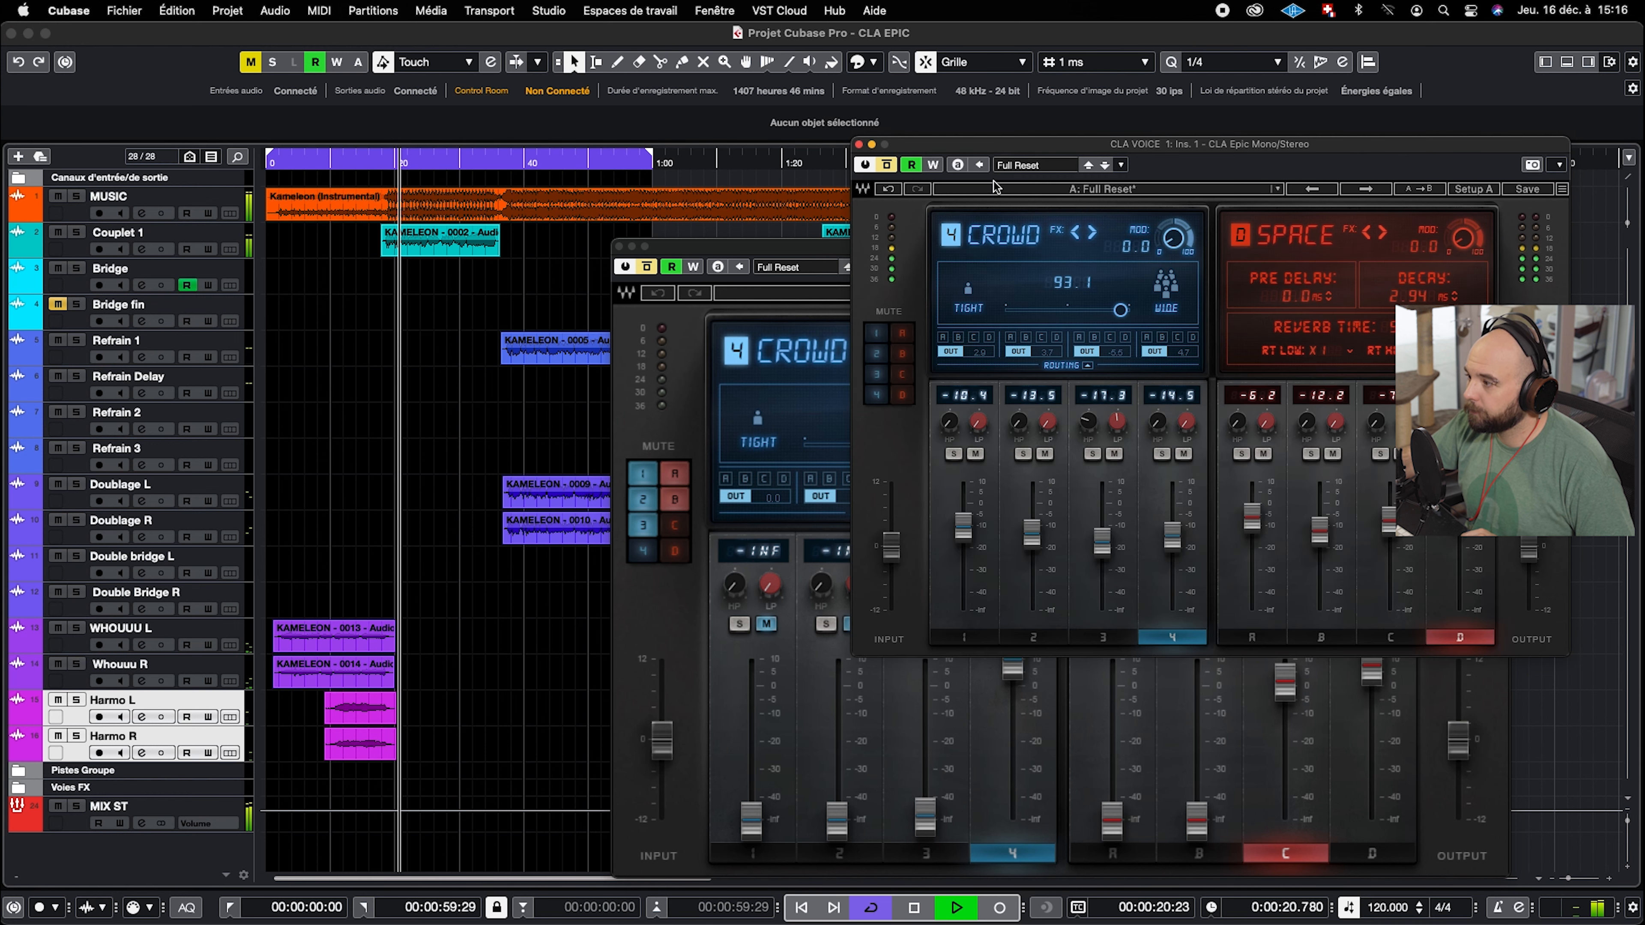
# Mute delays 2, 3 and 4 and reverbs A to D in the CLA VOICE 1 plugin, then stop playback
pyautogui.click(876, 354)
pyautogui.click(901, 353)
pyautogui.click(901, 333)
pyautogui.click(902, 374)
pyautogui.click(901, 395)
pyautogui.click(876, 394)
pyautogui.click(875, 376)
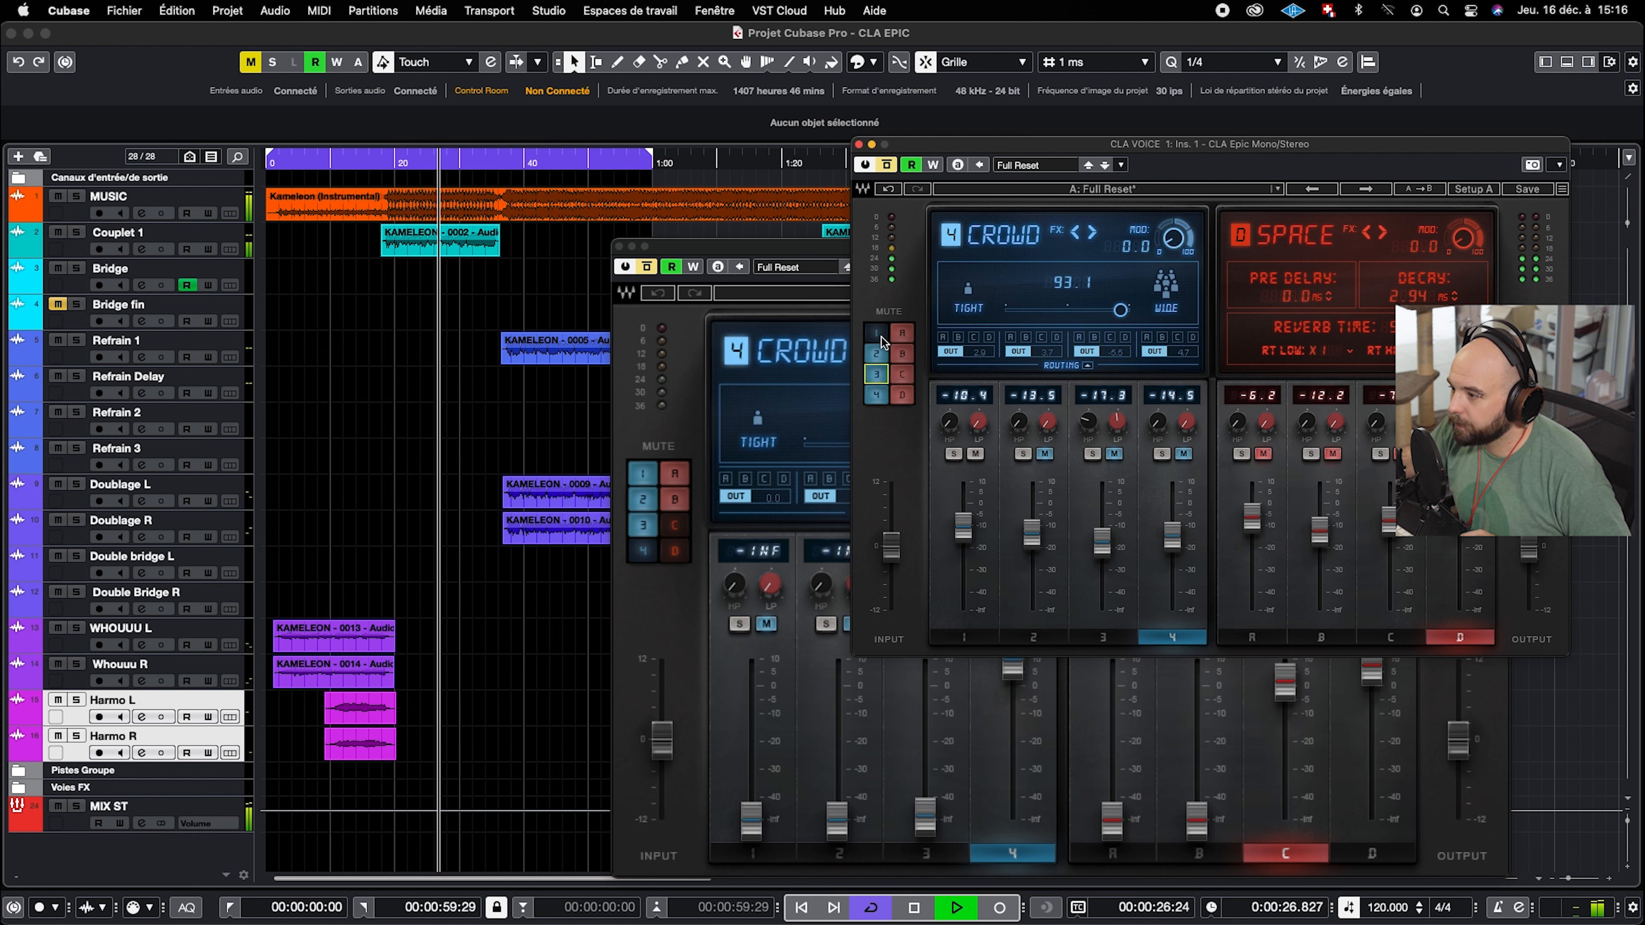
pyautogui.press('space')
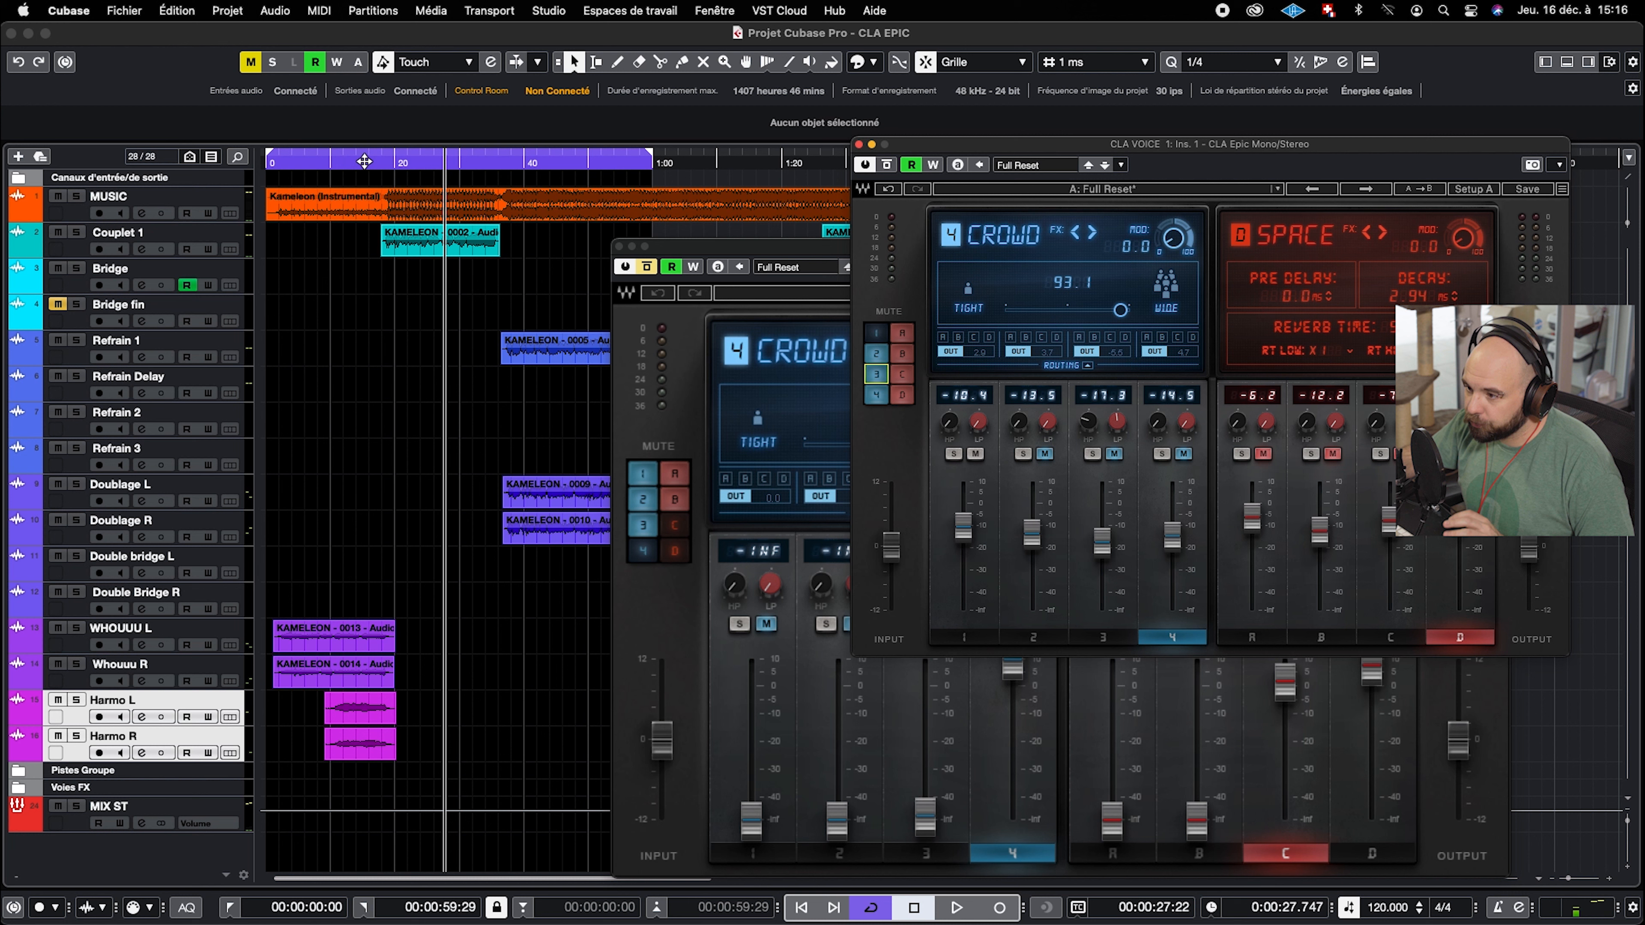
# Replay the verse with delay 1 (TAPE) selected, unmute delays 2, 3 and 4 one by one, and stop playback
pyautogui.click(379, 159)
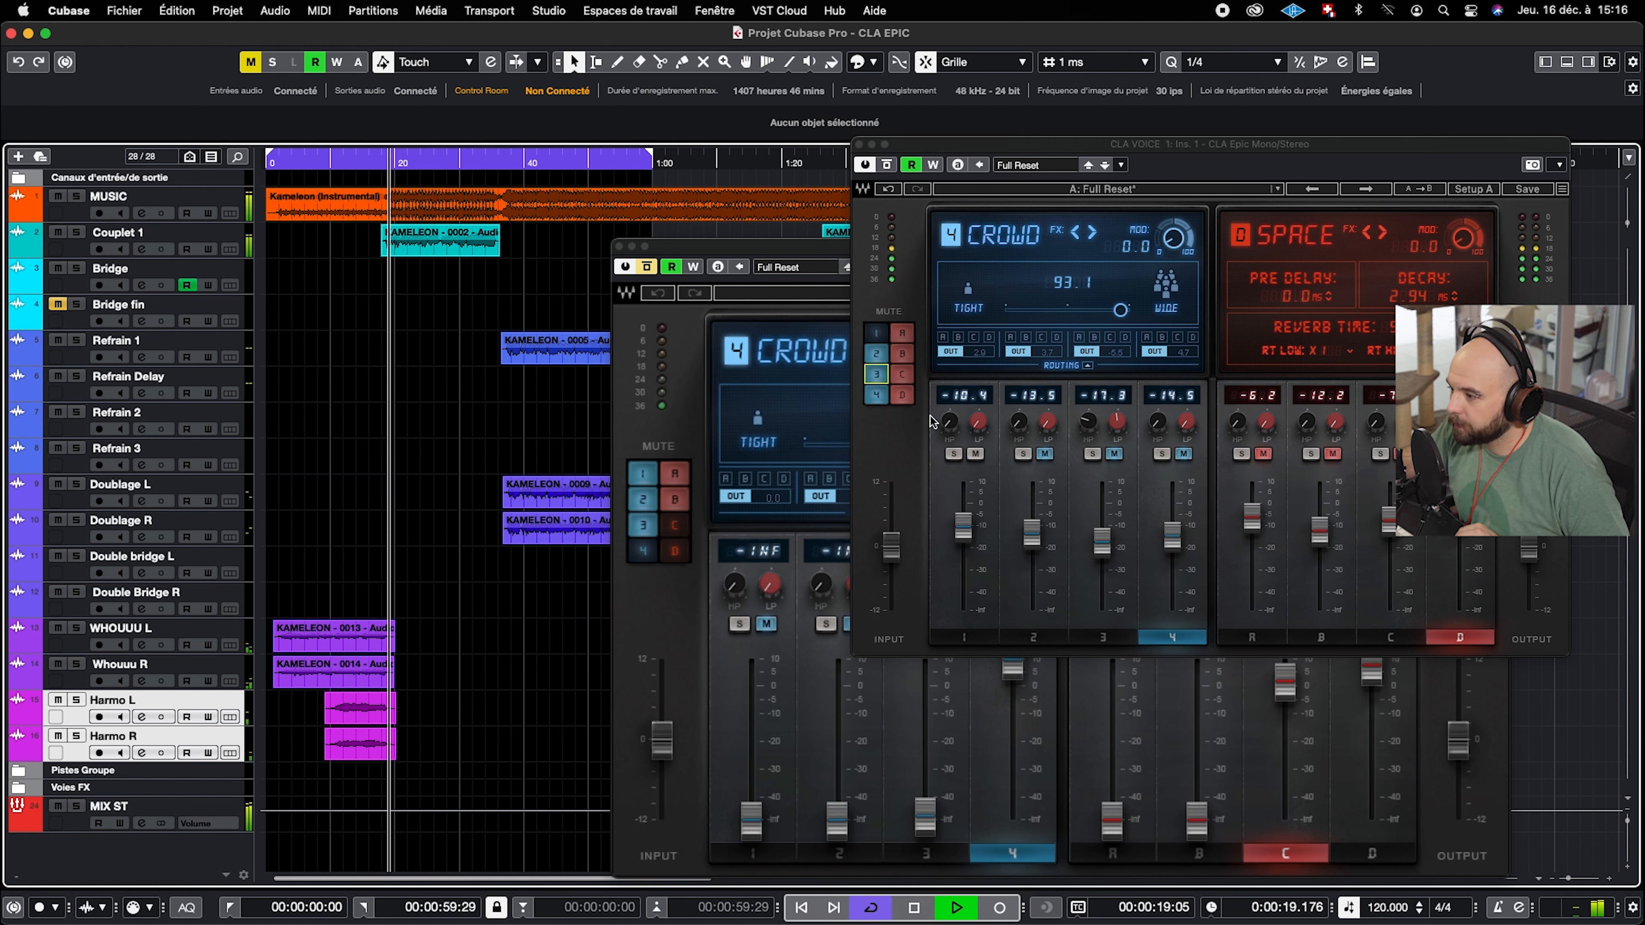
pyautogui.click(964, 635)
pyautogui.click(880, 355)
pyautogui.click(872, 375)
pyautogui.click(878, 394)
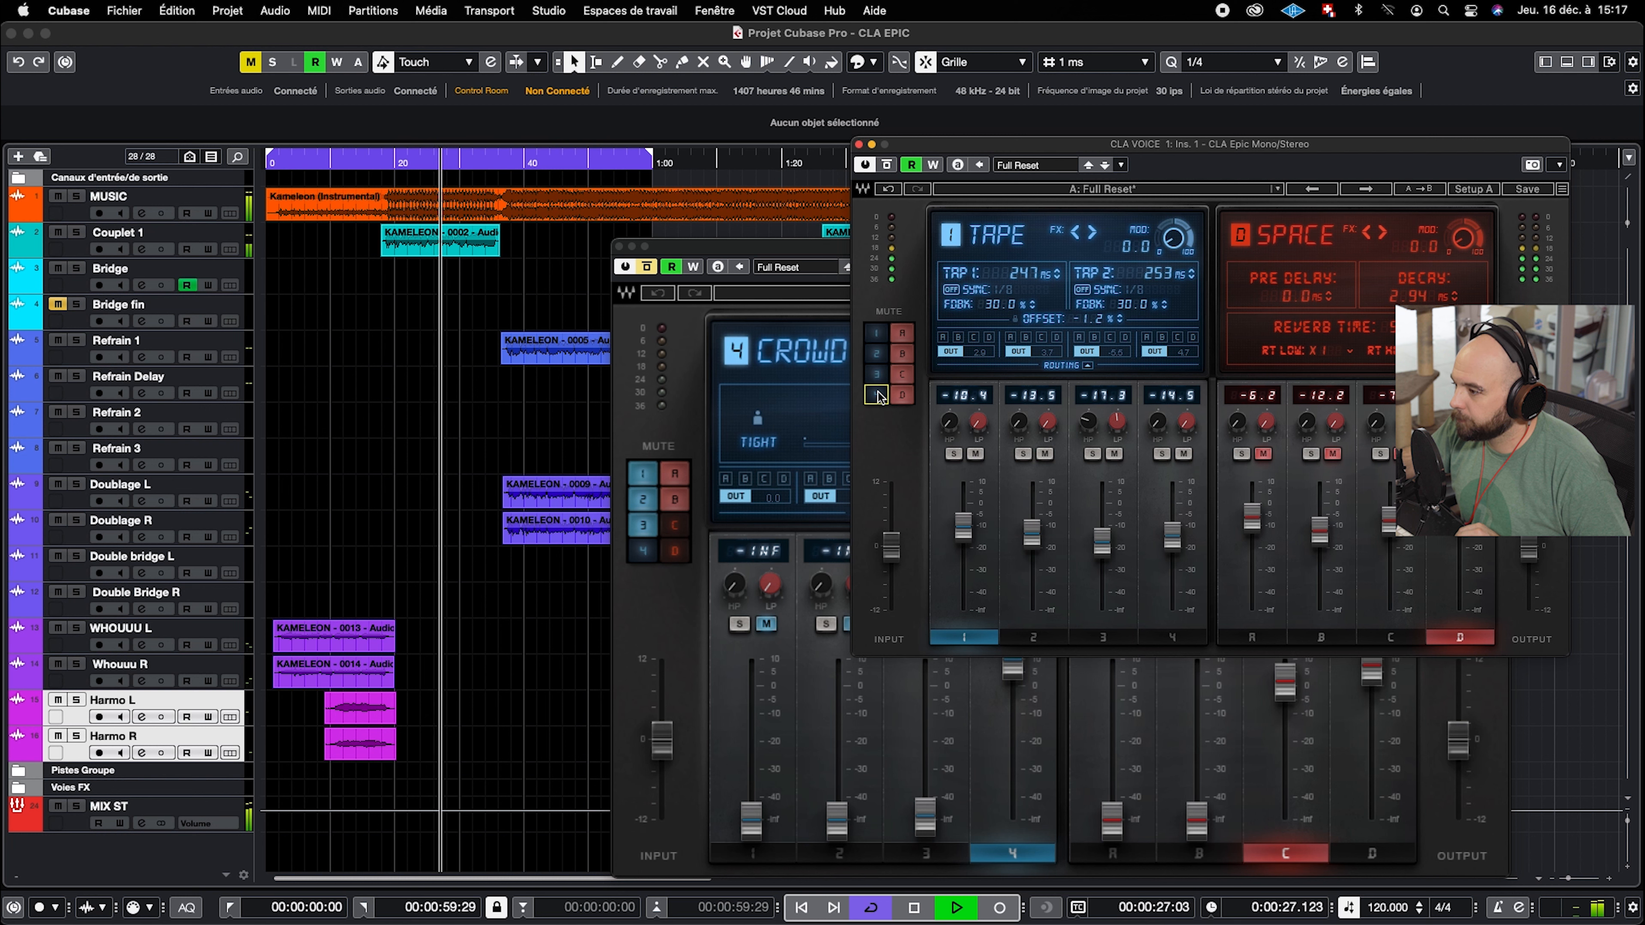
pyautogui.press('space')
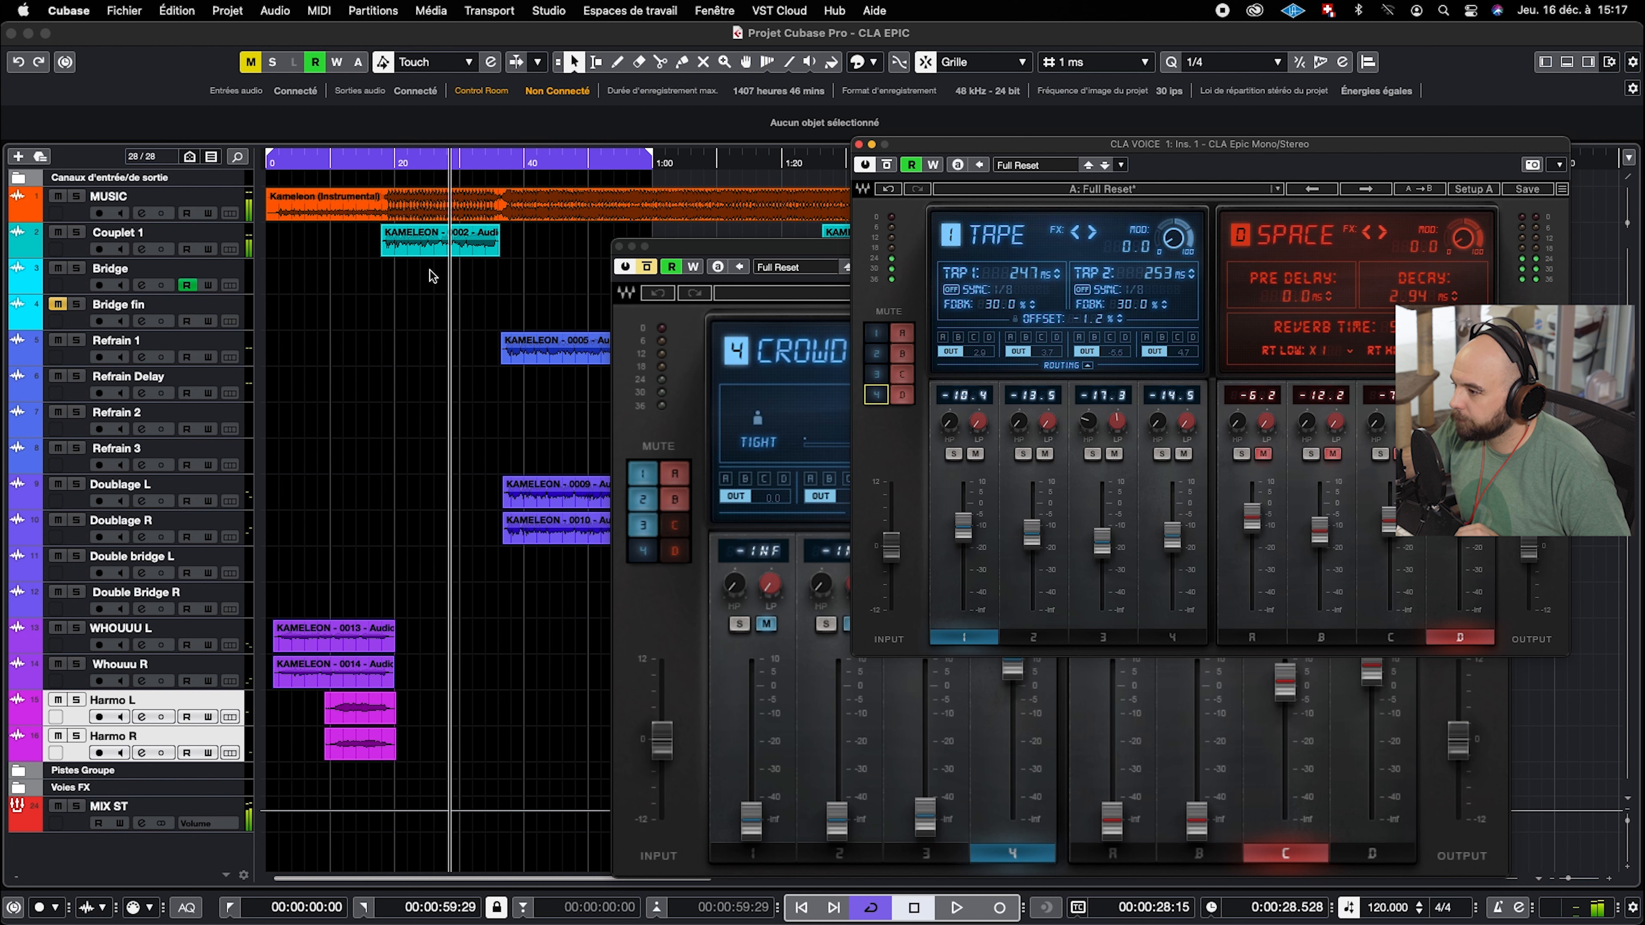
# Play again from just before the verse and unmute reverbs A, B, C and D one after another
pyautogui.moveTo(389, 162); pyautogui.dragTo(379, 164)
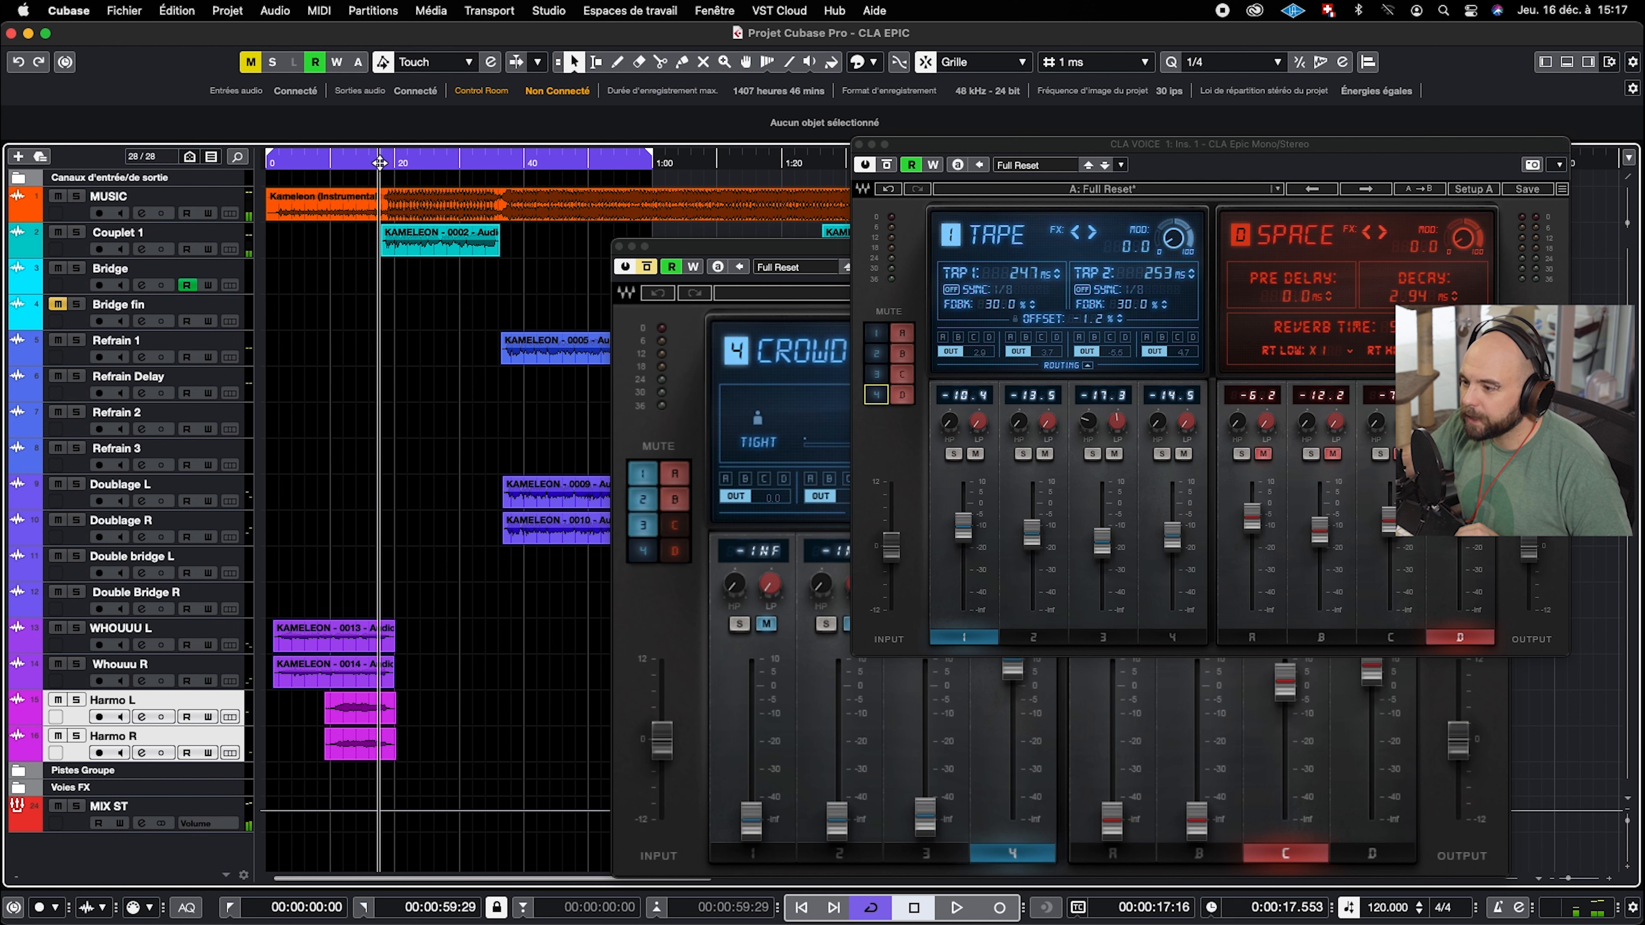
pyautogui.press('space')
pyautogui.click(904, 335)
pyautogui.click(903, 355)
pyautogui.click(901, 378)
pyautogui.click(899, 400)
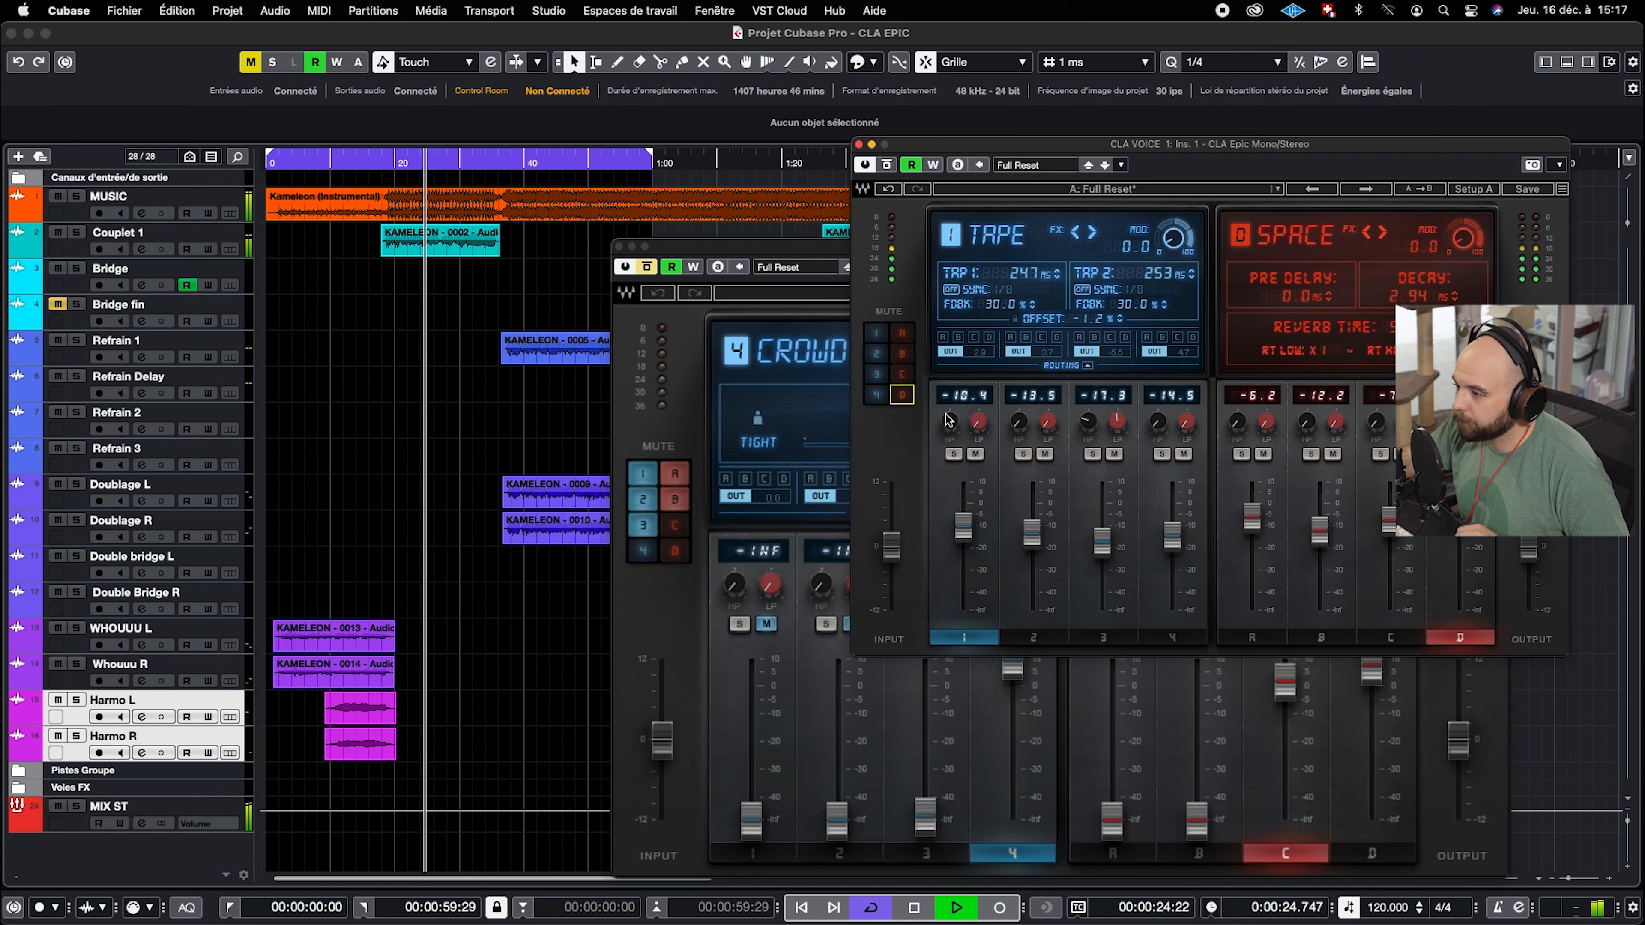
# Balance the CLA VOICE 1 effect levels: delay 1 at -7.2, delay 2 at -9.6, ROOM at -9.4, HALL at -18.4 and SPACE at -29.4
pyautogui.click(1321, 537)
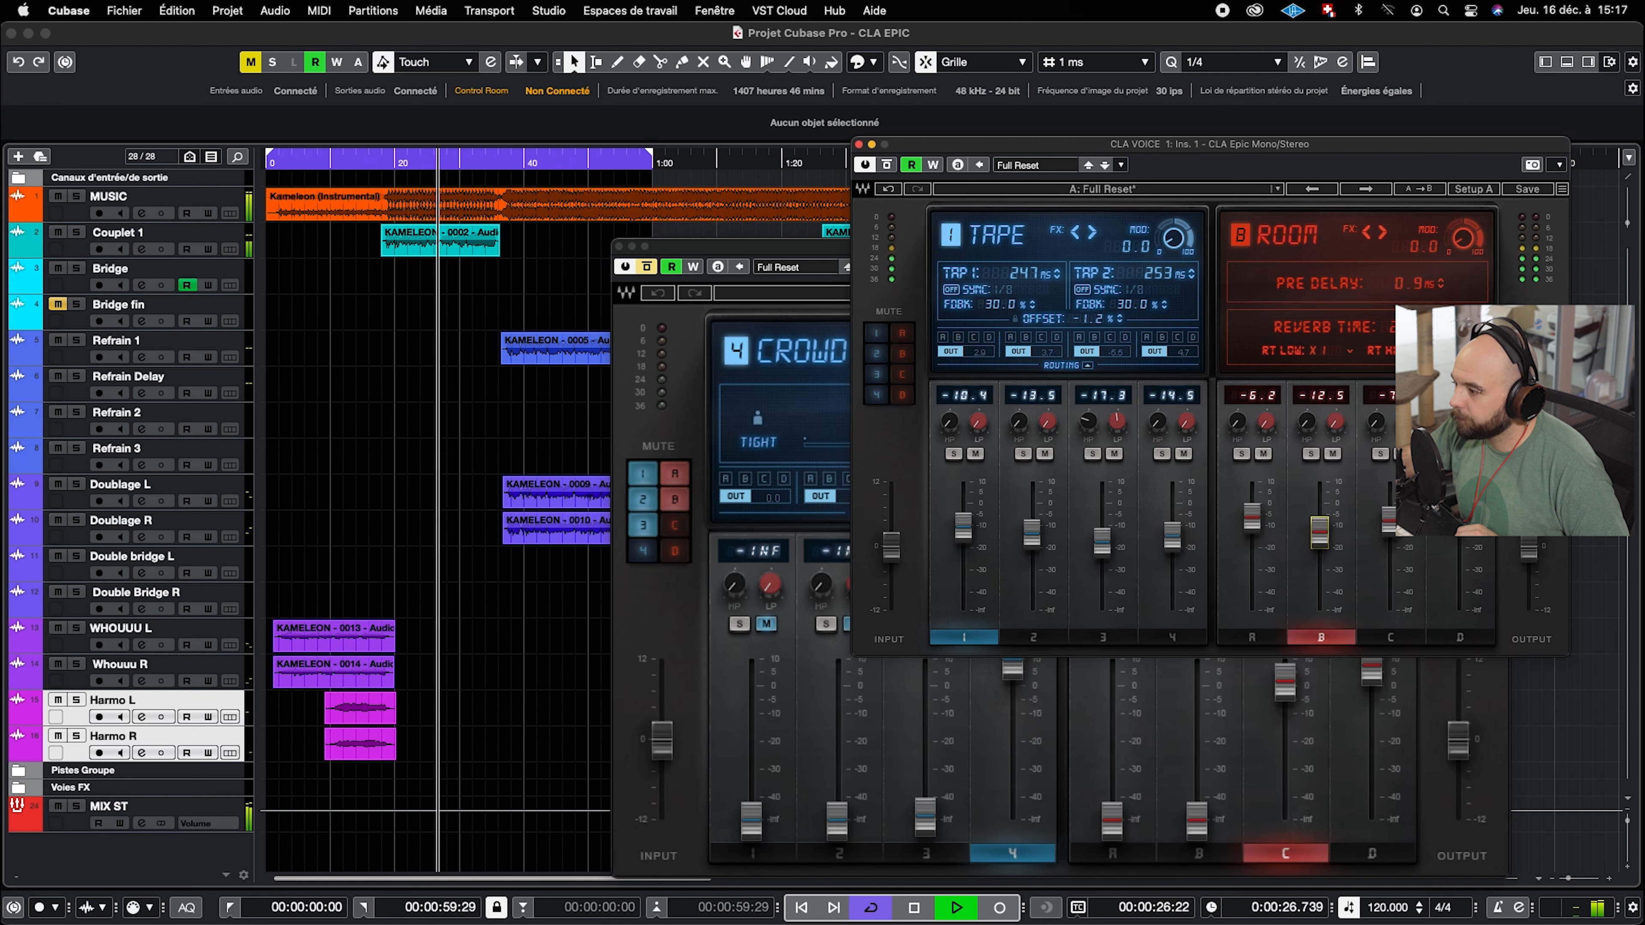
pyautogui.click(1389, 532)
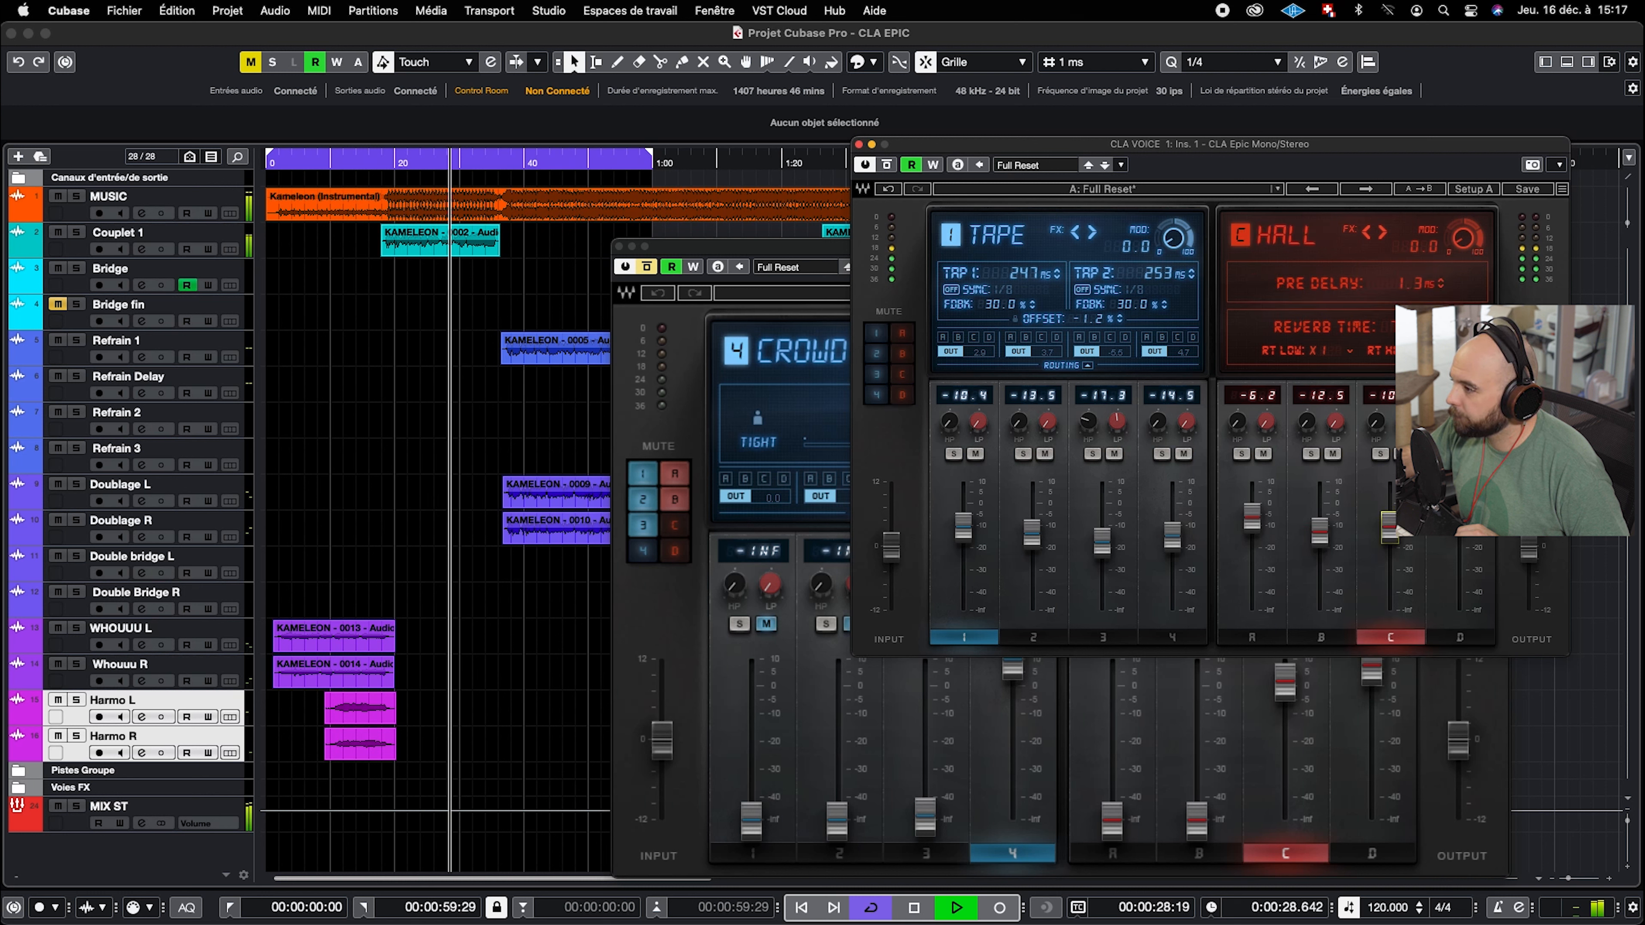
pyautogui.click(1460, 513)
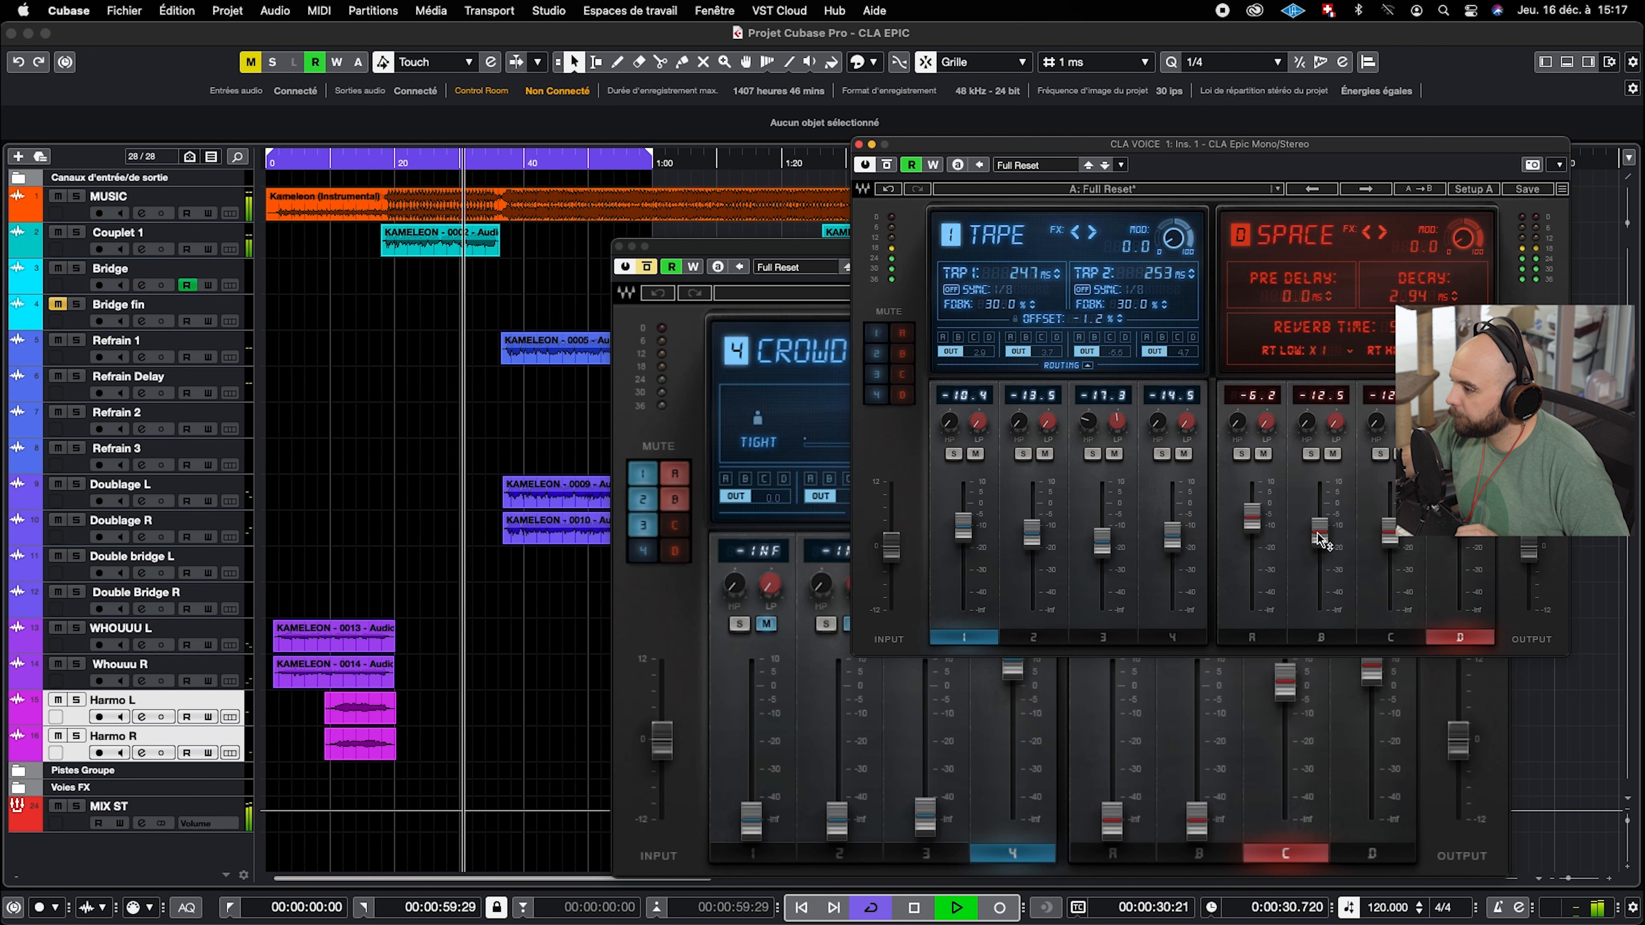
pyautogui.moveTo(1321, 537); pyautogui.dragTo(1321, 529)
pyautogui.moveTo(962, 526); pyautogui.dragTo(1030, 528)
pyautogui.press('space')
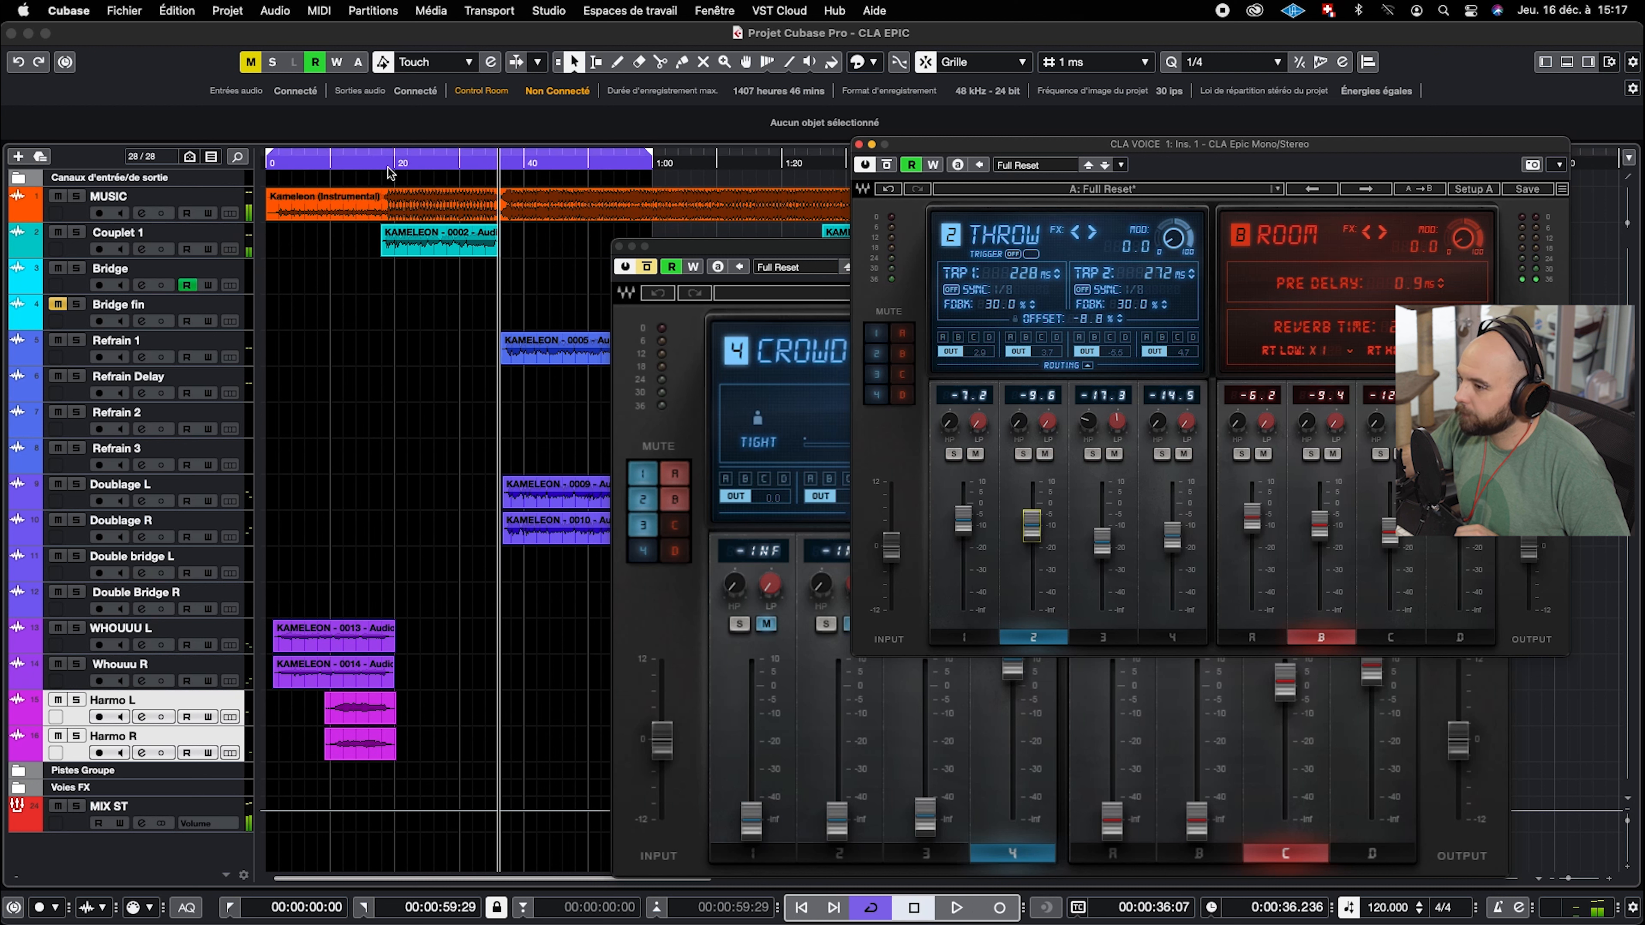
pyautogui.moveTo(1460, 519); pyautogui.dragTo(1389, 543)
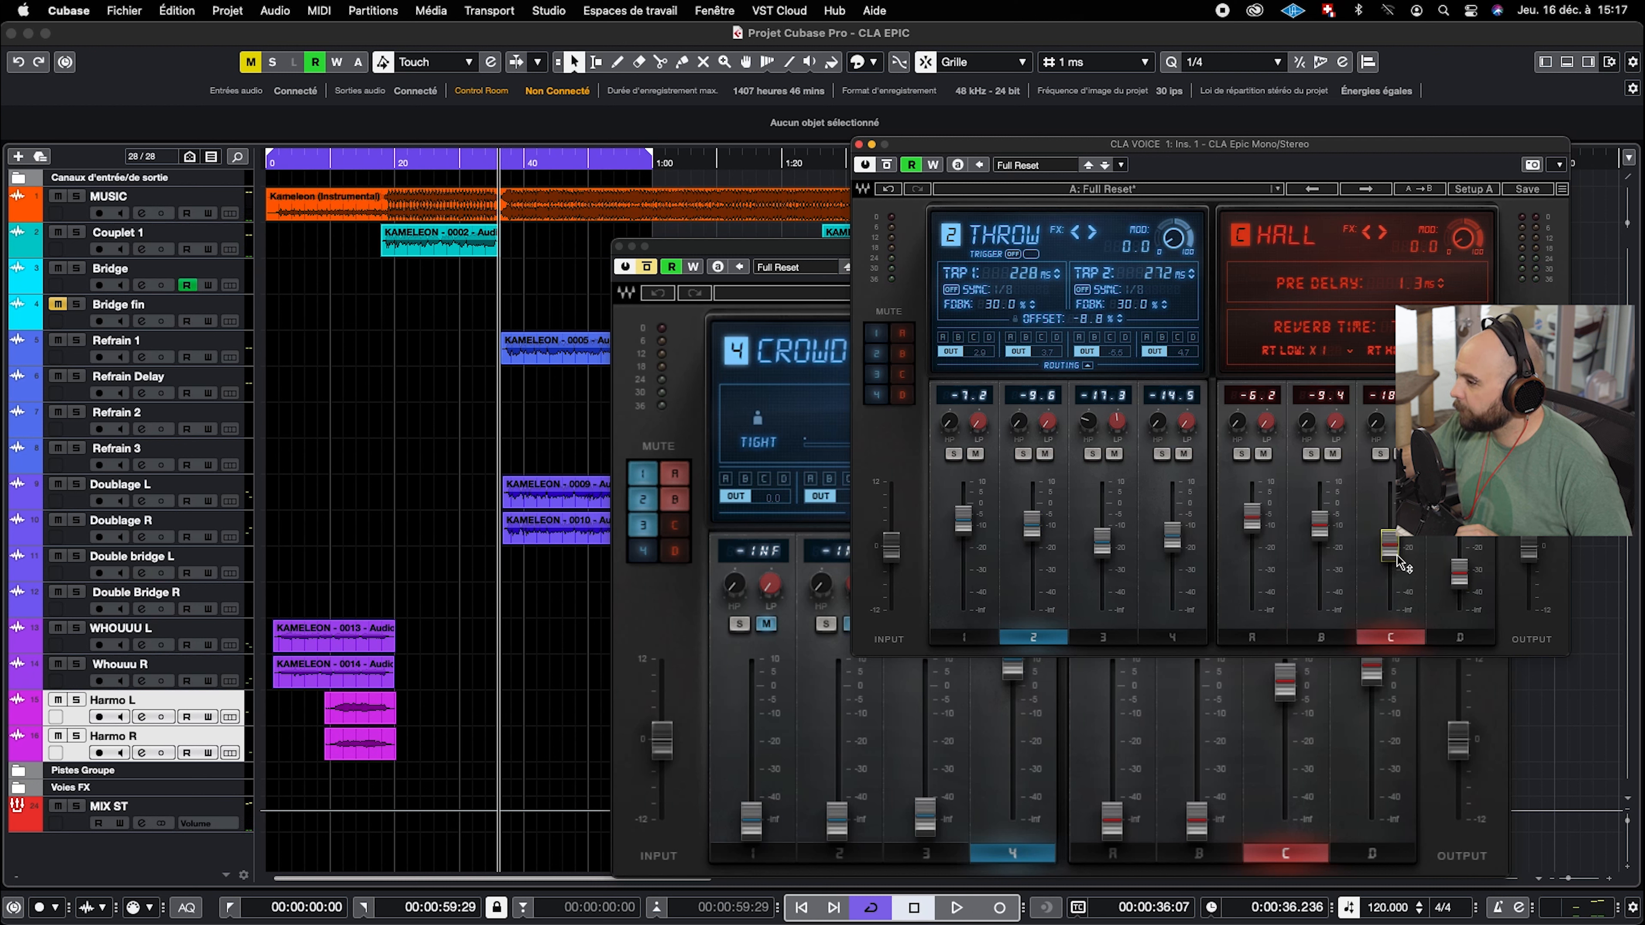
pyautogui.click(1459, 569)
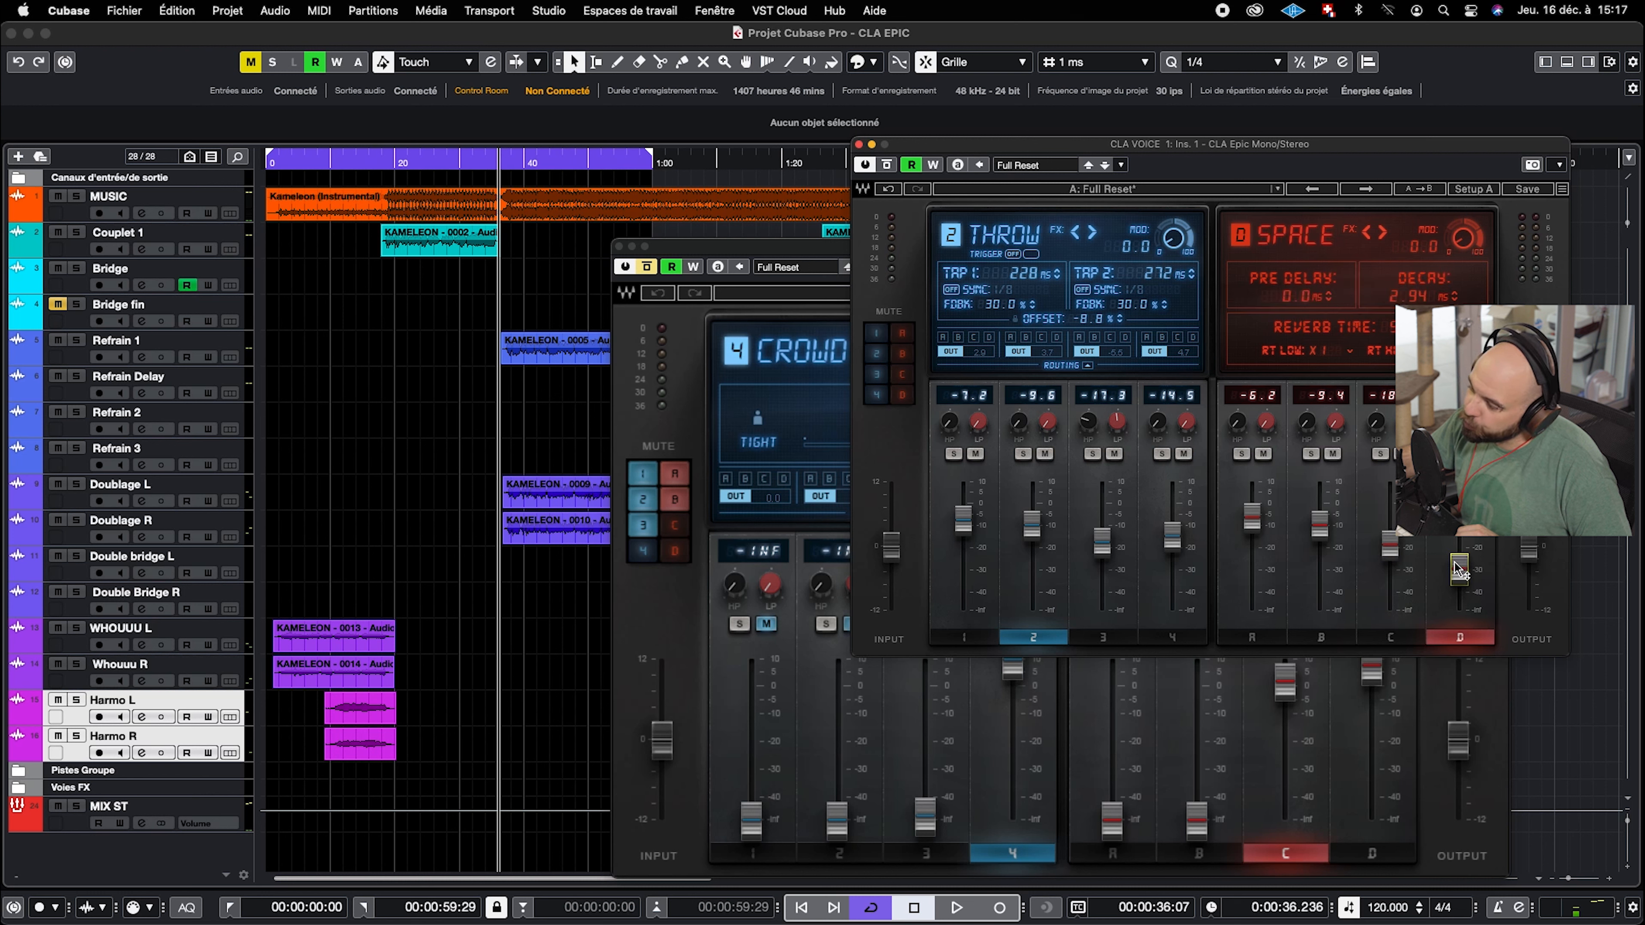
# Replay the verse while adjusting the HALL reverb's filters, then stop and return the cursor to just before the verse
pyautogui.click(382, 162)
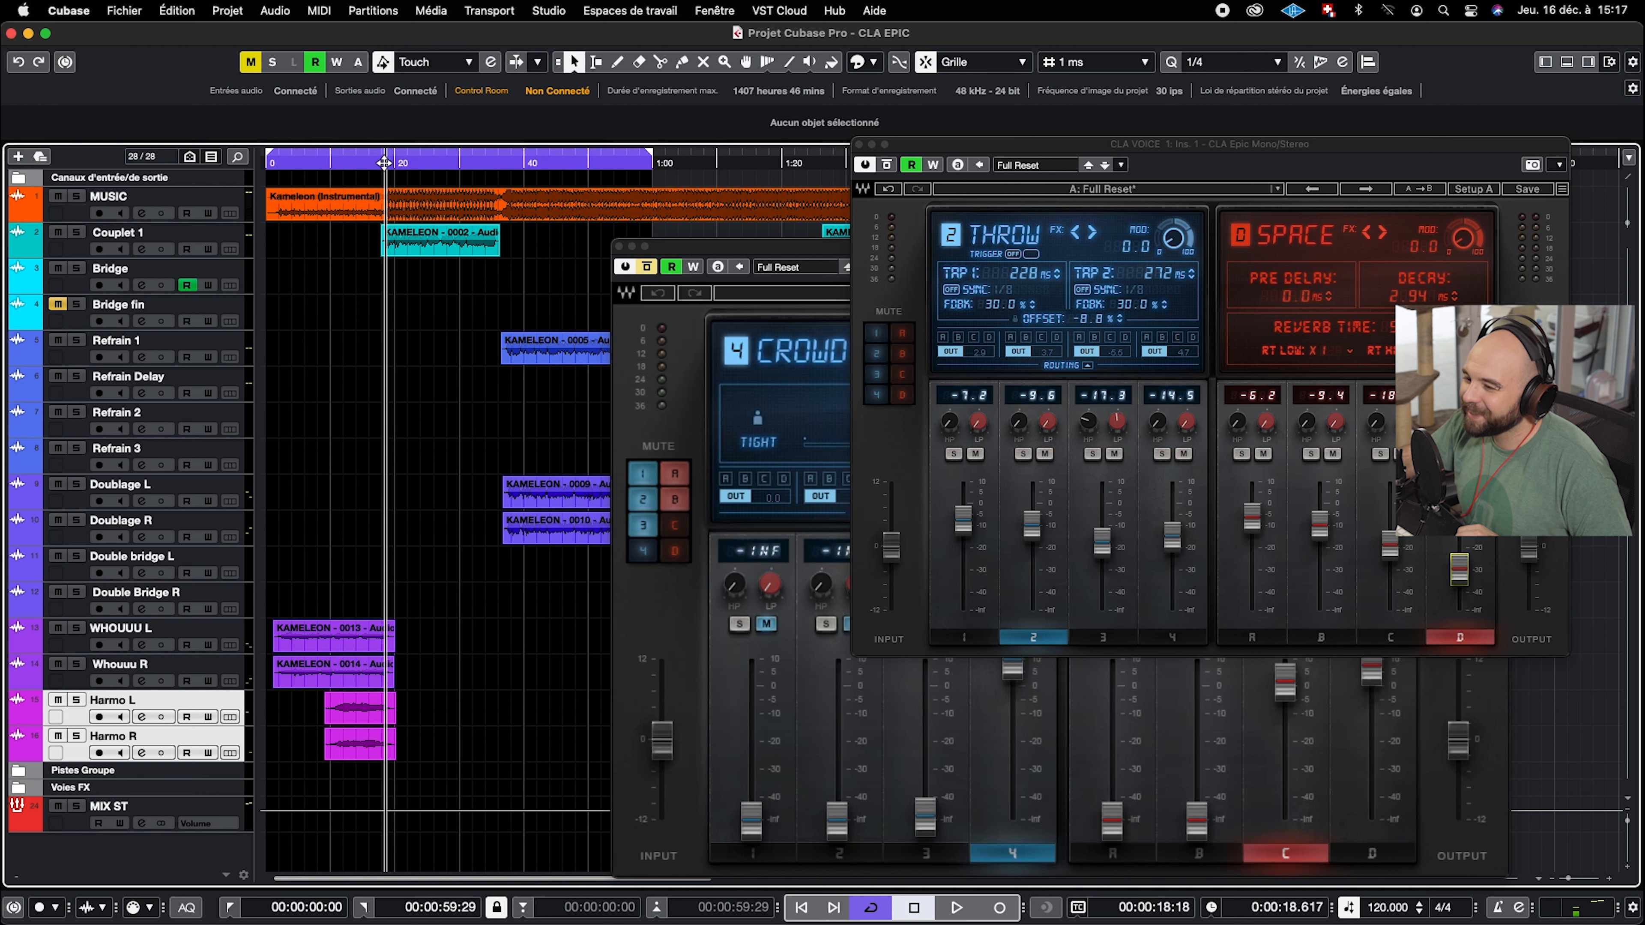
pyautogui.press('space')
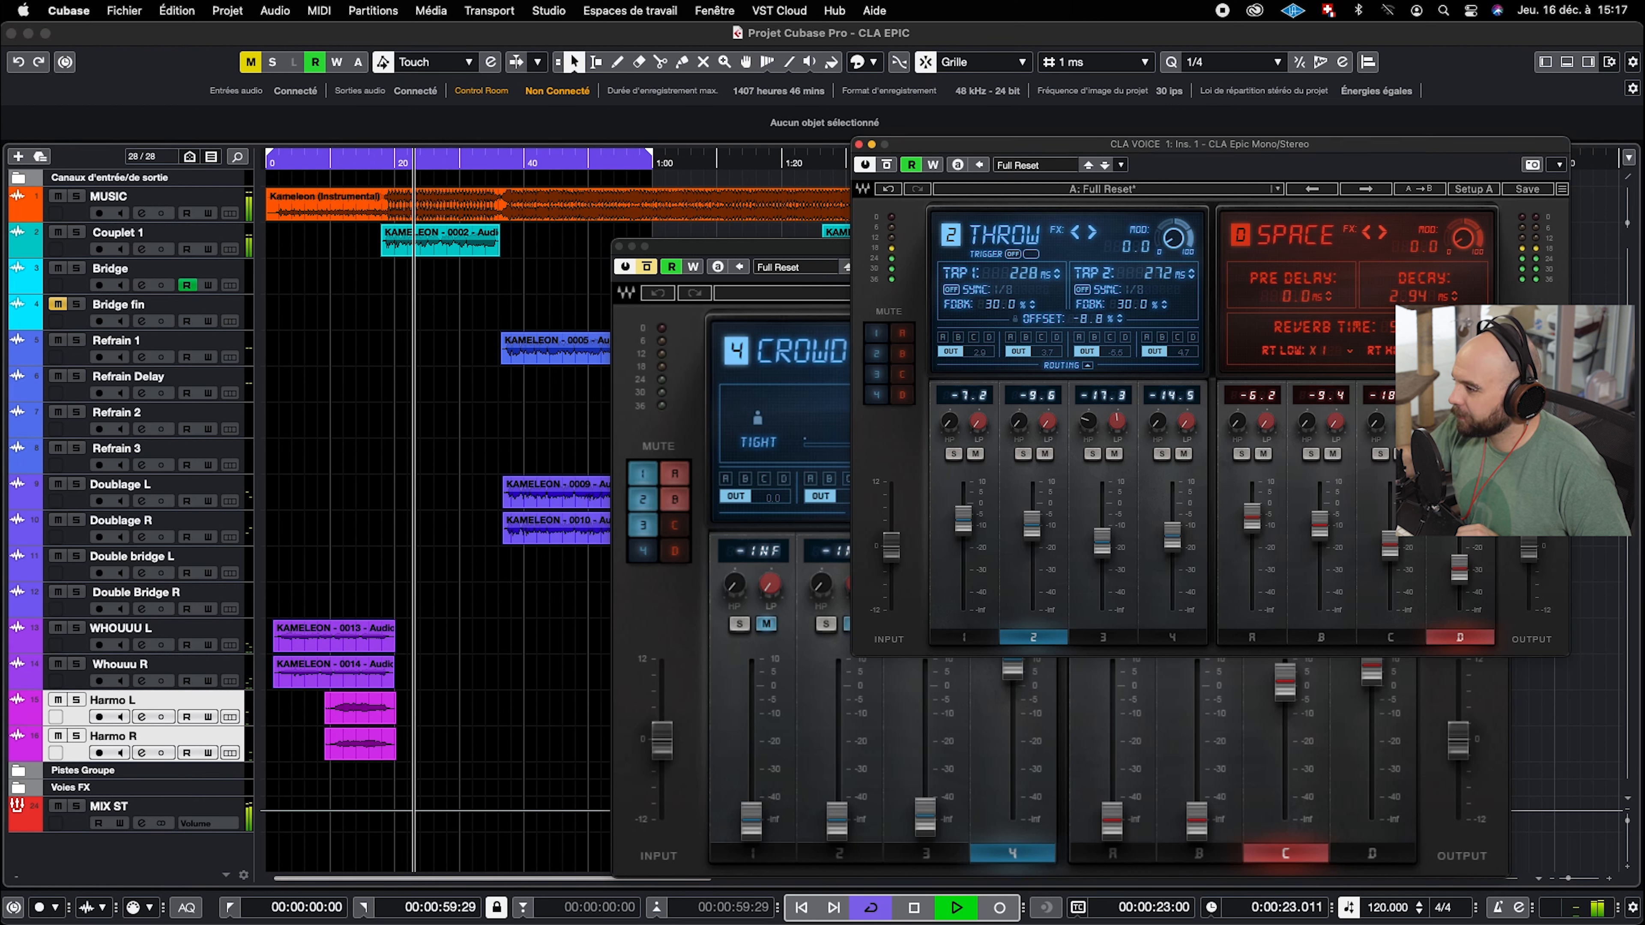
pyautogui.moveTo(1405, 422)
pyautogui.mouseDown()
pyautogui.moveTo(1377, 406)
pyautogui.moveTo(1376, 420)
pyautogui.mouseUp()
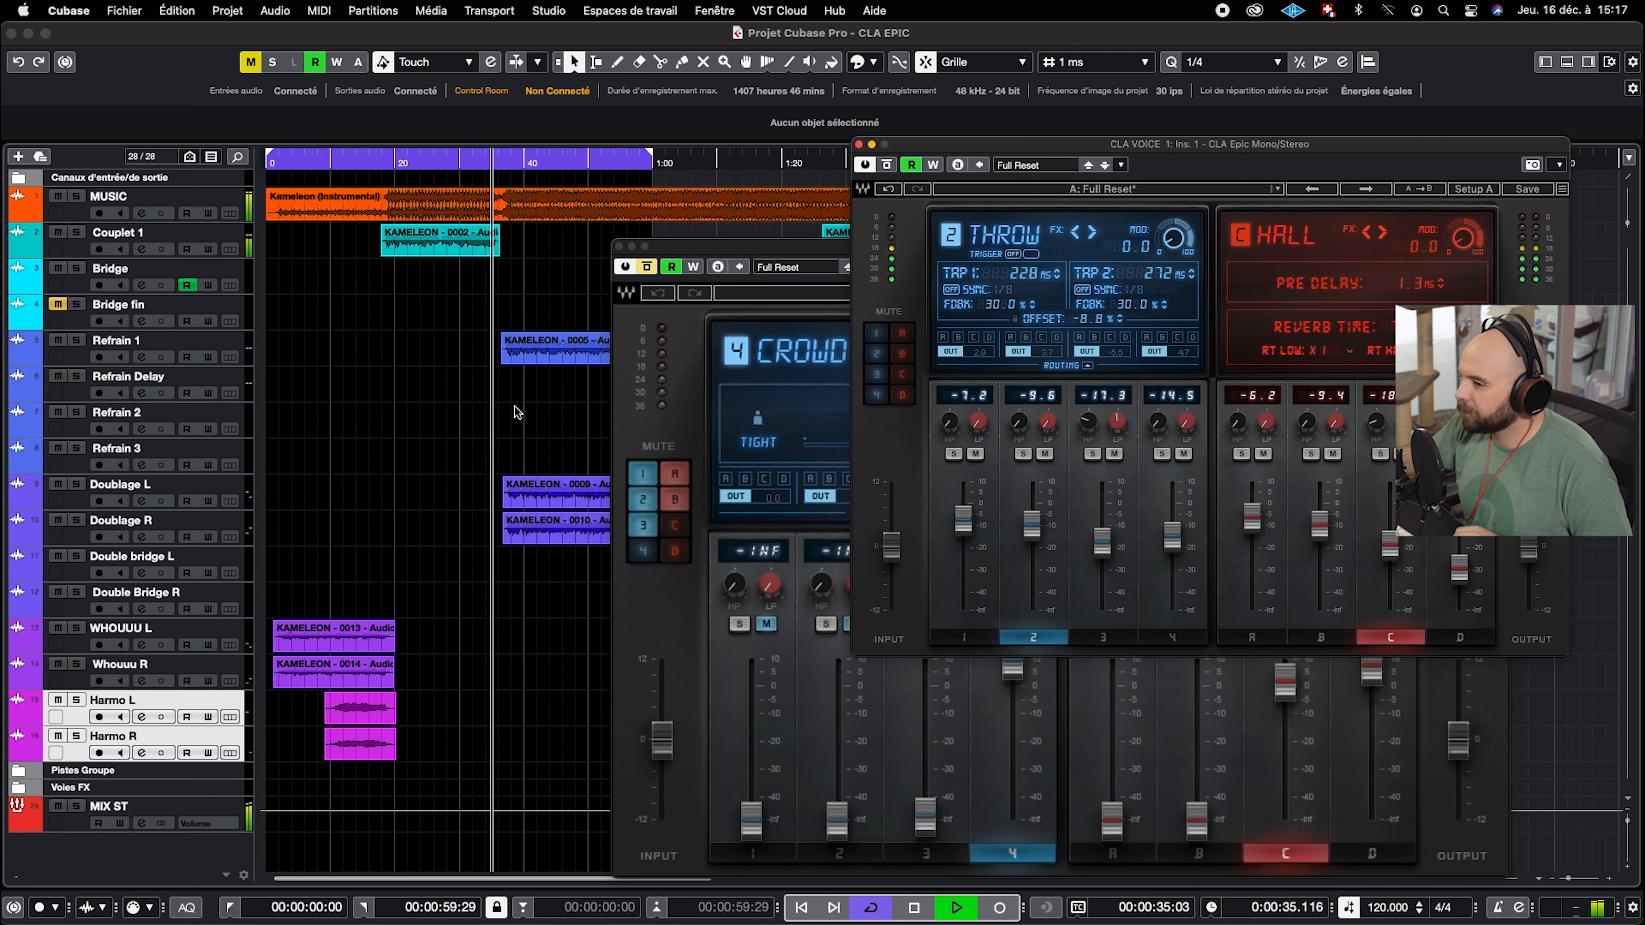
pyautogui.press('space')
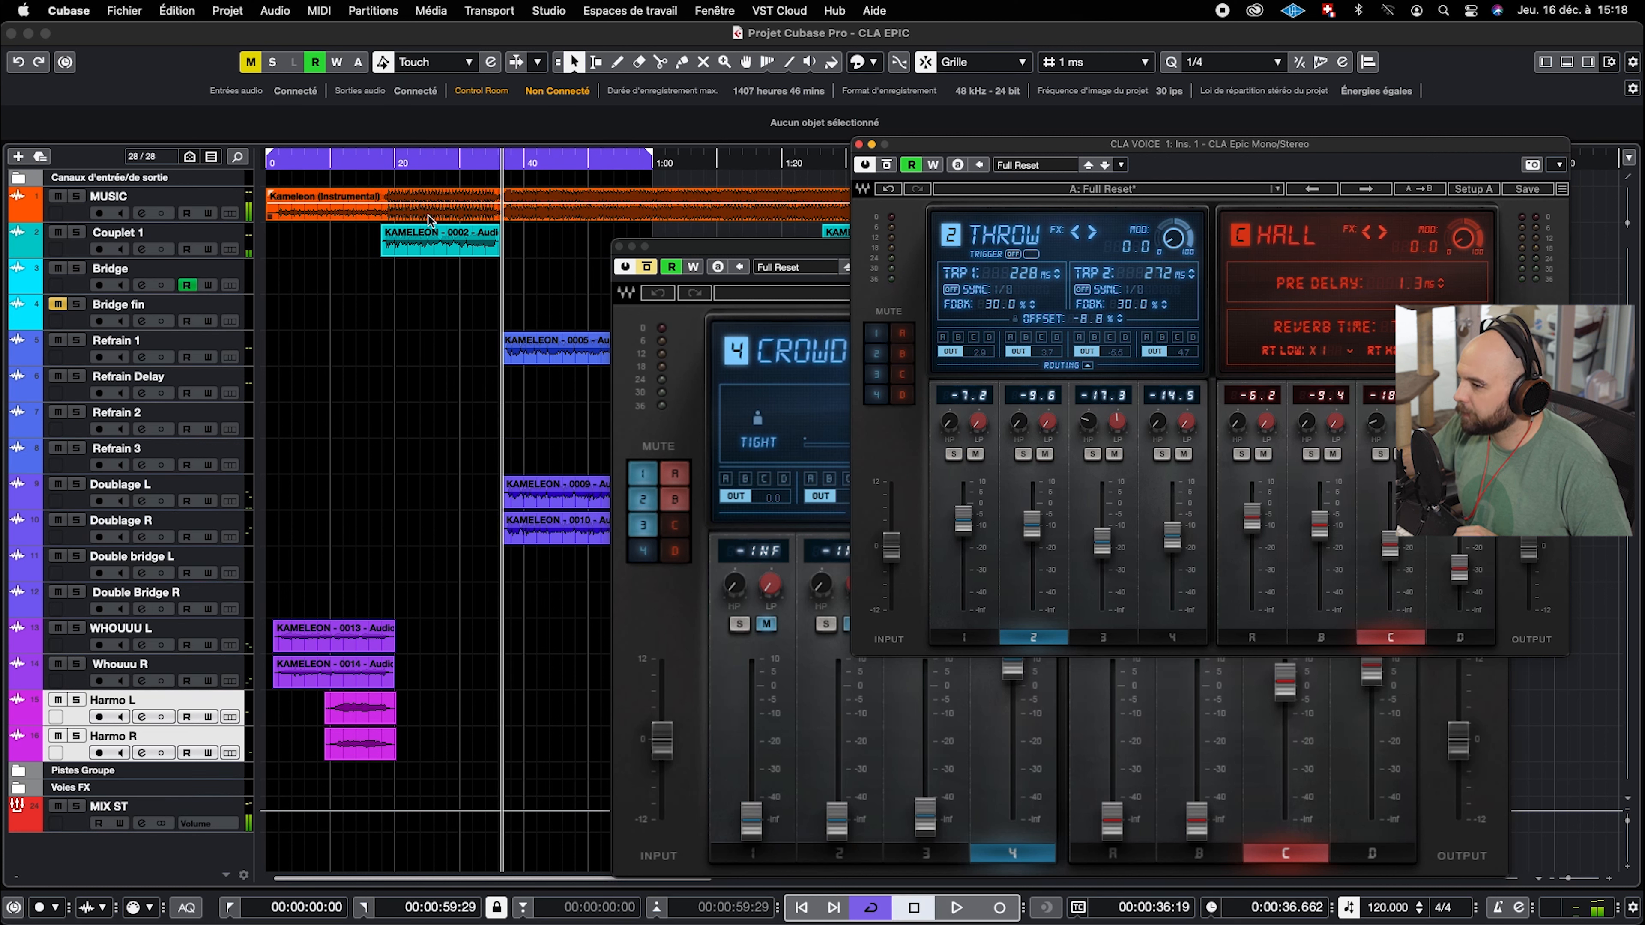
pyautogui.click(373, 163)
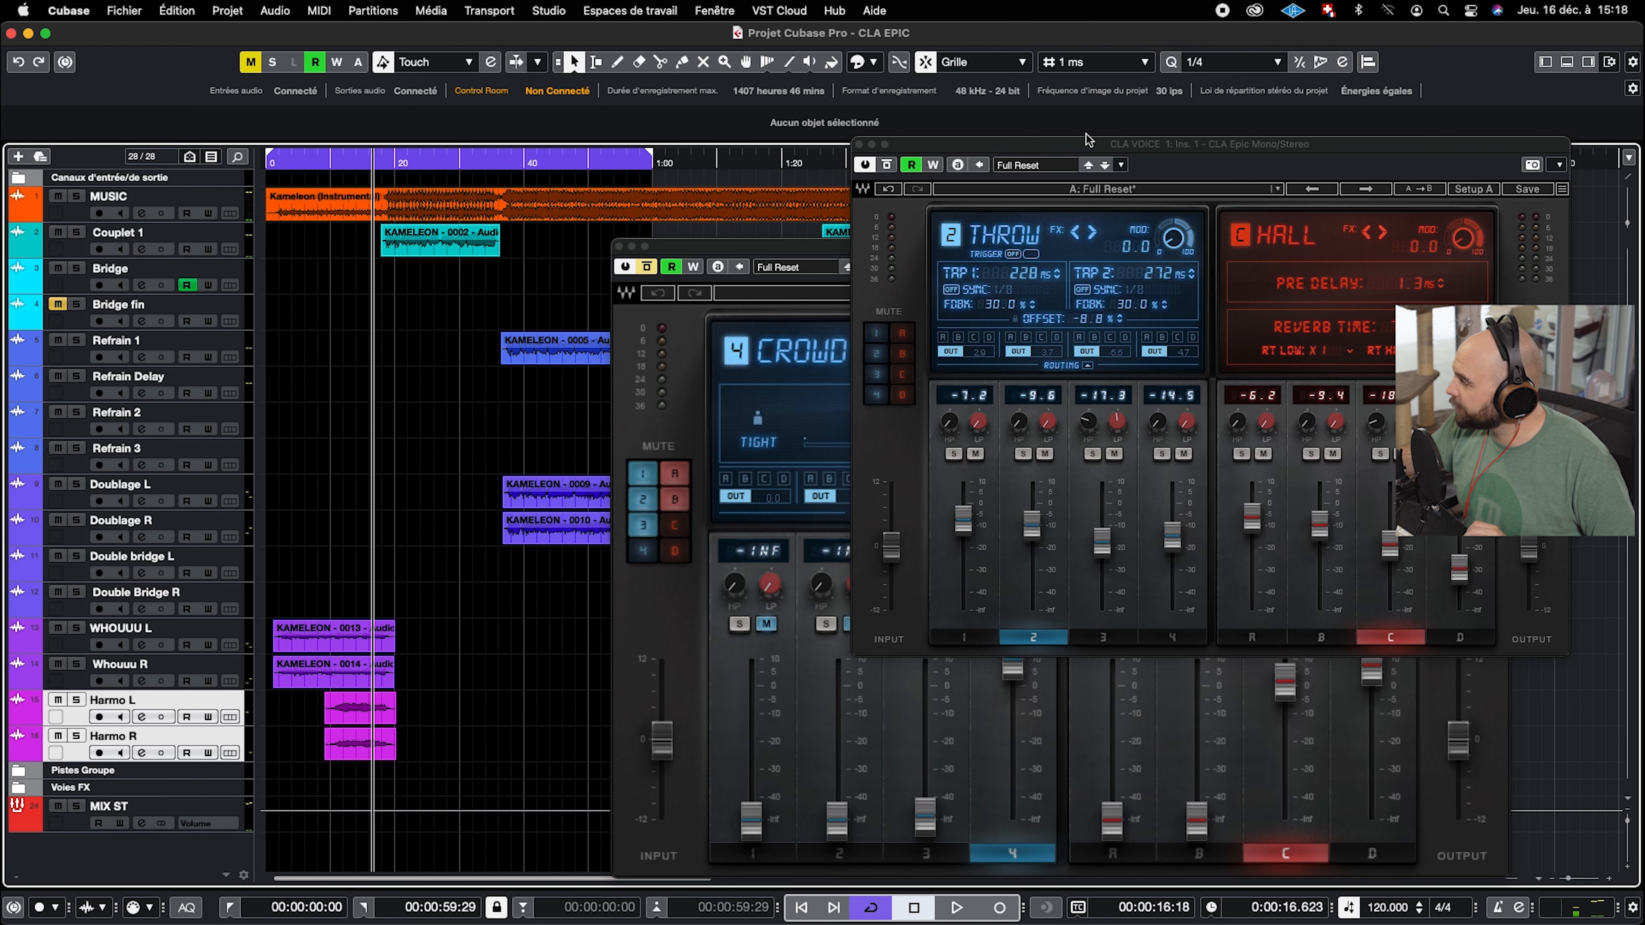
# Move the CLA VOICE 1 window over the middle of the timeline and close the CLA VOICE 3 plugin window
pyautogui.moveTo(1090, 147); pyautogui.dragTo(911, 237)
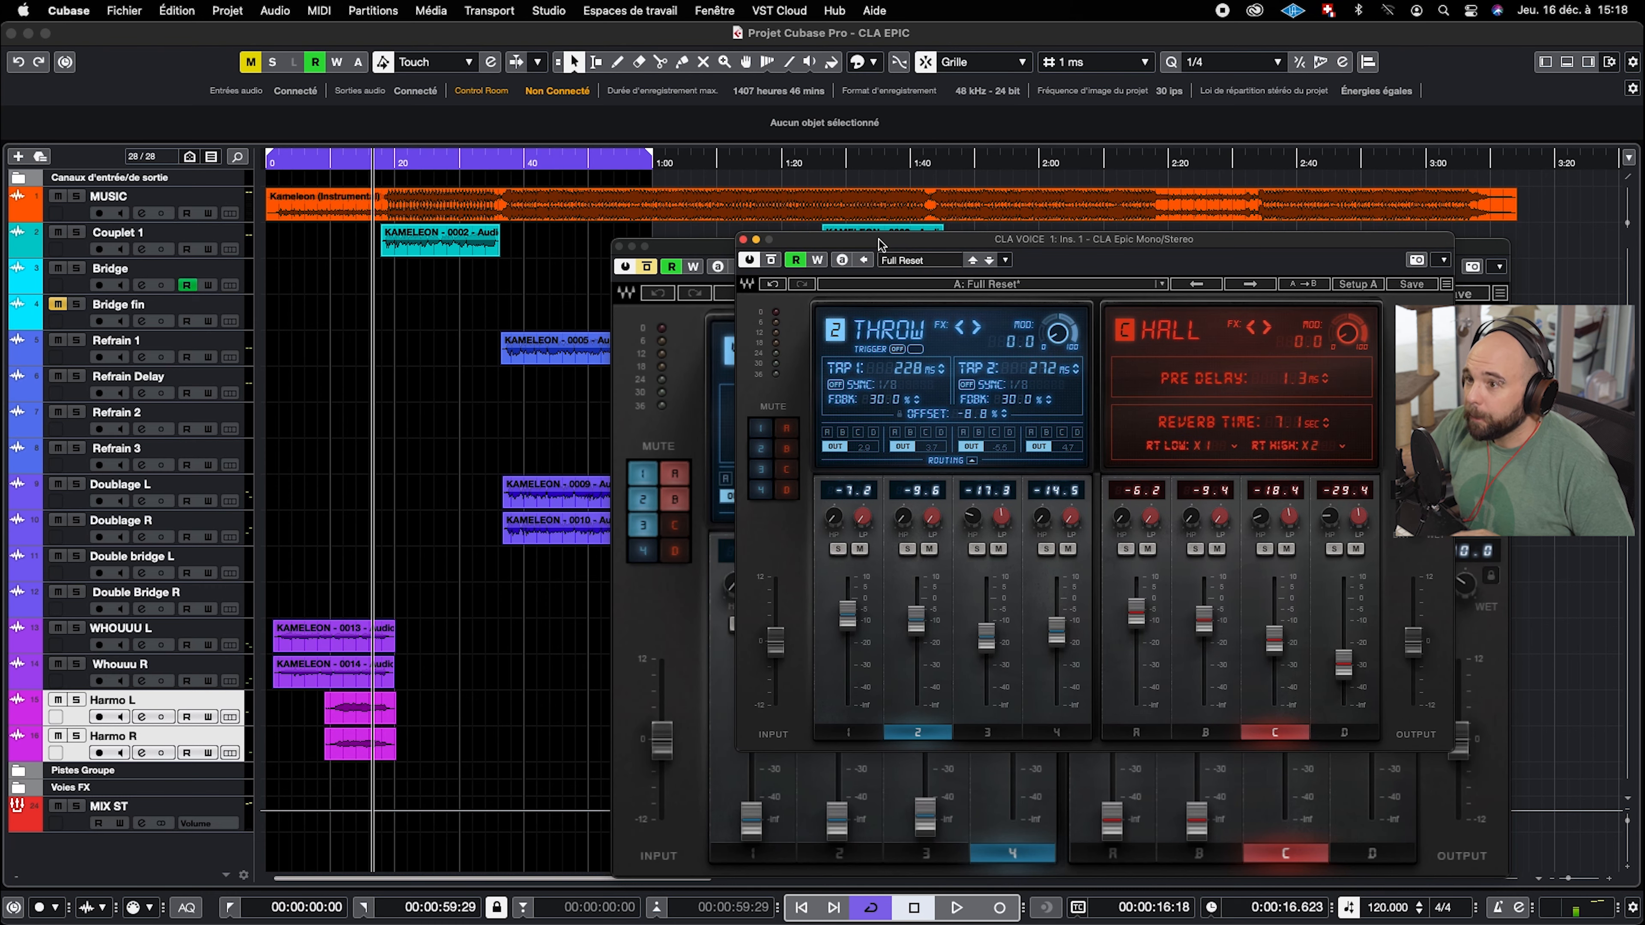
pyautogui.click(382, 163)
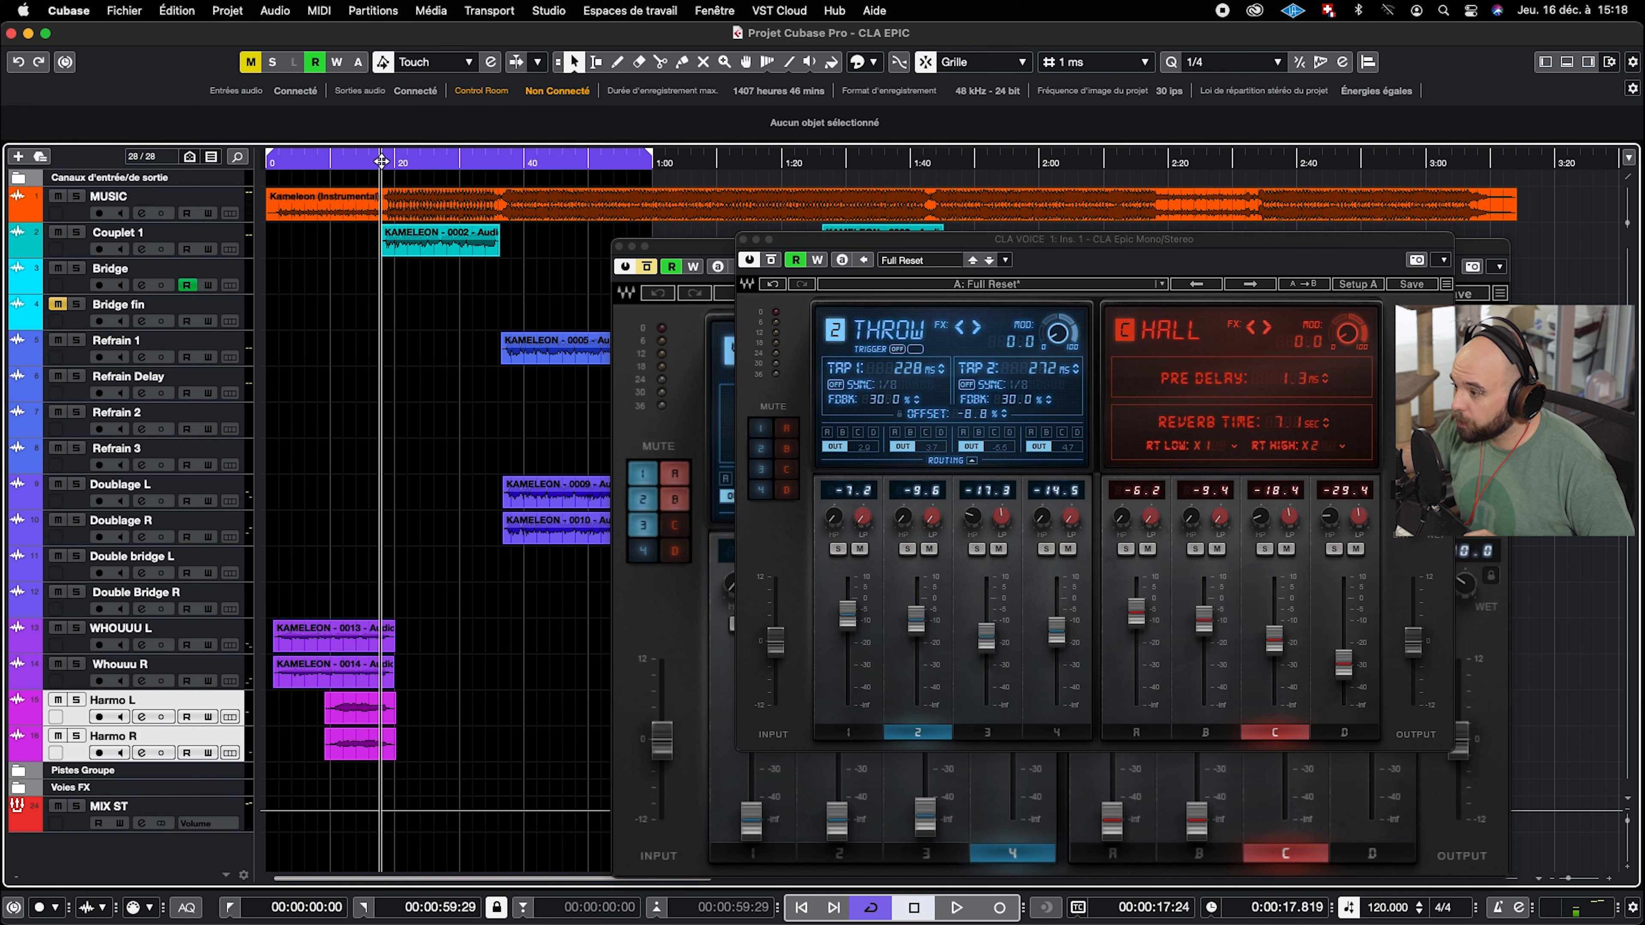
pyautogui.click(619, 247)
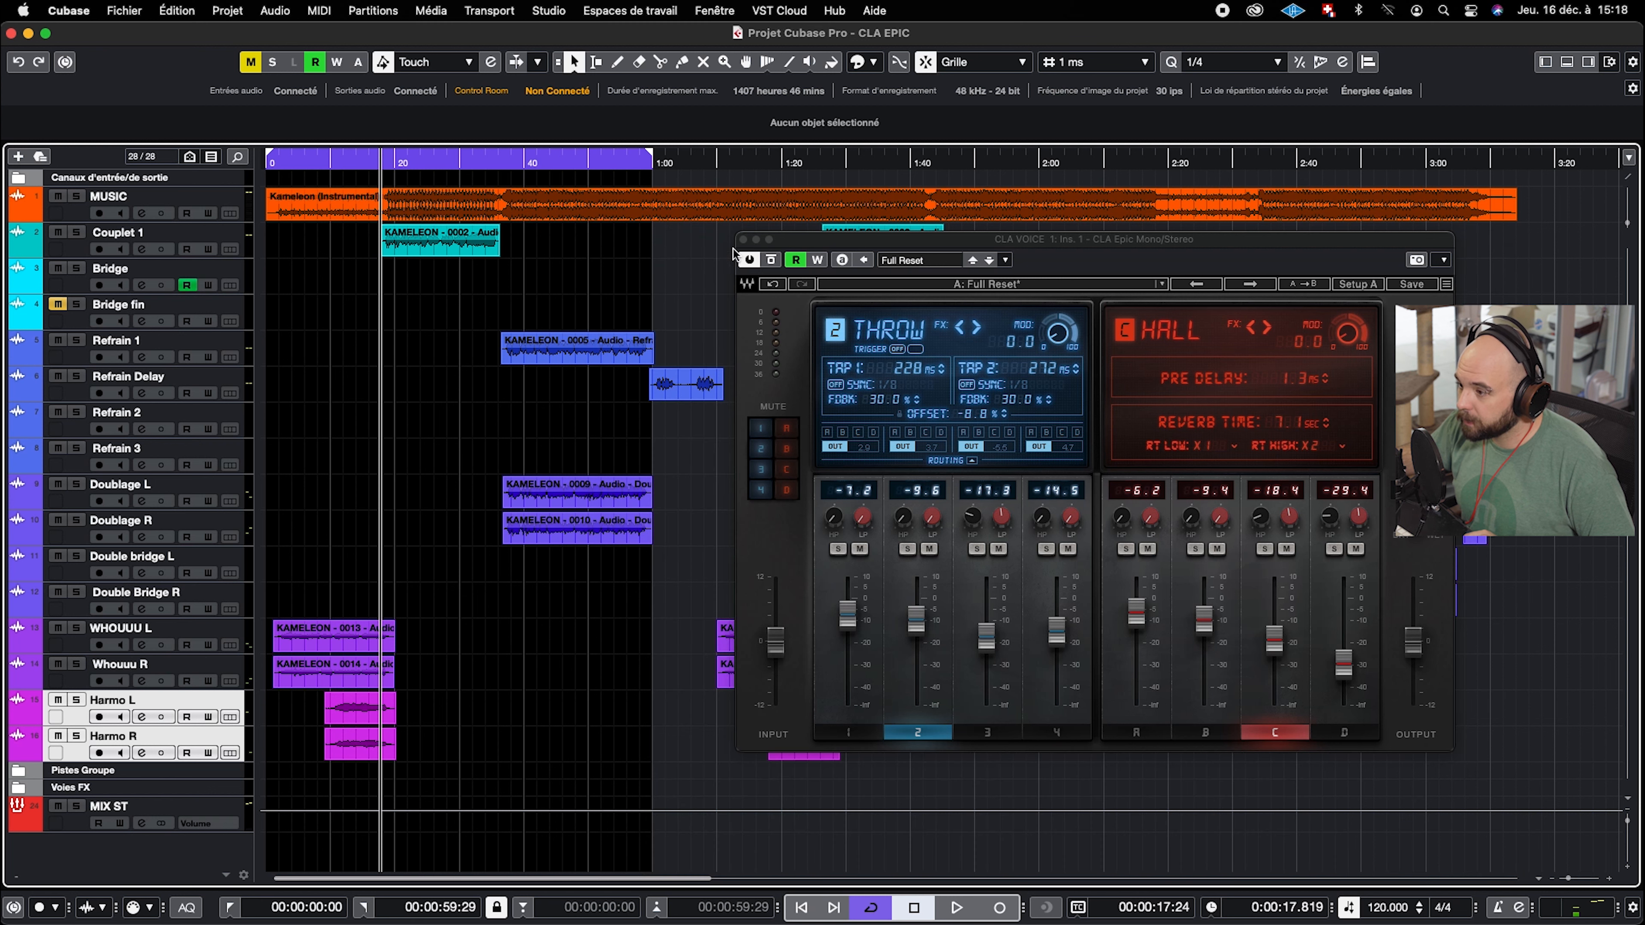
# Compare the verse with the CLA Epic on CLA VOICE 1 bypassed and active during playback
pyautogui.click(771, 262)
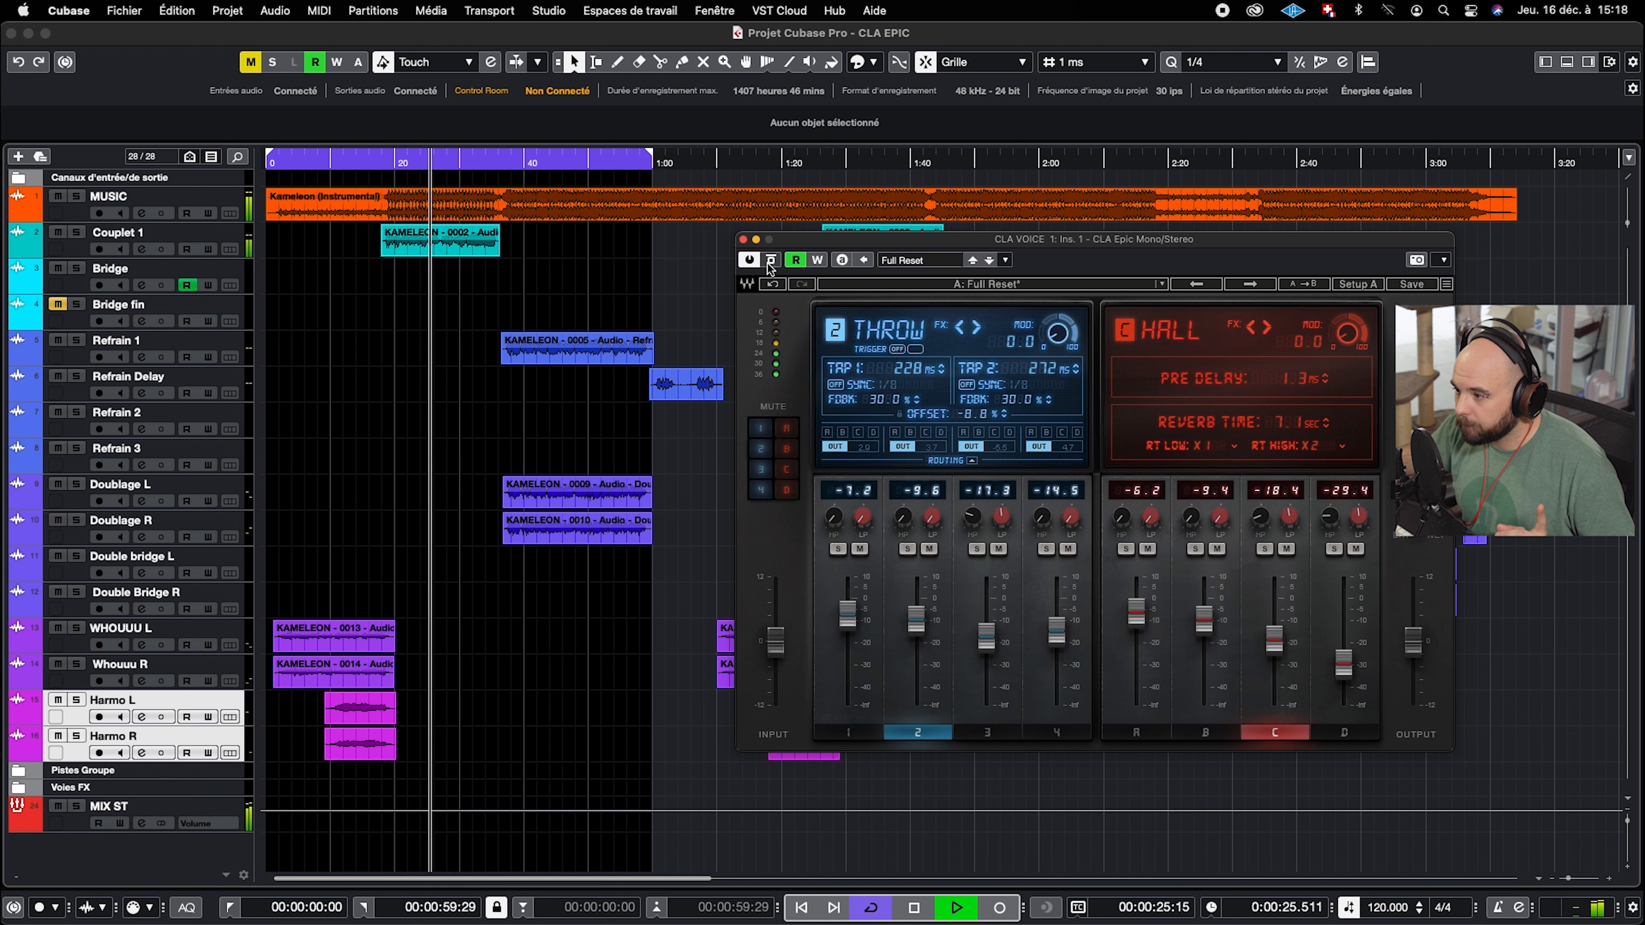
pyautogui.click(770, 260)
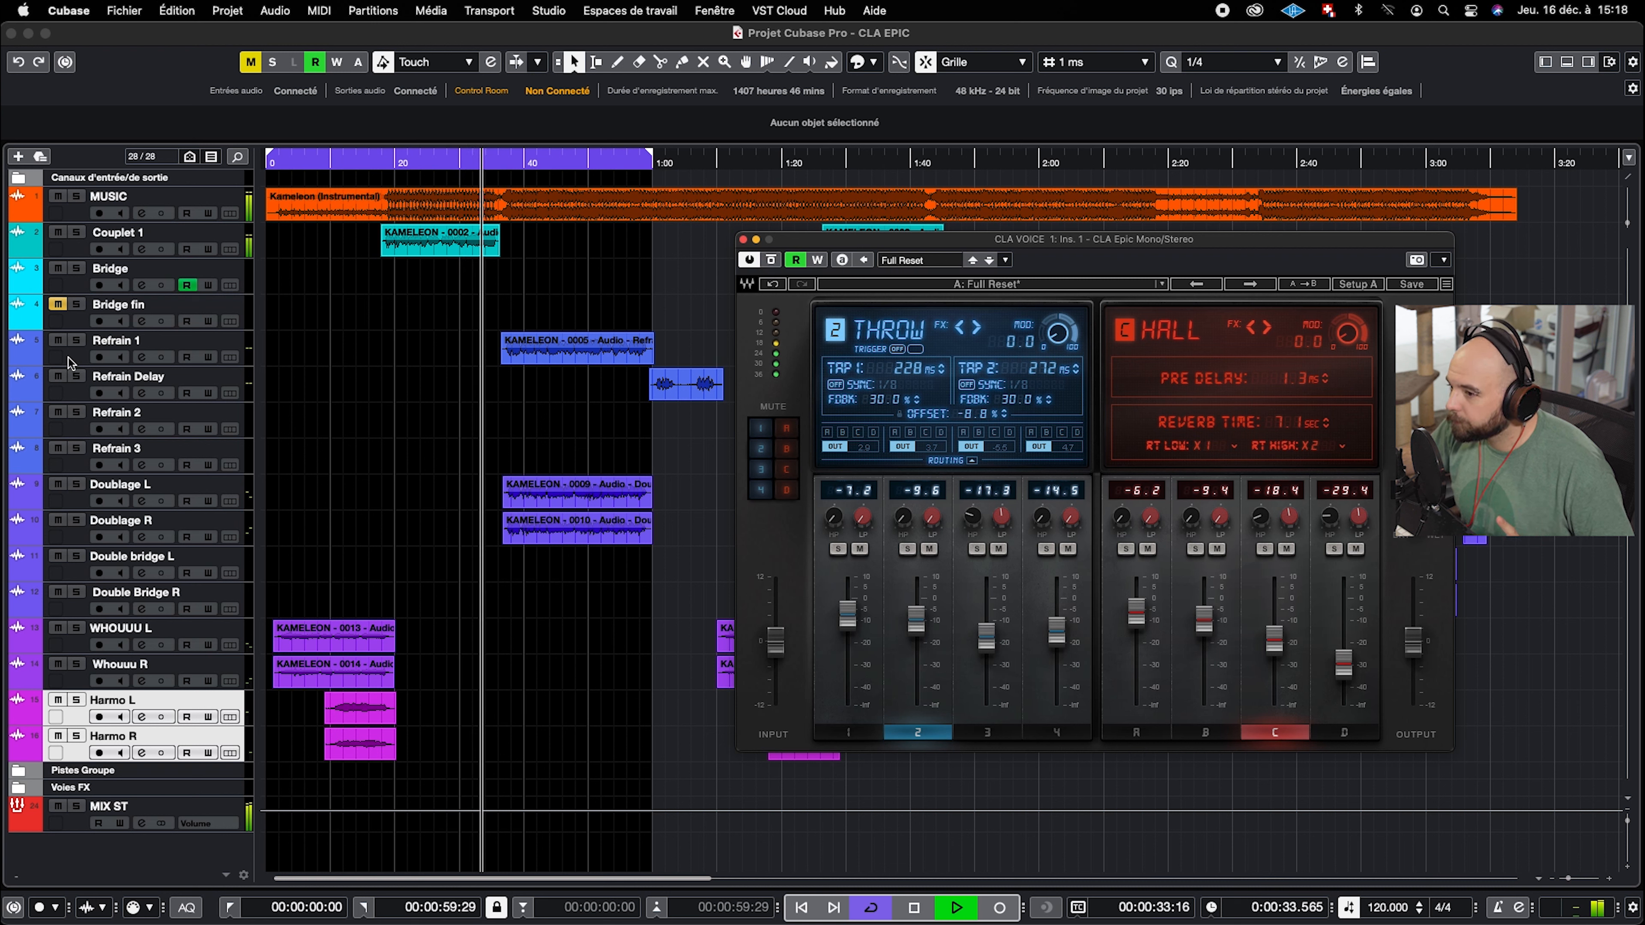
# Mute the Refrain 1, Doublage L and Doublage R tracks during playback, then stop
pyautogui.click(59, 341)
pyautogui.click(59, 485)
pyautogui.click(59, 521)
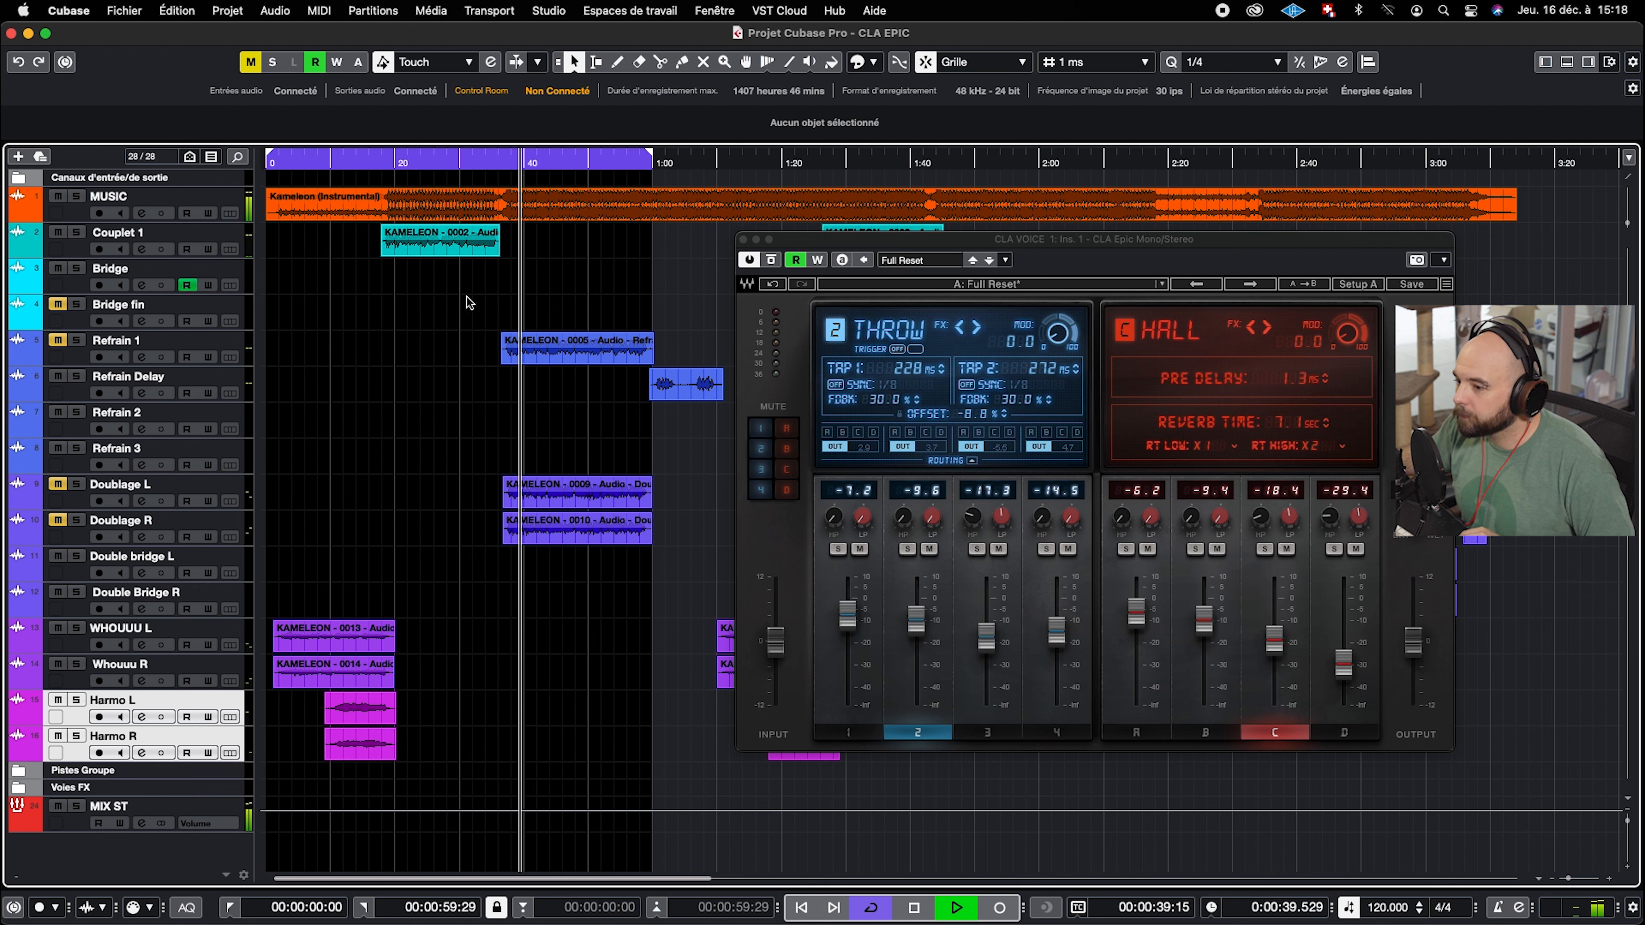
pyautogui.press('space')
# Return the cursor to about 19 seconds and unmute Doublage L, Doublage R and Refrain 1
pyautogui.click(391, 162)
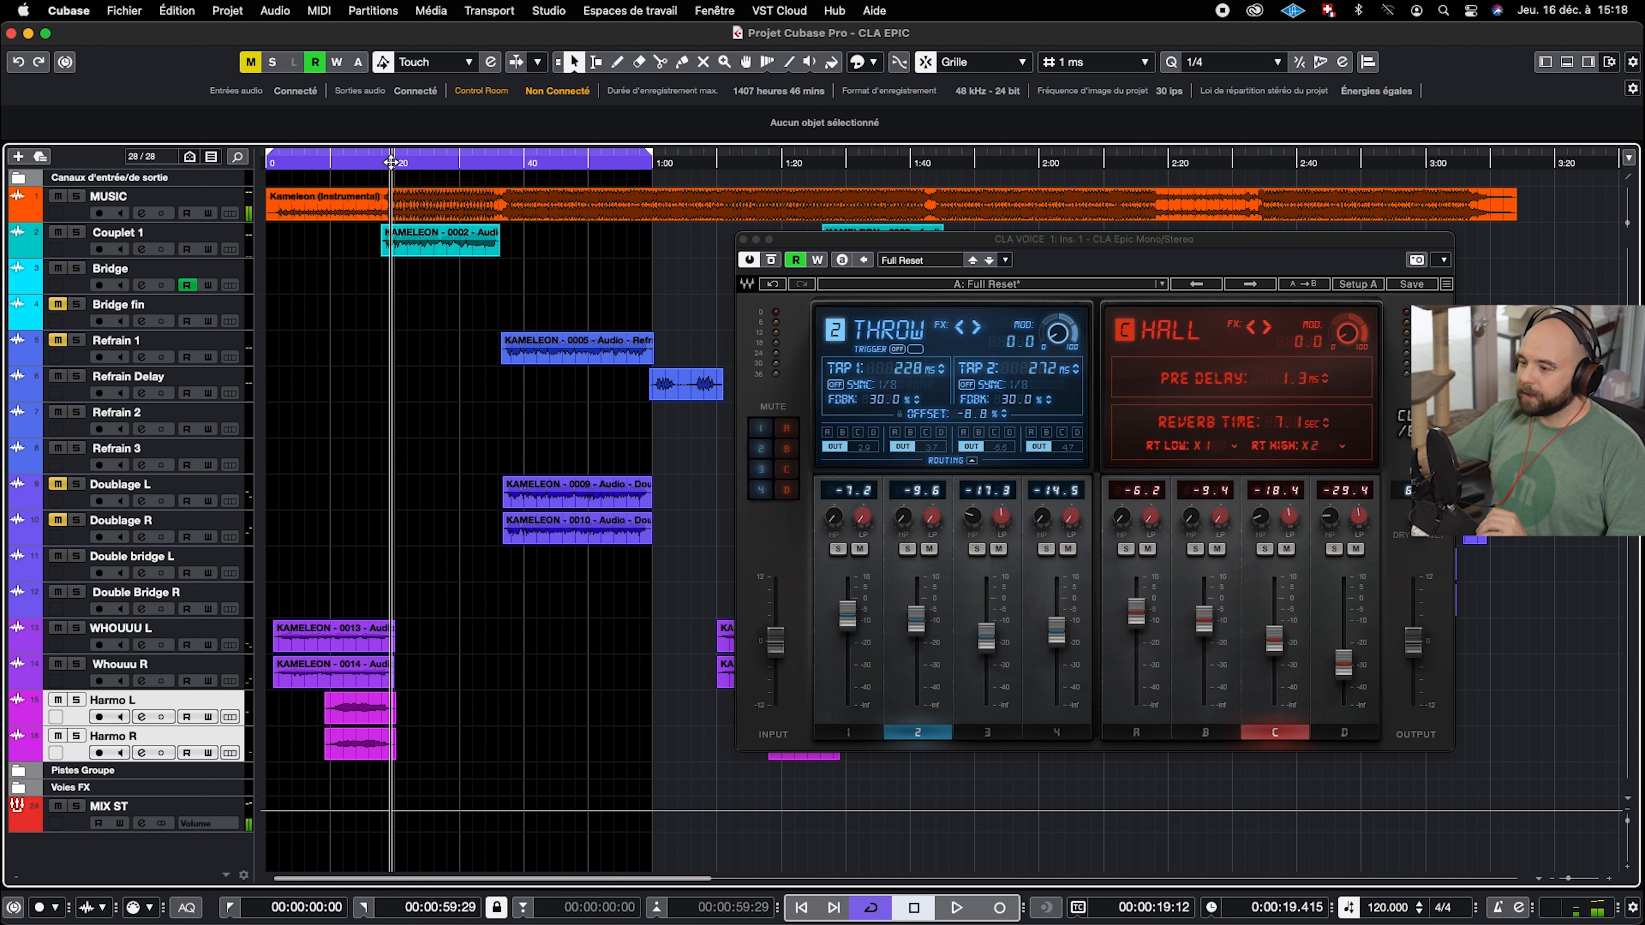
pyautogui.click(59, 485)
pyautogui.click(58, 520)
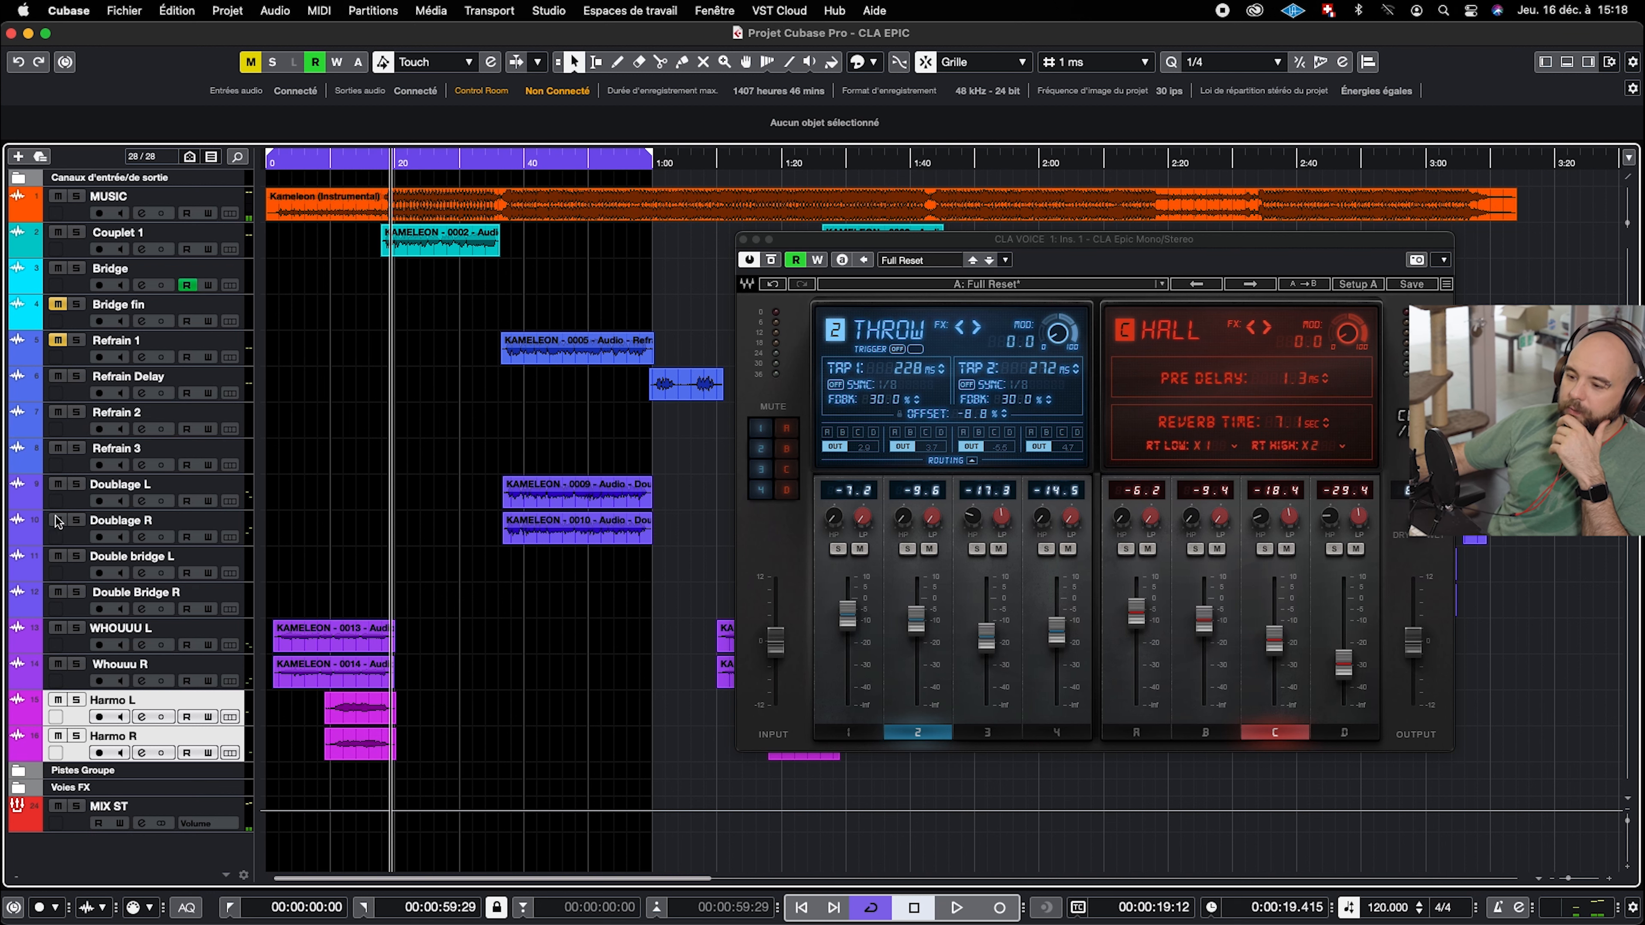
pyautogui.click(59, 341)
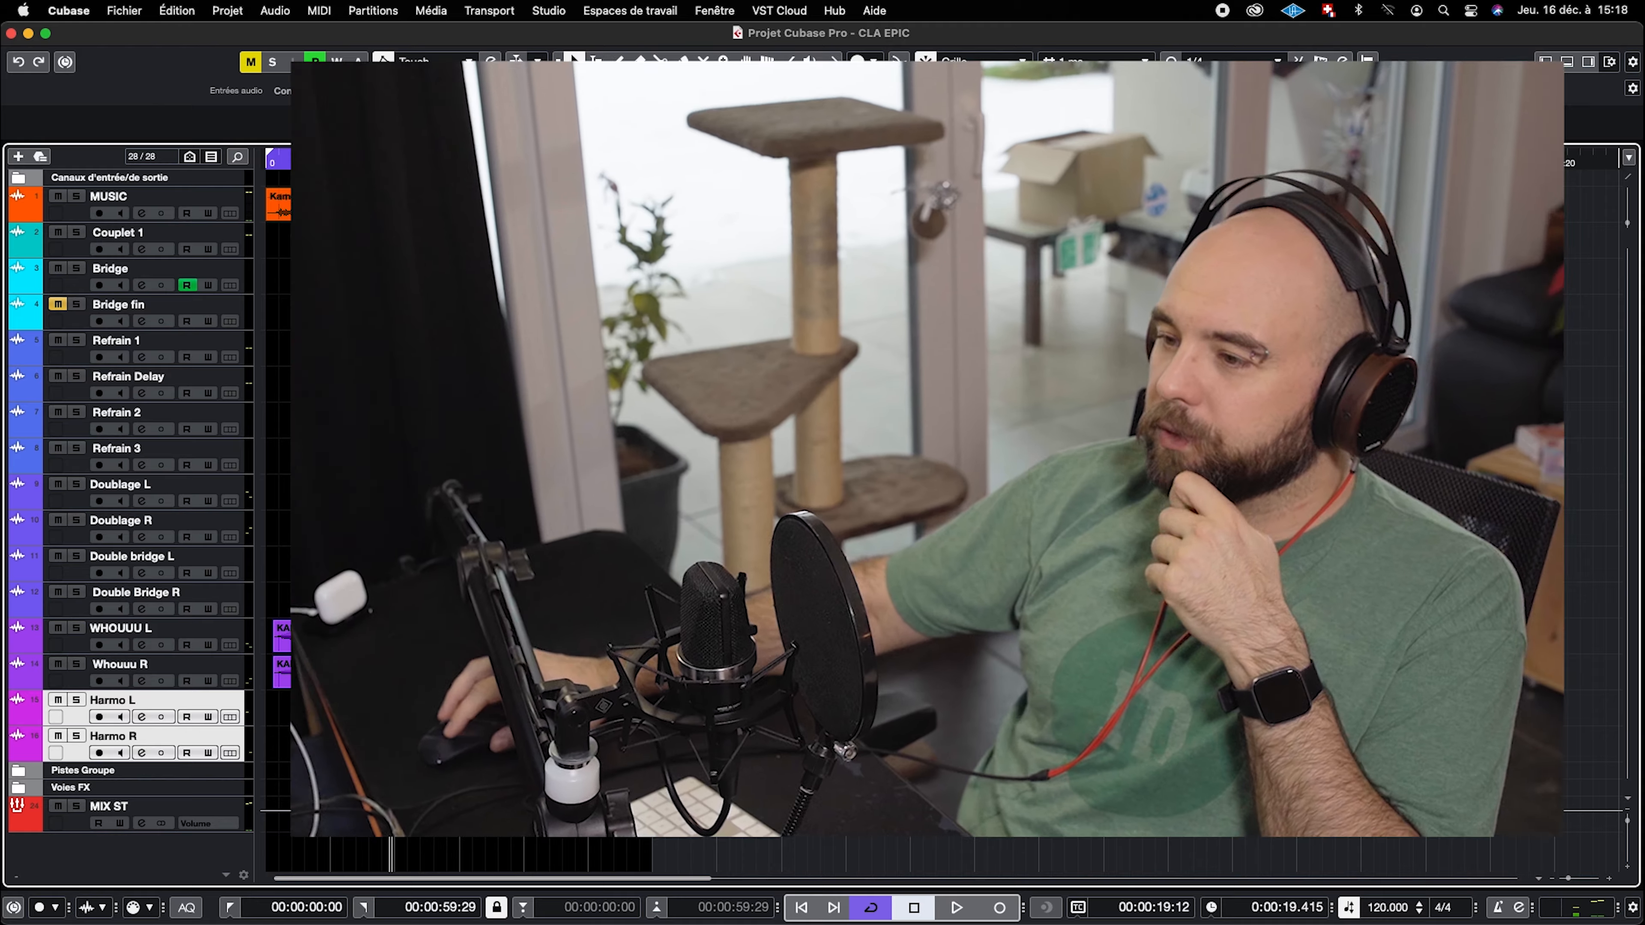
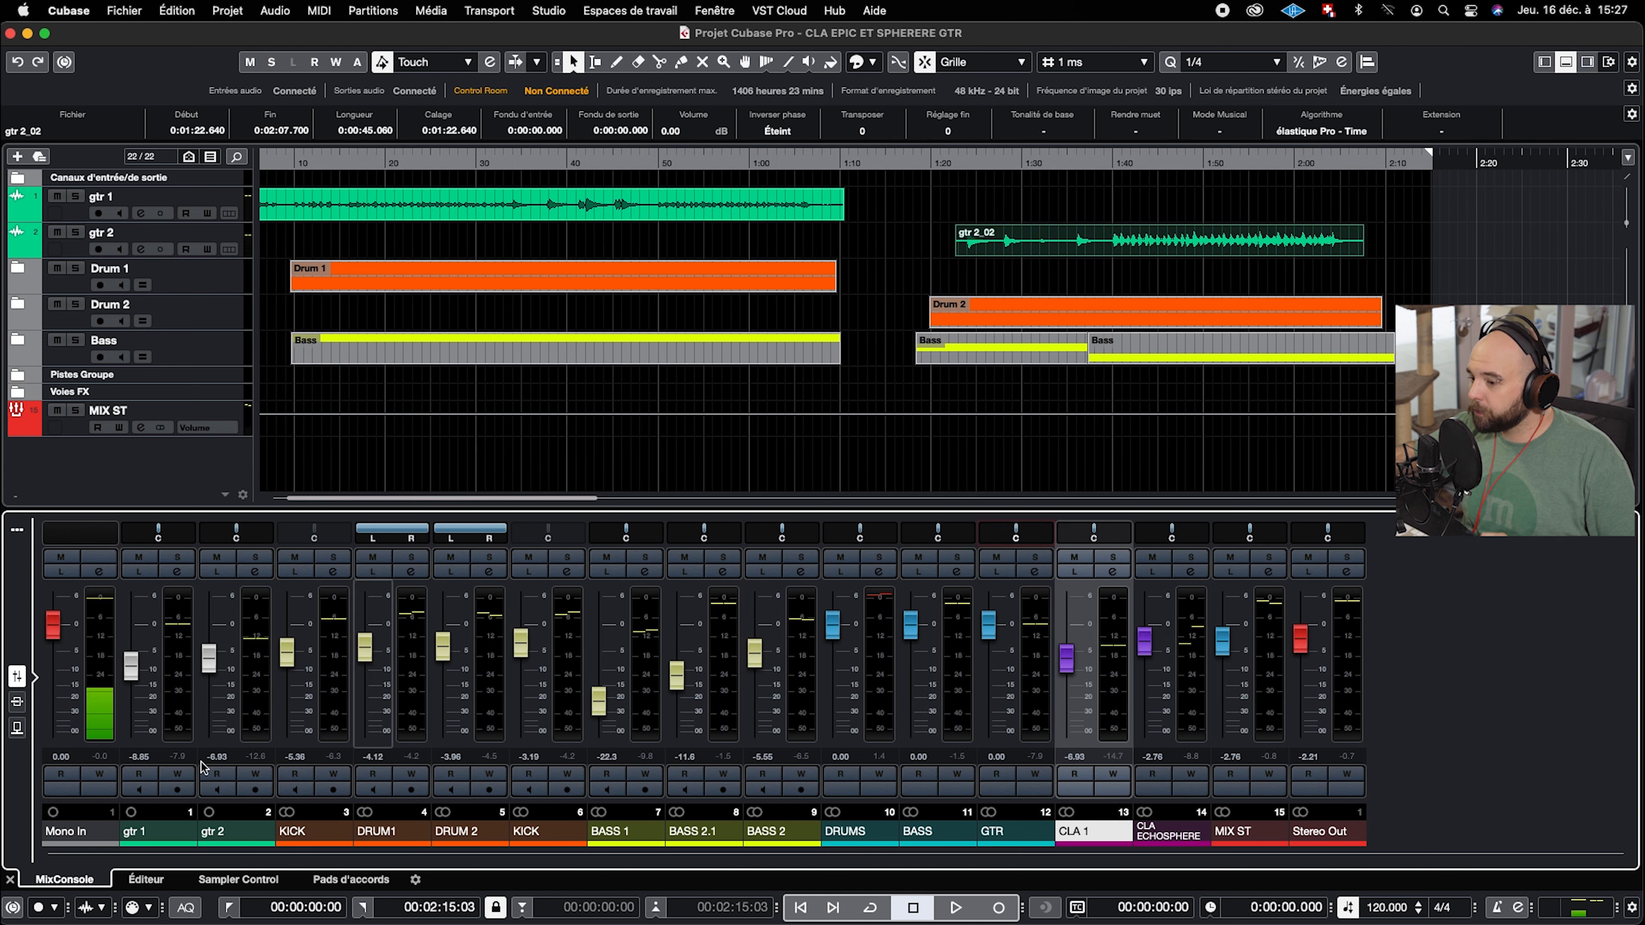
# Show the channel inserts in the guitar project's MixConsole, open the CLA Epic on CLA 1 and move its window over the mixer
pyautogui.click(18, 703)
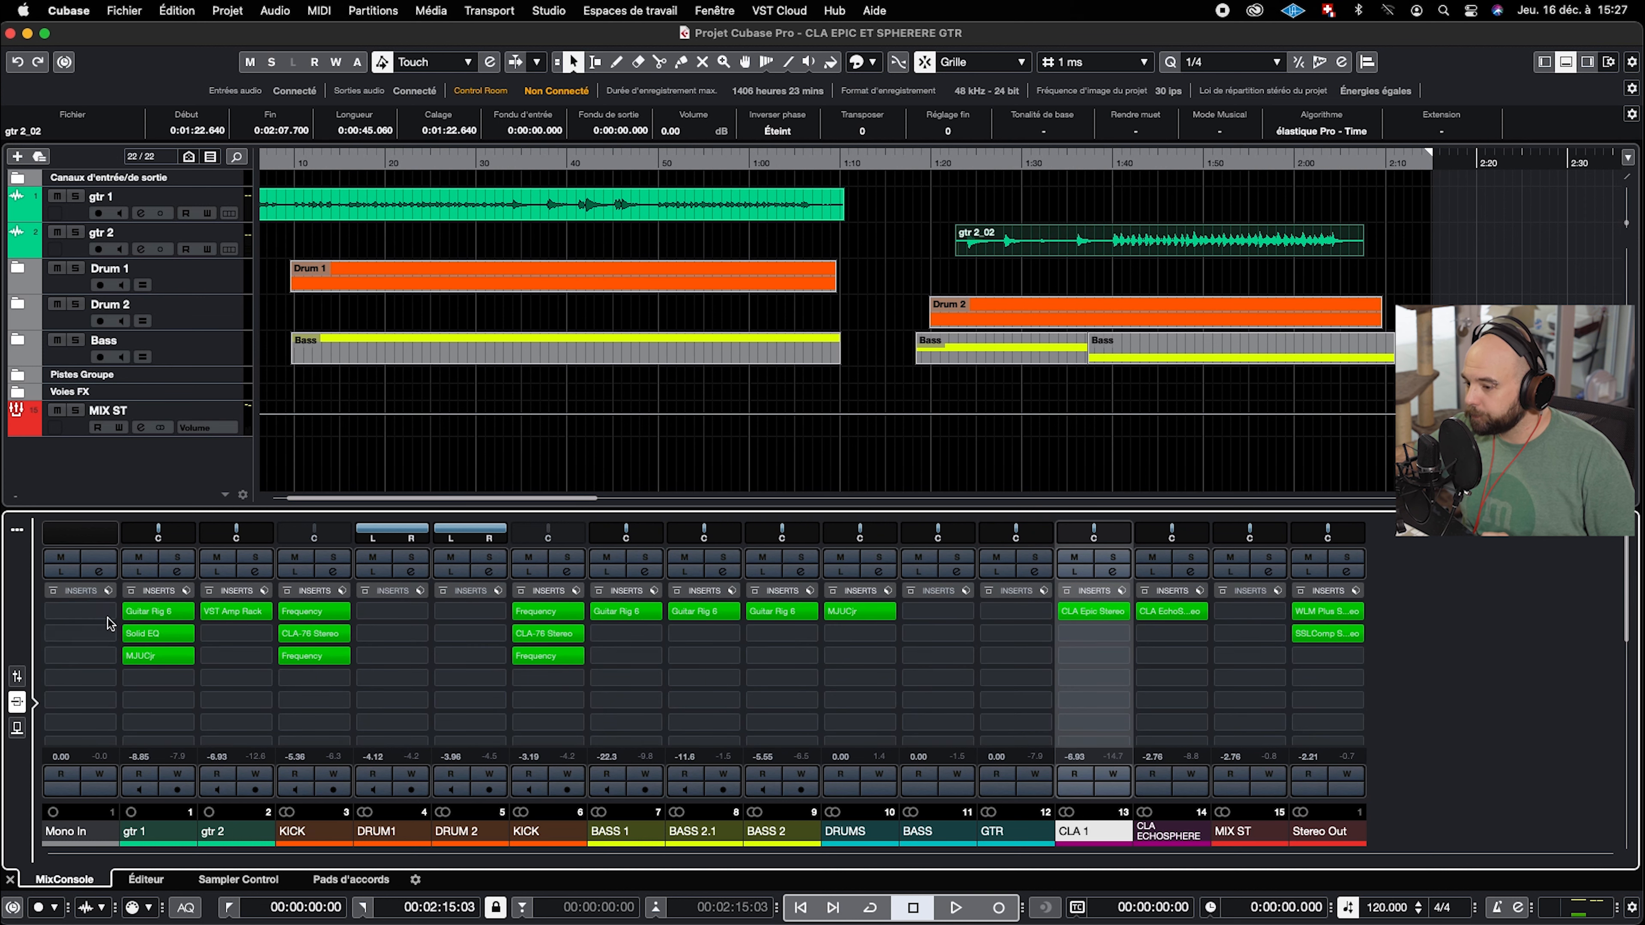
pyautogui.click(1084, 615)
pyautogui.moveTo(723, 422); pyautogui.dragTo(948, 324)
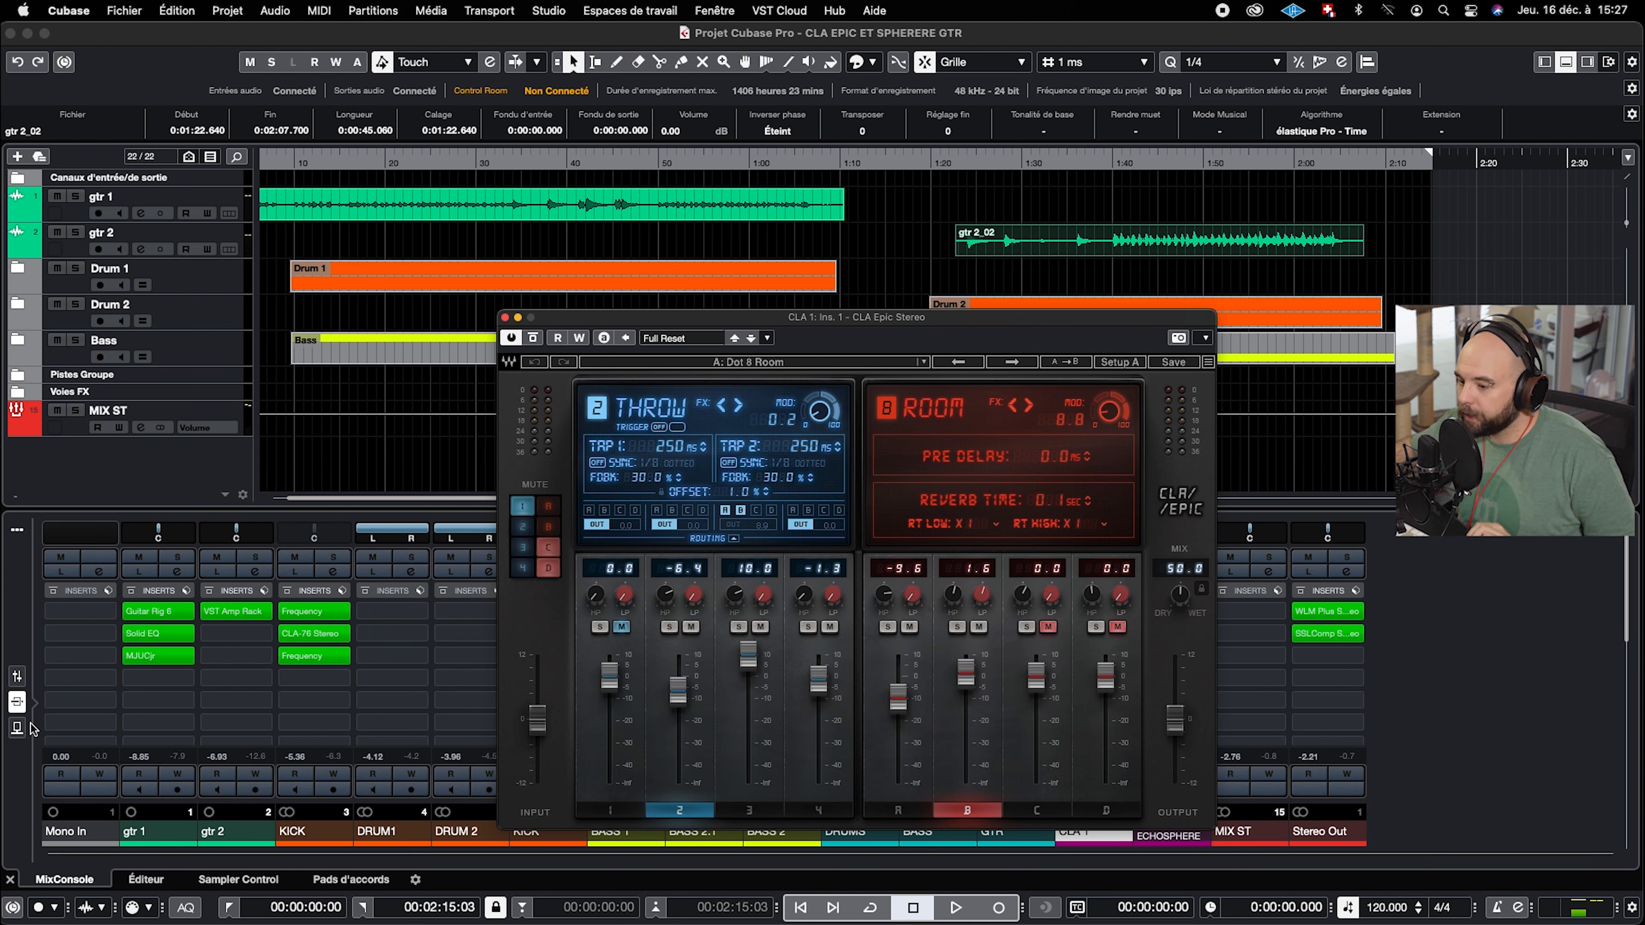
# Show the channel sends, toggle gtr 1's CLA ECHOSPHERE send, move the plugin window clear of it and return the timeline to its start
pyautogui.click(16, 726)
pyautogui.click(124, 633)
pyautogui.moveTo(596, 318); pyautogui.dragTo(690, 316)
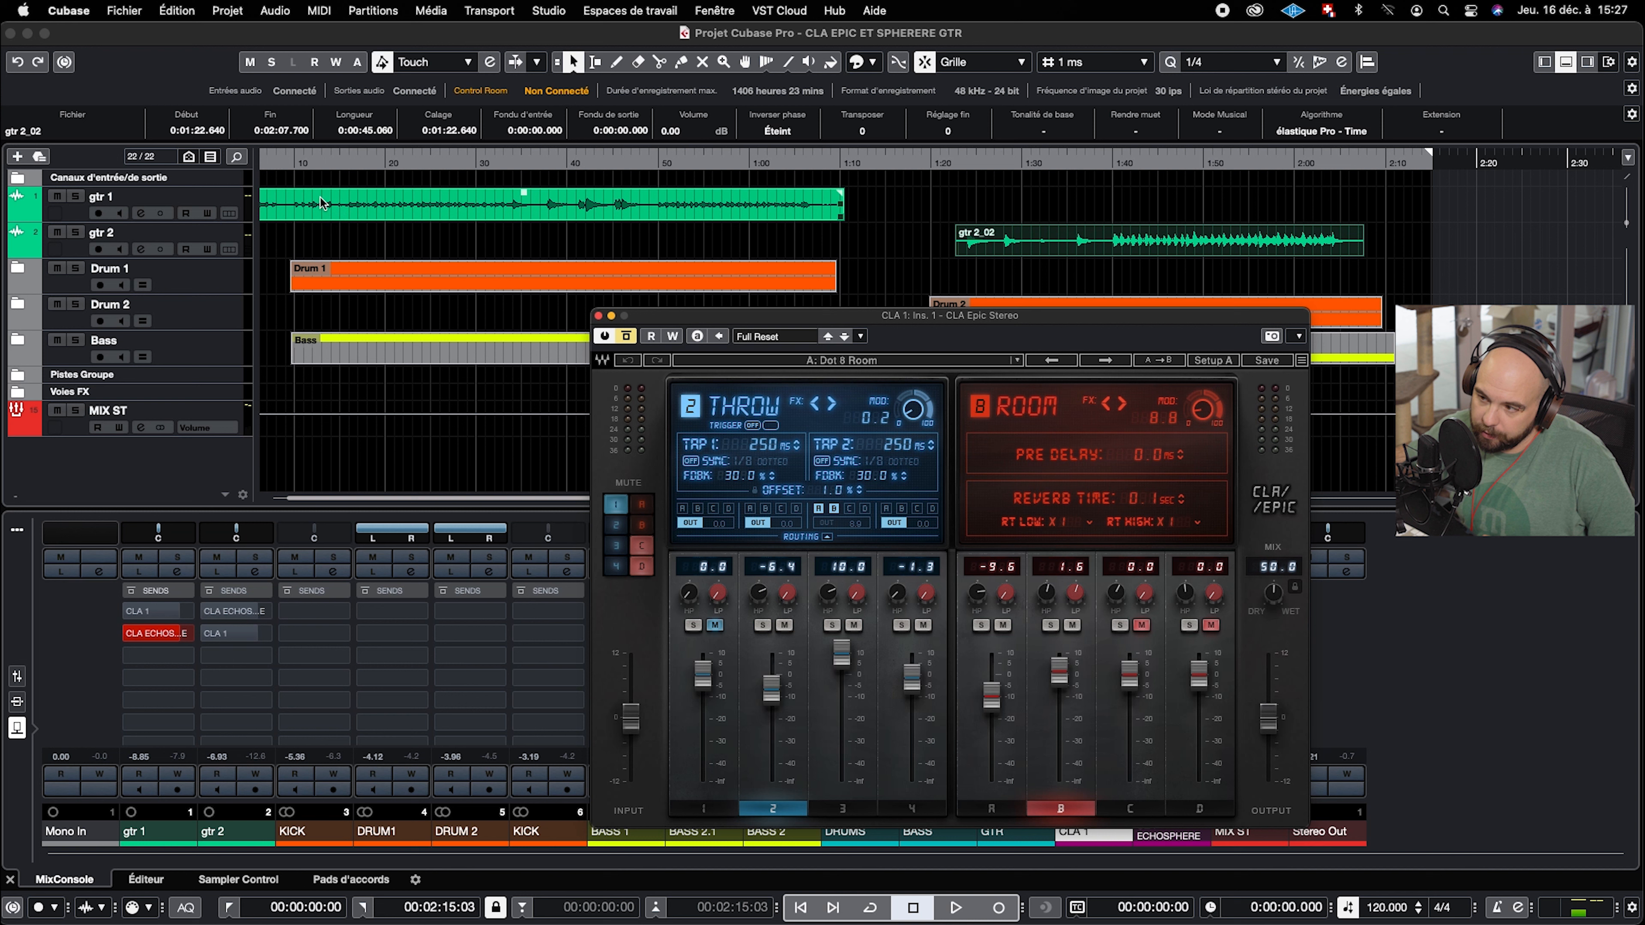
pyautogui.moveTo(271, 152); pyautogui.dragTo(249, 162)
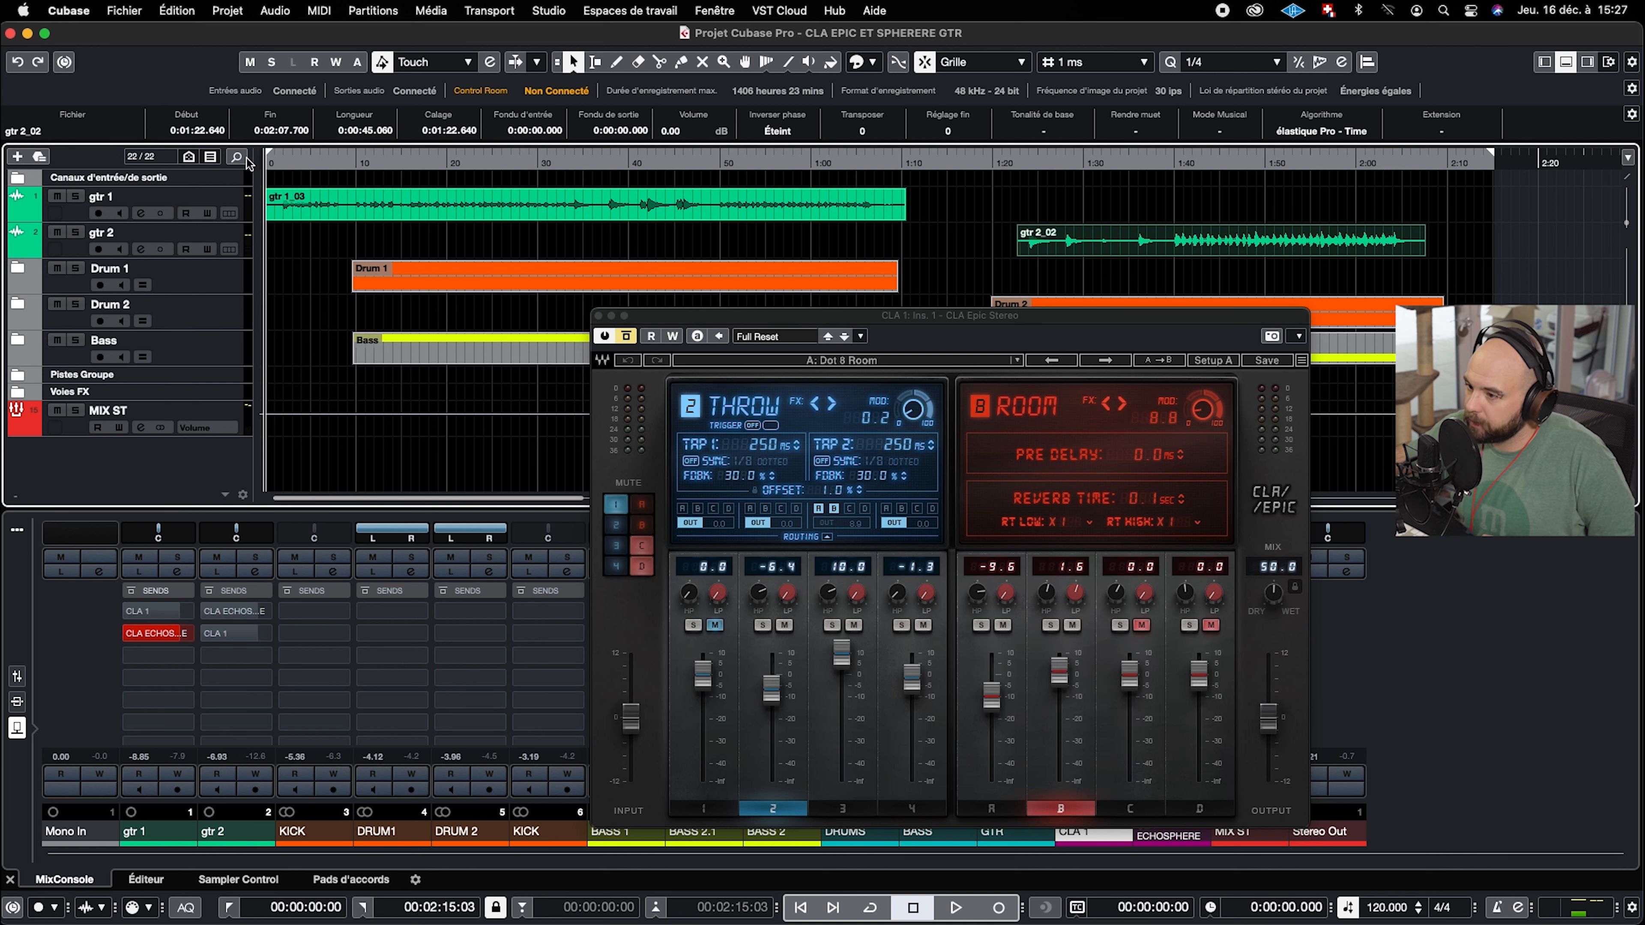
# Play the guitar project from its start with gtr 1's effect sends off, switch the mixer to the inserts and stop at about 19 seconds
pyautogui.click(272, 160)
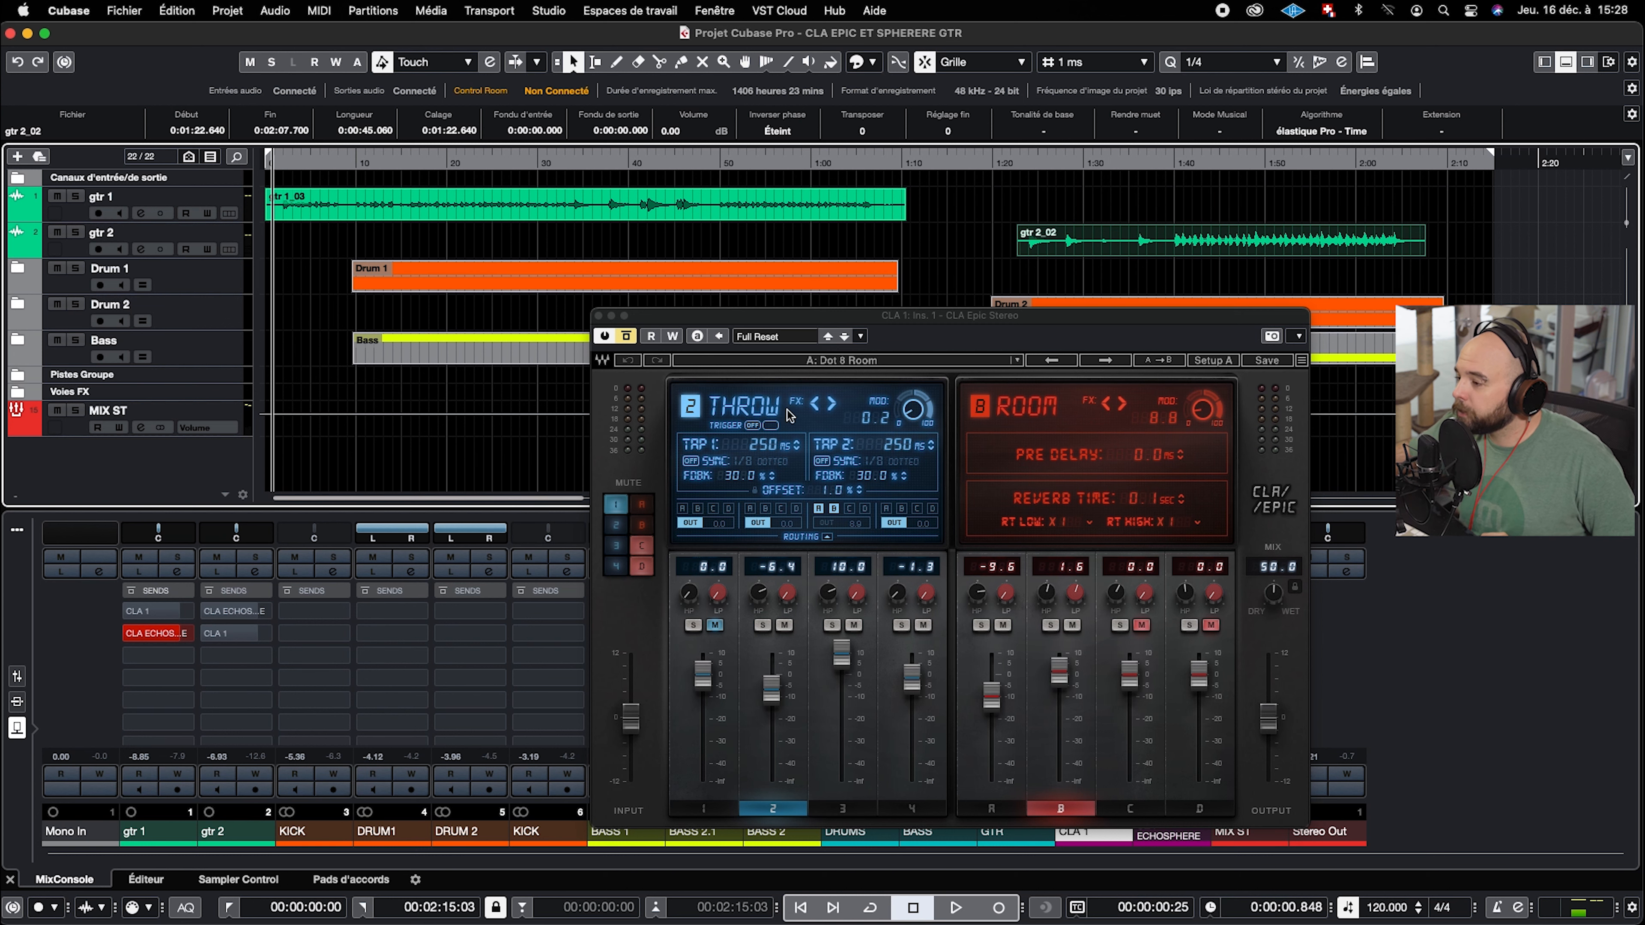
pyautogui.moveTo(835, 319); pyautogui.dragTo(730, 307)
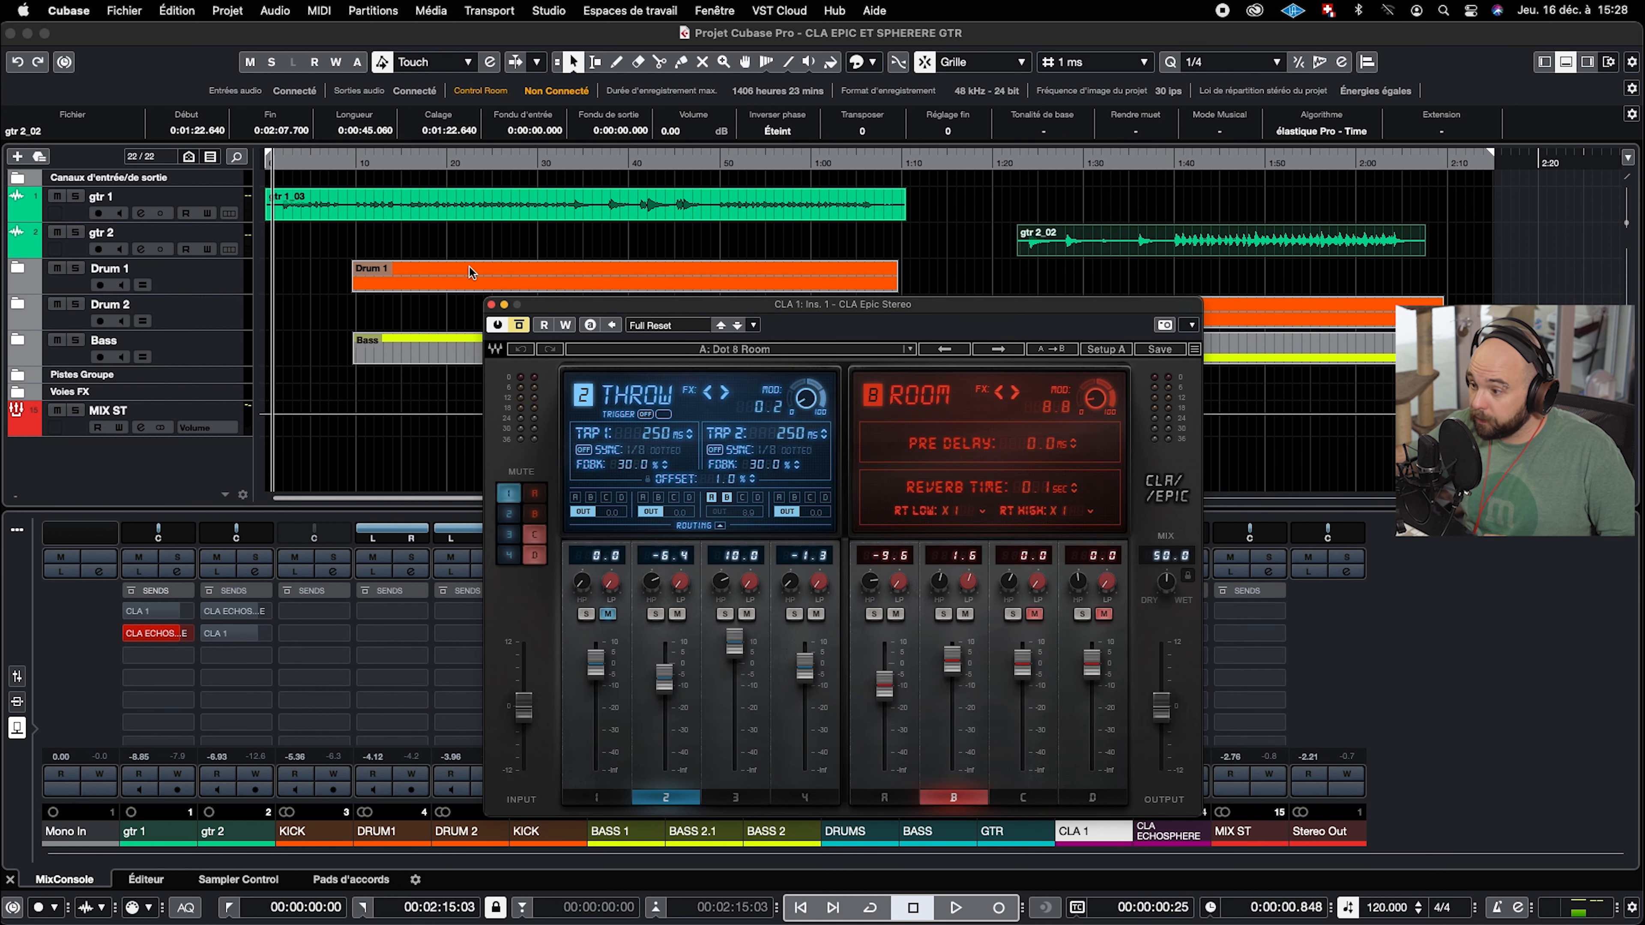
pyautogui.press('space')
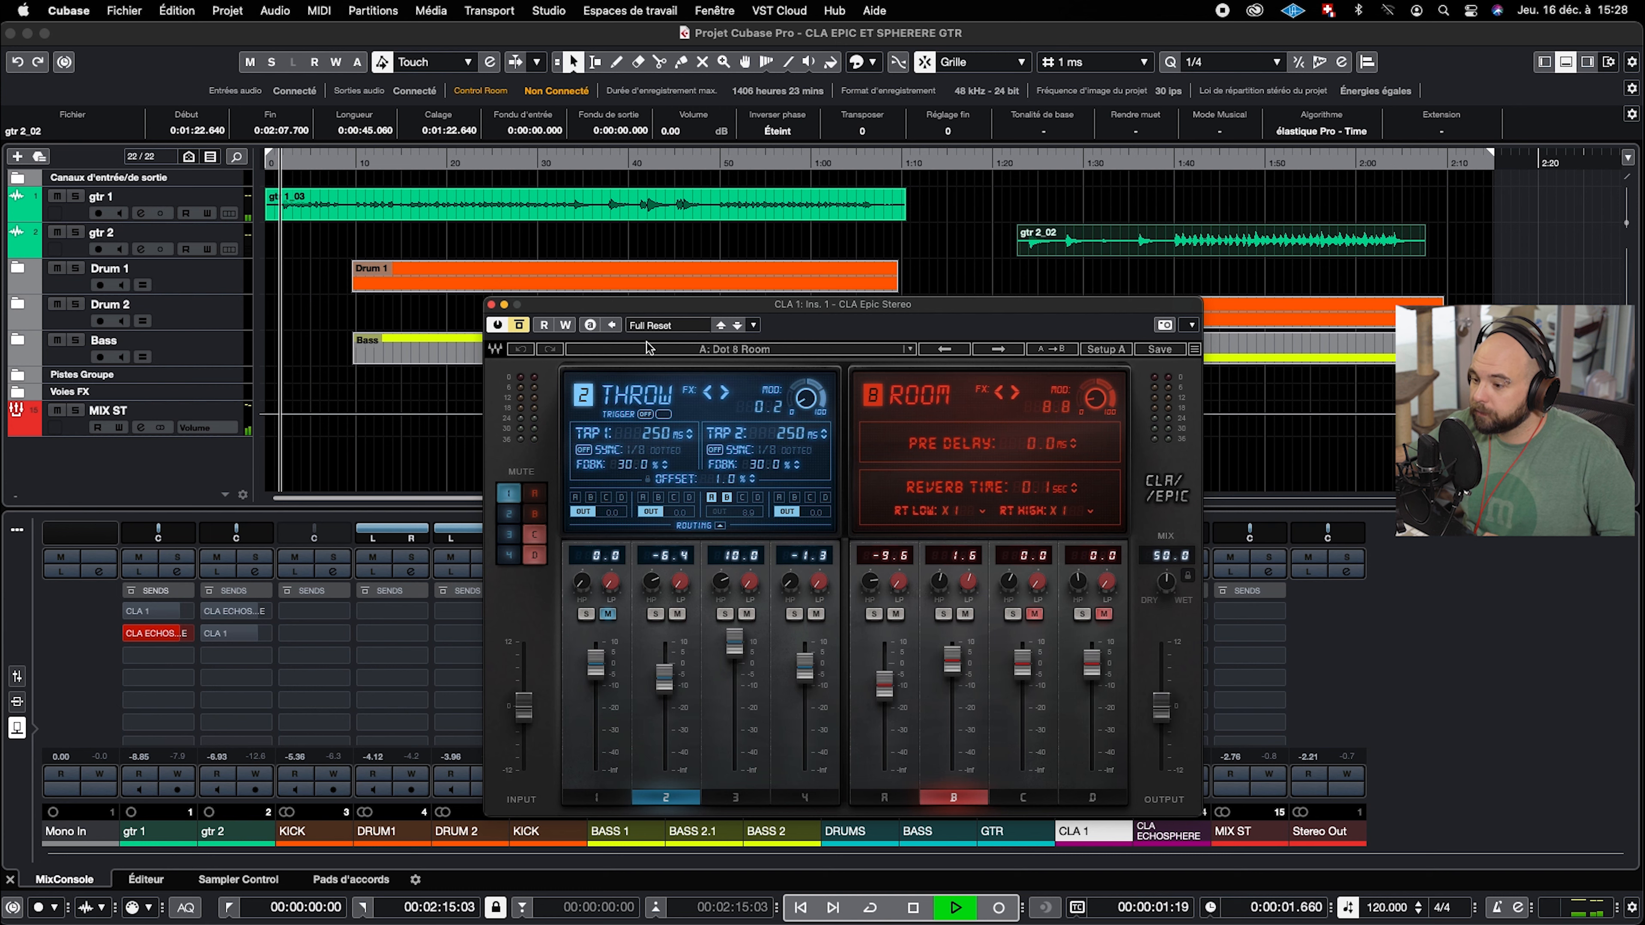
pyautogui.moveTo(649, 304); pyautogui.dragTo(743, 294)
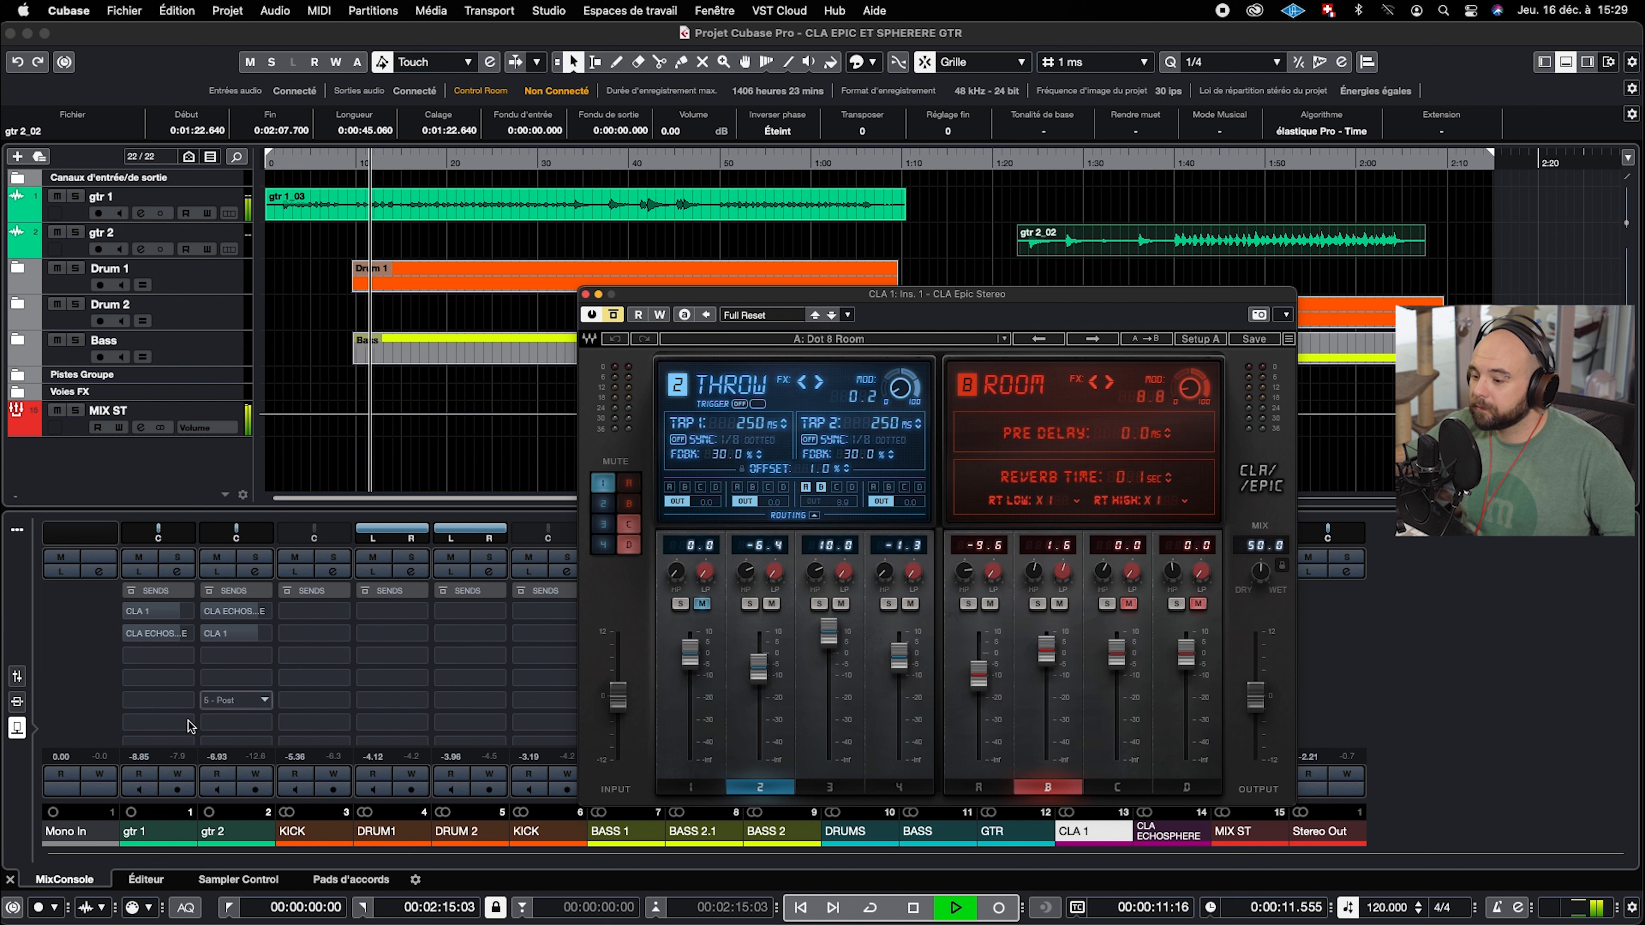
pyautogui.click(17, 677)
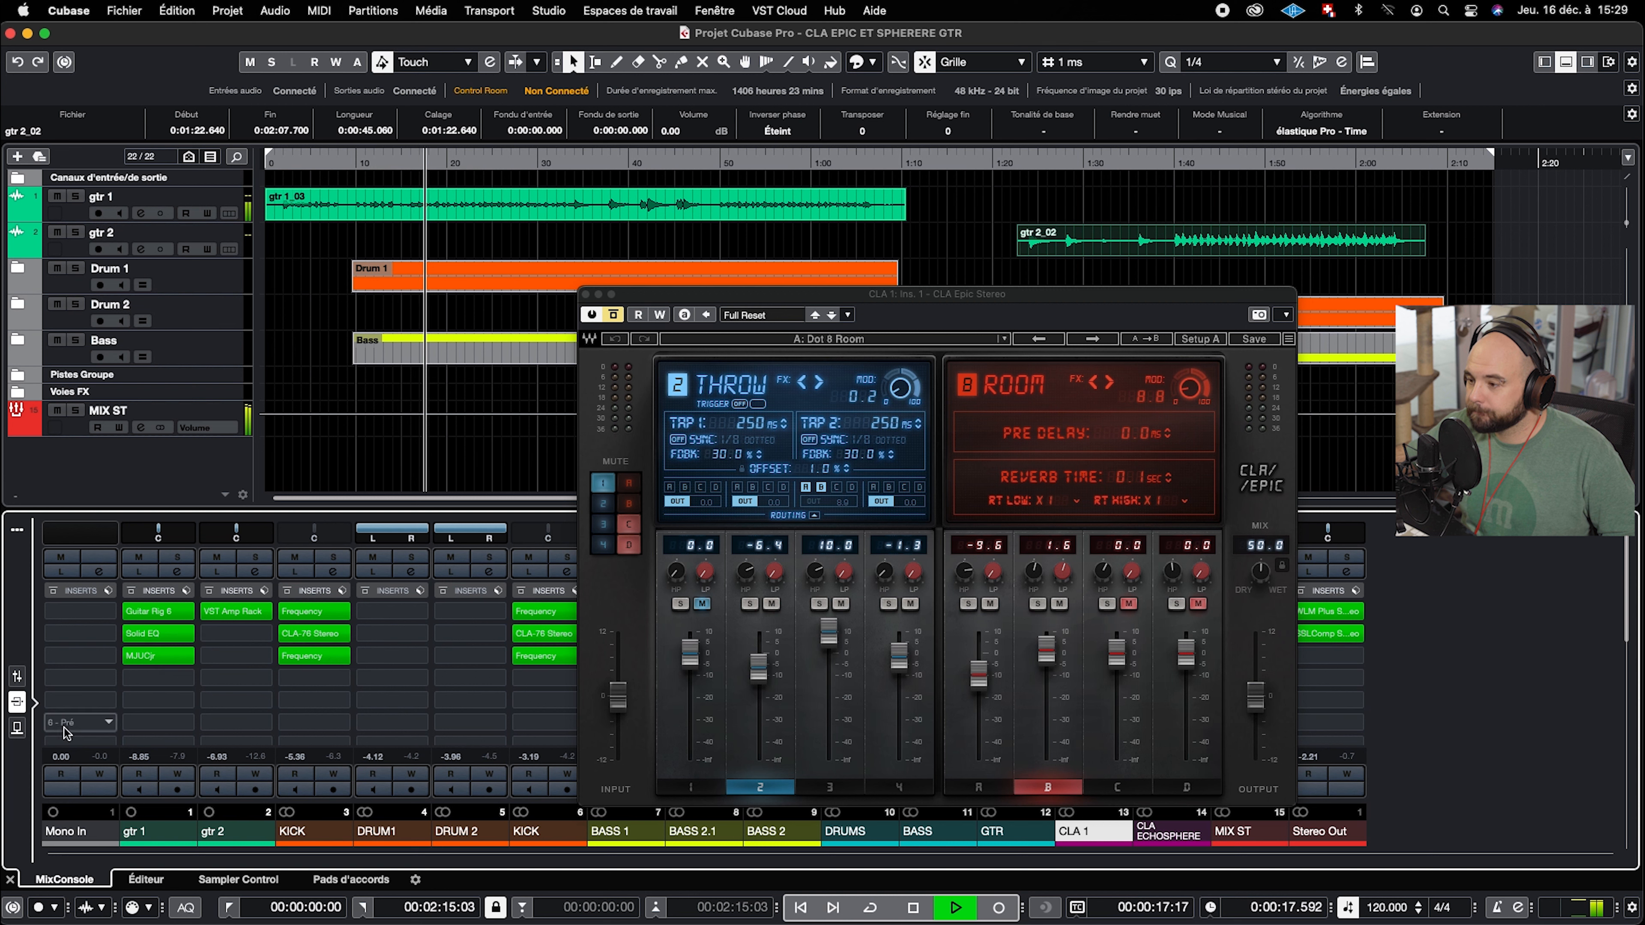
pyautogui.press('space')
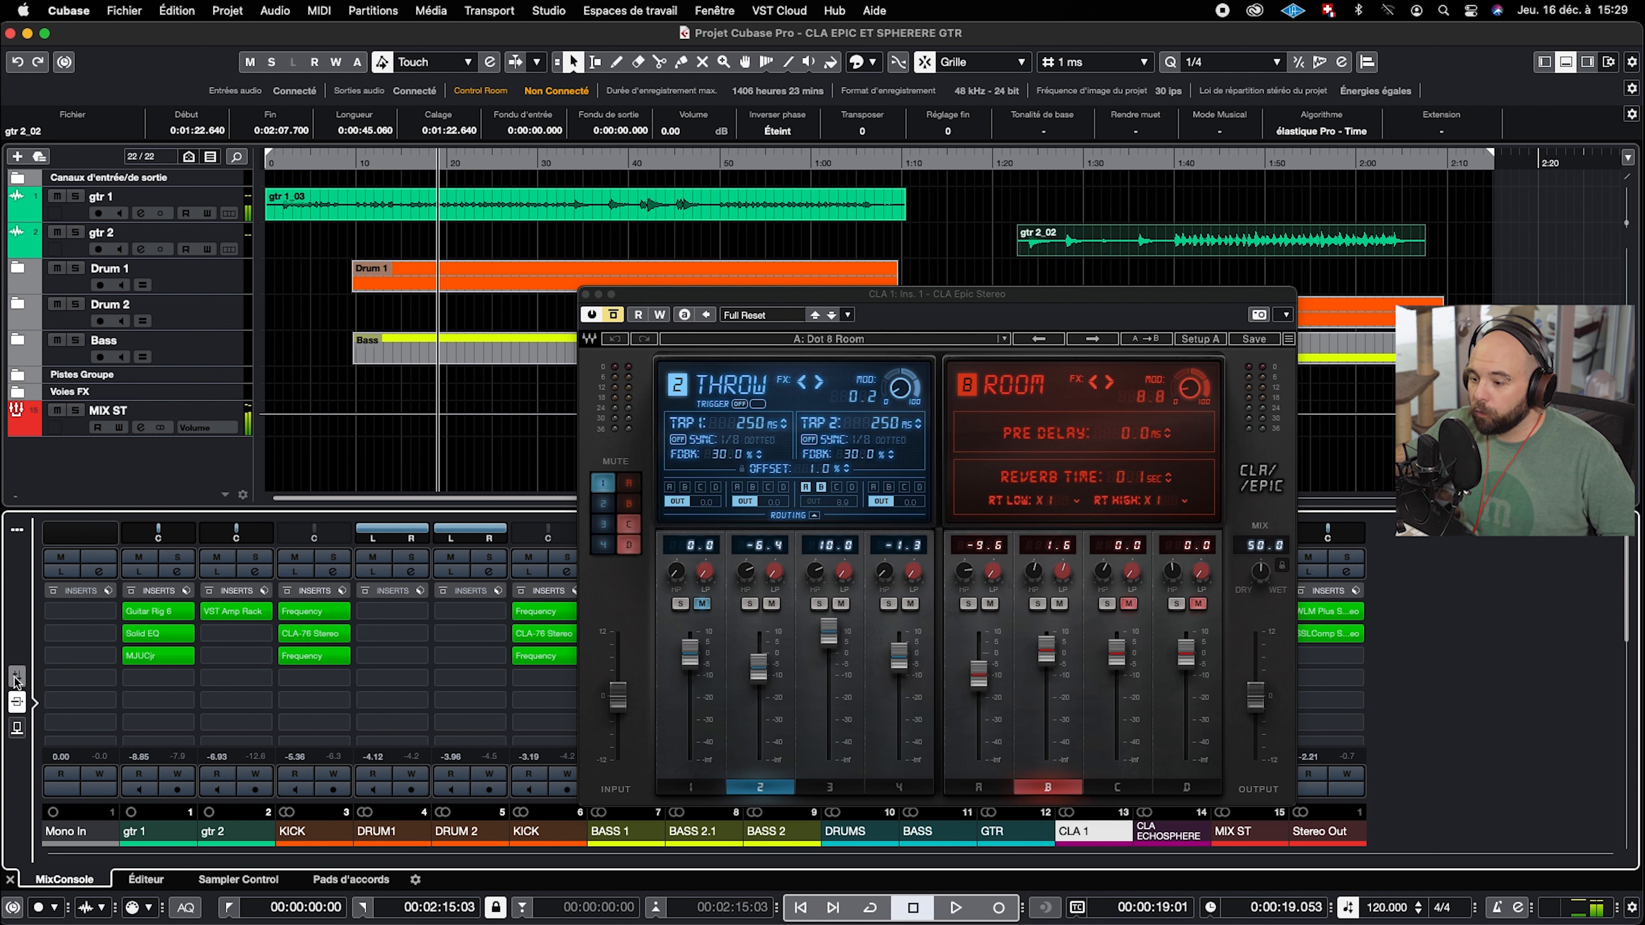
# Try gtr 1's CLA 1 send, then show the channel faders and close the CLA Epic window
pyautogui.click(17, 727)
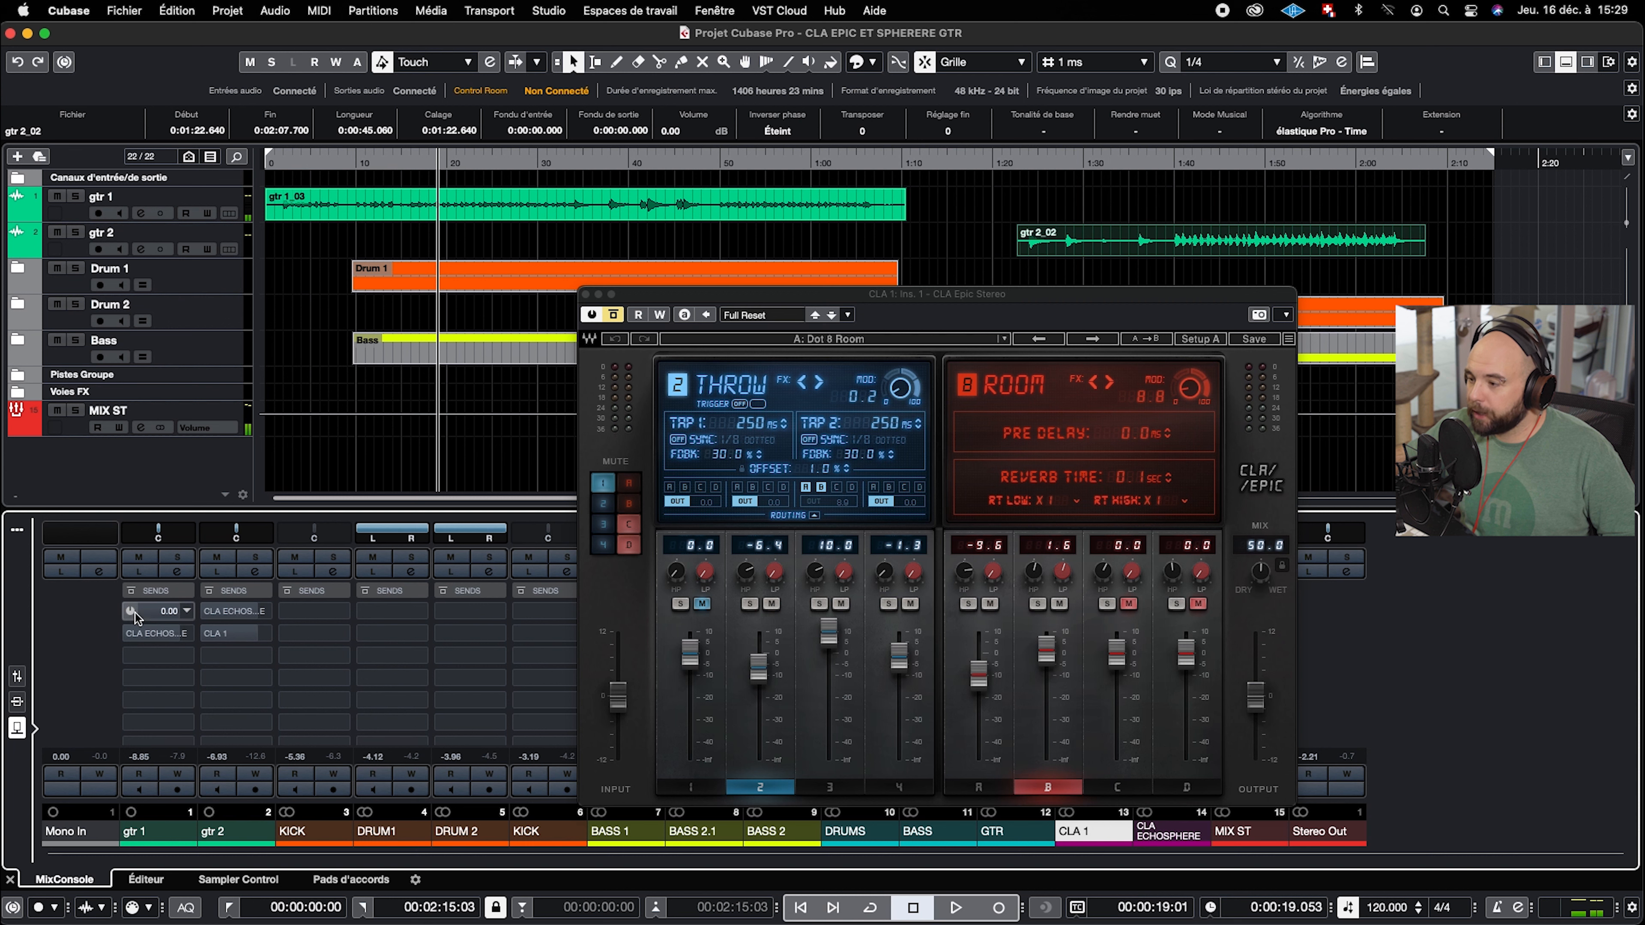
pyautogui.click(135, 613)
pyautogui.moveTo(774, 293); pyautogui.dragTo(850, 145)
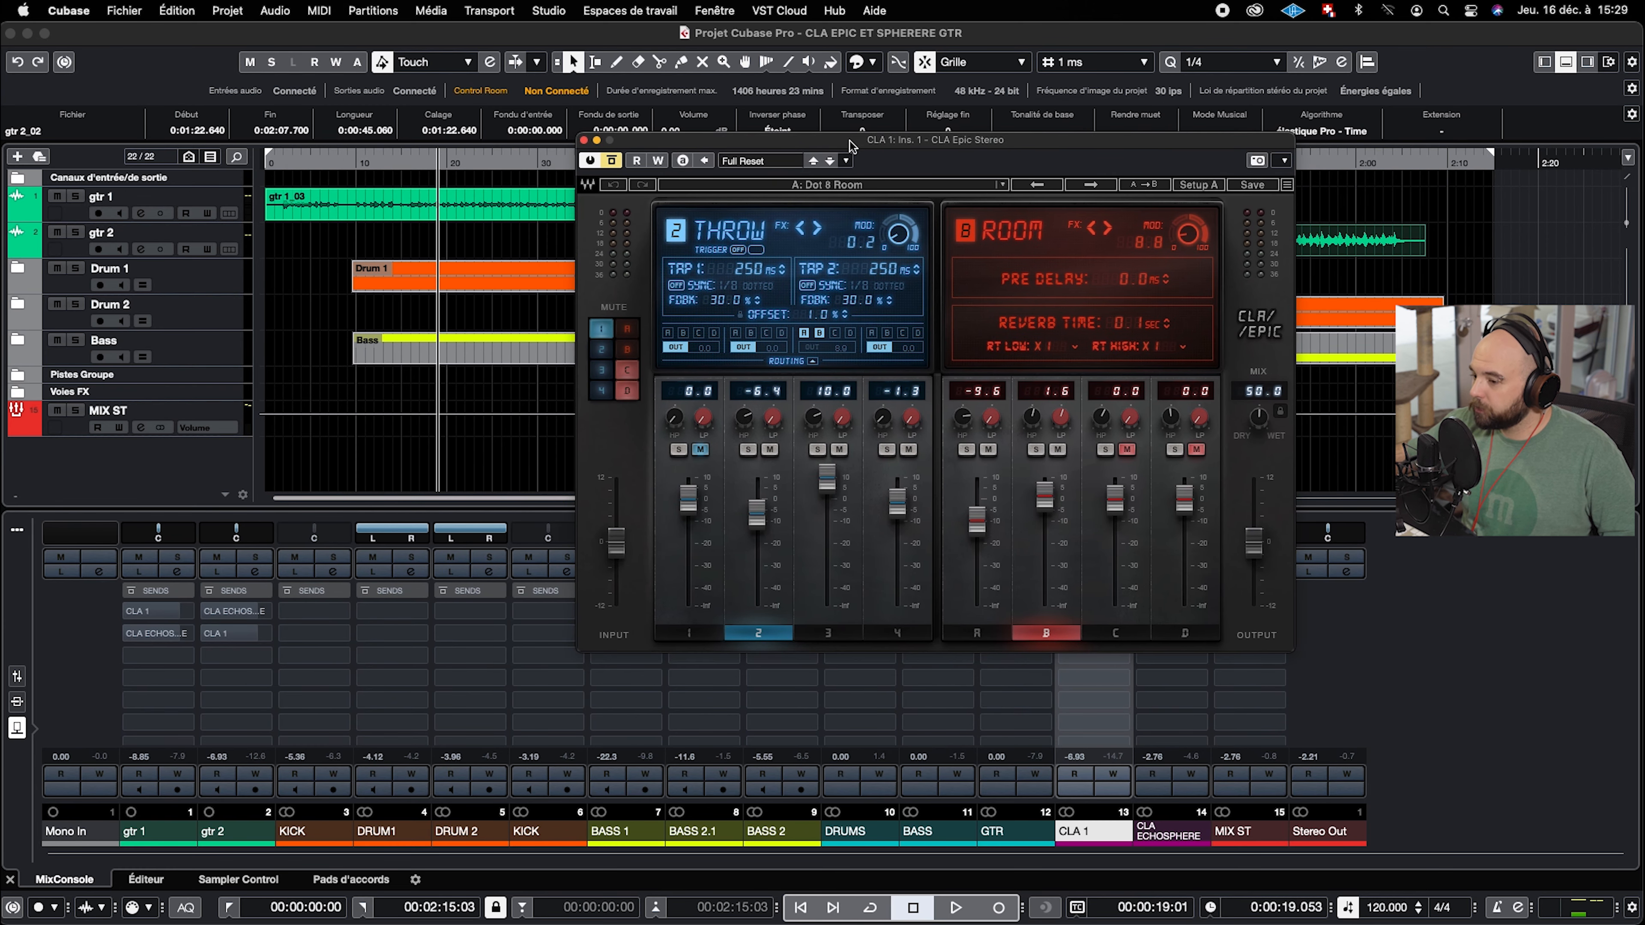
pyautogui.click(19, 676)
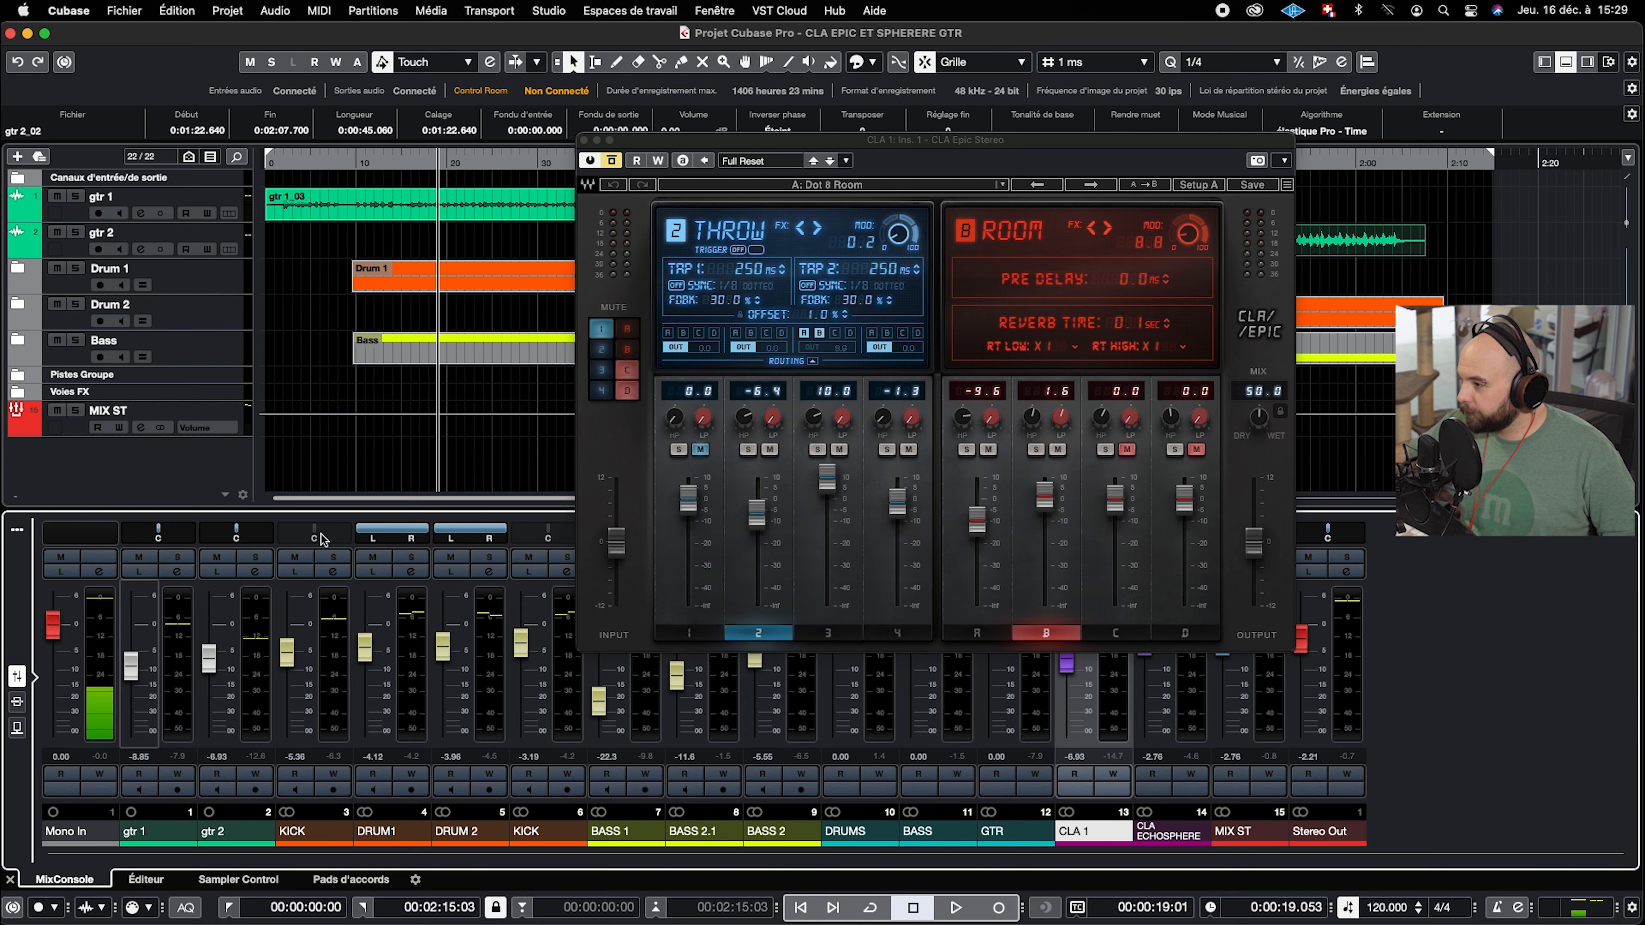
pyautogui.moveTo(1088, 144); pyautogui.dragTo(858, 181)
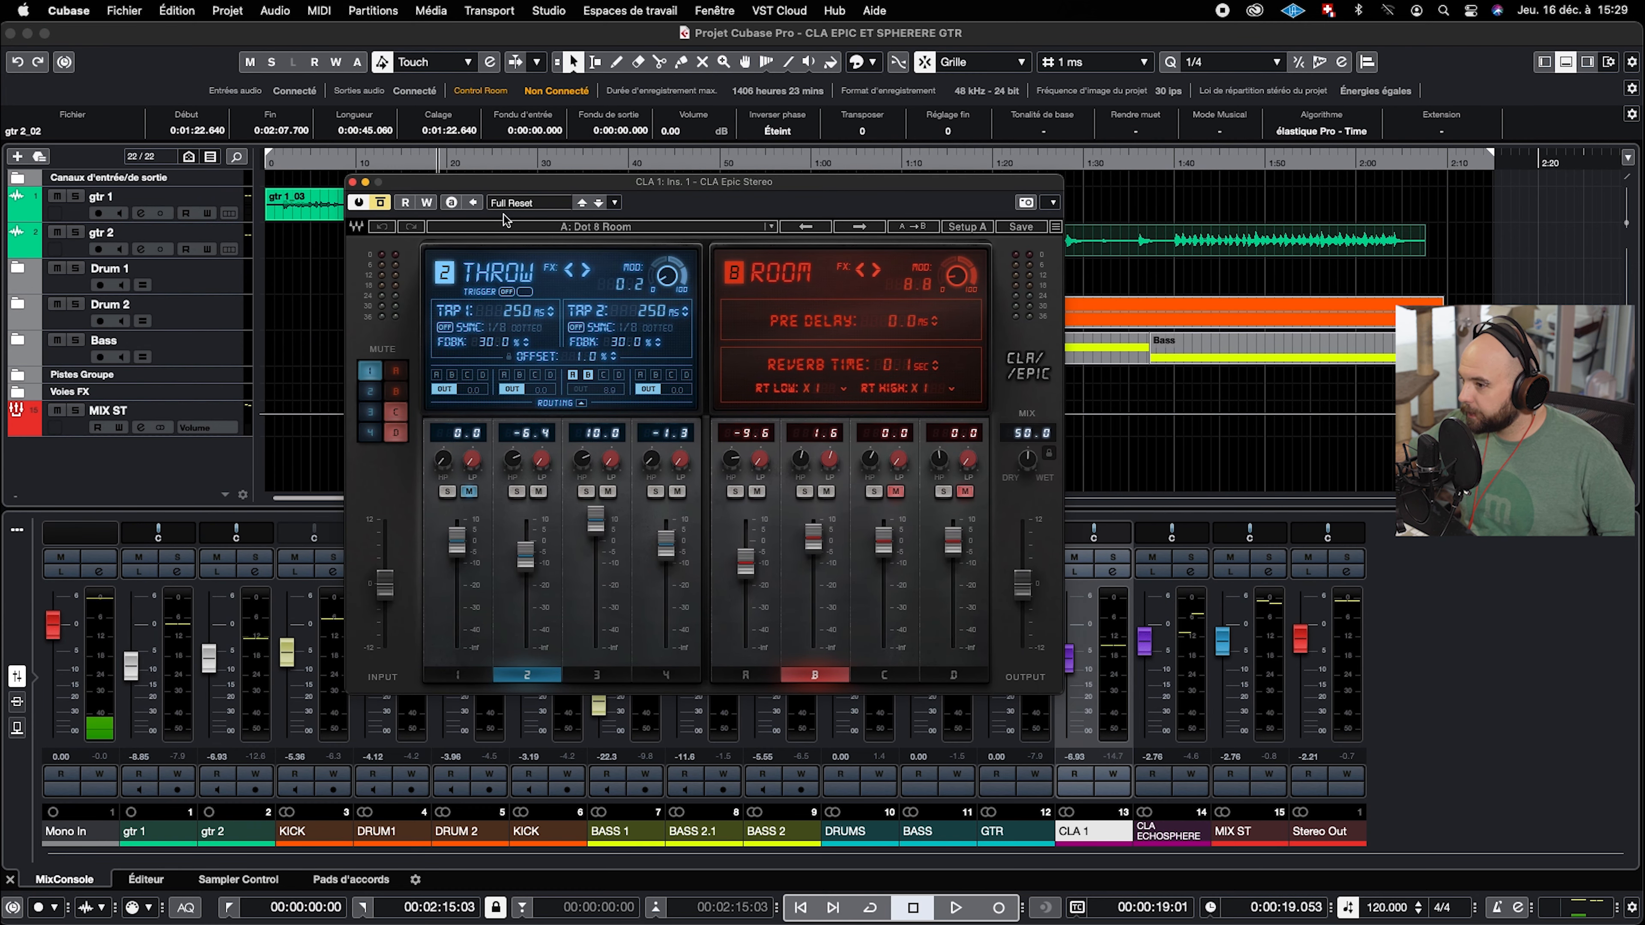
pyautogui.click(353, 182)
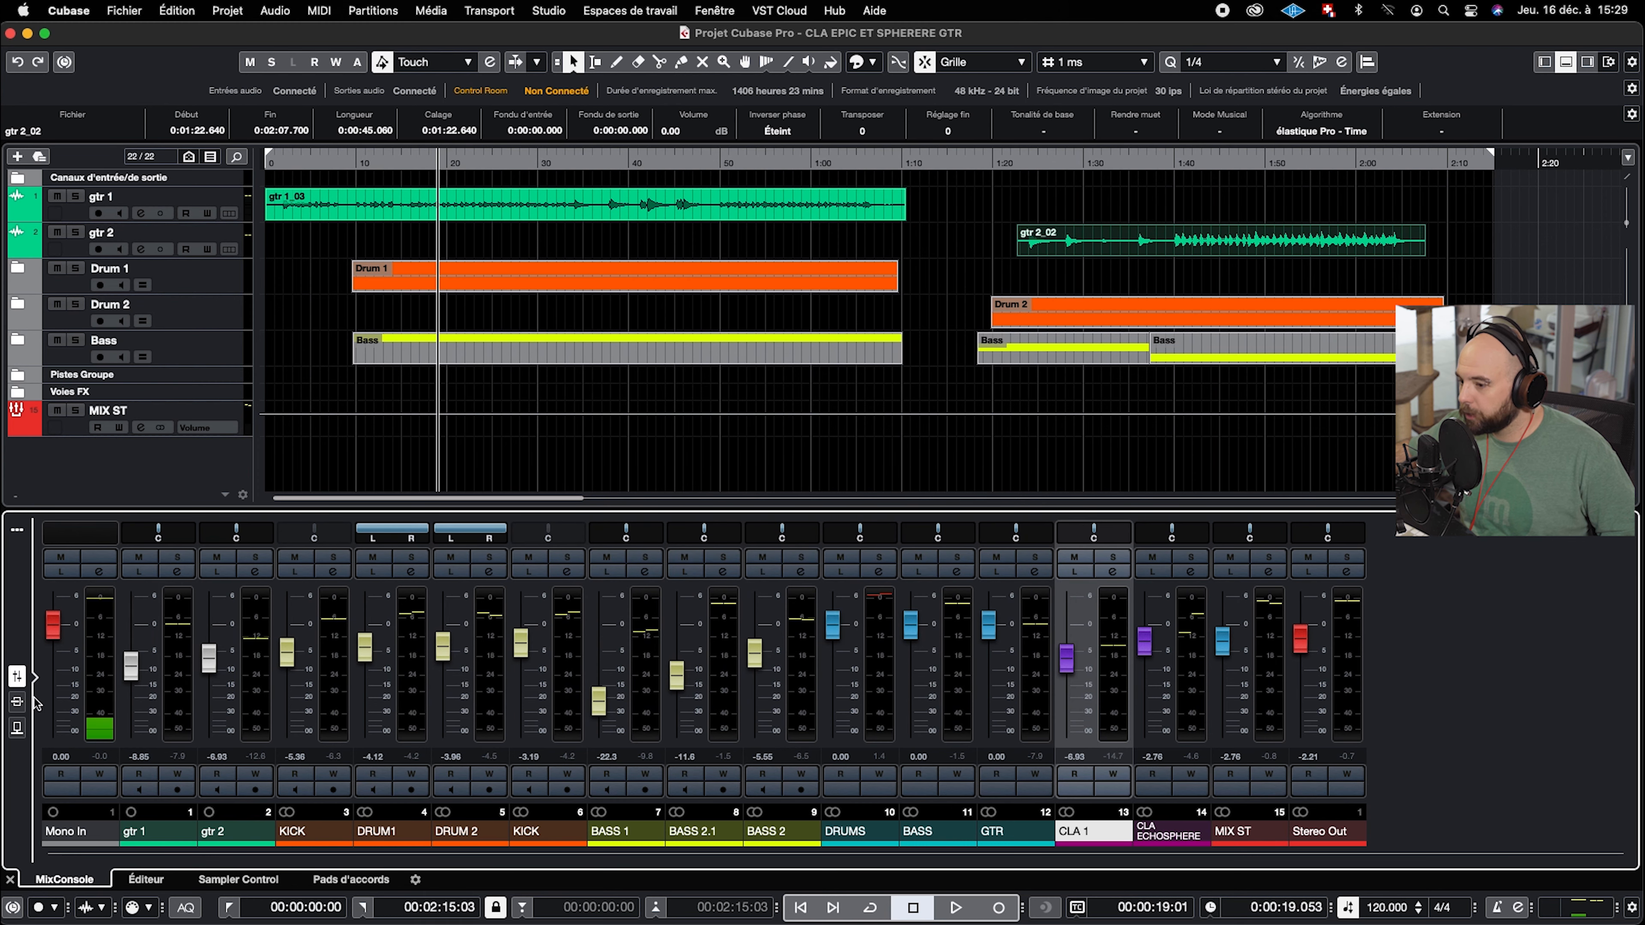
# Show the channel inserts, open CLA Epic on the CLA 1 channel and take it out of bypass
pyautogui.click(16, 726)
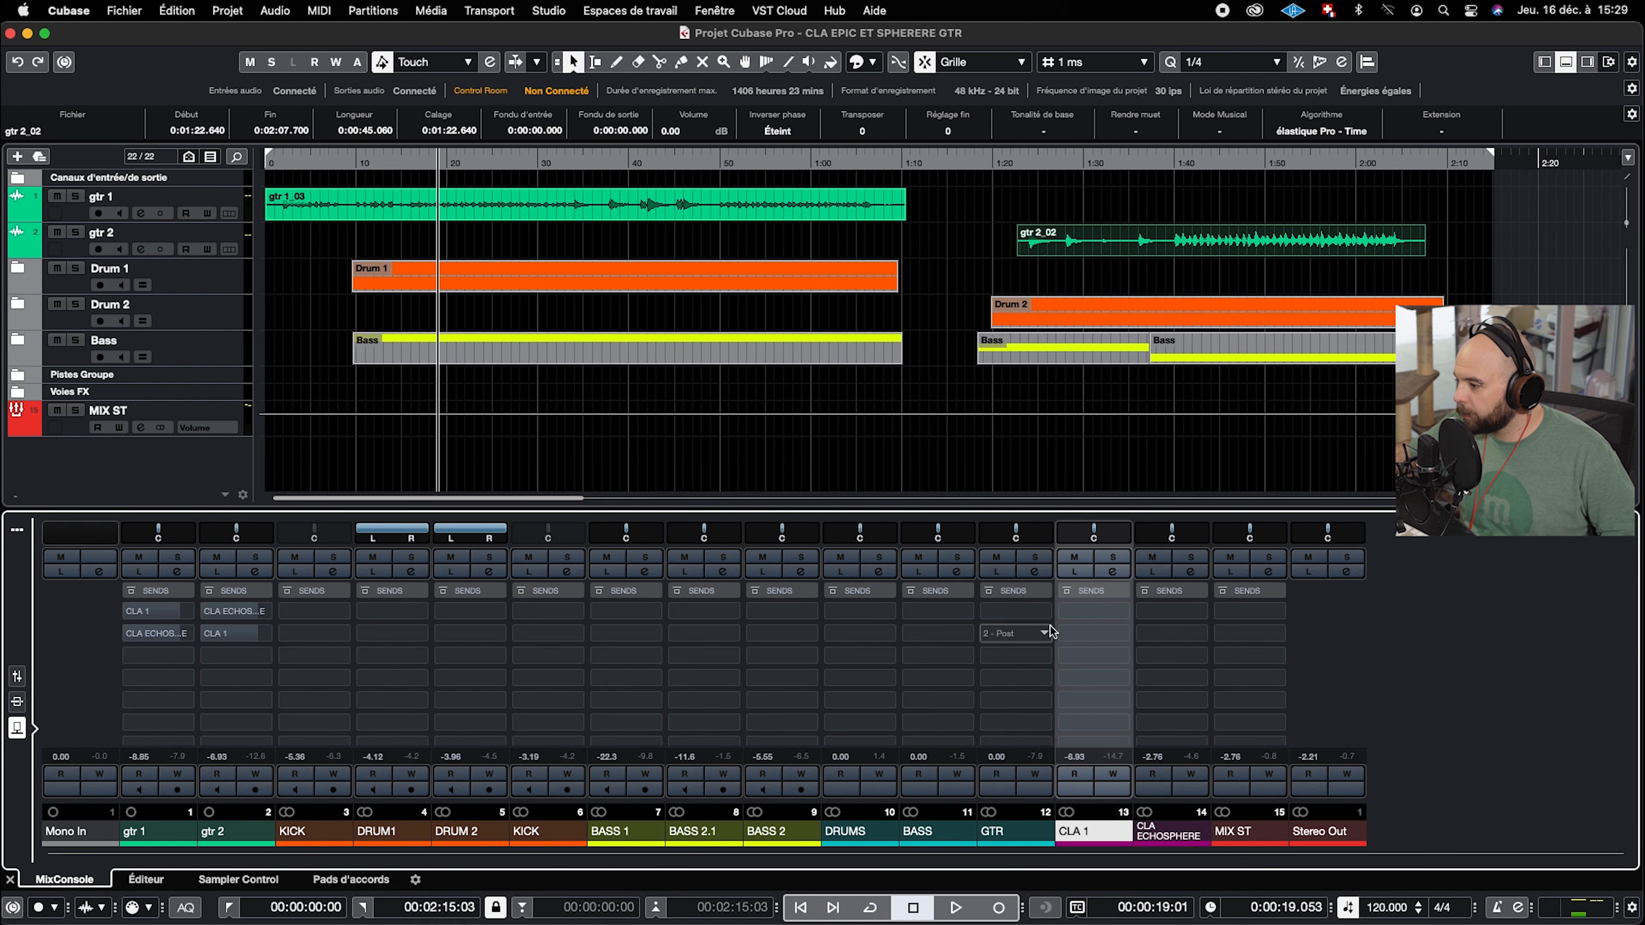
pyautogui.click(17, 704)
pyautogui.click(1080, 612)
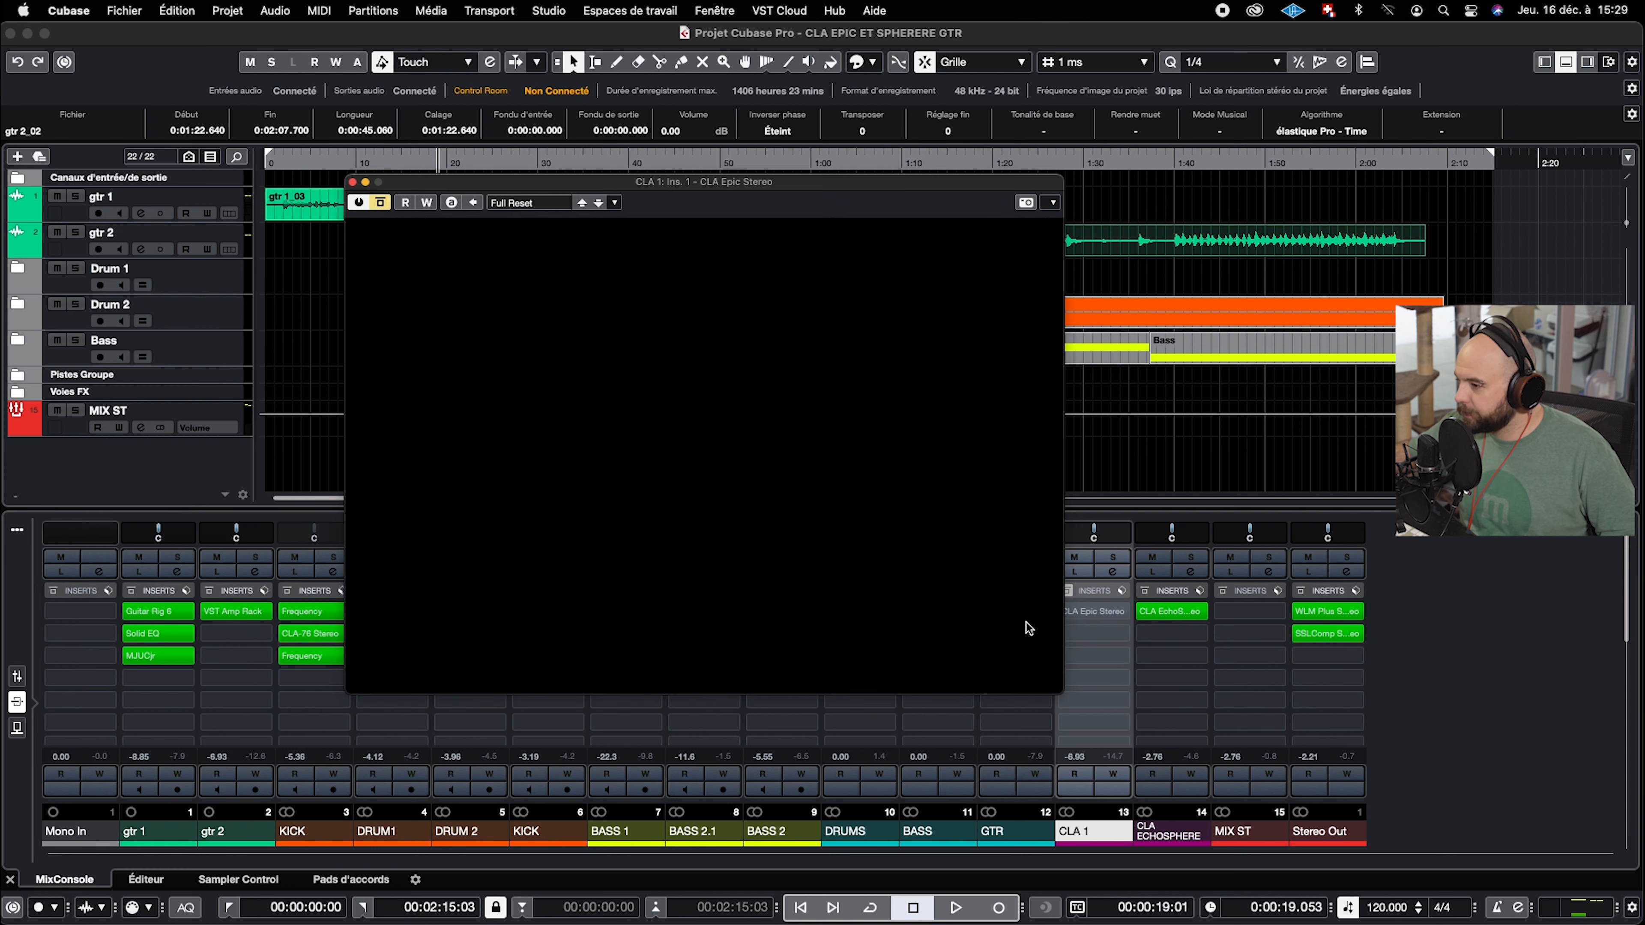
pyautogui.click(380, 203)
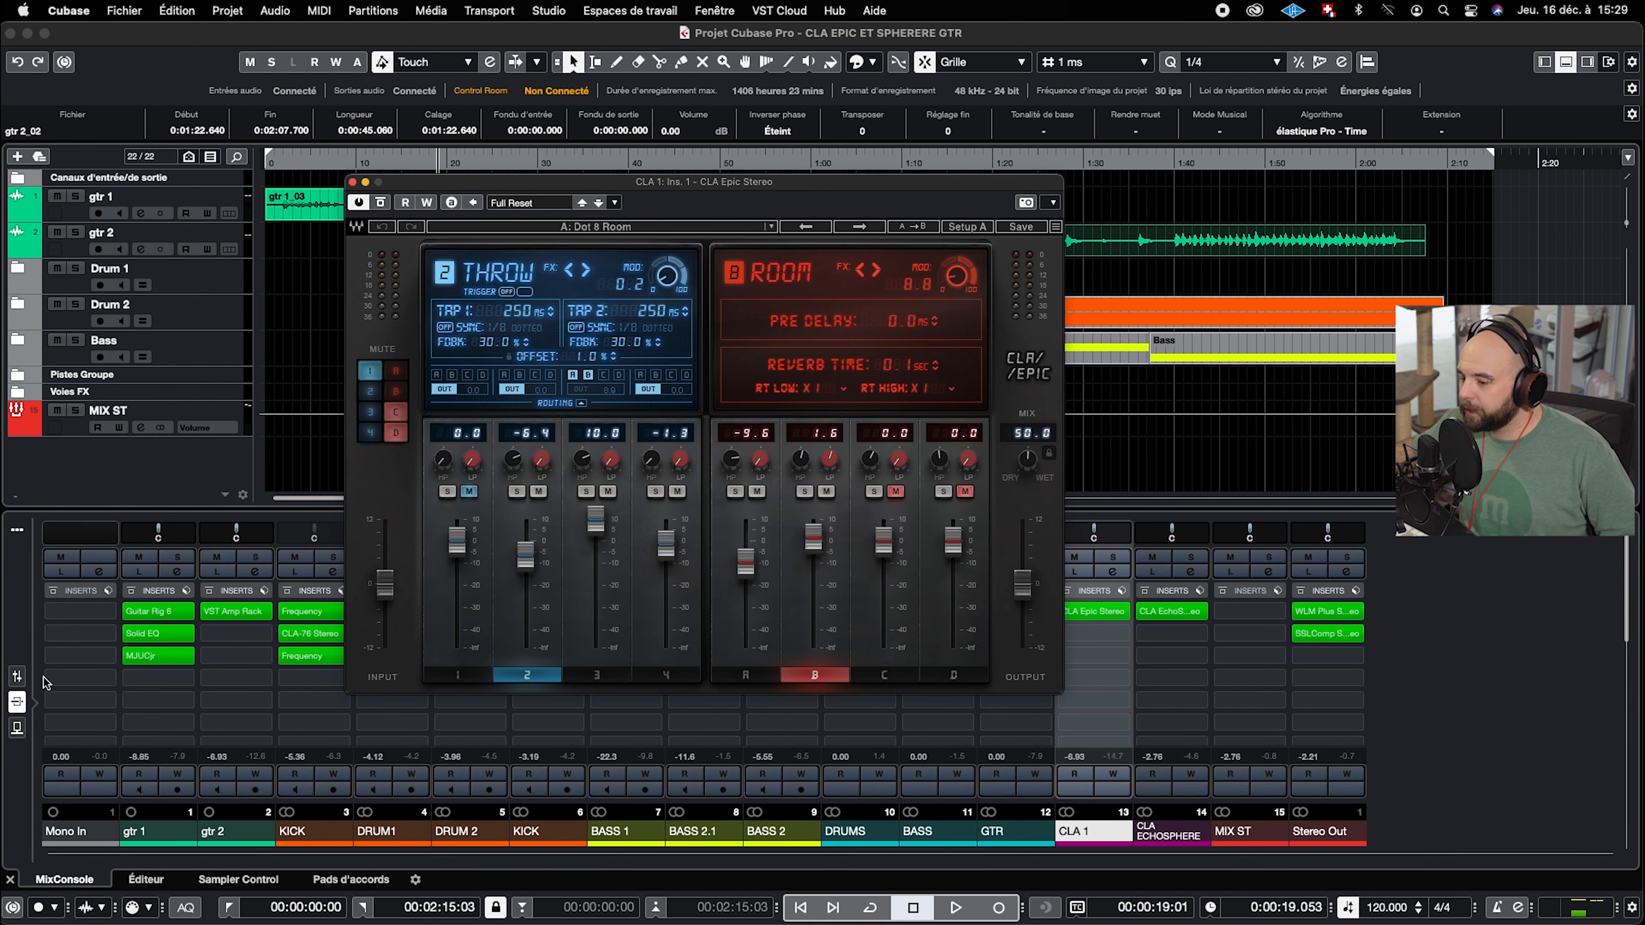
# Enable gtr 1's CLA 1 send and play the project from near its start with CLA Epic, stopping at about 43 seconds
pyautogui.click(18, 727)
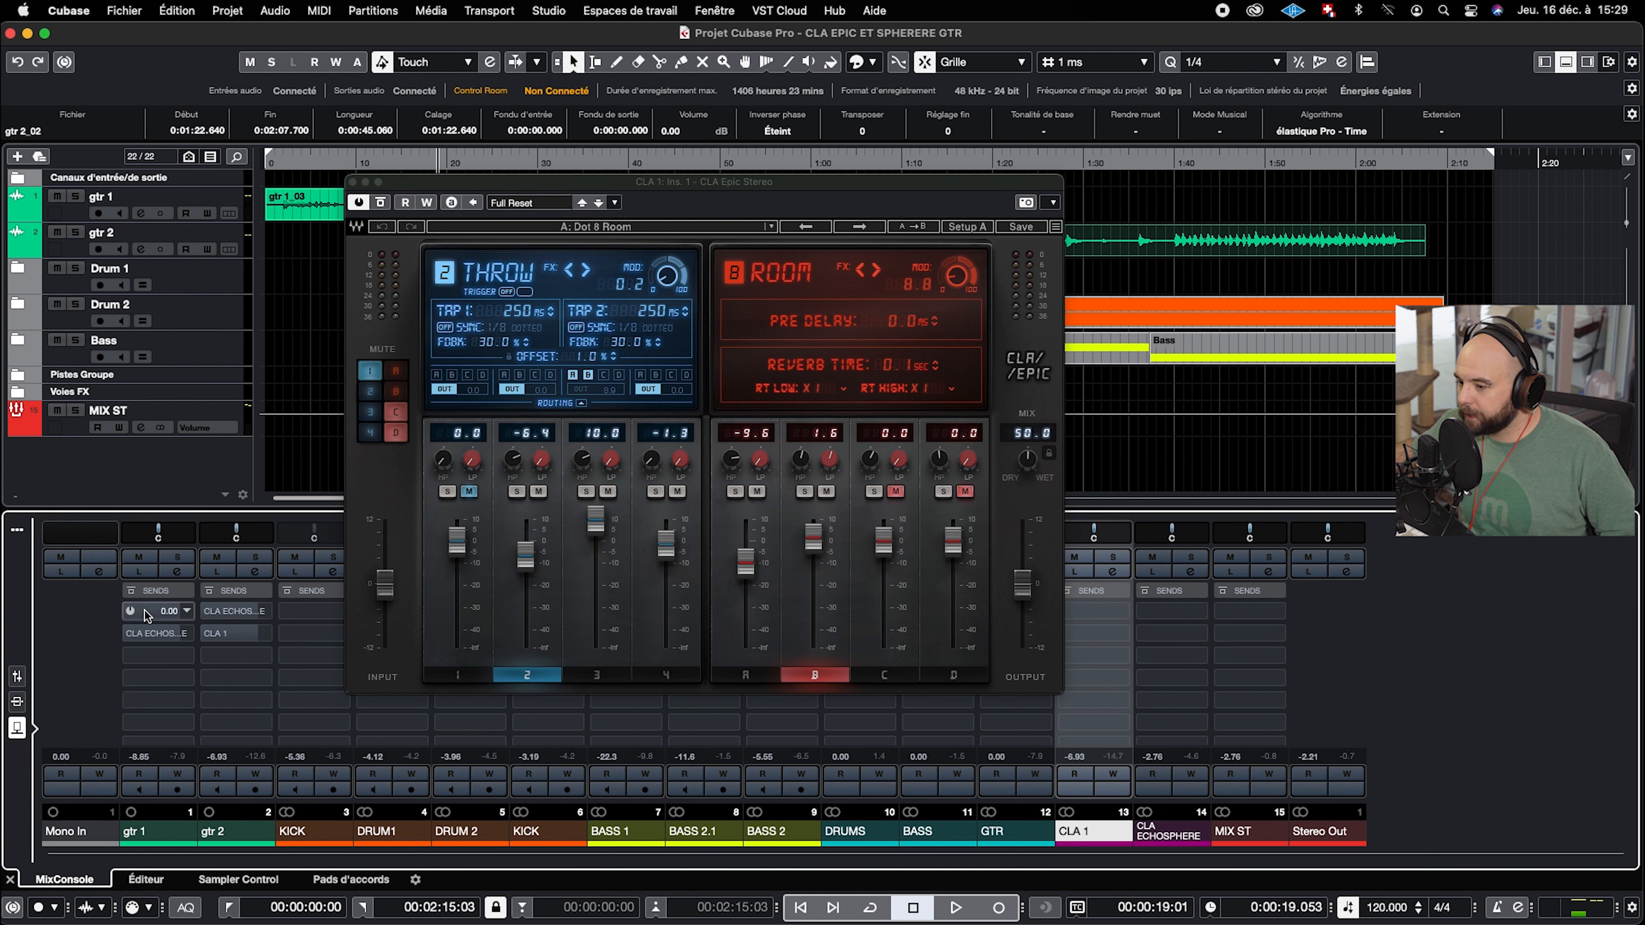
pyautogui.click(130, 610)
pyautogui.click(291, 163)
pyautogui.press('space')
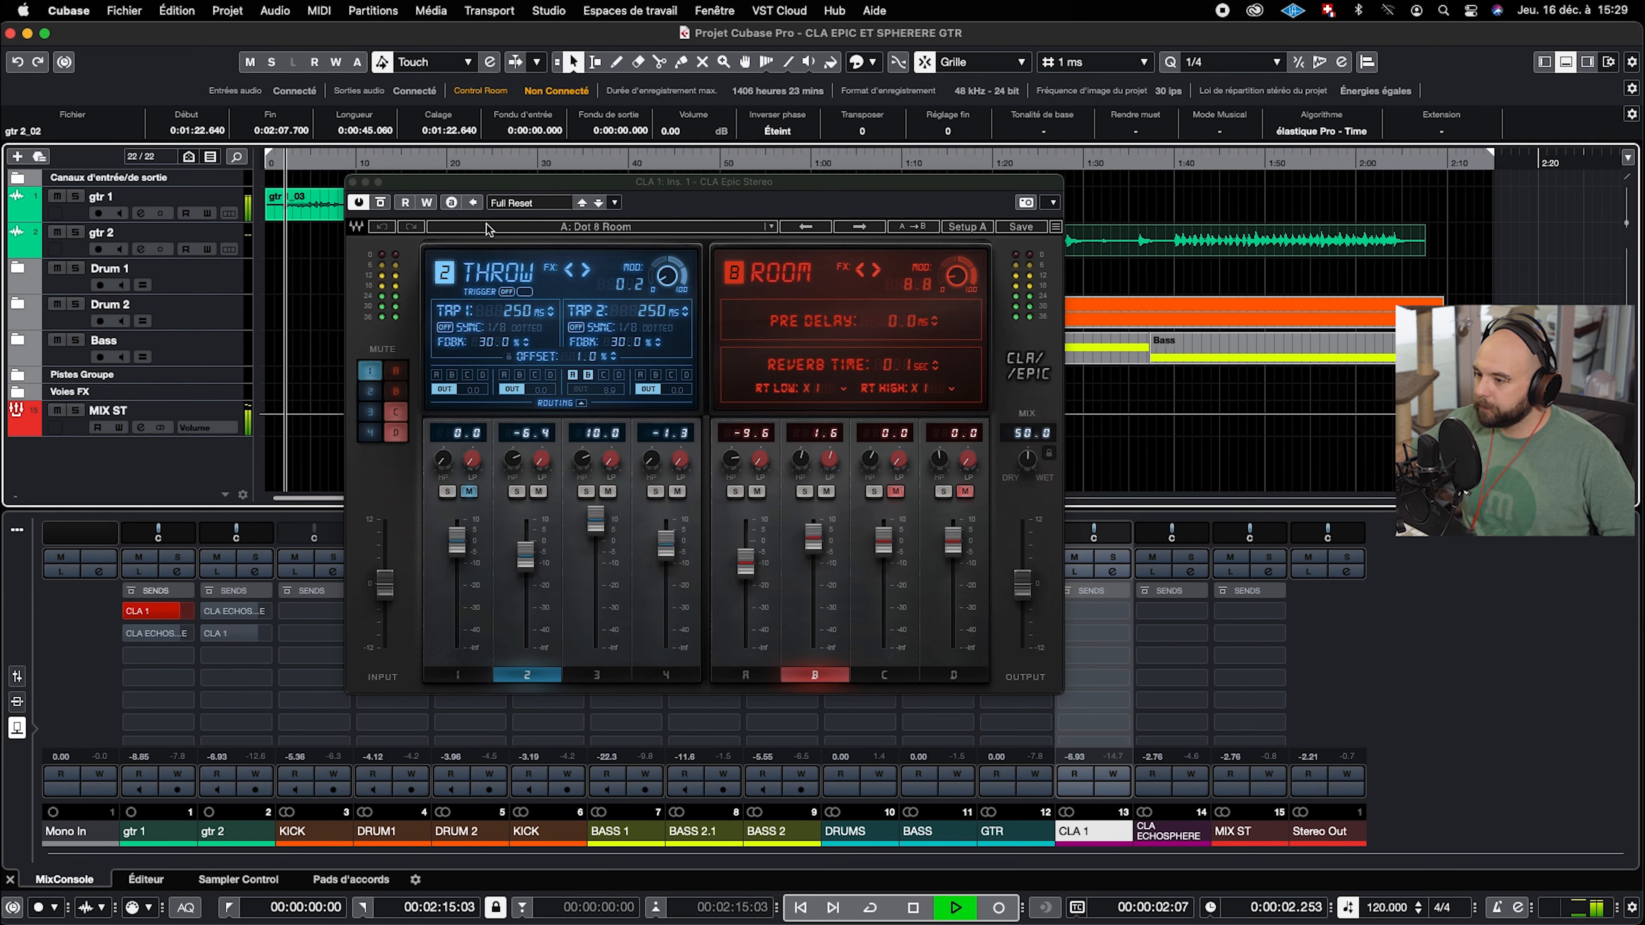
pyautogui.moveTo(438, 182); pyautogui.dragTo(631, 229)
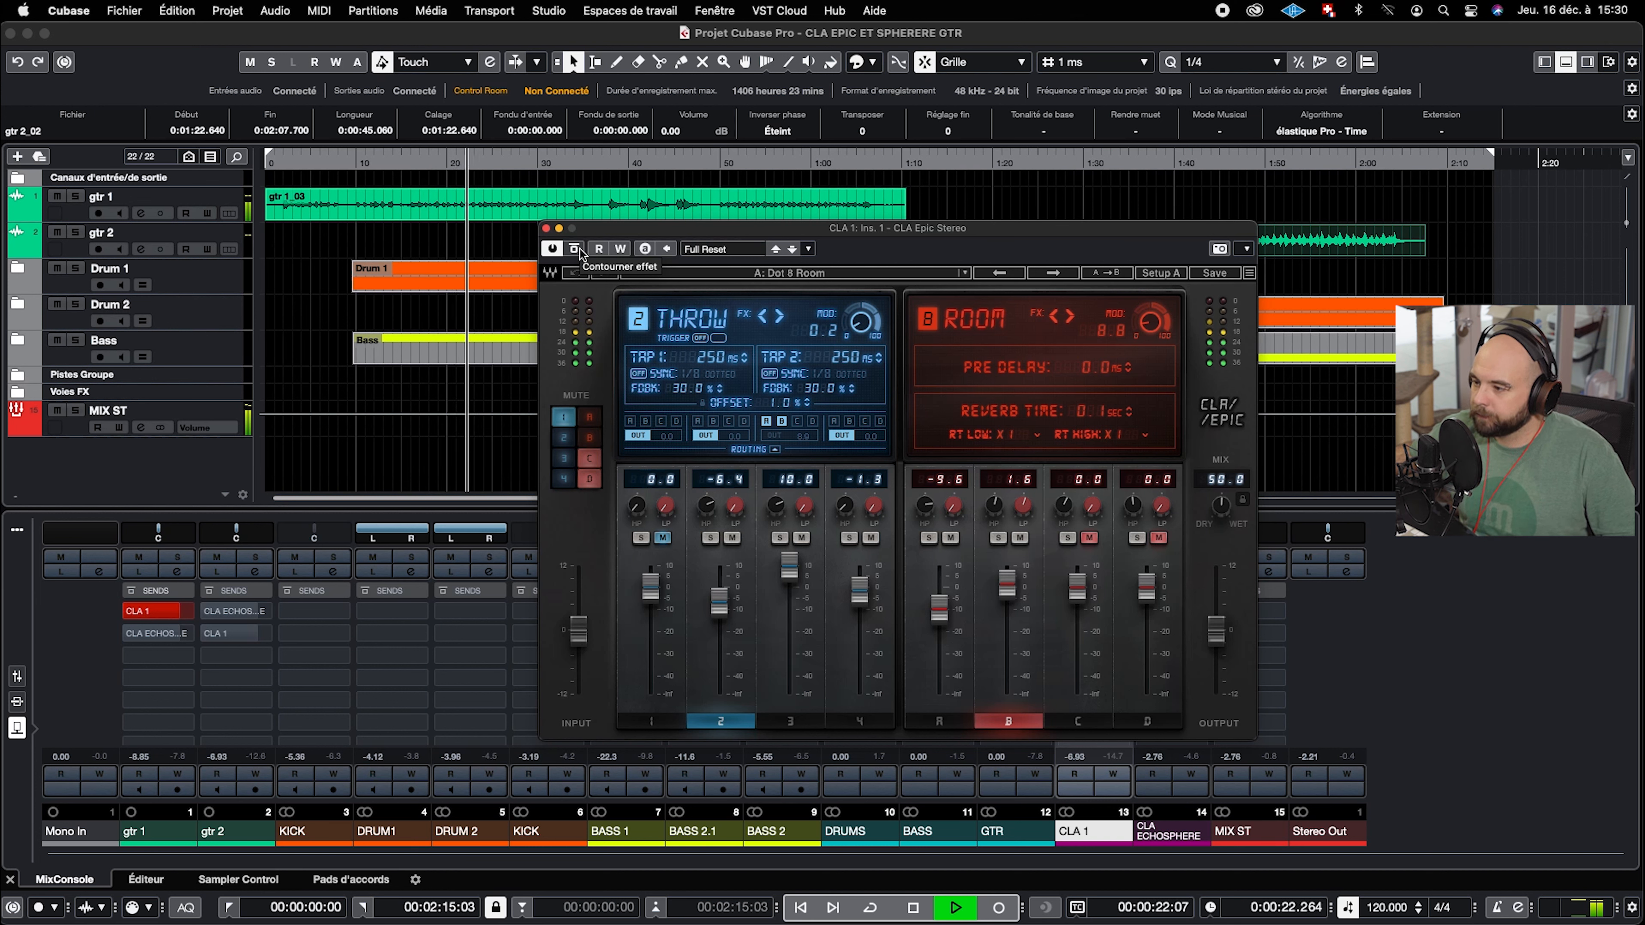
pyautogui.moveTo(683, 228); pyautogui.dragTo(569, 347)
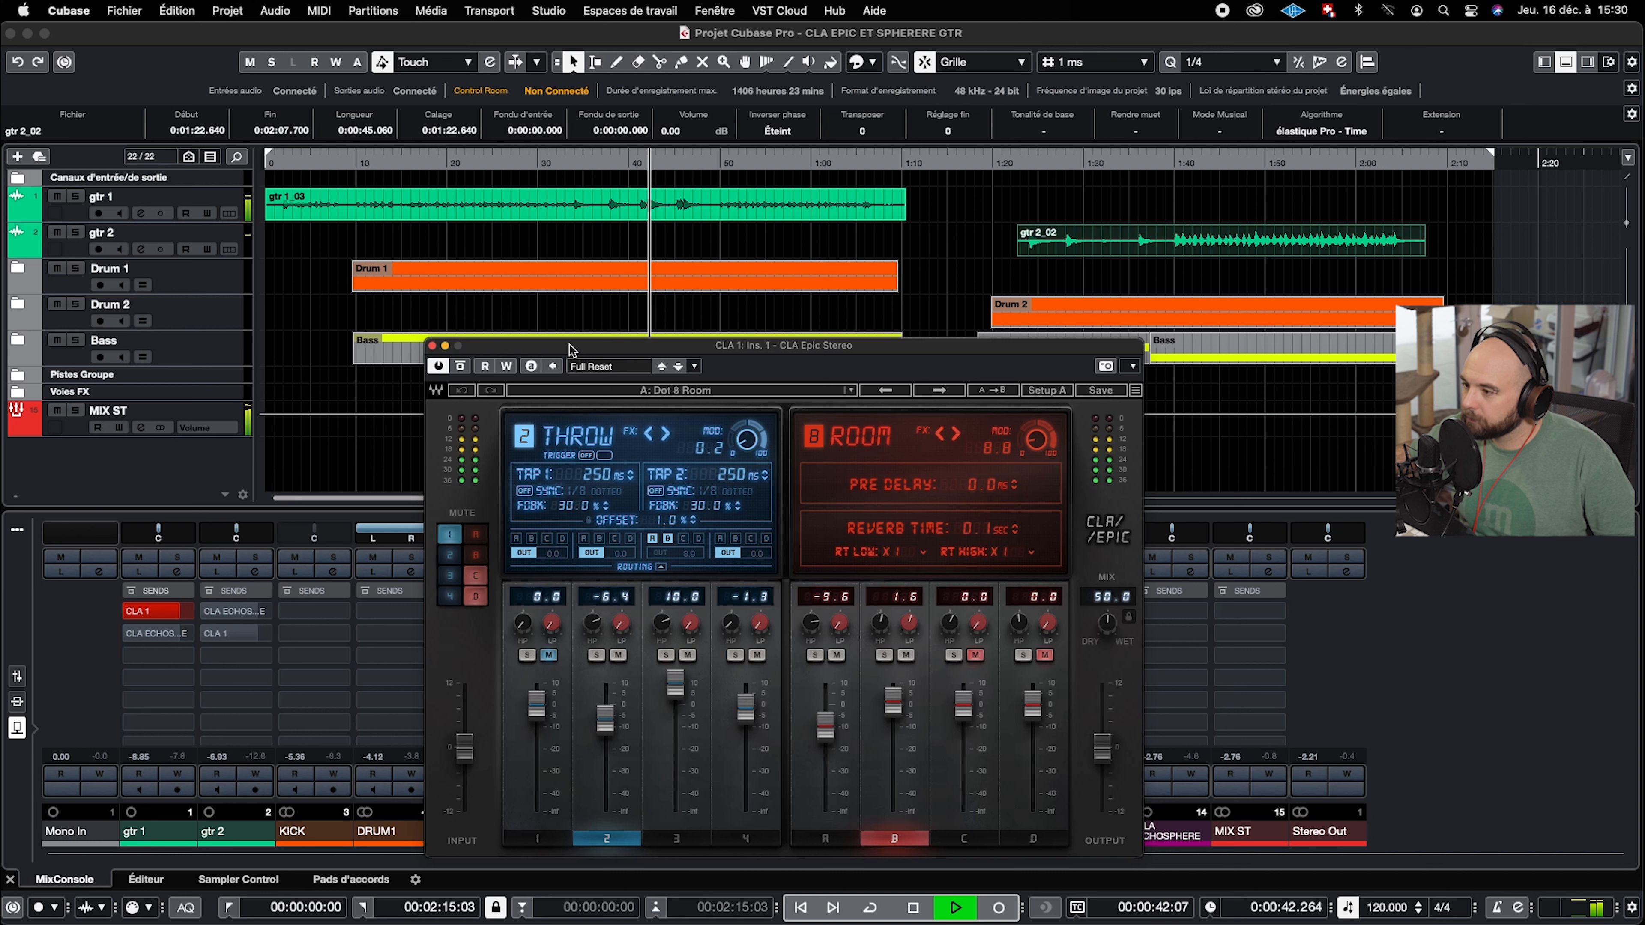
pyautogui.press('space')
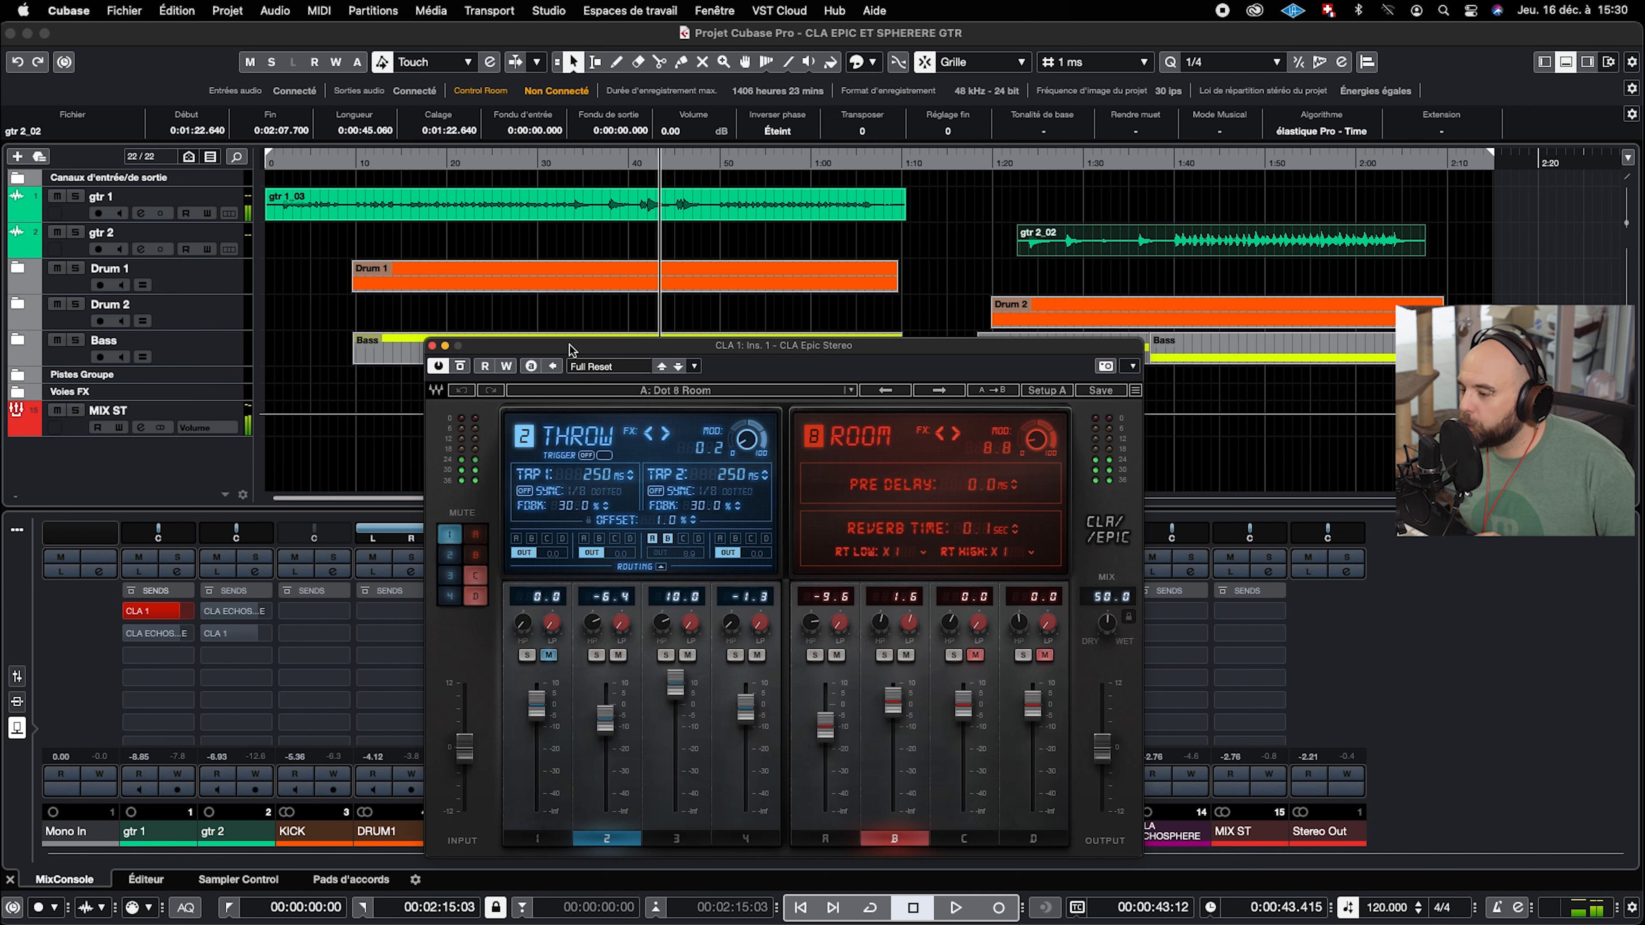
# Switch gtr 1's active send from CLA 1 to CLA ECHOSPHERE and open the CLA EchoSphere plugin in place of CLA Epic
pyautogui.click(433, 346)
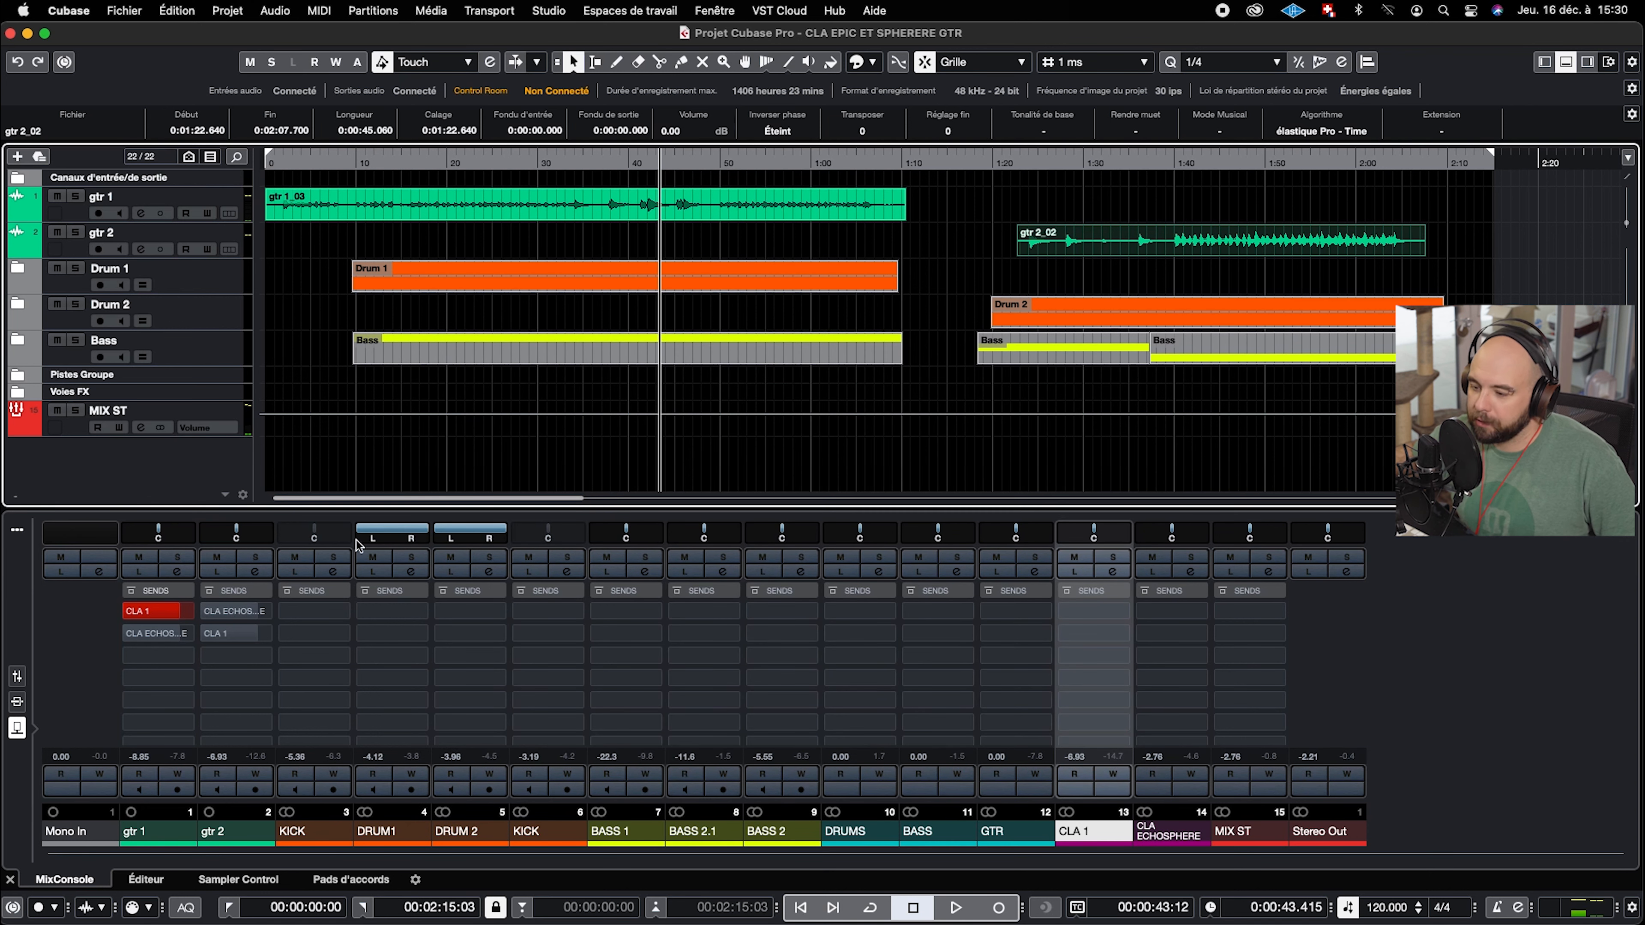
pyautogui.click(129, 611)
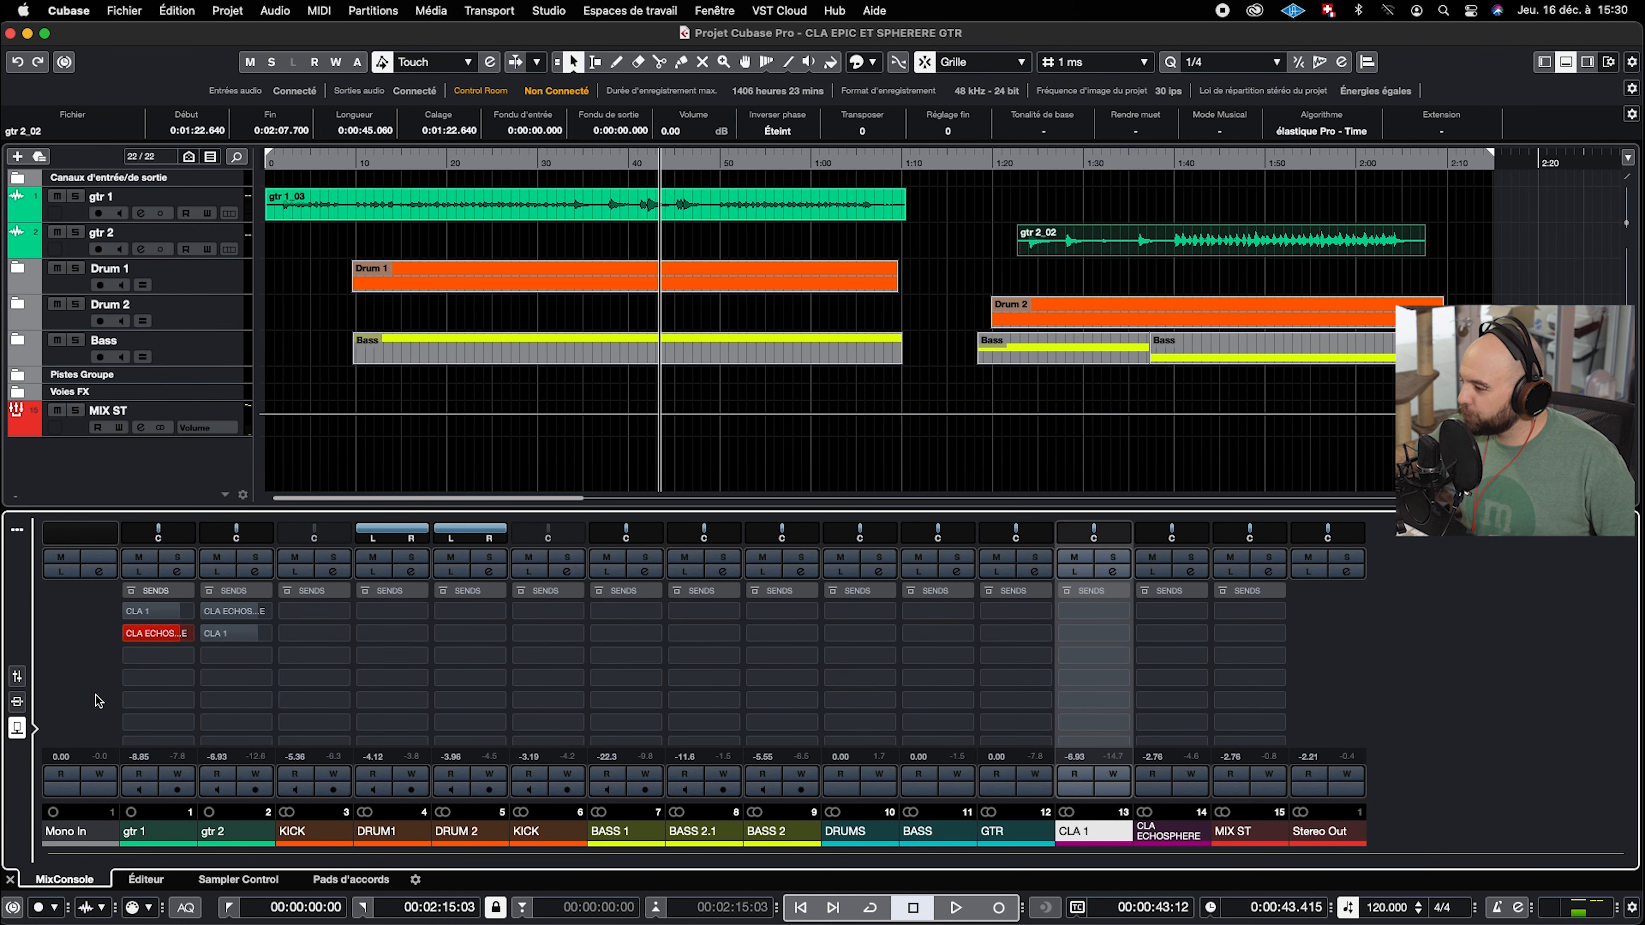
pyautogui.click(16, 702)
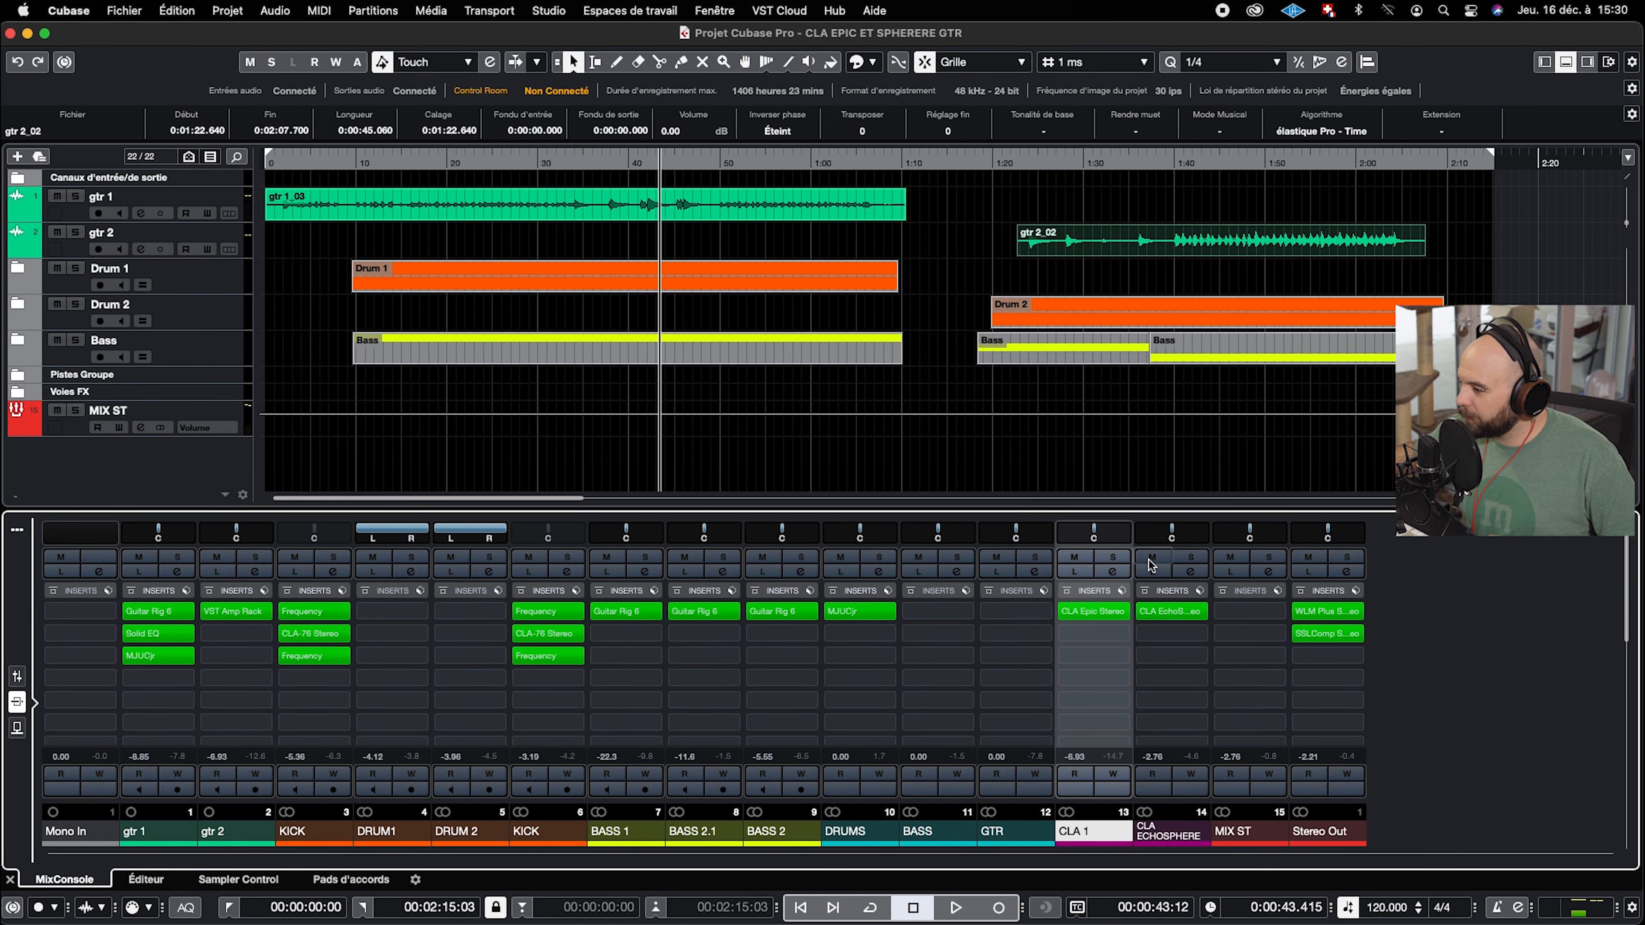
pyautogui.click(1159, 612)
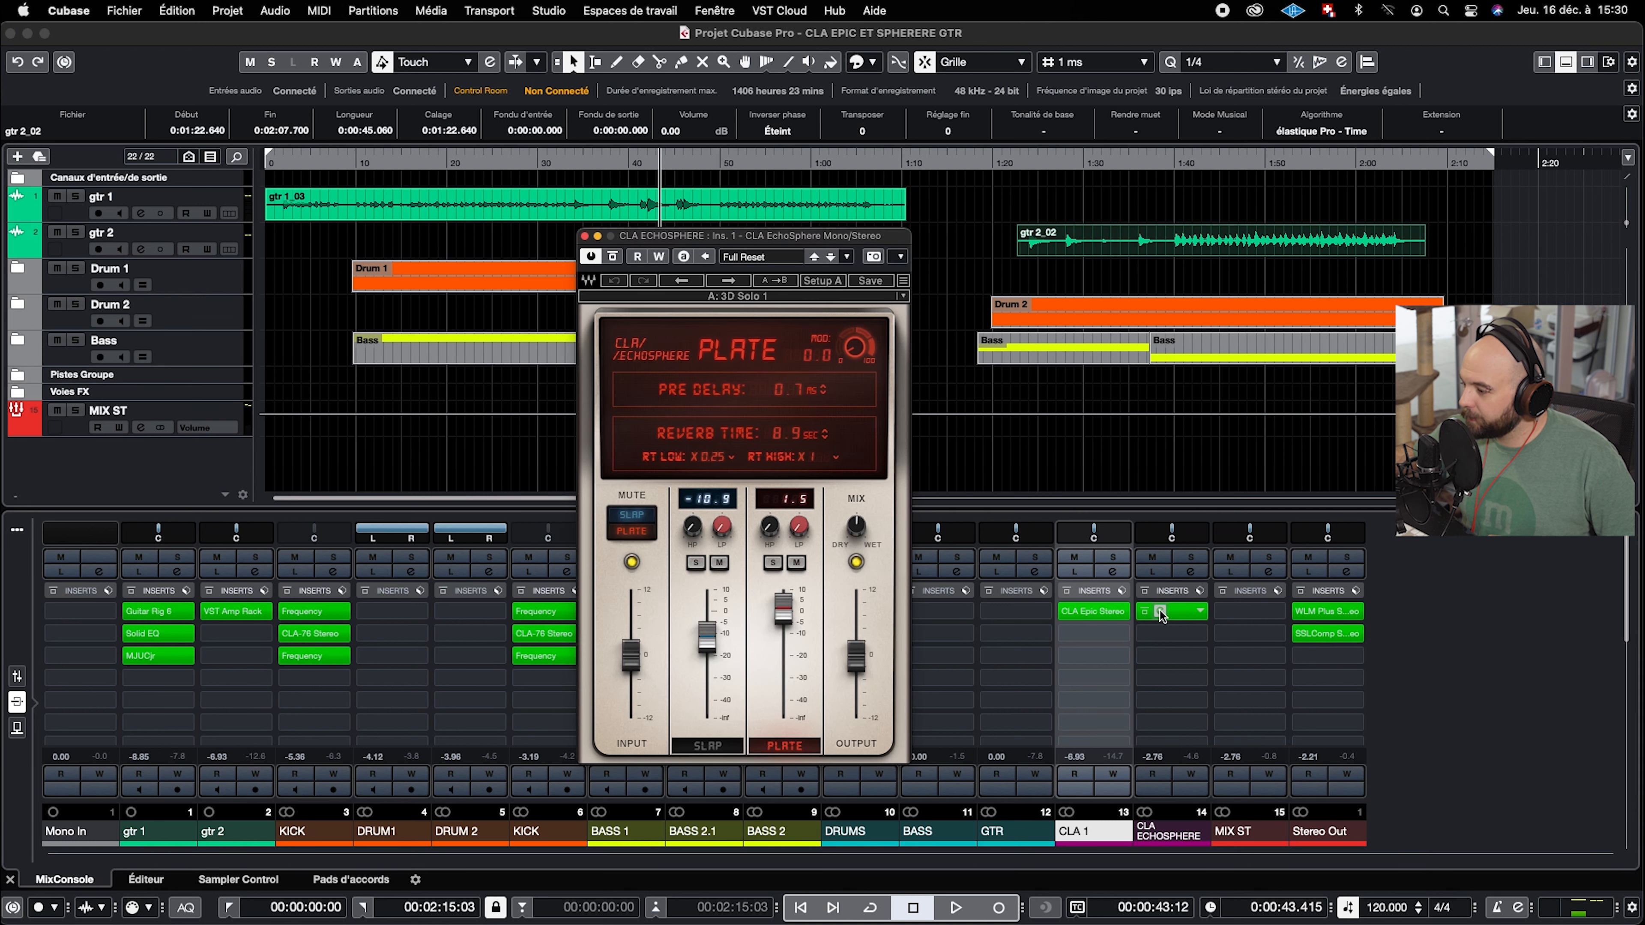
pyautogui.moveTo(776, 236); pyautogui.dragTo(668, 238)
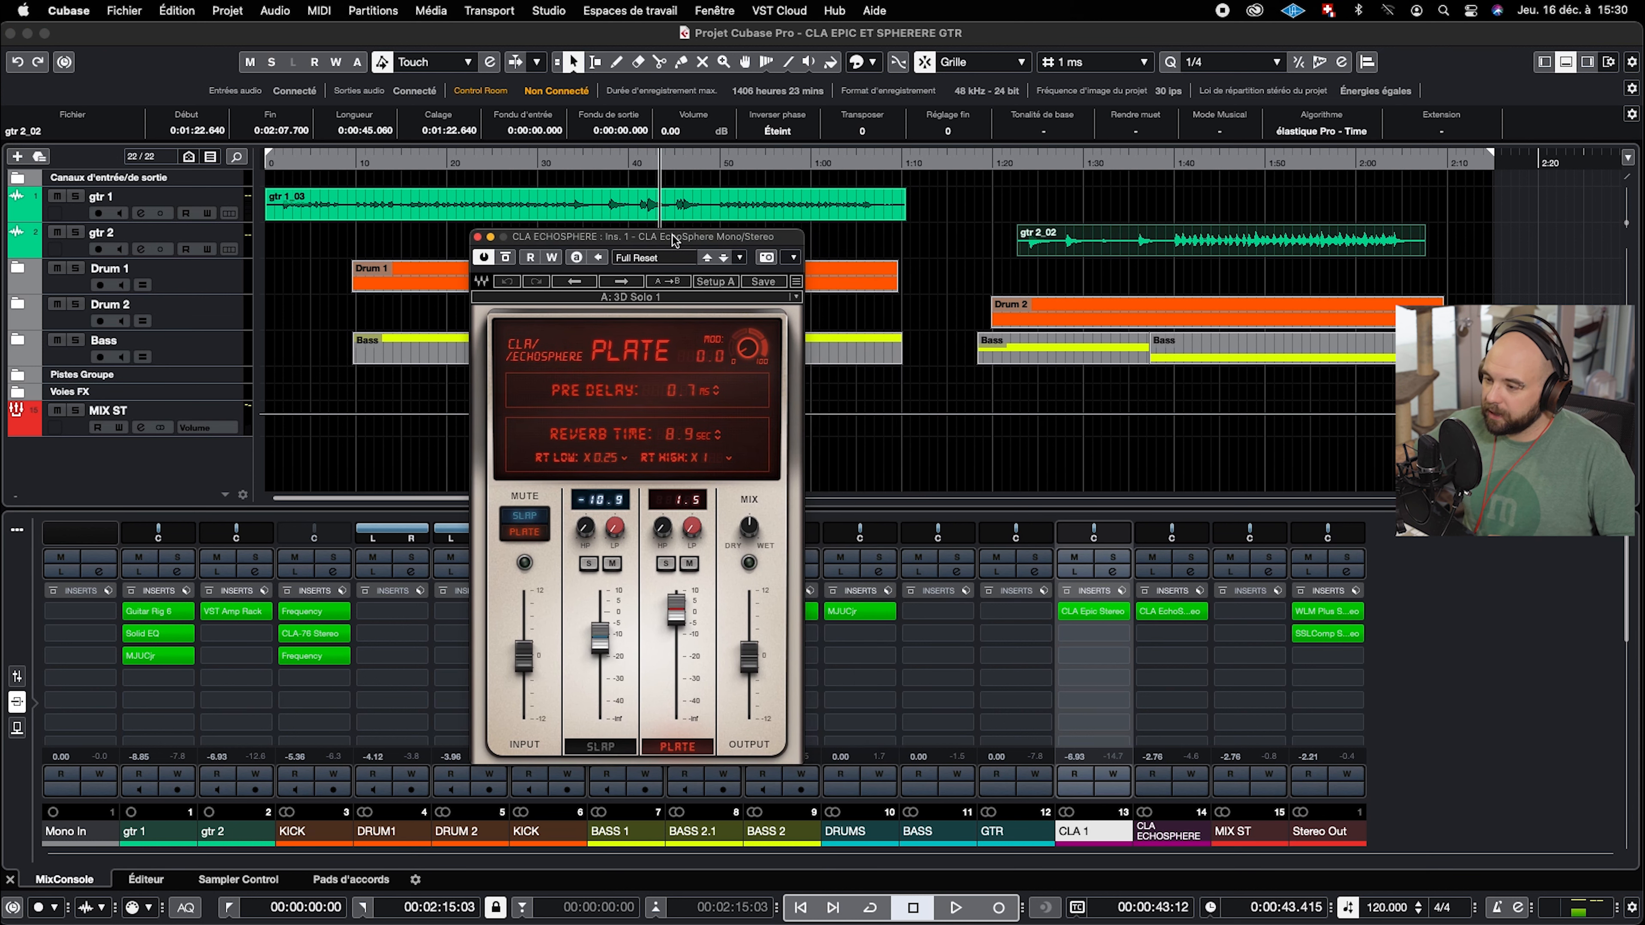
# Show the channel sends and play from about 1 second with CLA EchoSphere on gtr 1, stopping at about 19 seconds
pyautogui.click(277, 162)
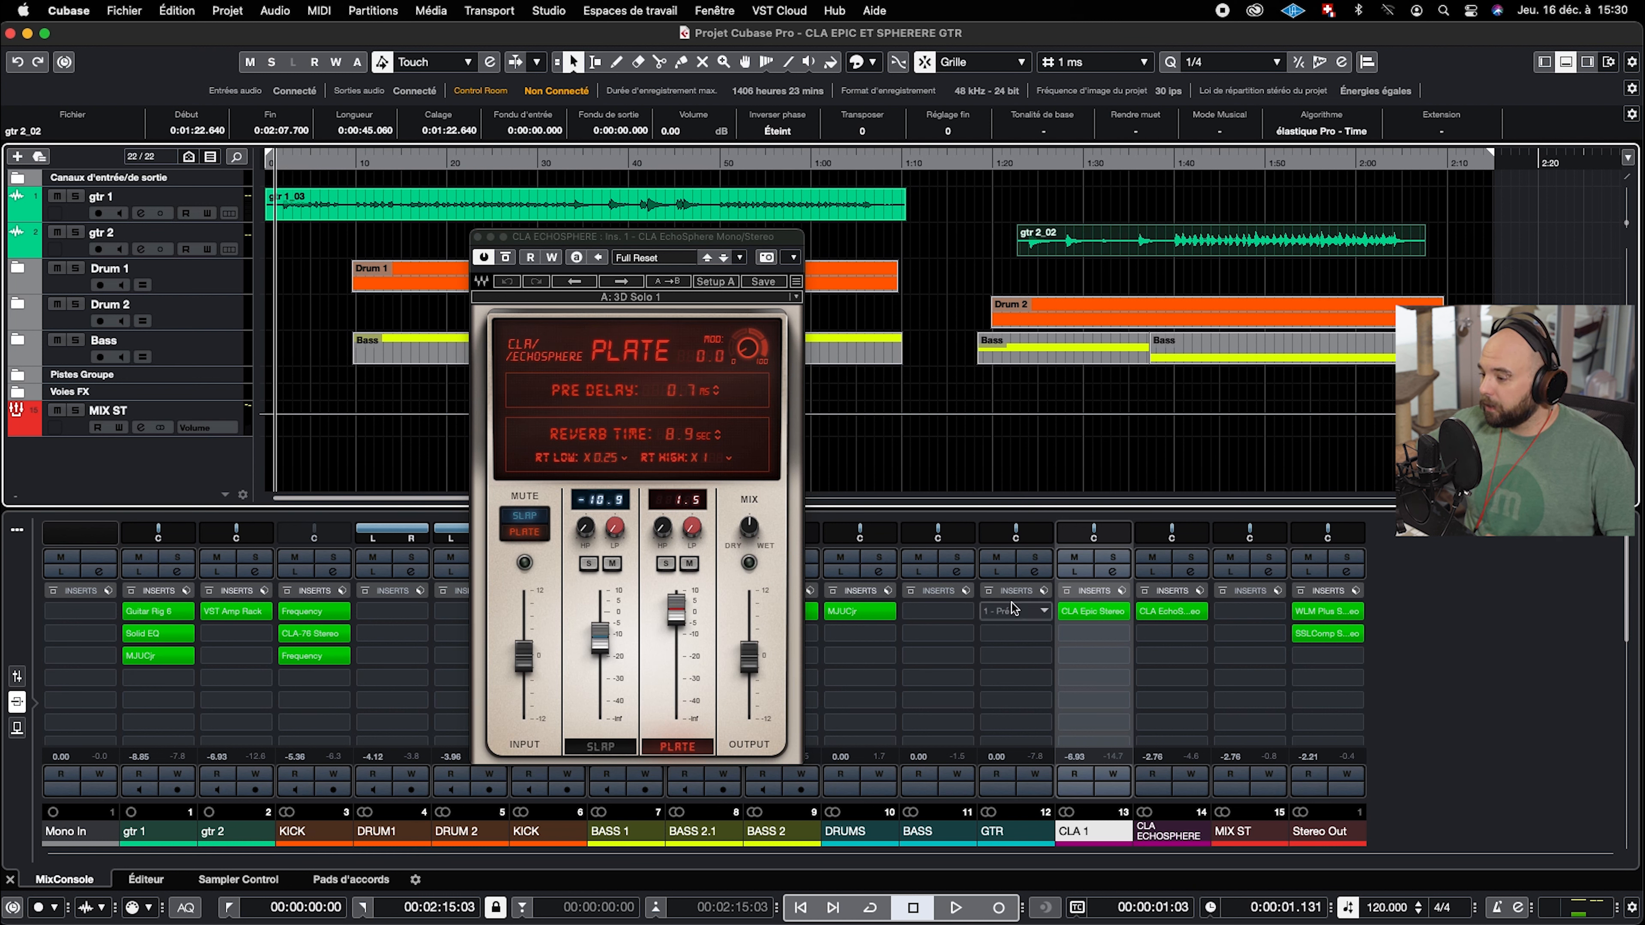
pyautogui.click(16, 728)
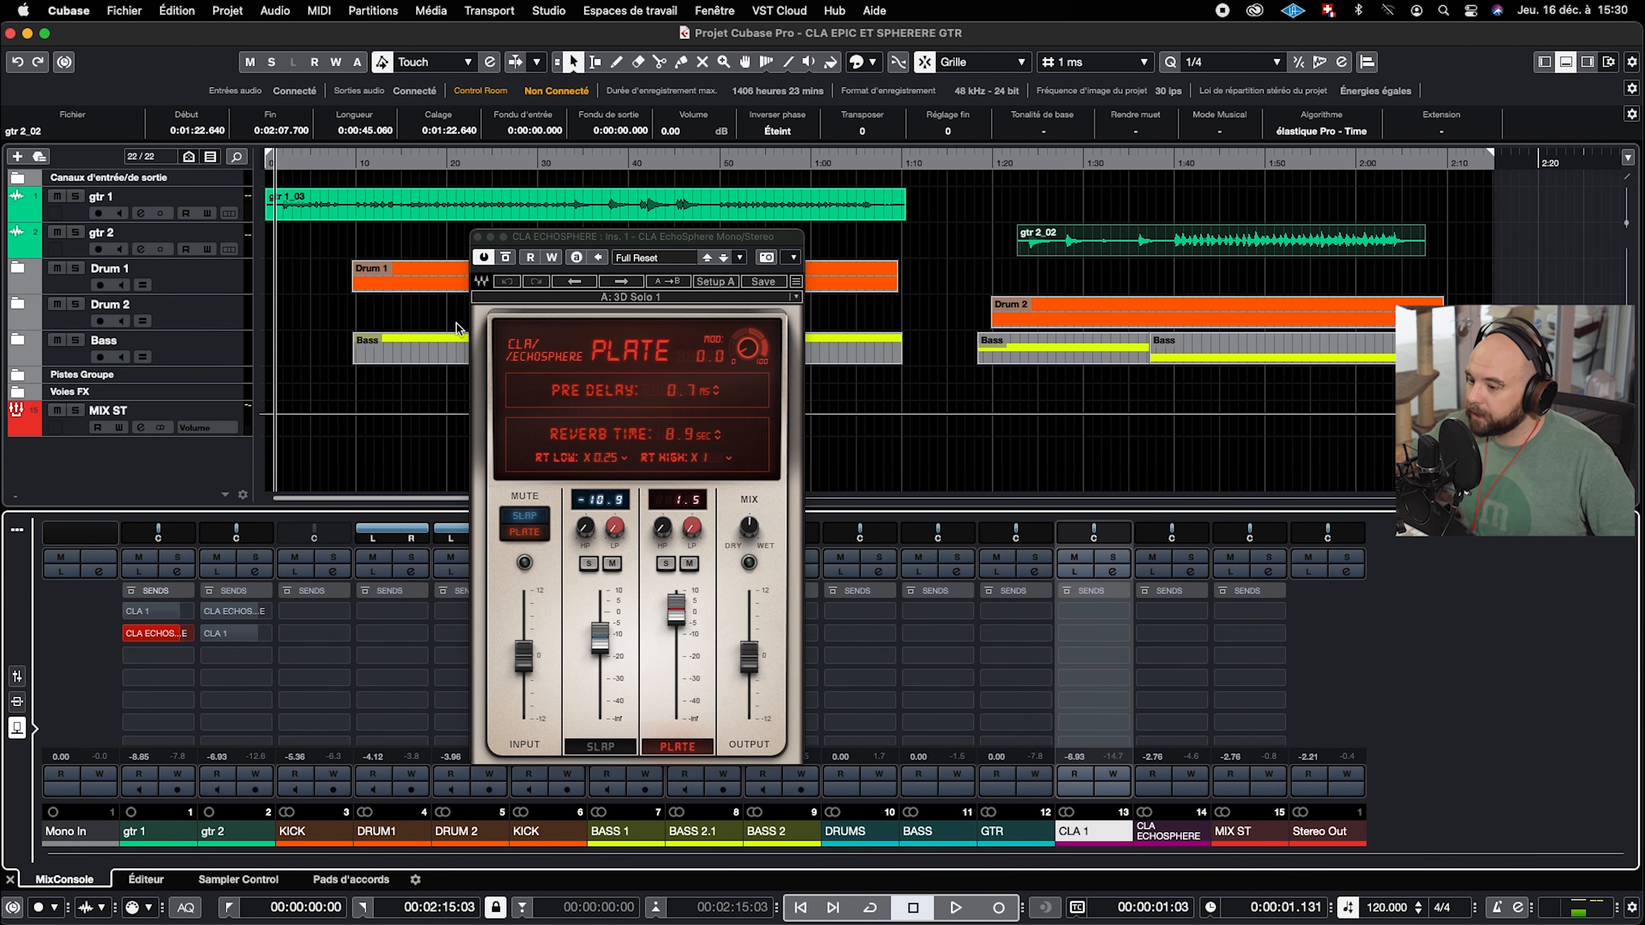
pyautogui.press('space')
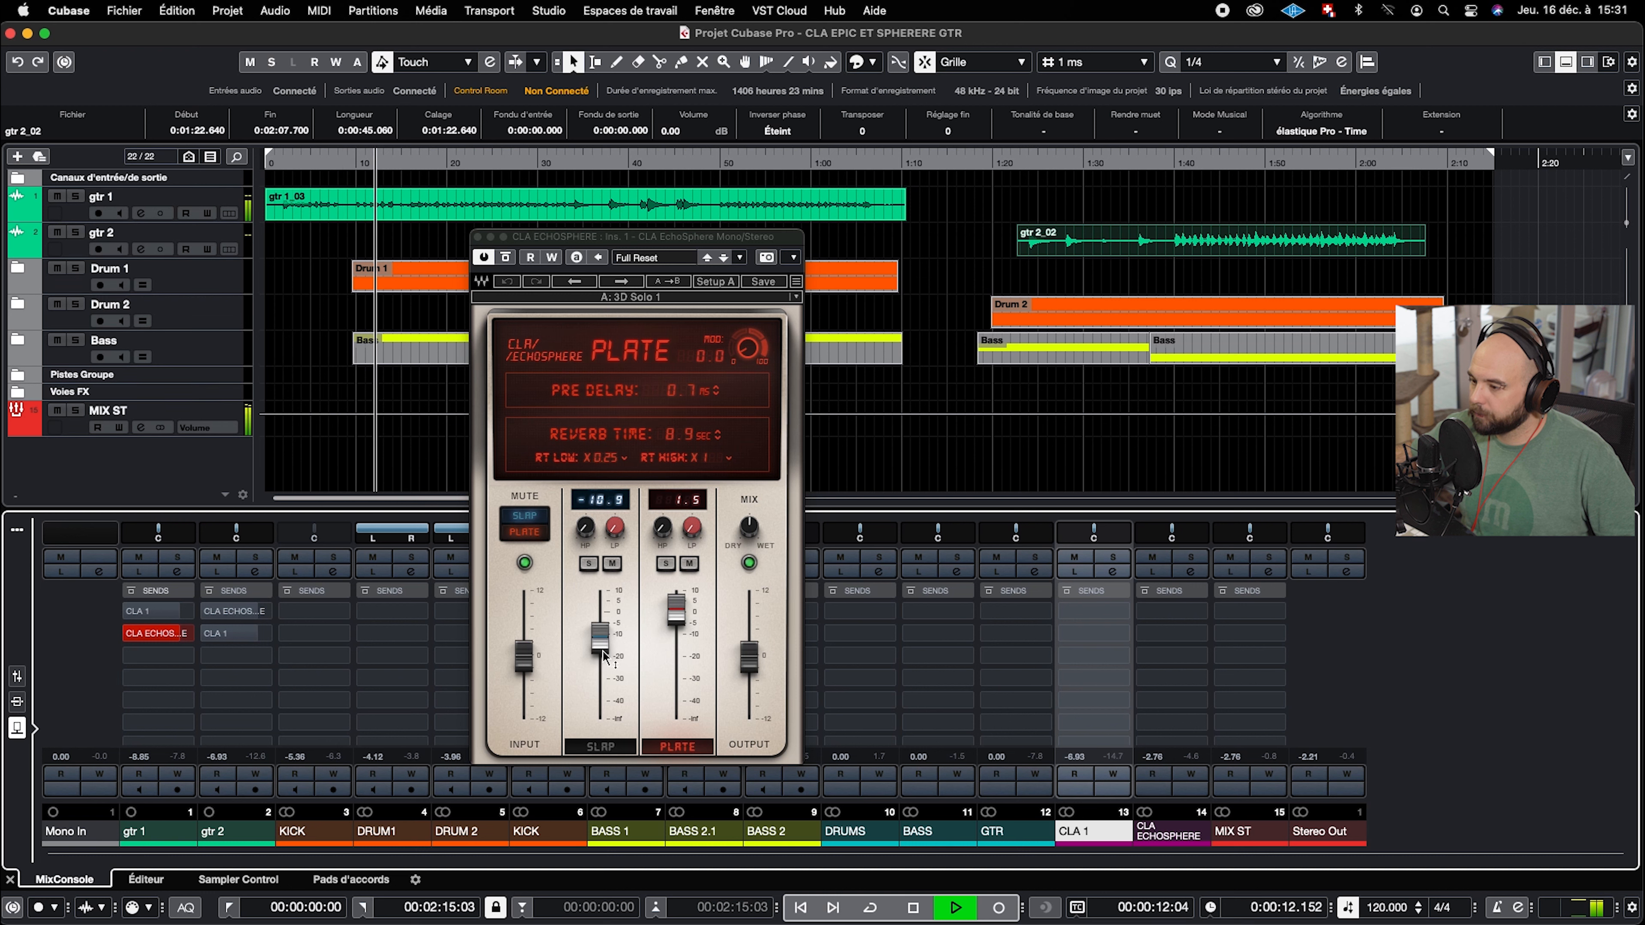
pyautogui.moveTo(128, 634)
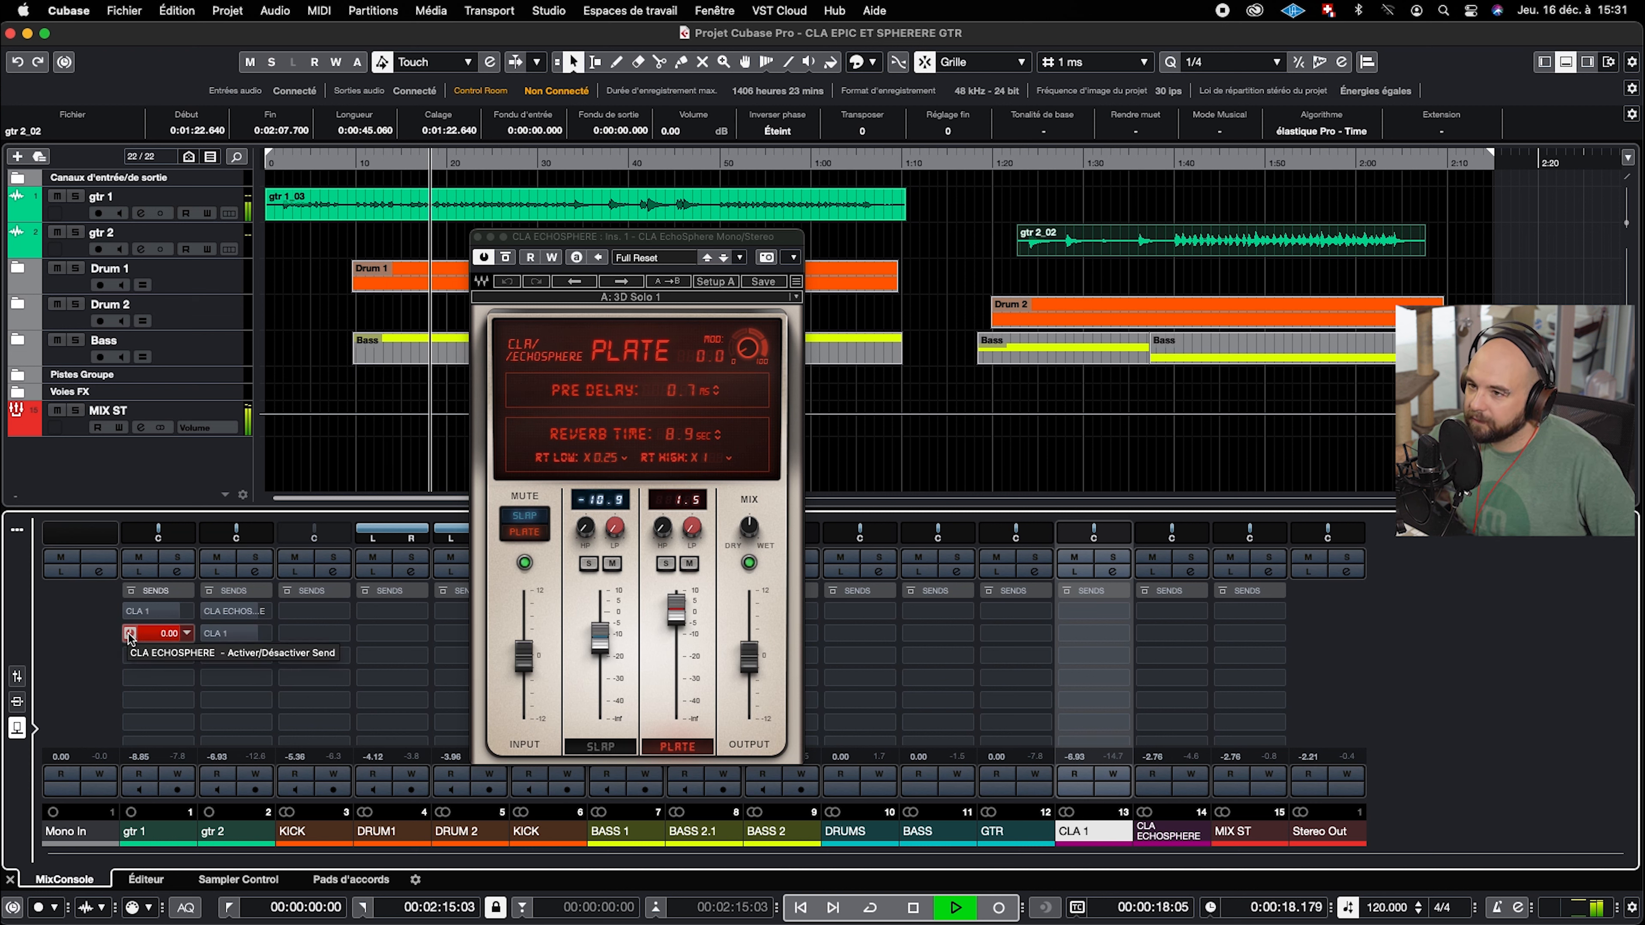
pyautogui.press('space')
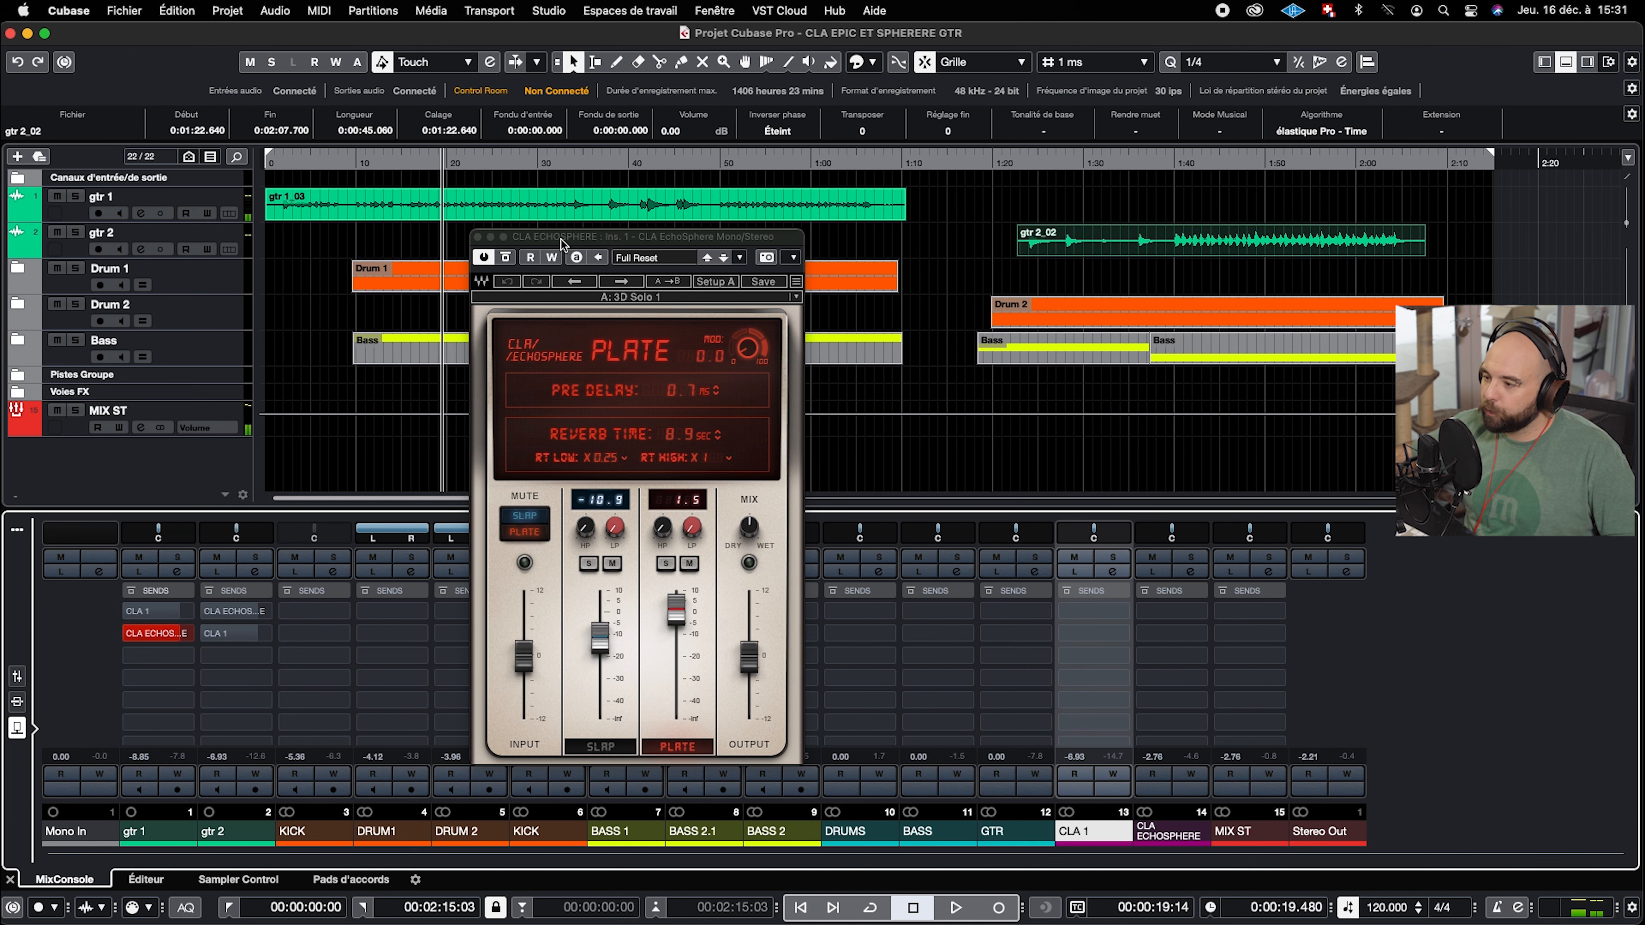
# Move the CLA EchoSphere window clear of the gtr 2, Drum 2 and second Bass parts in the timeline
pyautogui.moveTo(560, 242); pyautogui.dragTo(1096, 235)
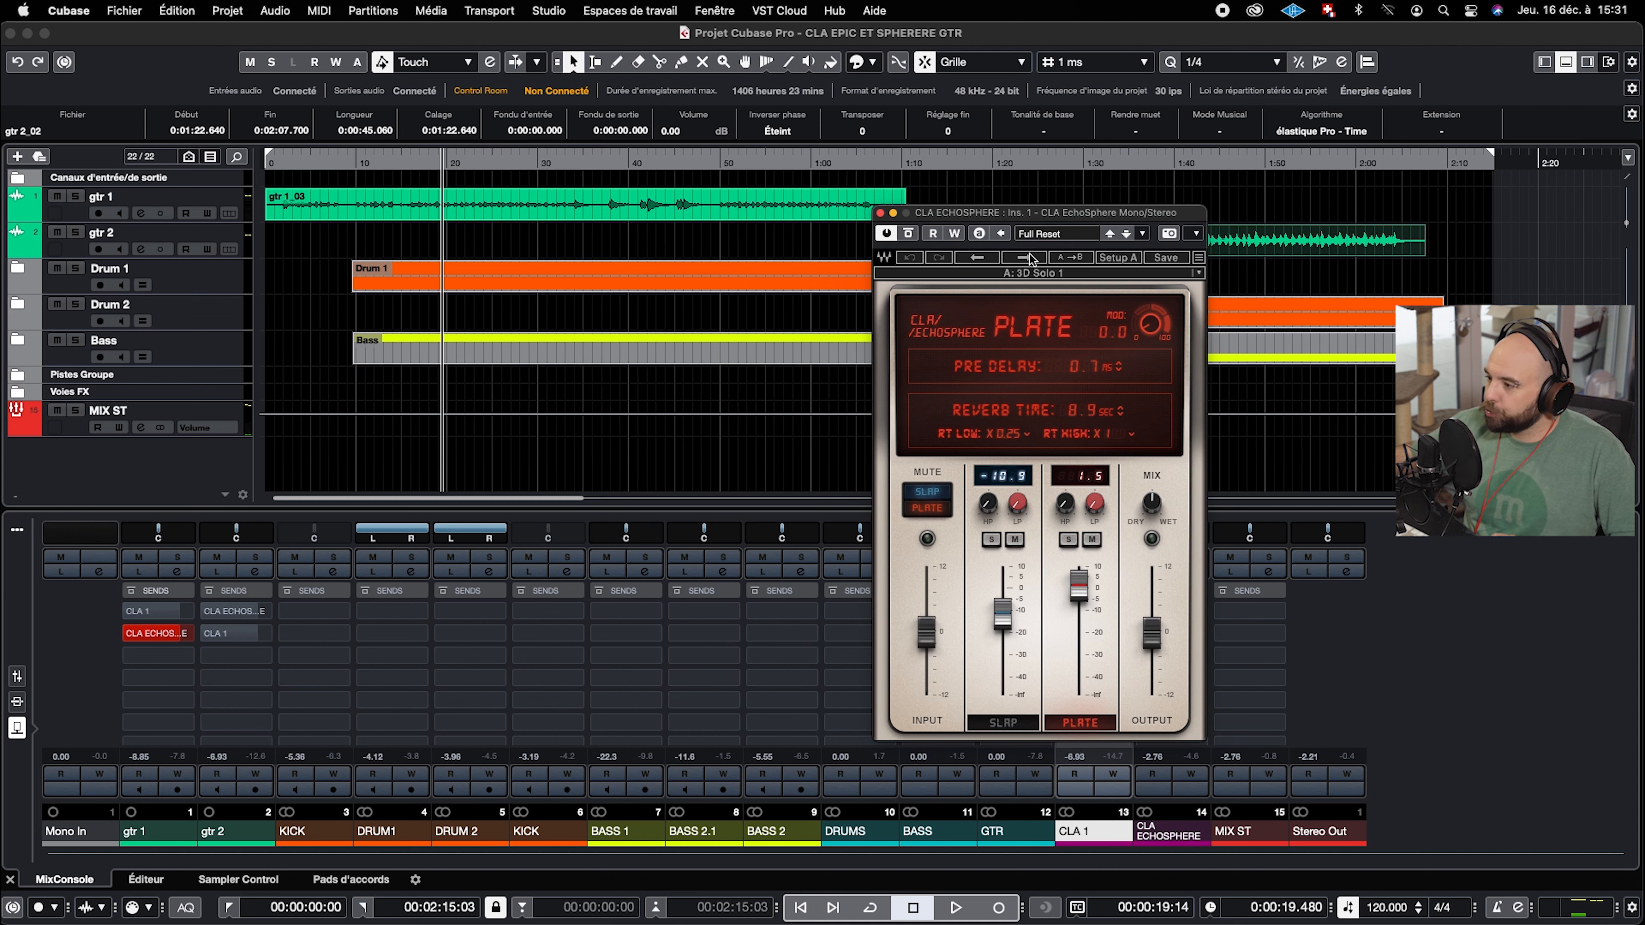
pyautogui.moveTo(1065, 217); pyautogui.dragTo(935, 214)
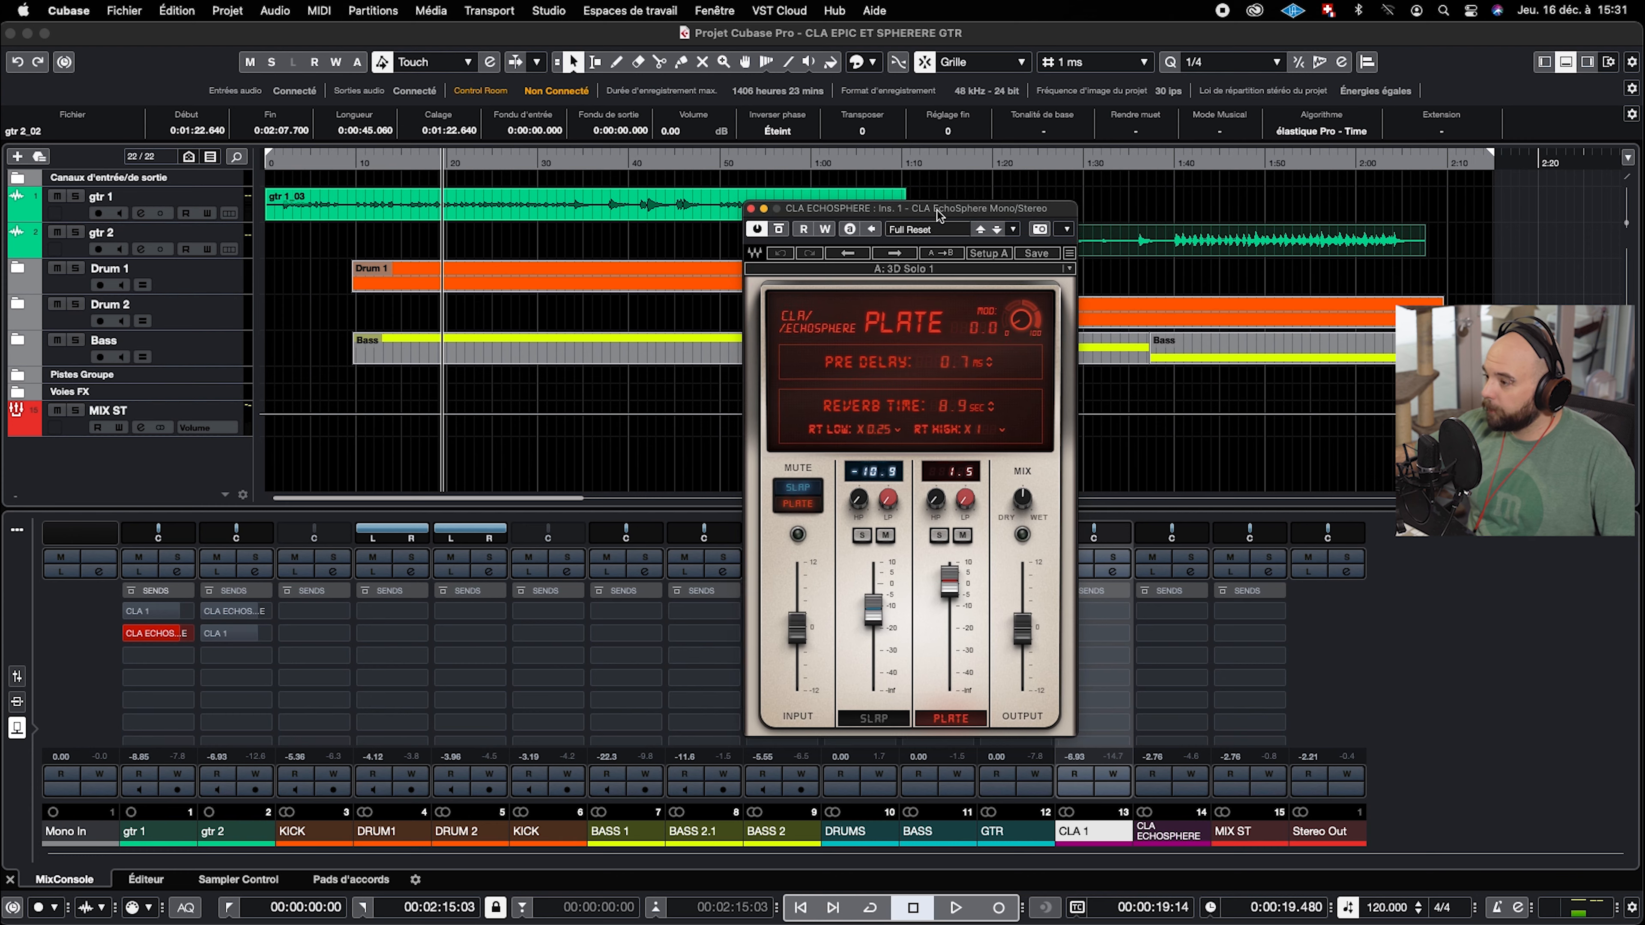
pyautogui.moveTo(937, 211); pyautogui.dragTo(694, 264)
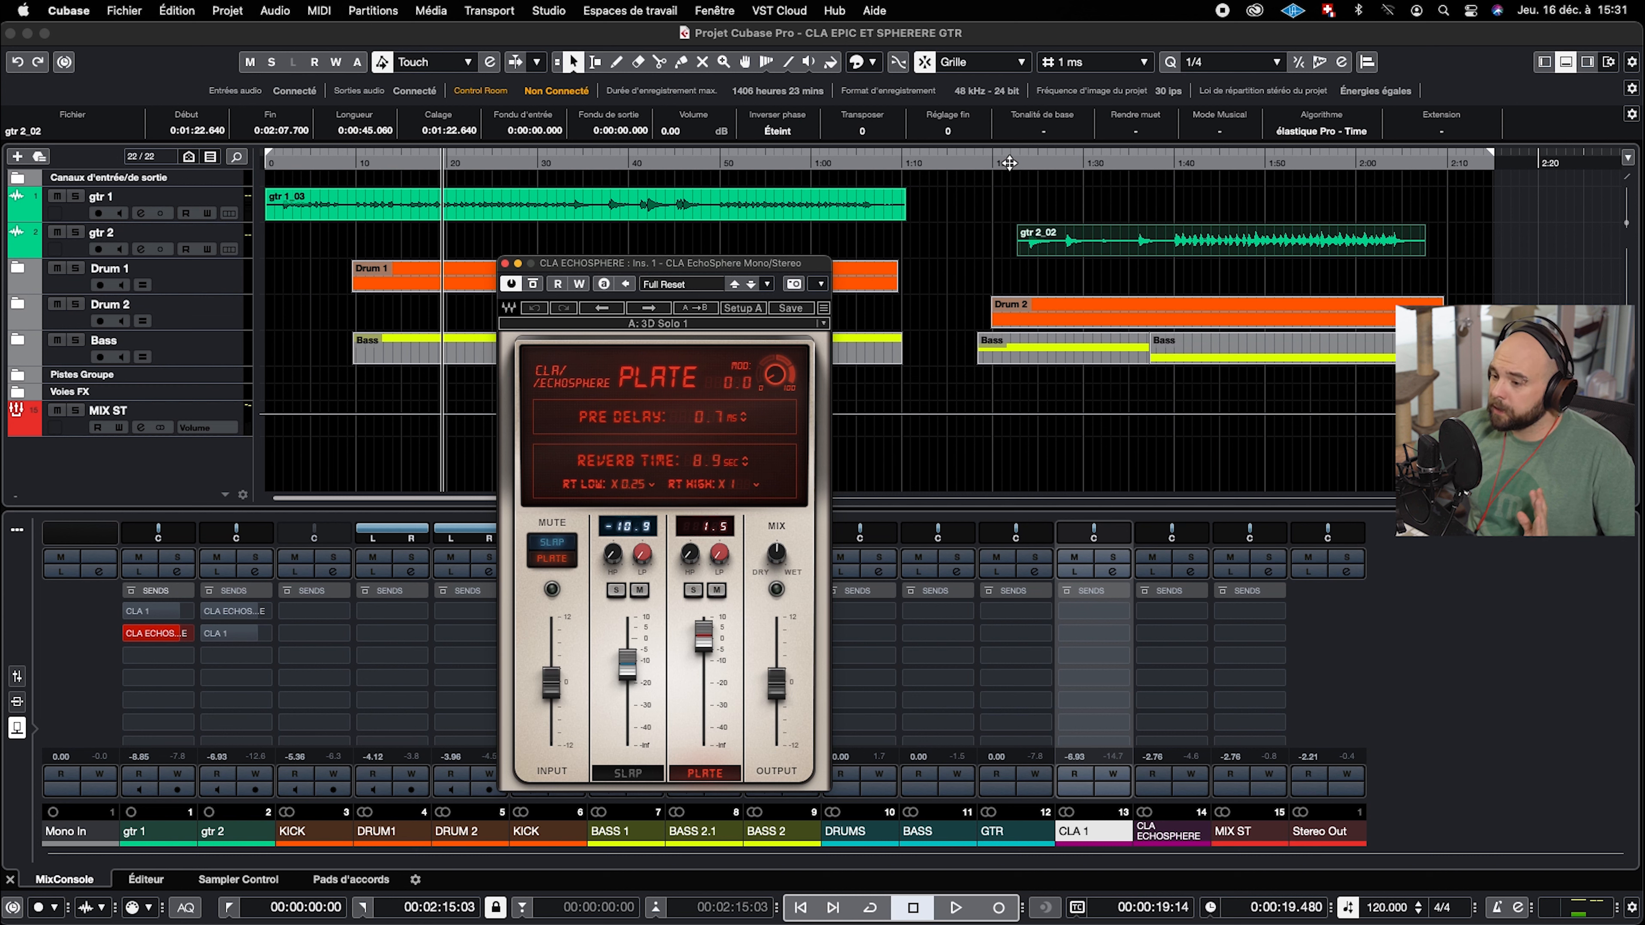
# Show the channel inserts, view the Guitar Rig 6 Basic Chicago preset on gtr 1 and close its window
pyautogui.click(21, 679)
pyautogui.click(17, 705)
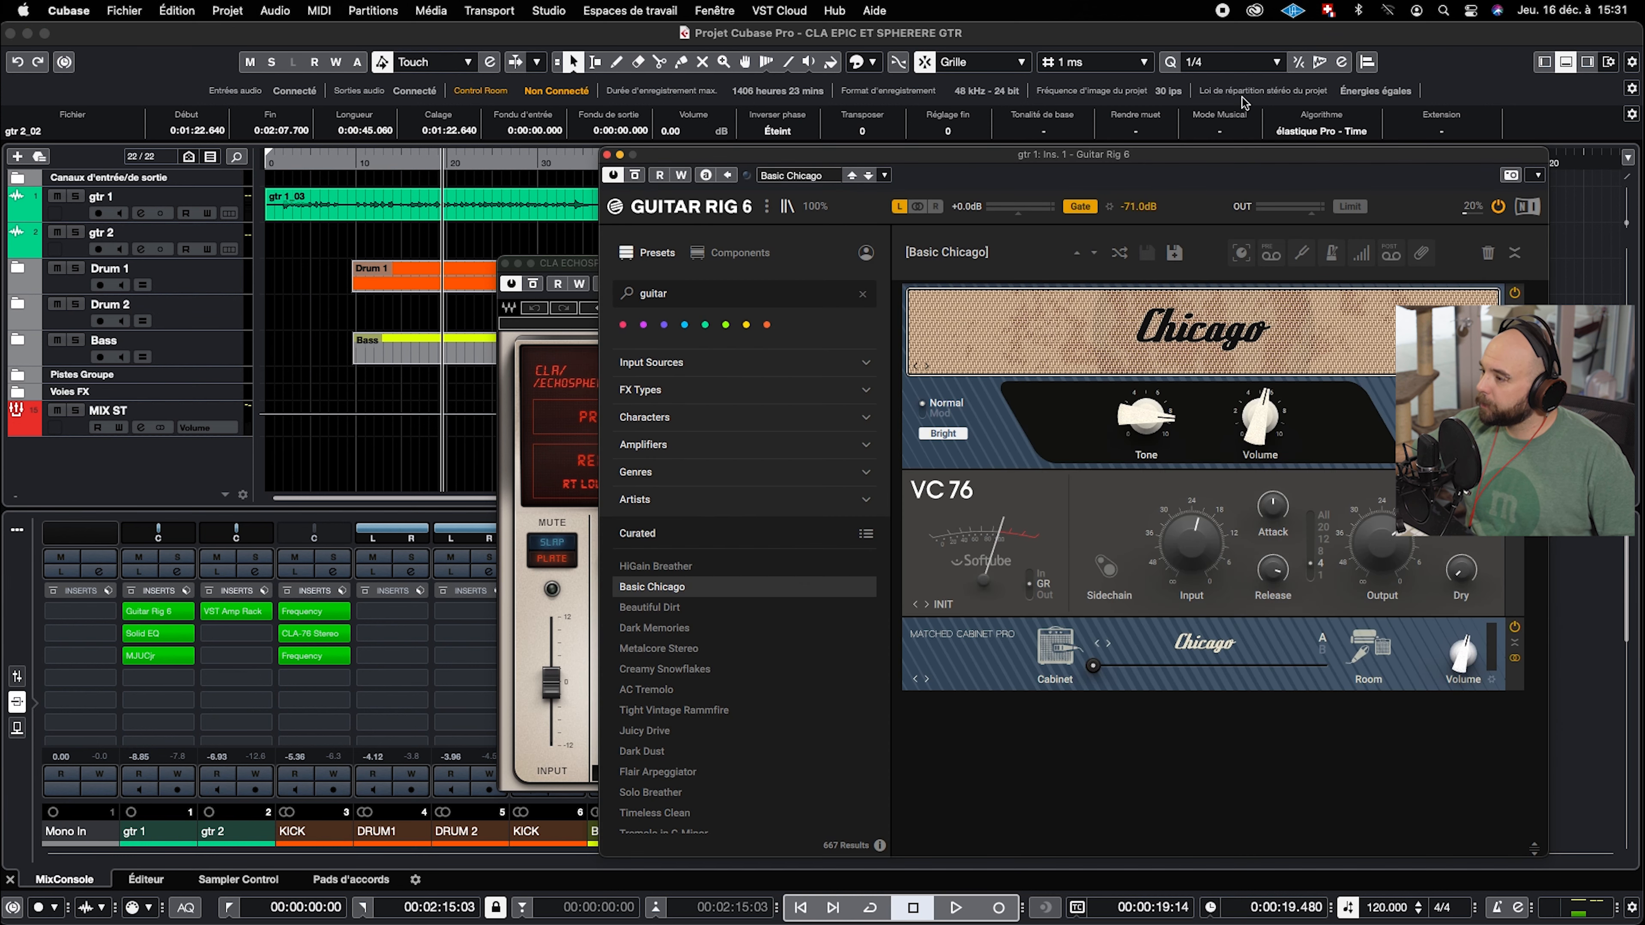
pyautogui.moveTo(1196, 155); pyautogui.dragTo(896, 117)
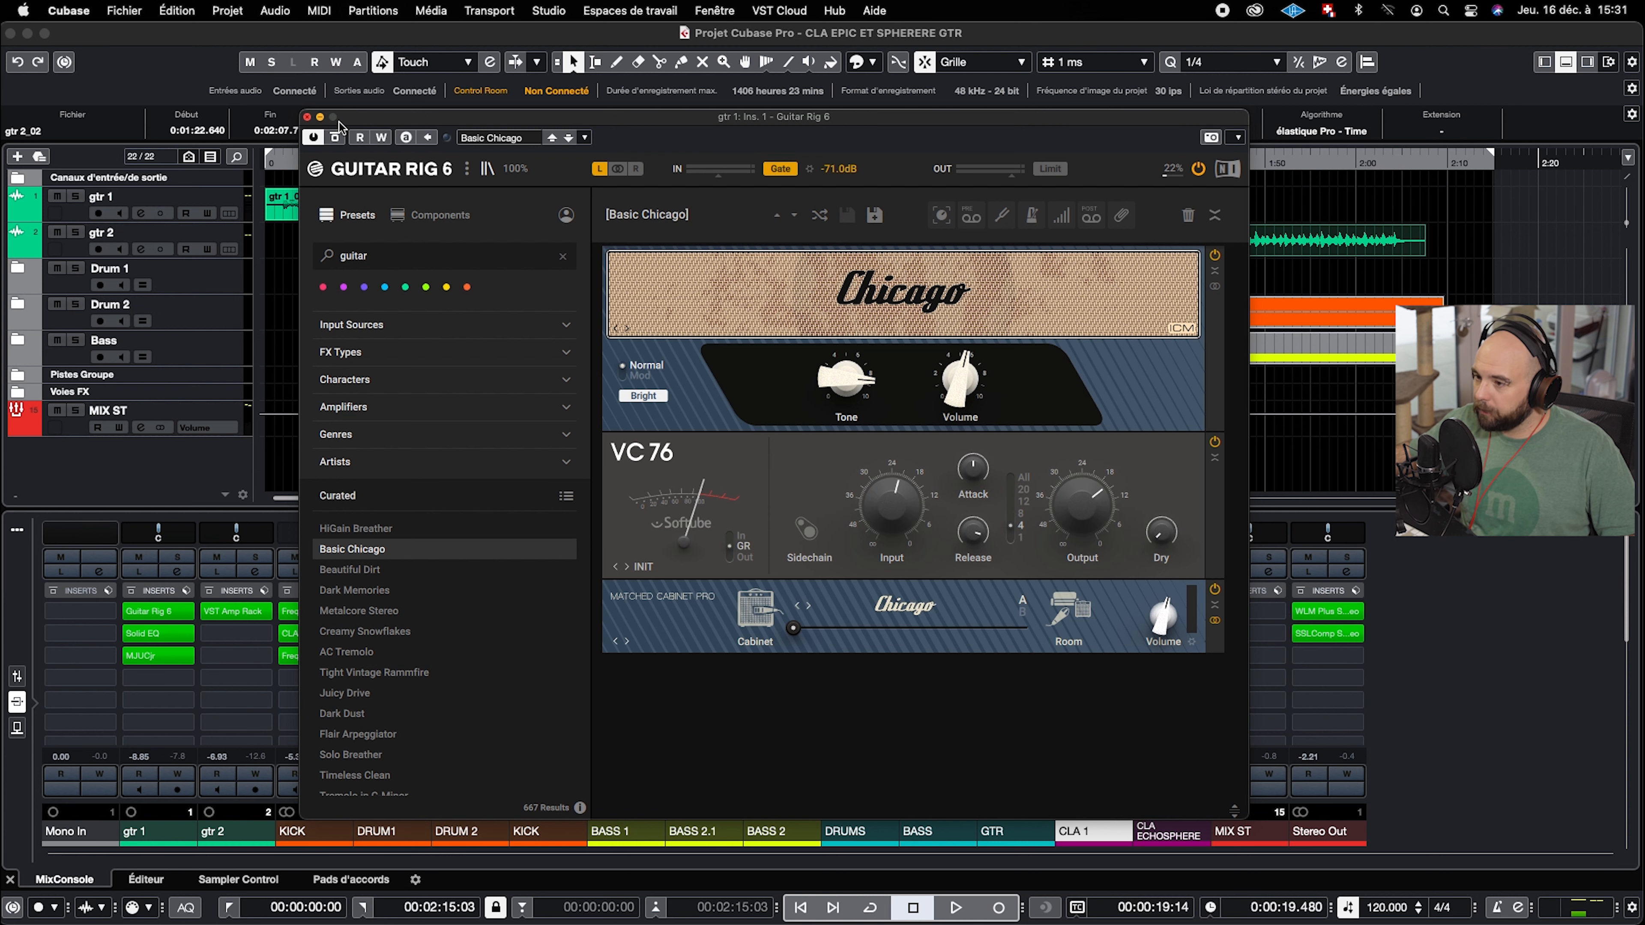
pyautogui.click(307, 117)
# Place the playhead at about 1:22, then view the VST Amp Rack settings on gtr 2 and close its window
pyautogui.click(1012, 162)
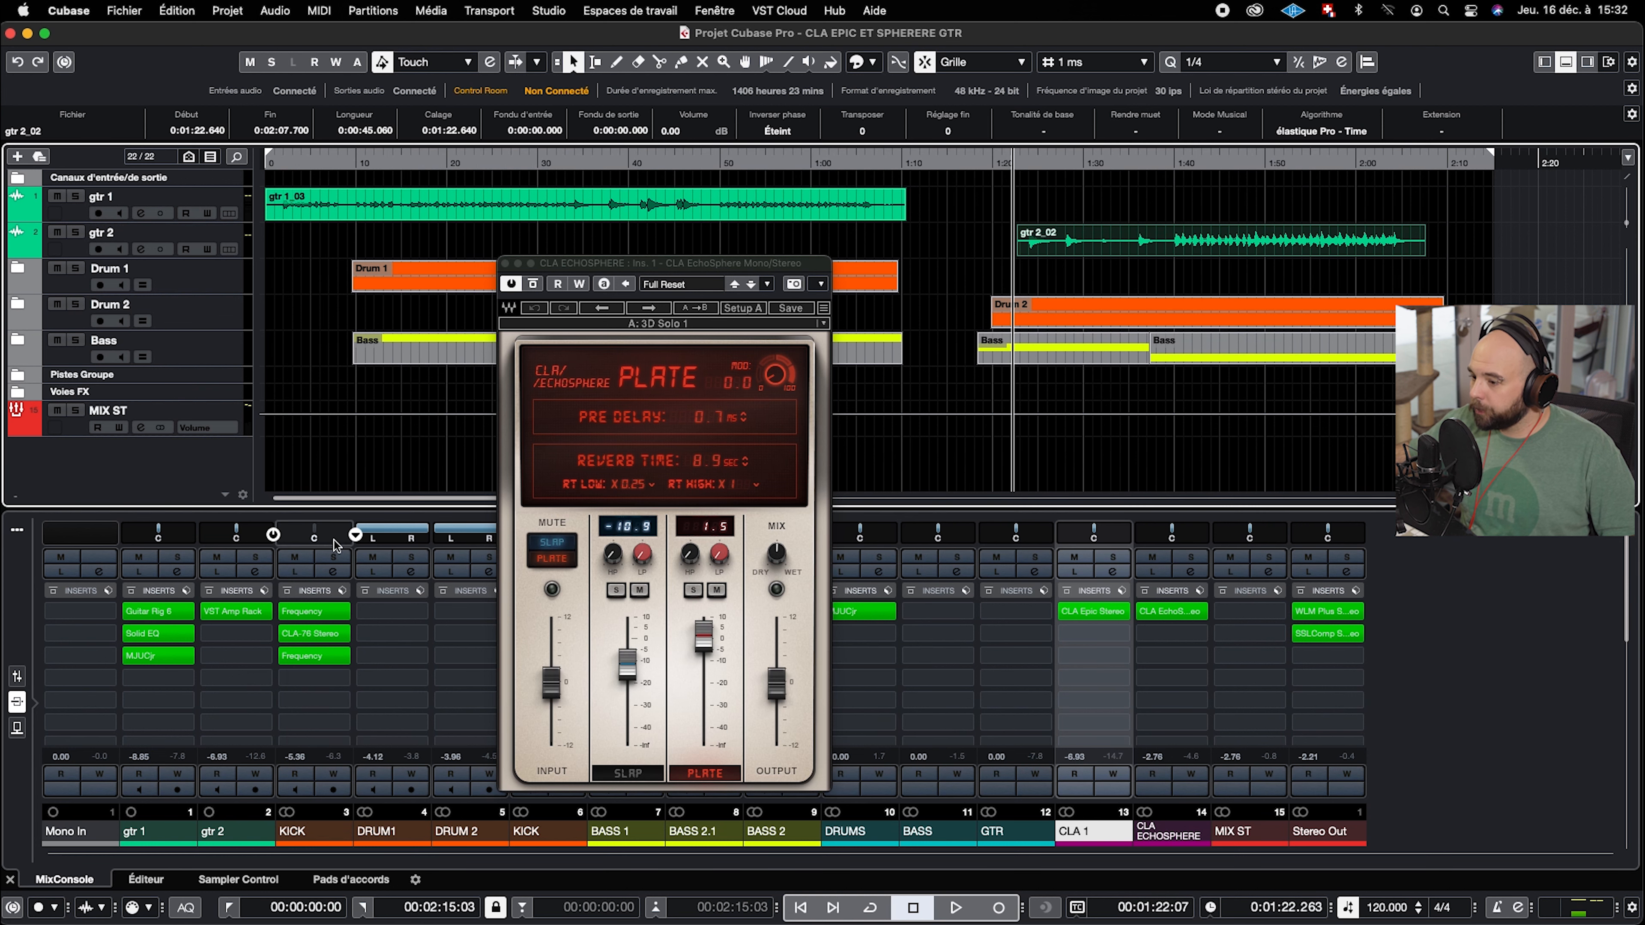
pyautogui.click(227, 612)
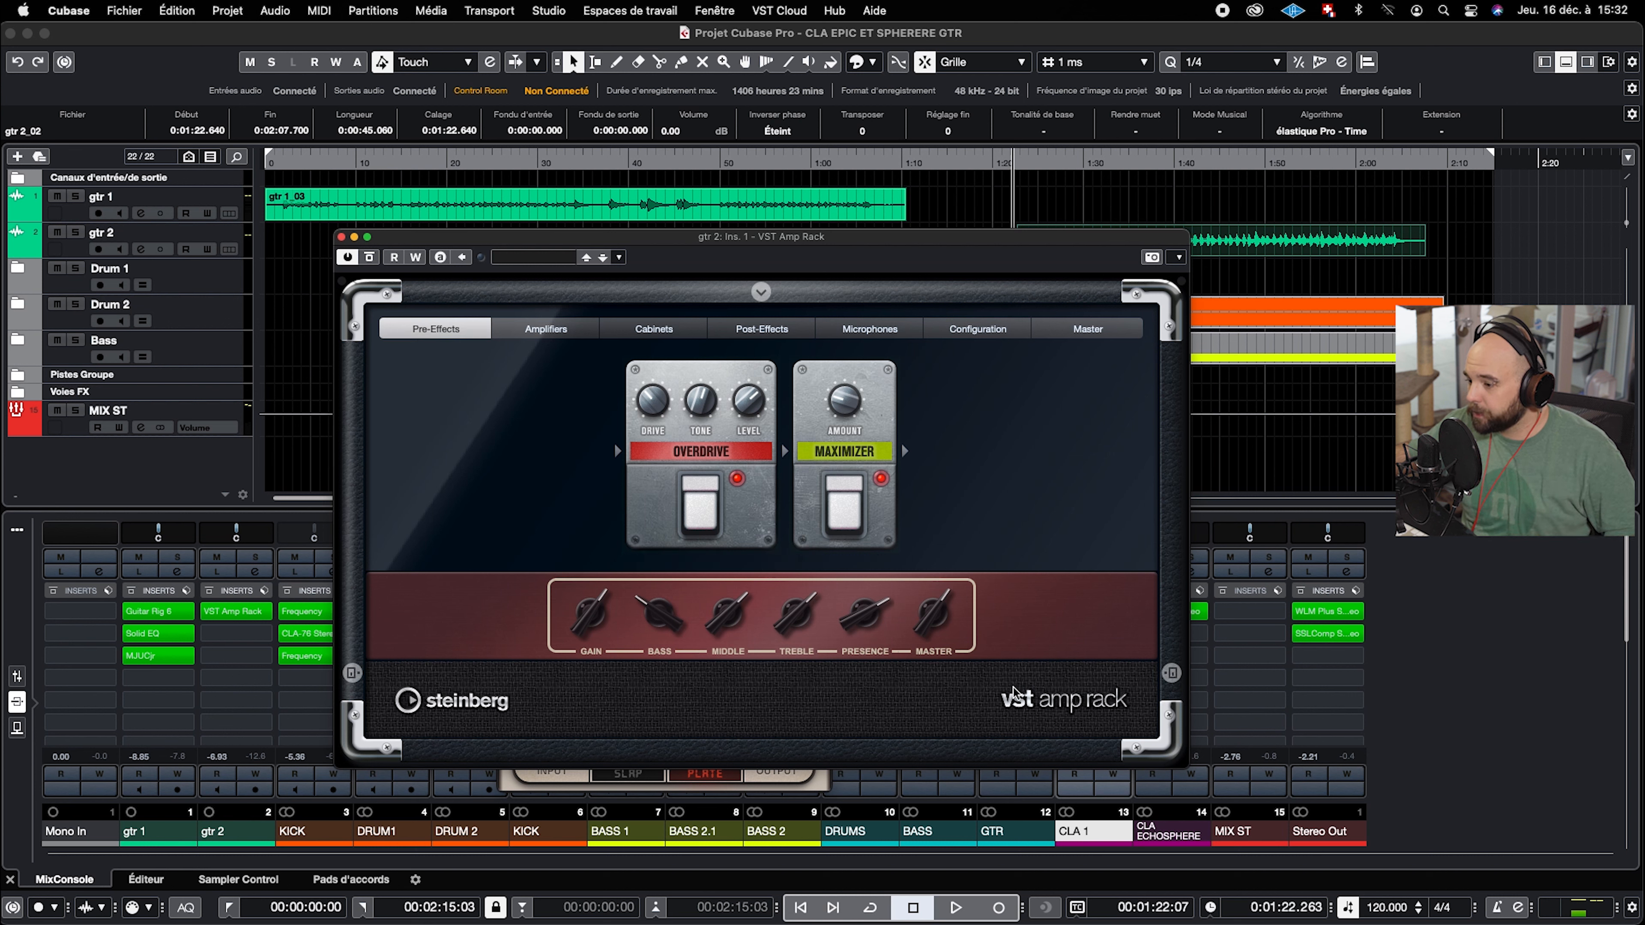
pyautogui.moveTo(999, 688)
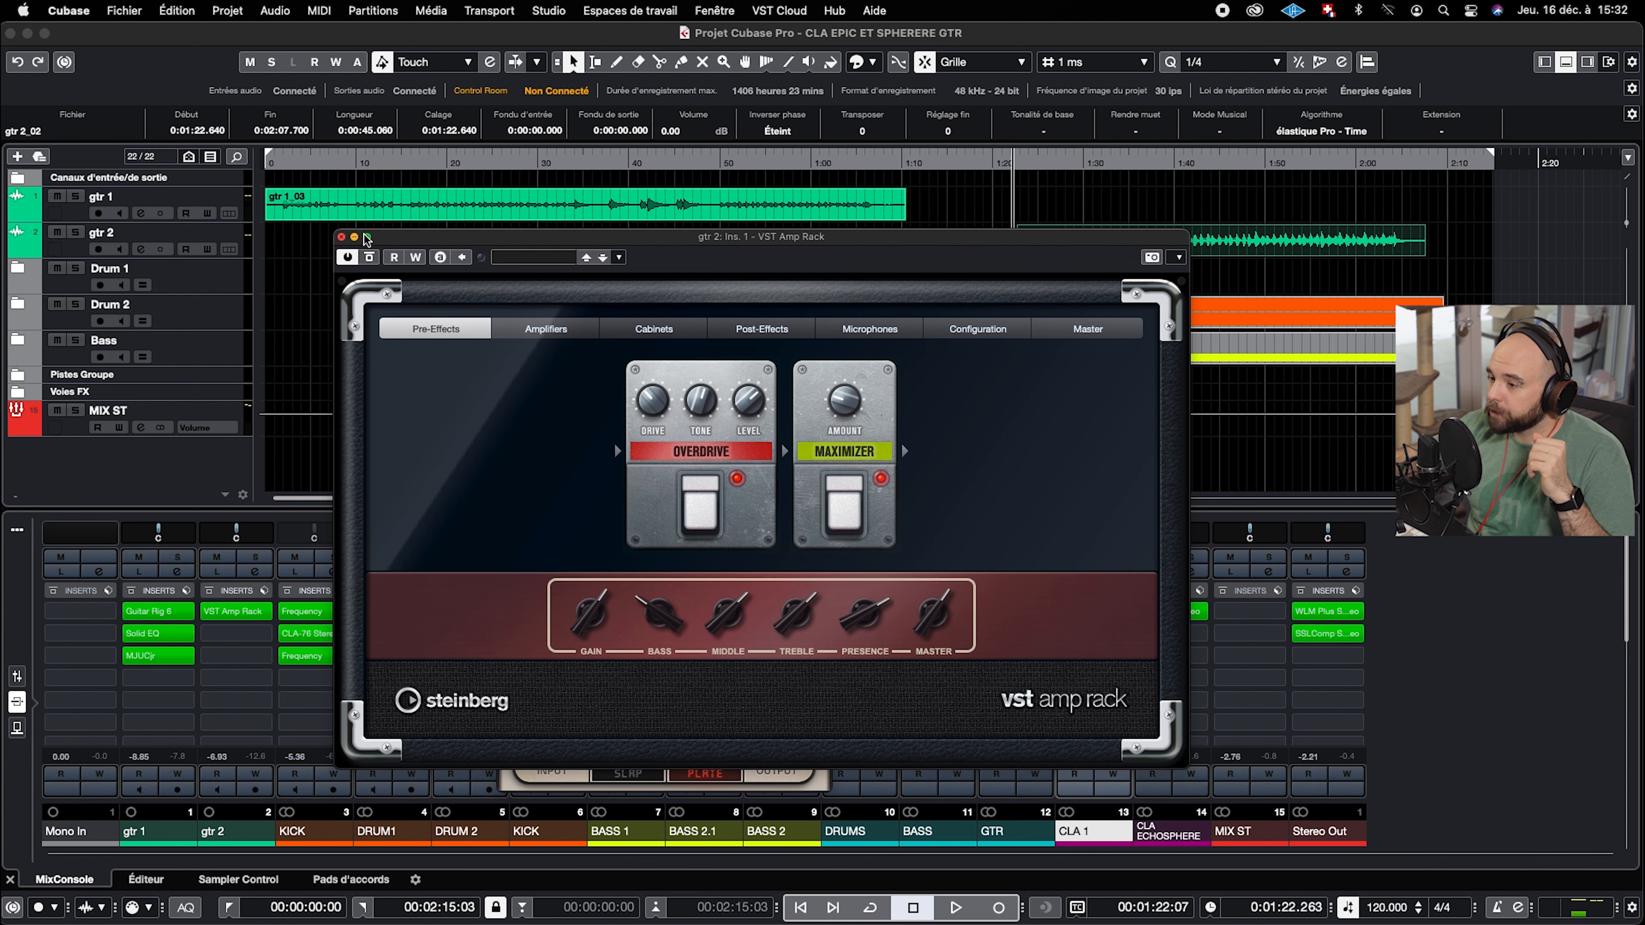
pyautogui.click(342, 238)
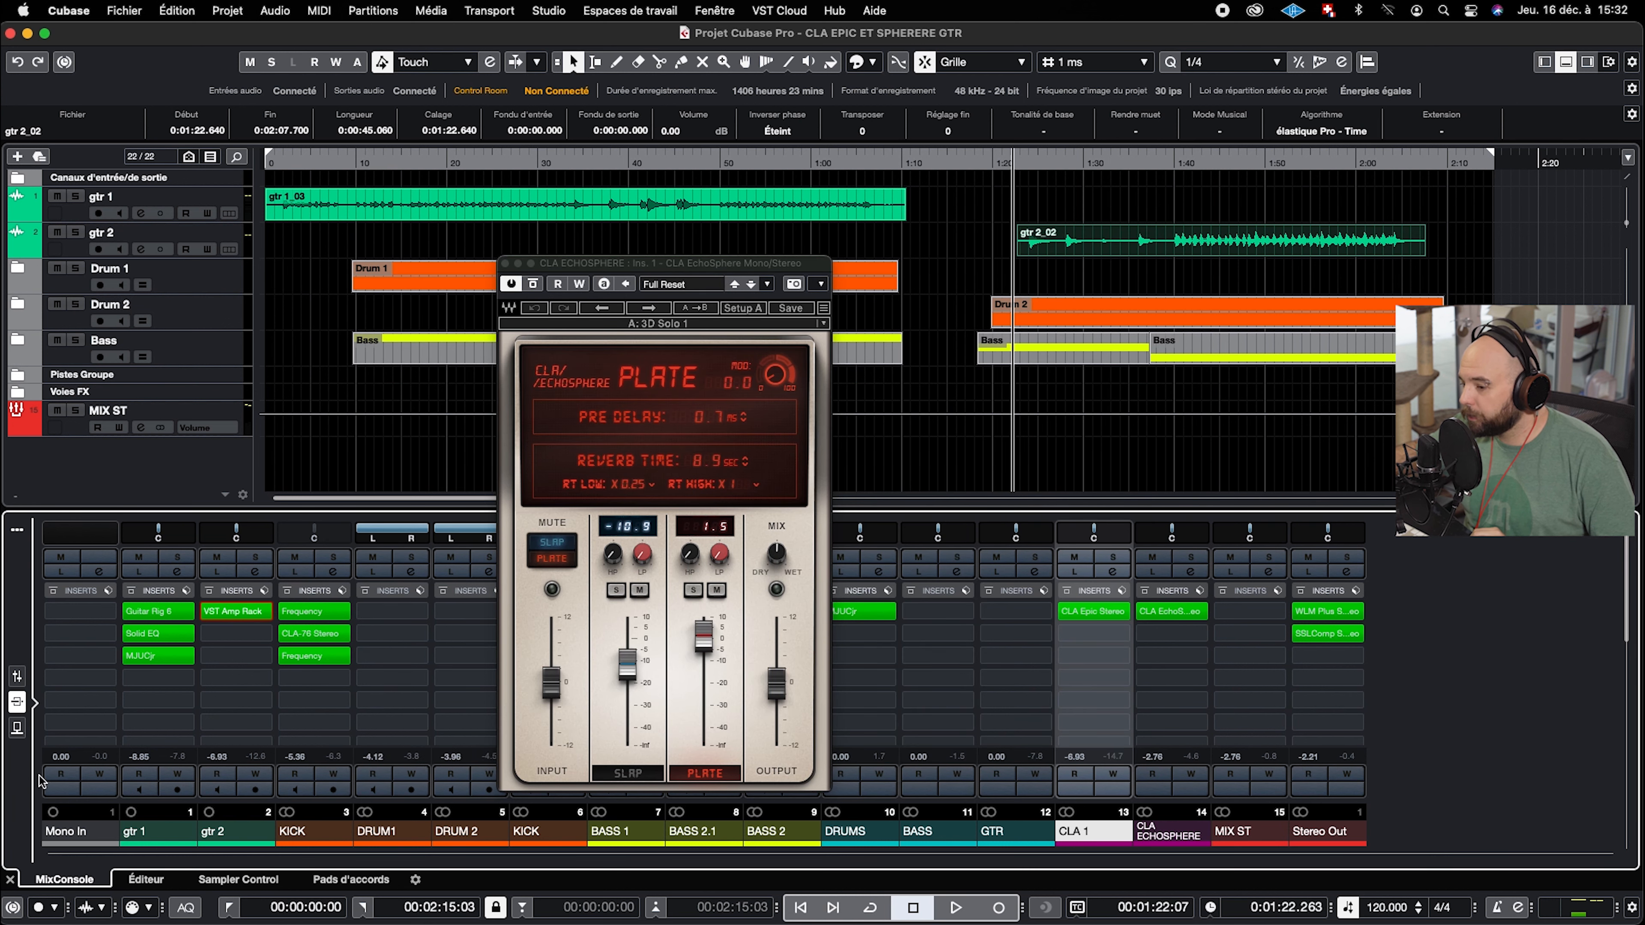
# Turn off gtr 1's CLA ECHOSPHERE send and play gtr 2 without sends from about 1:22, stopping at about 1:43
pyautogui.click(17, 729)
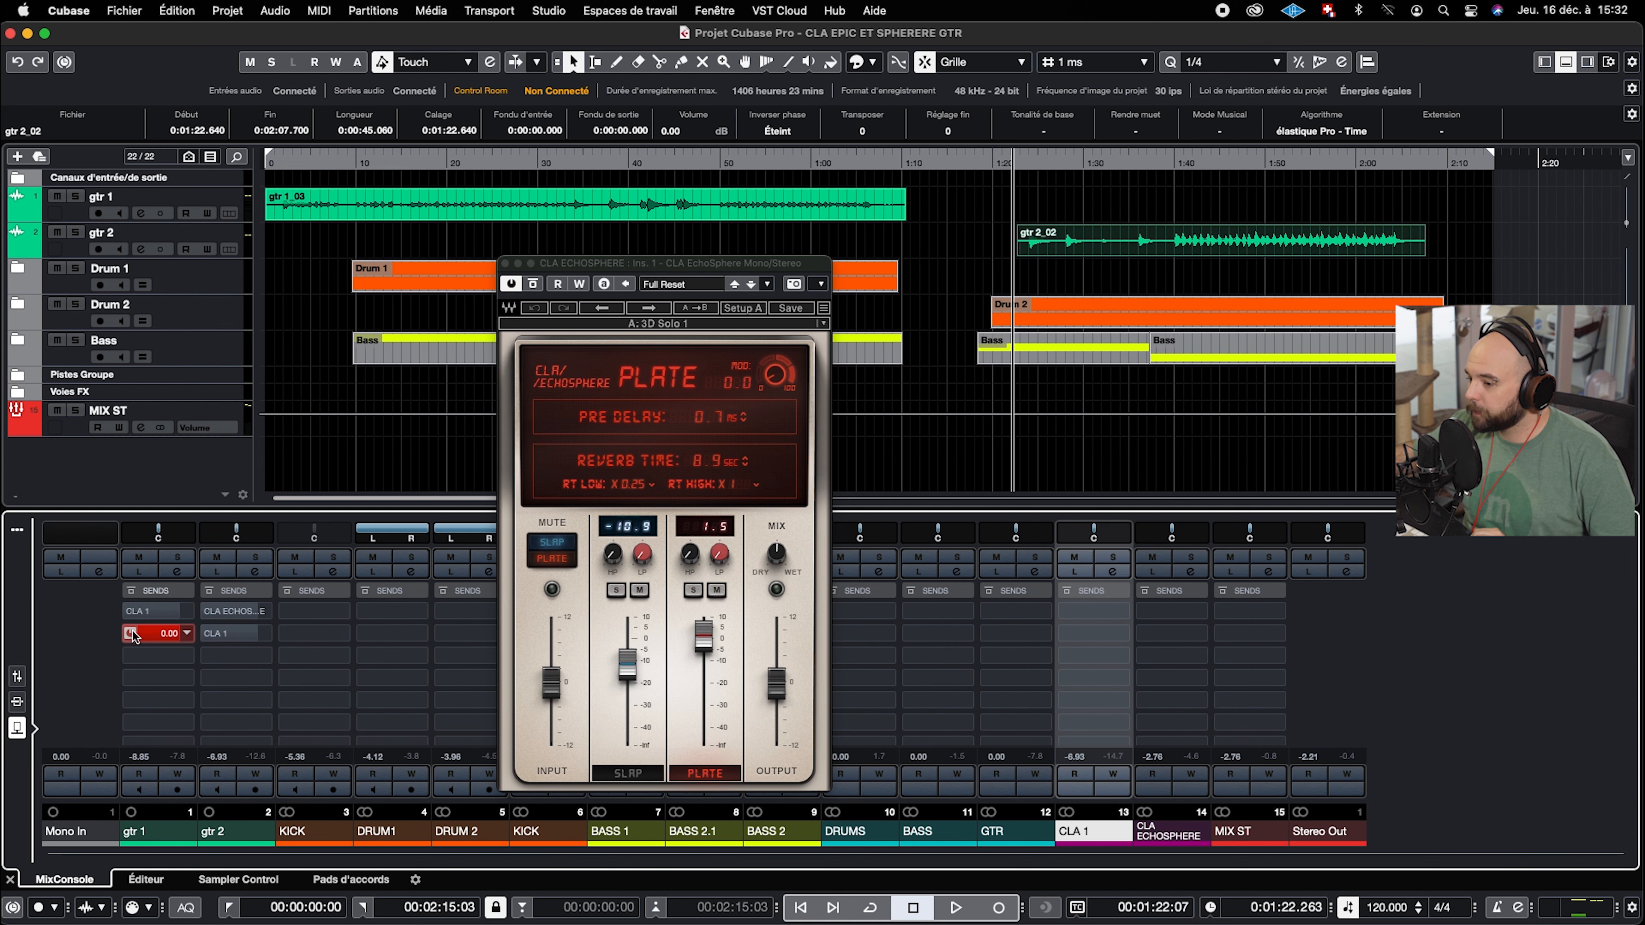
pyautogui.moveTo(576, 266); pyautogui.dragTo(376, 243)
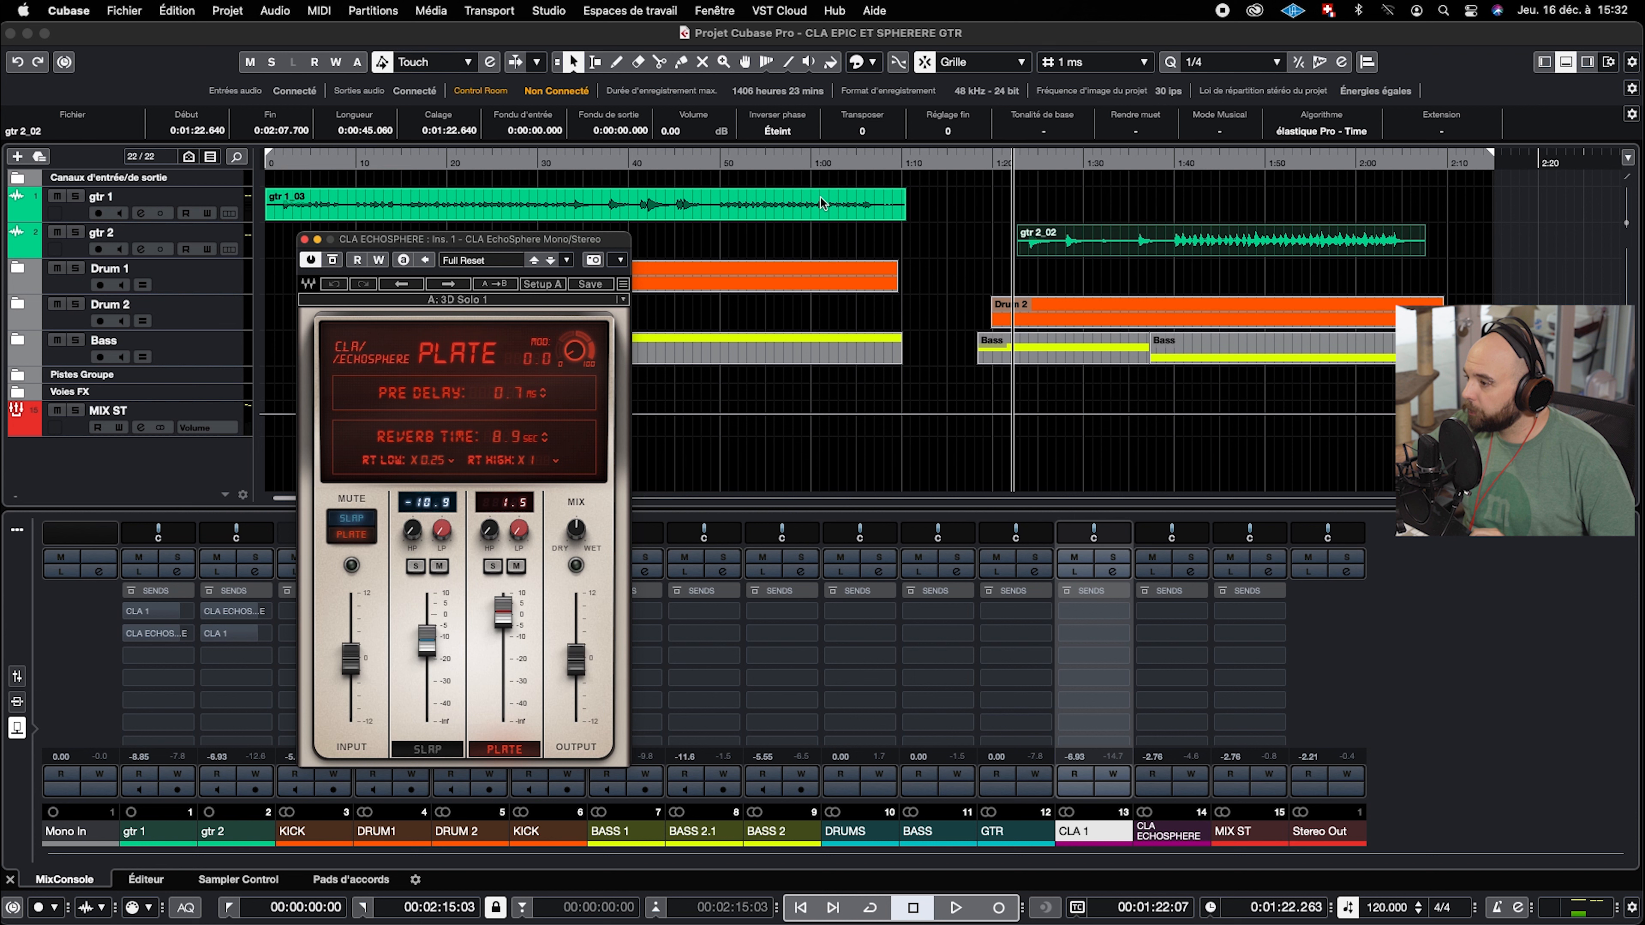
pyautogui.press('space')
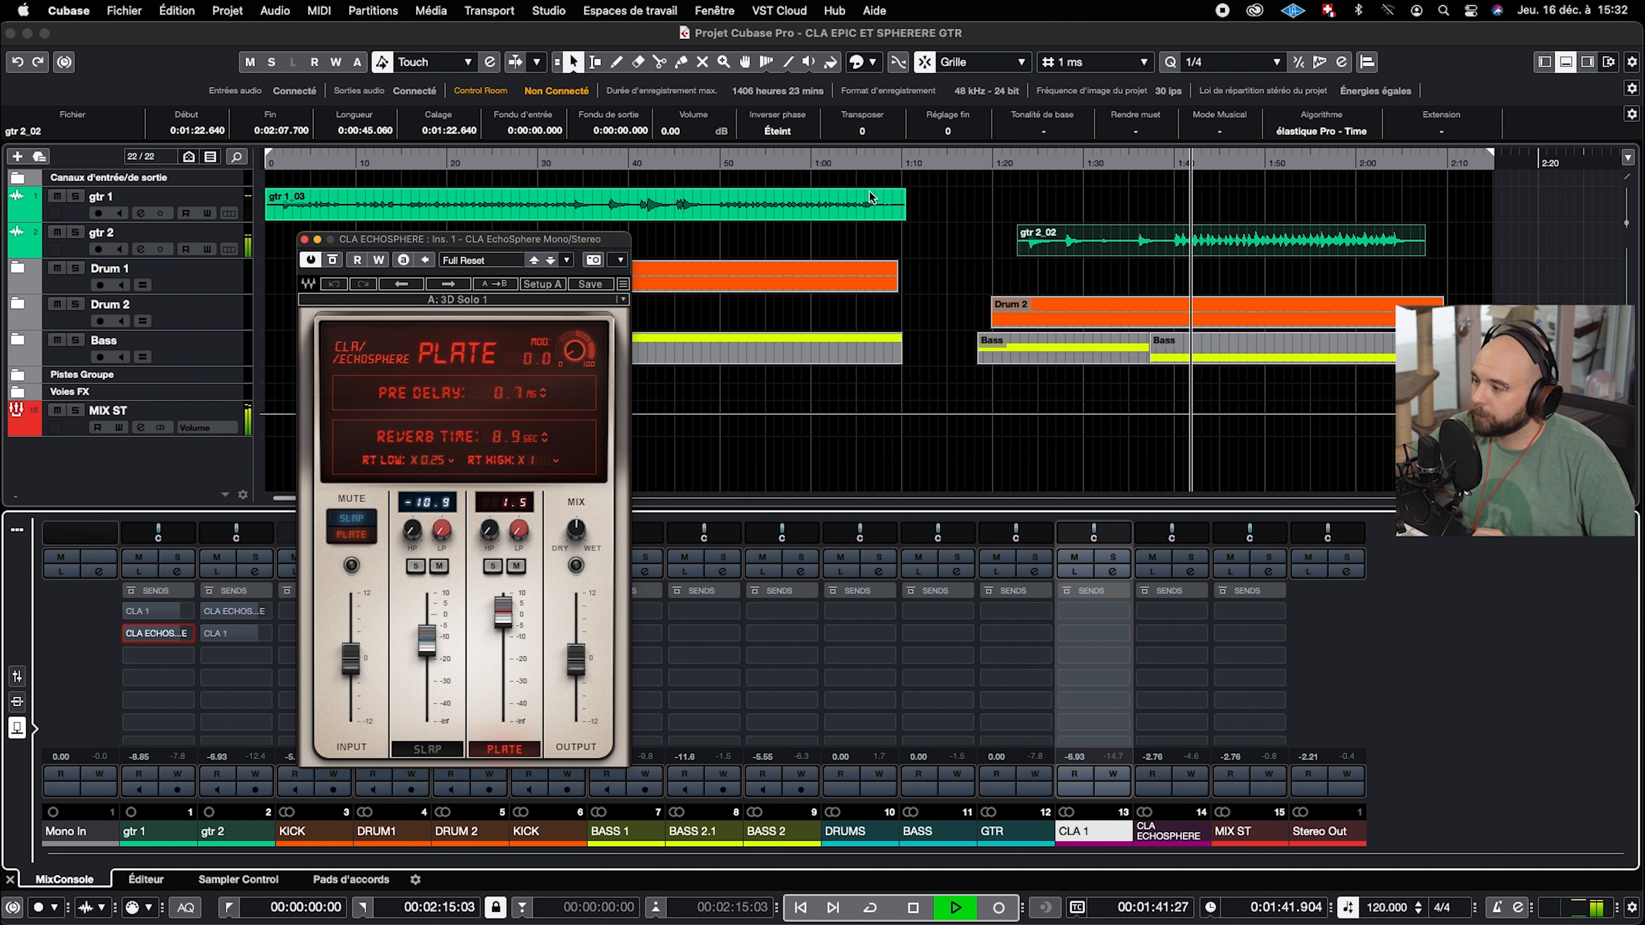
pyautogui.press('space')
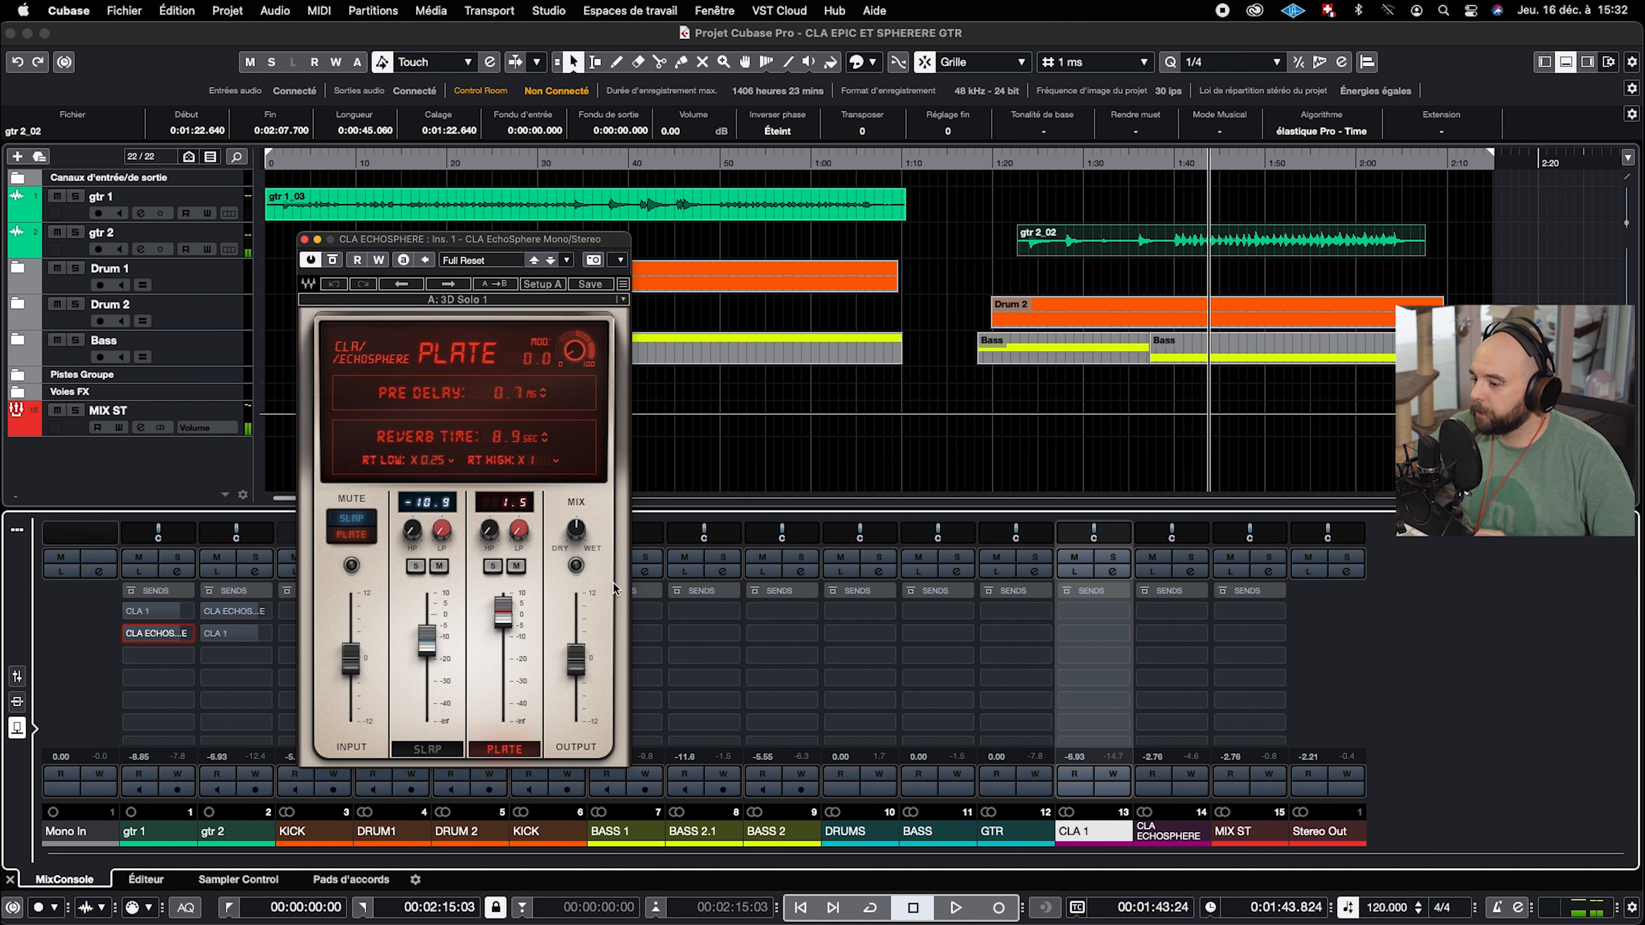
# Enable gtr 2's CLA ECHOSPHERE send, play from about 1:22 to about 1:56 and close the CLA EchoSphere window
pyautogui.click(202, 612)
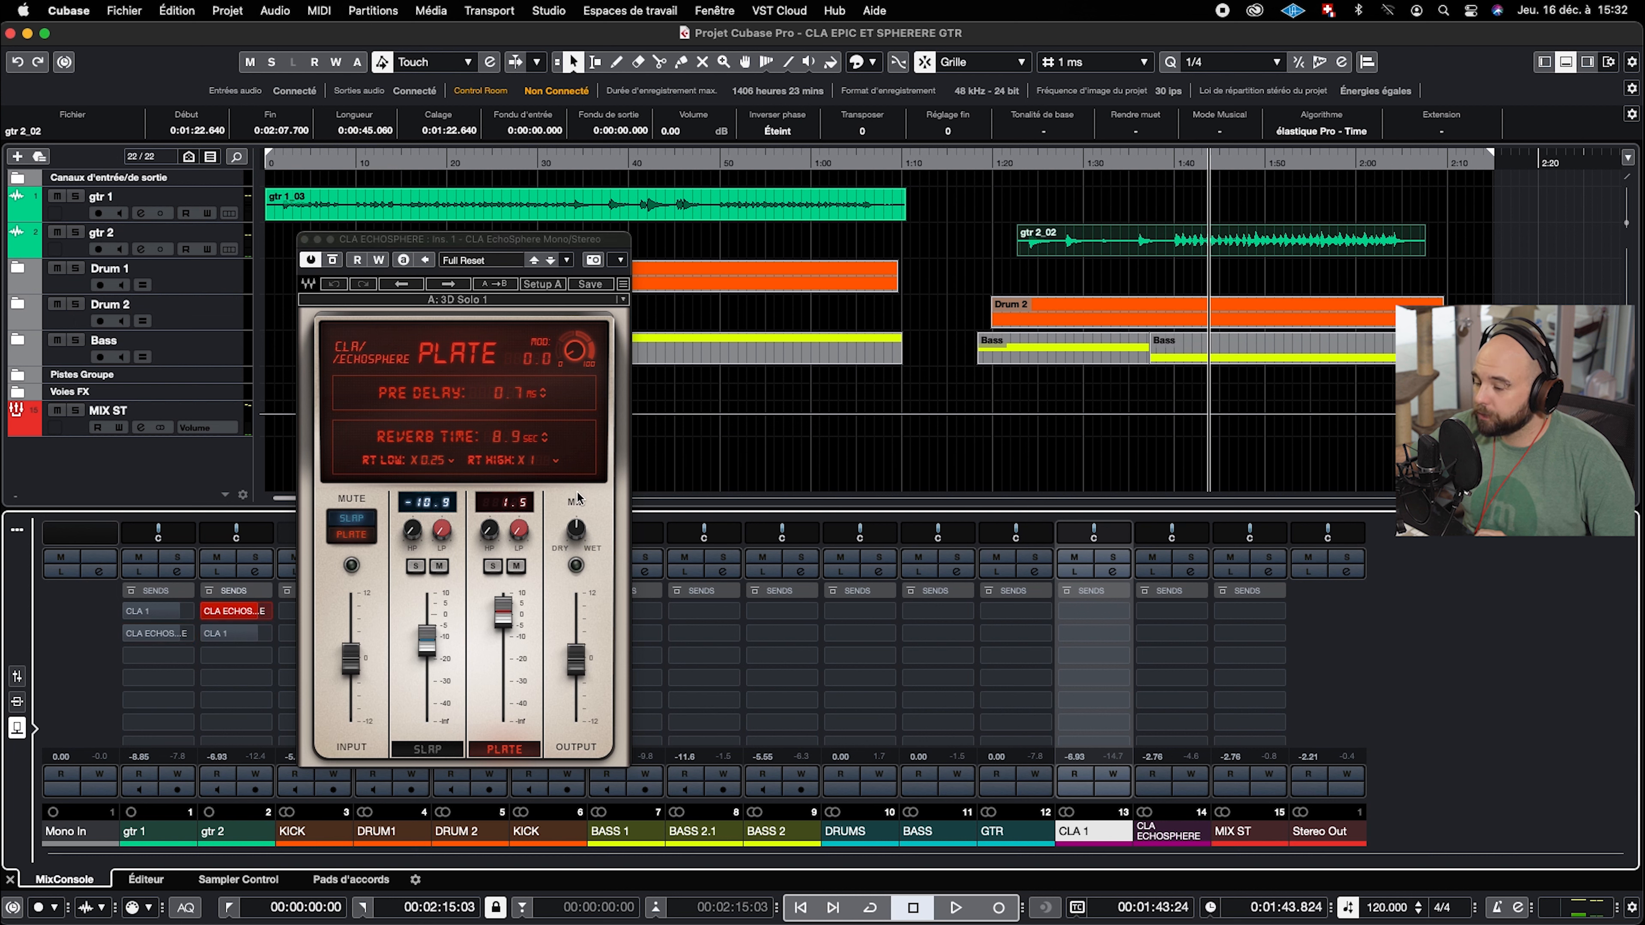
pyautogui.click(1020, 158)
pyautogui.press('space')
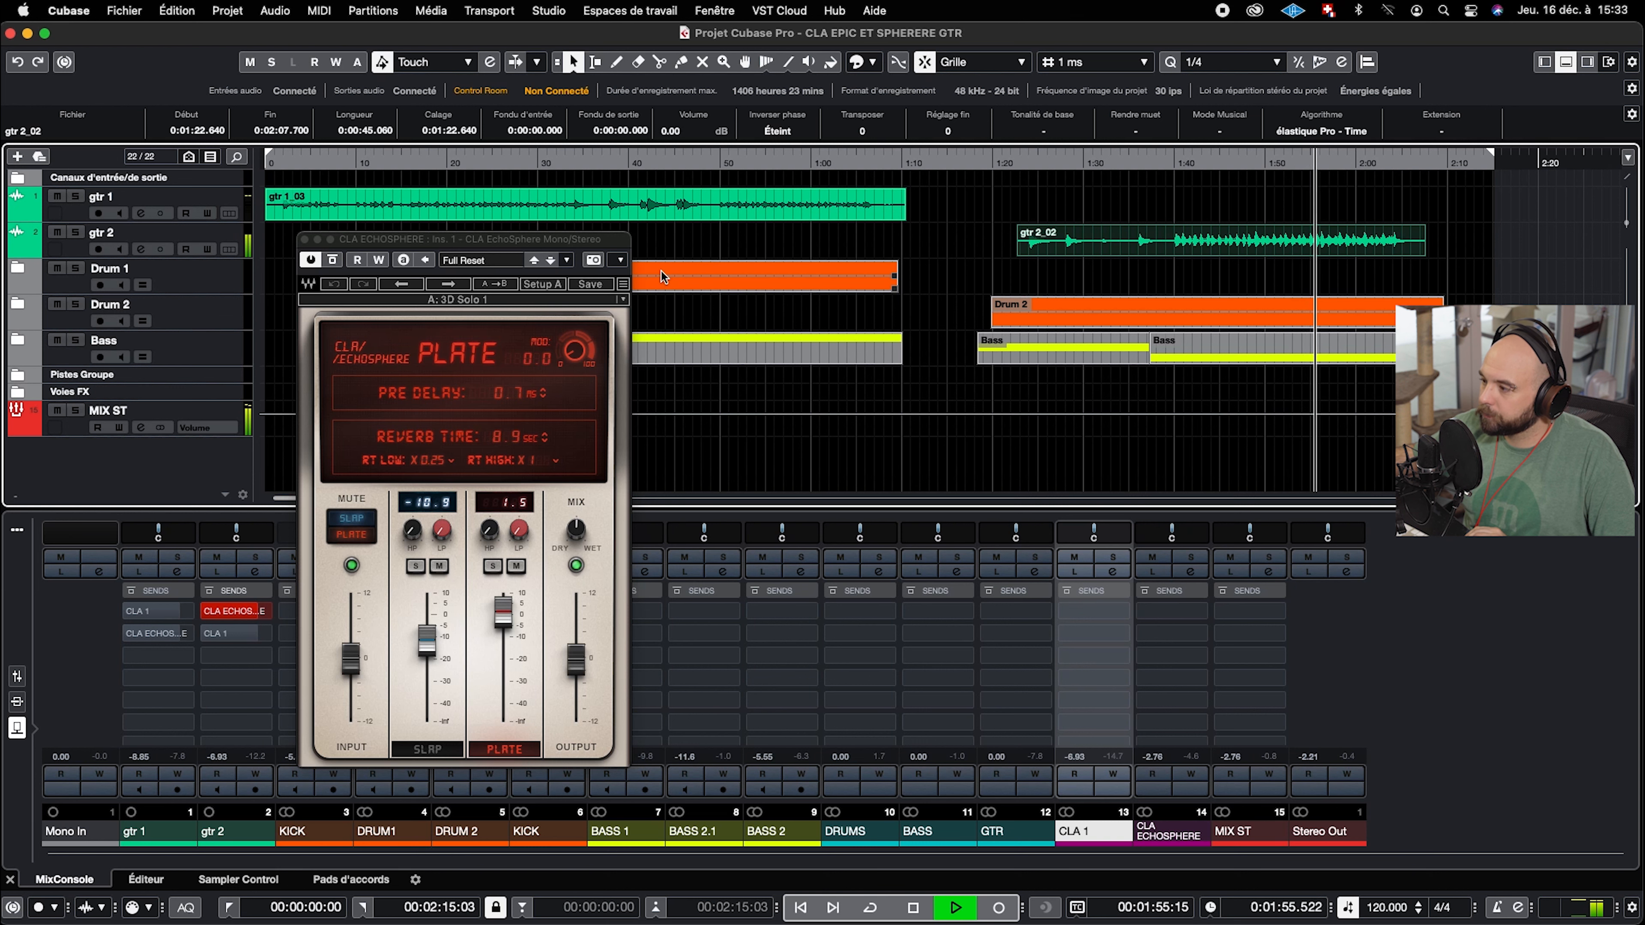
pyautogui.press('space')
pyautogui.click(302, 240)
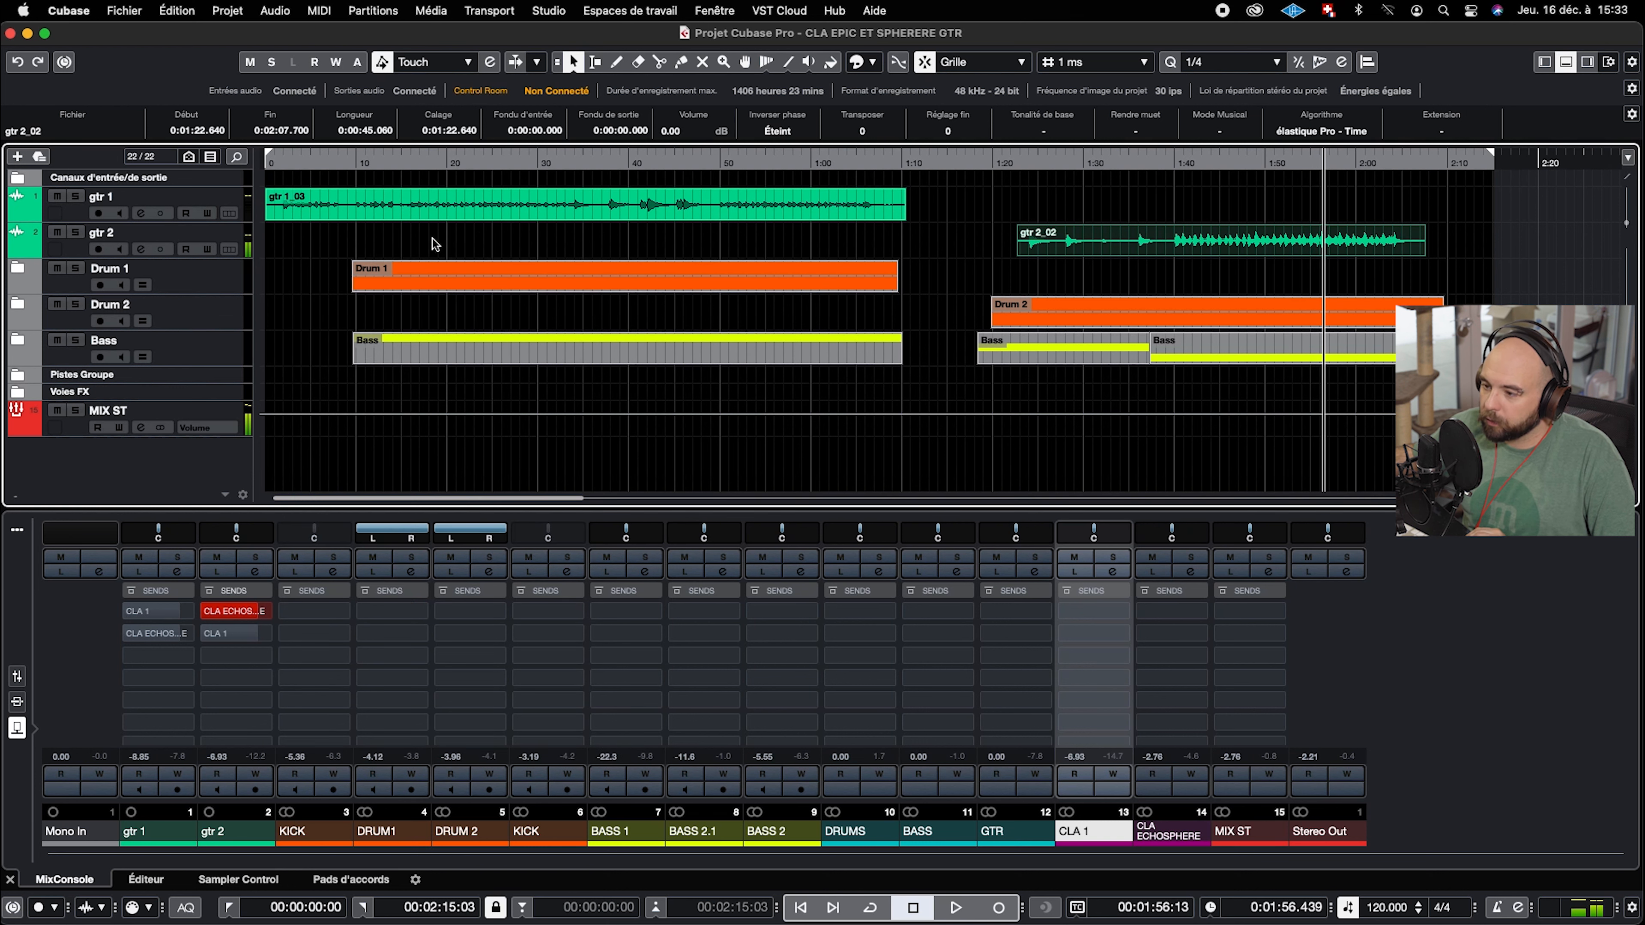
# Switch gtr 2's active send from CLA ECHOSPHERE to CLA 1 and open CLA Epic clear of the gtr 2 part
pyautogui.click(1171, 161)
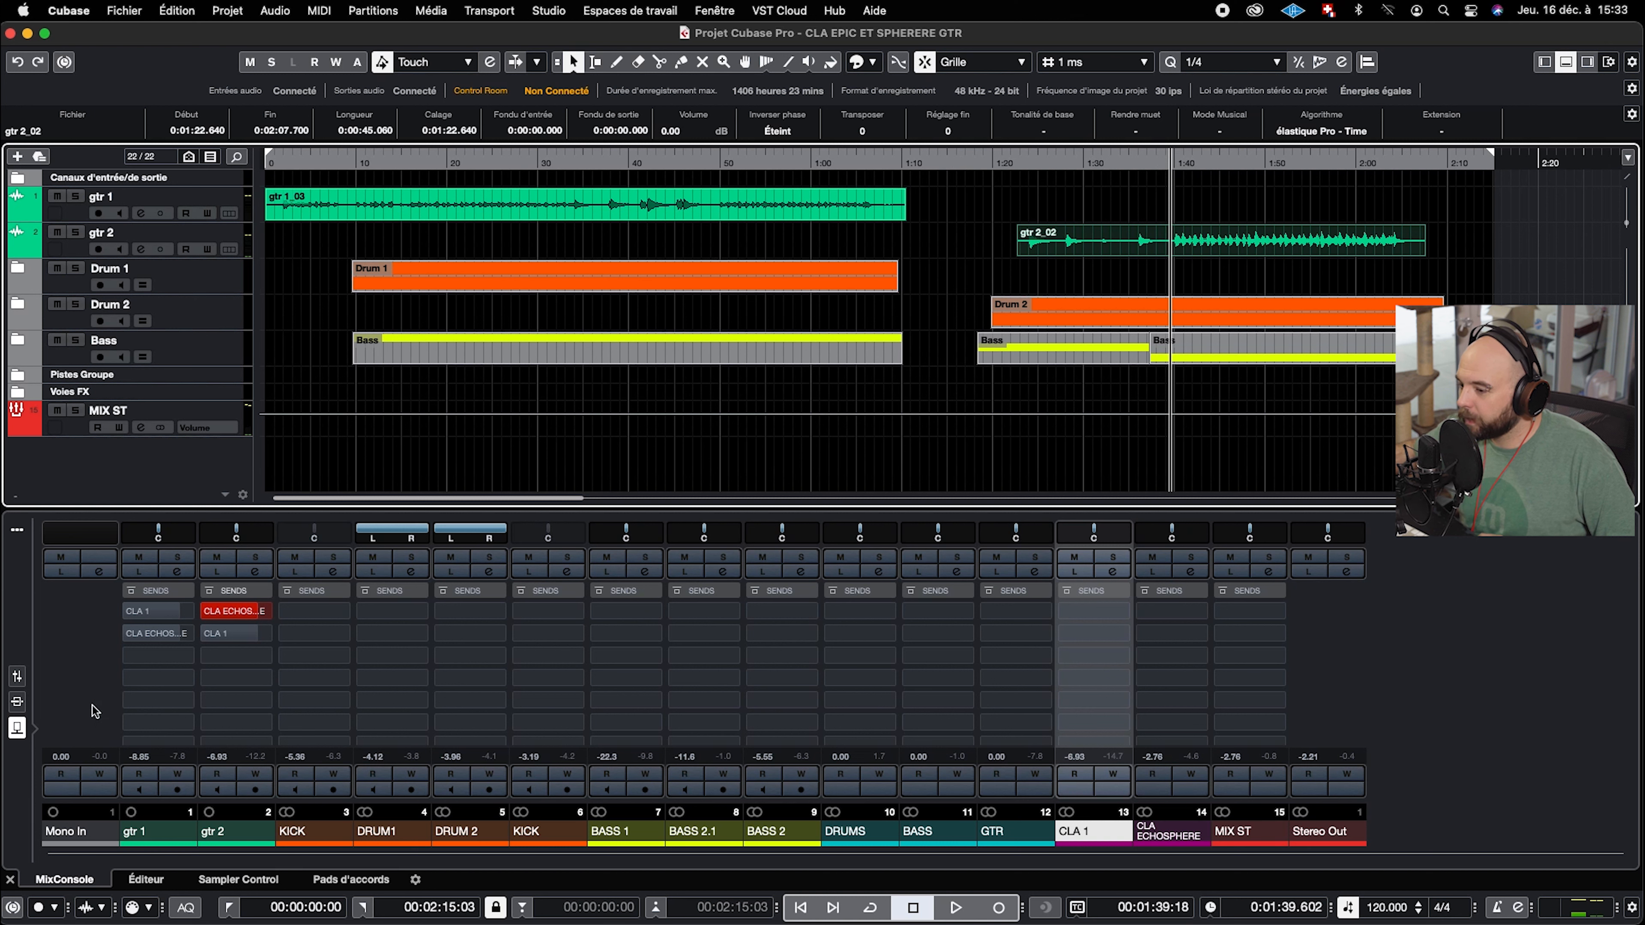
pyautogui.click(213, 634)
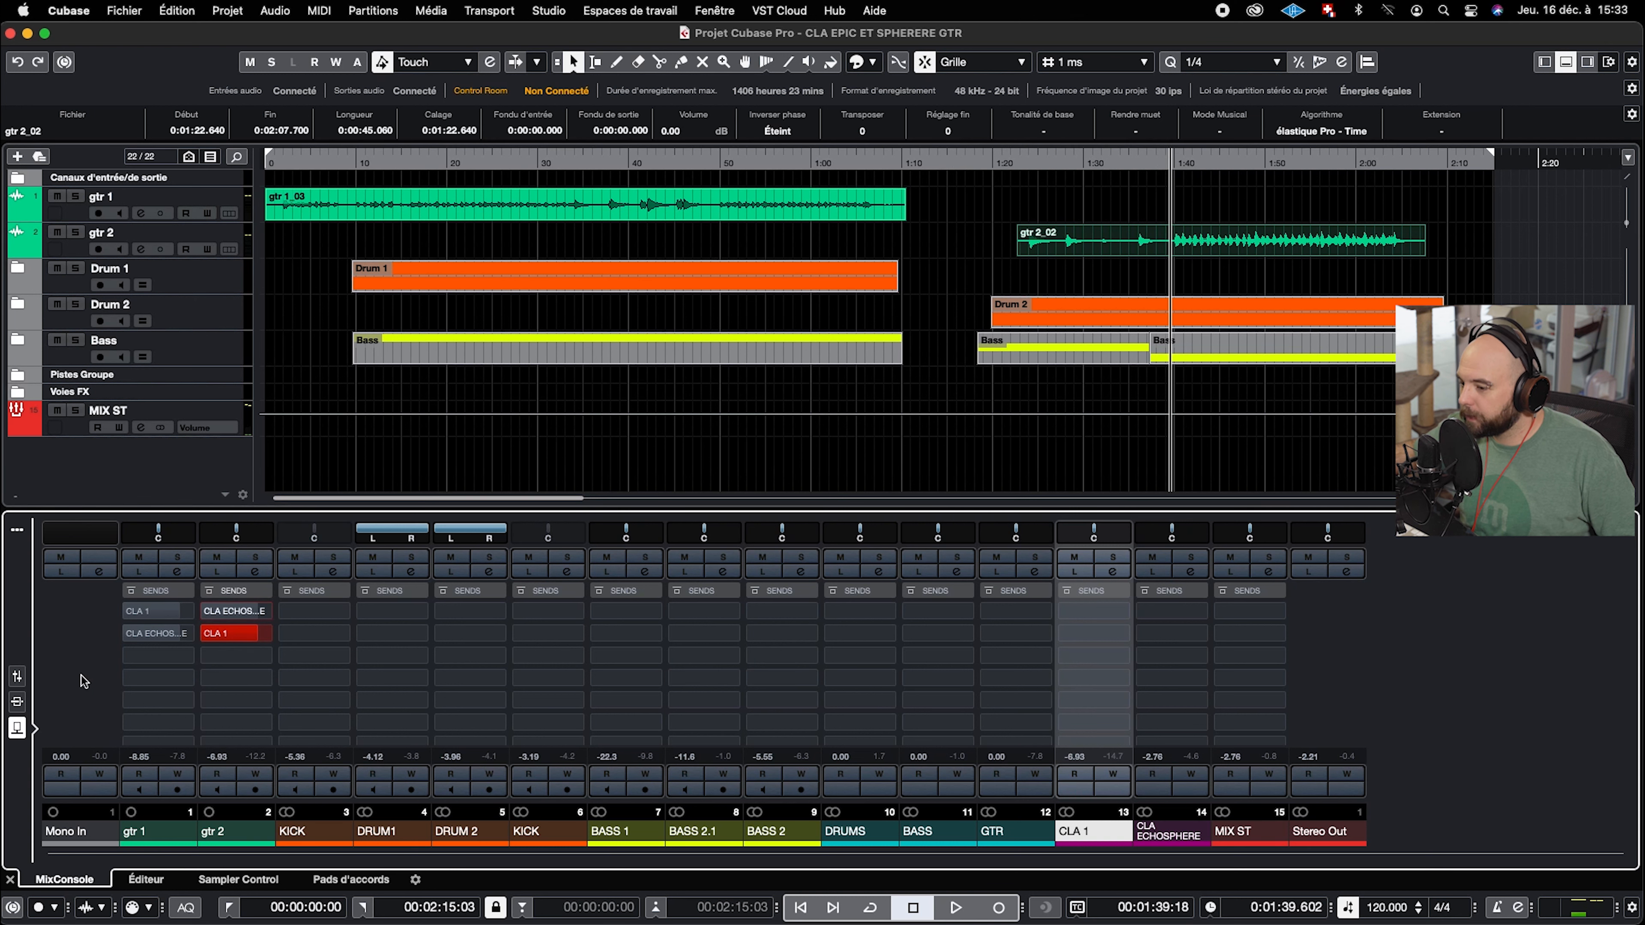
pyautogui.click(18, 677)
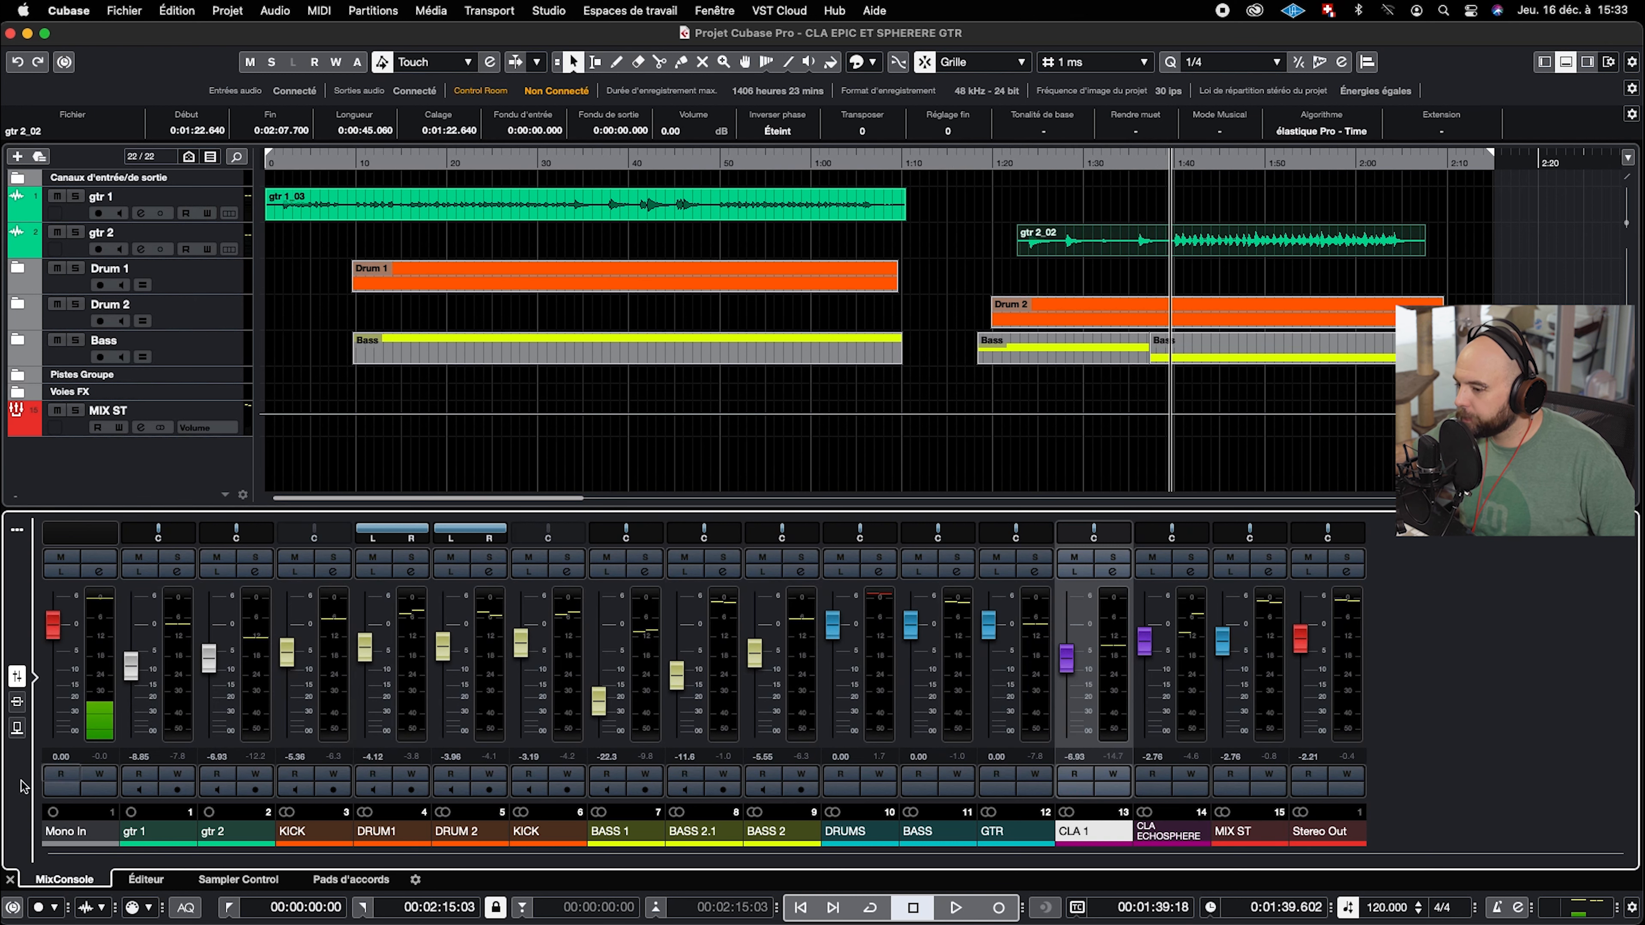
pyautogui.click(19, 703)
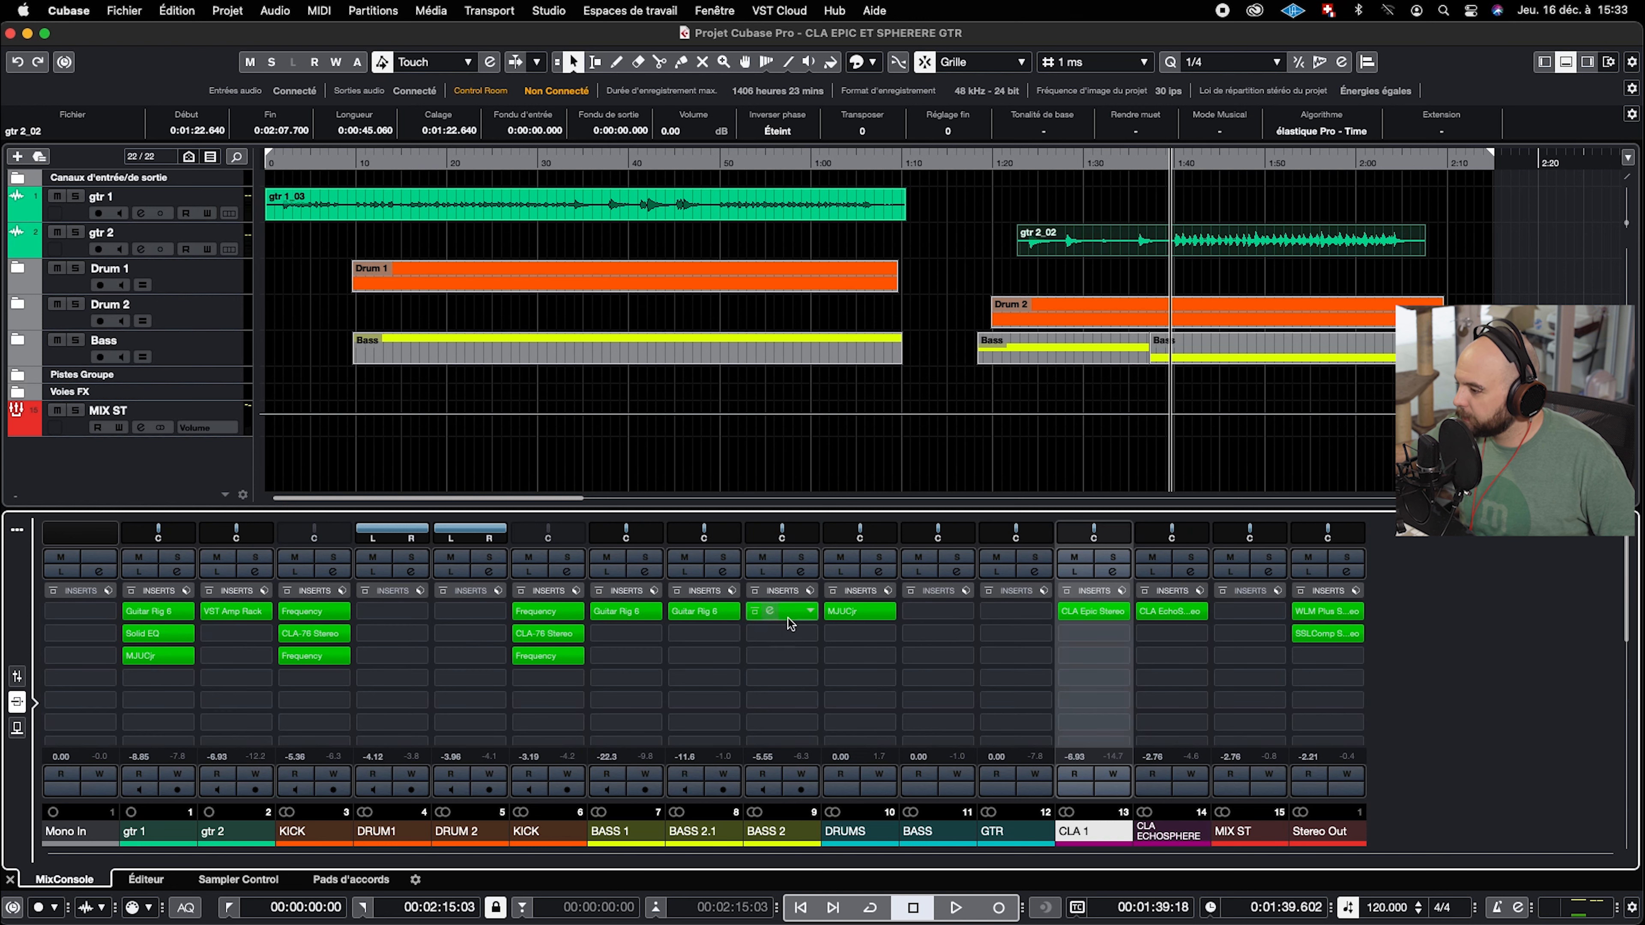
pyautogui.click(1091, 611)
pyautogui.moveTo(891, 347); pyautogui.dragTo(772, 289)
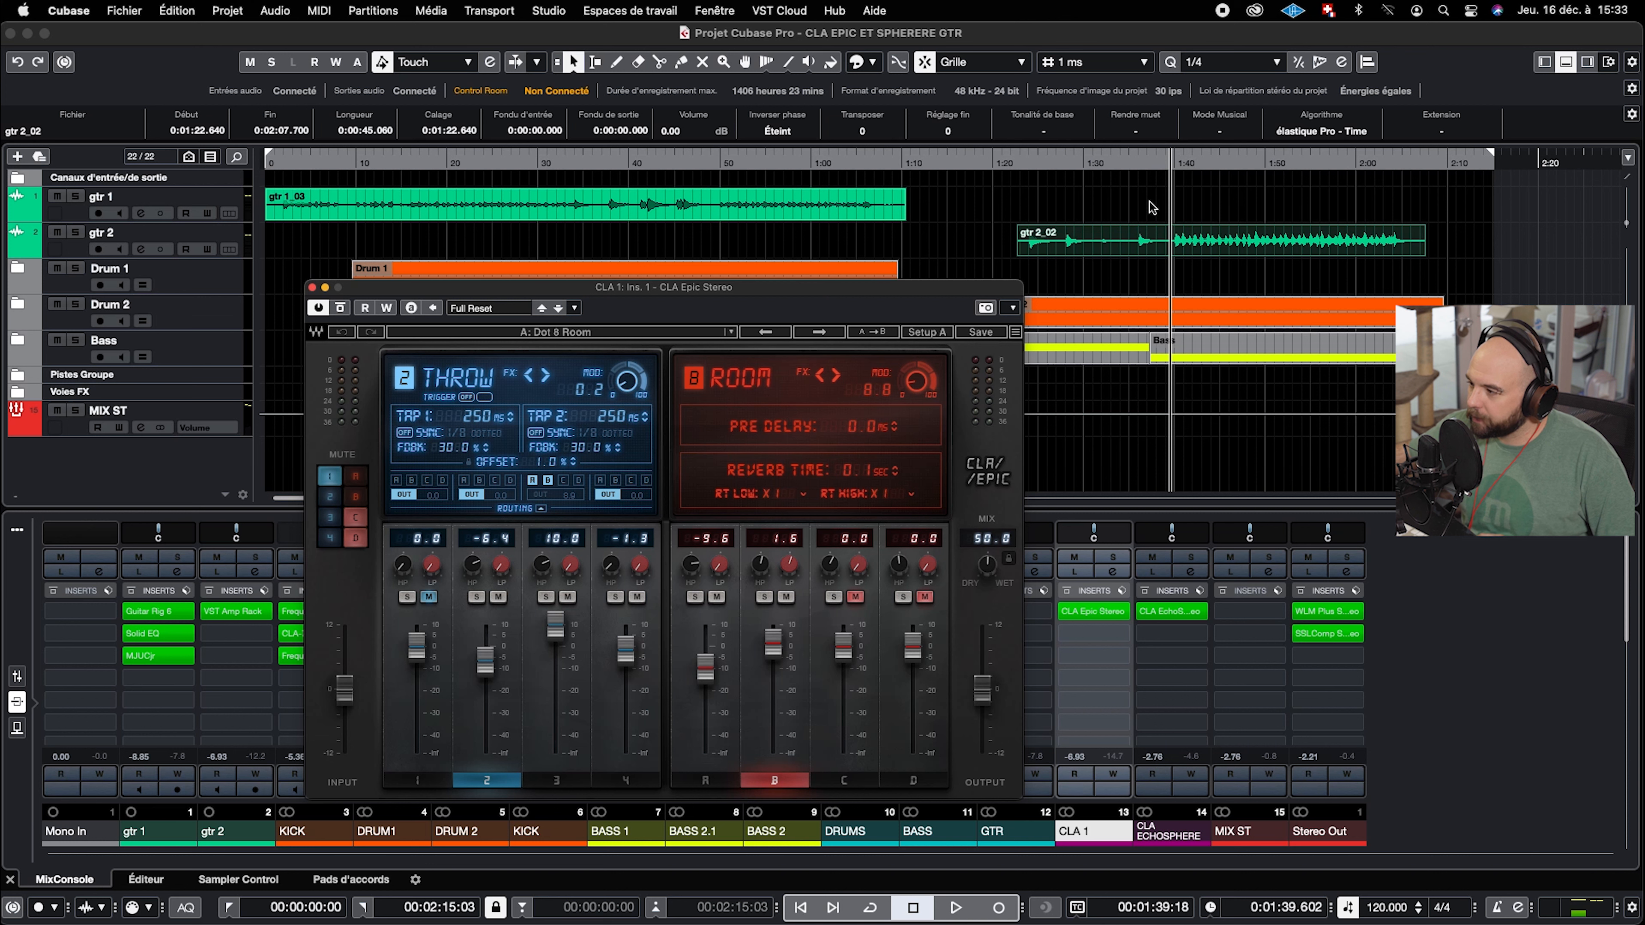
# Play gtr 2 with CLA Epic from about 1:39 and raise the plugin's output to 2.1
pyautogui.moveTo(1169, 157); pyautogui.dragTo(1168, 167)
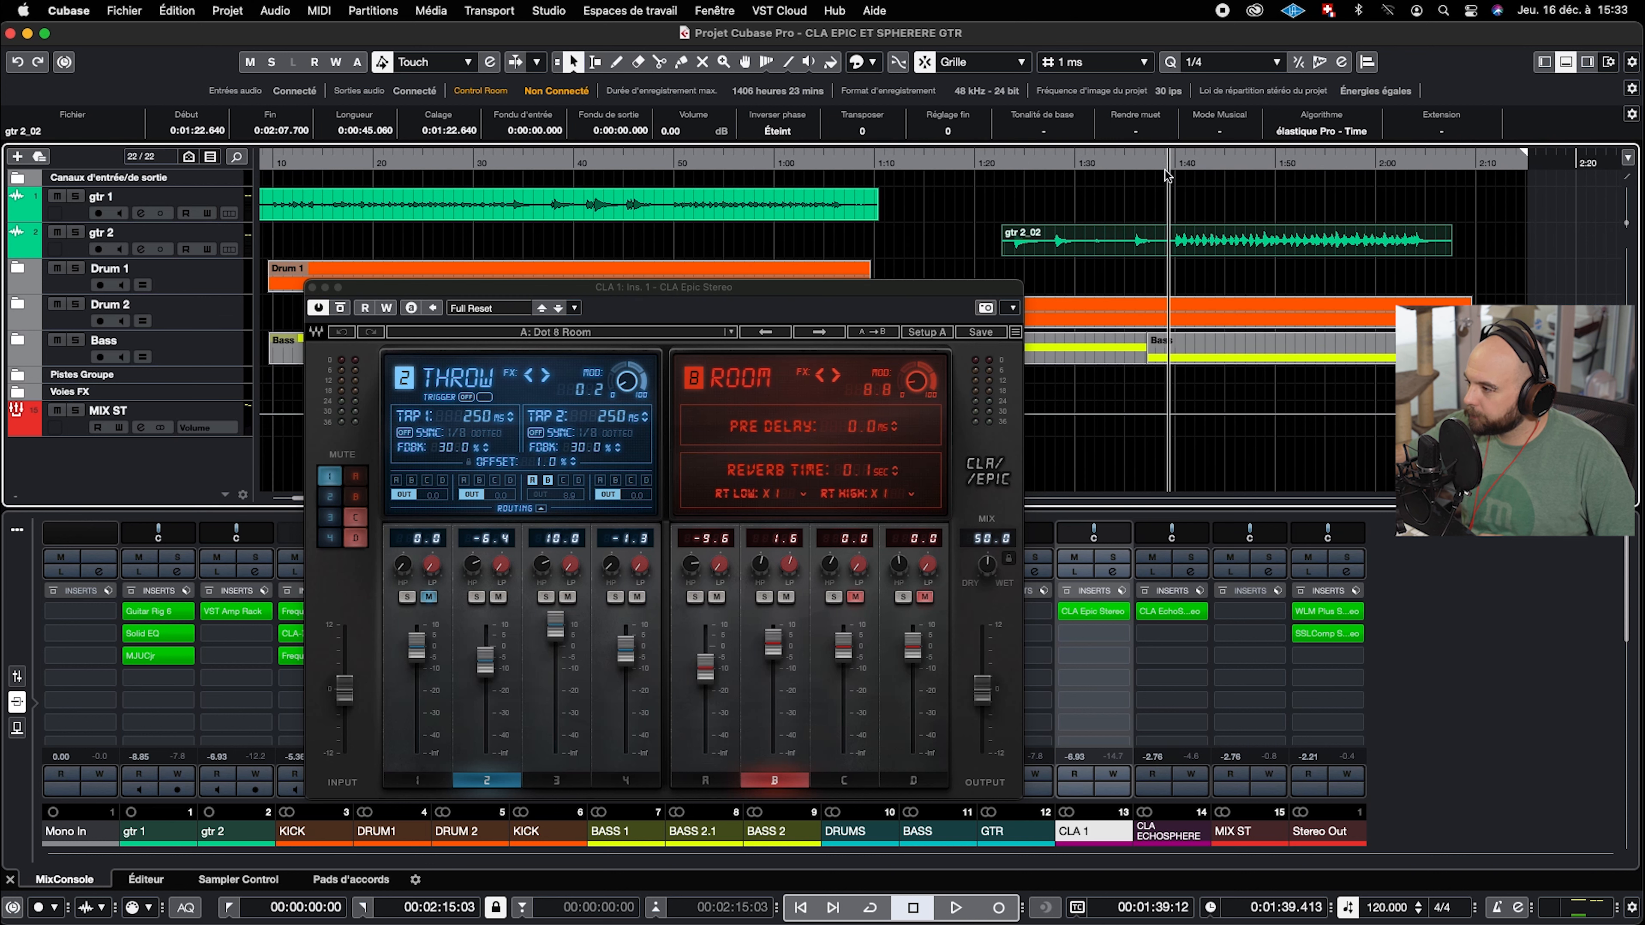
pyautogui.press('space')
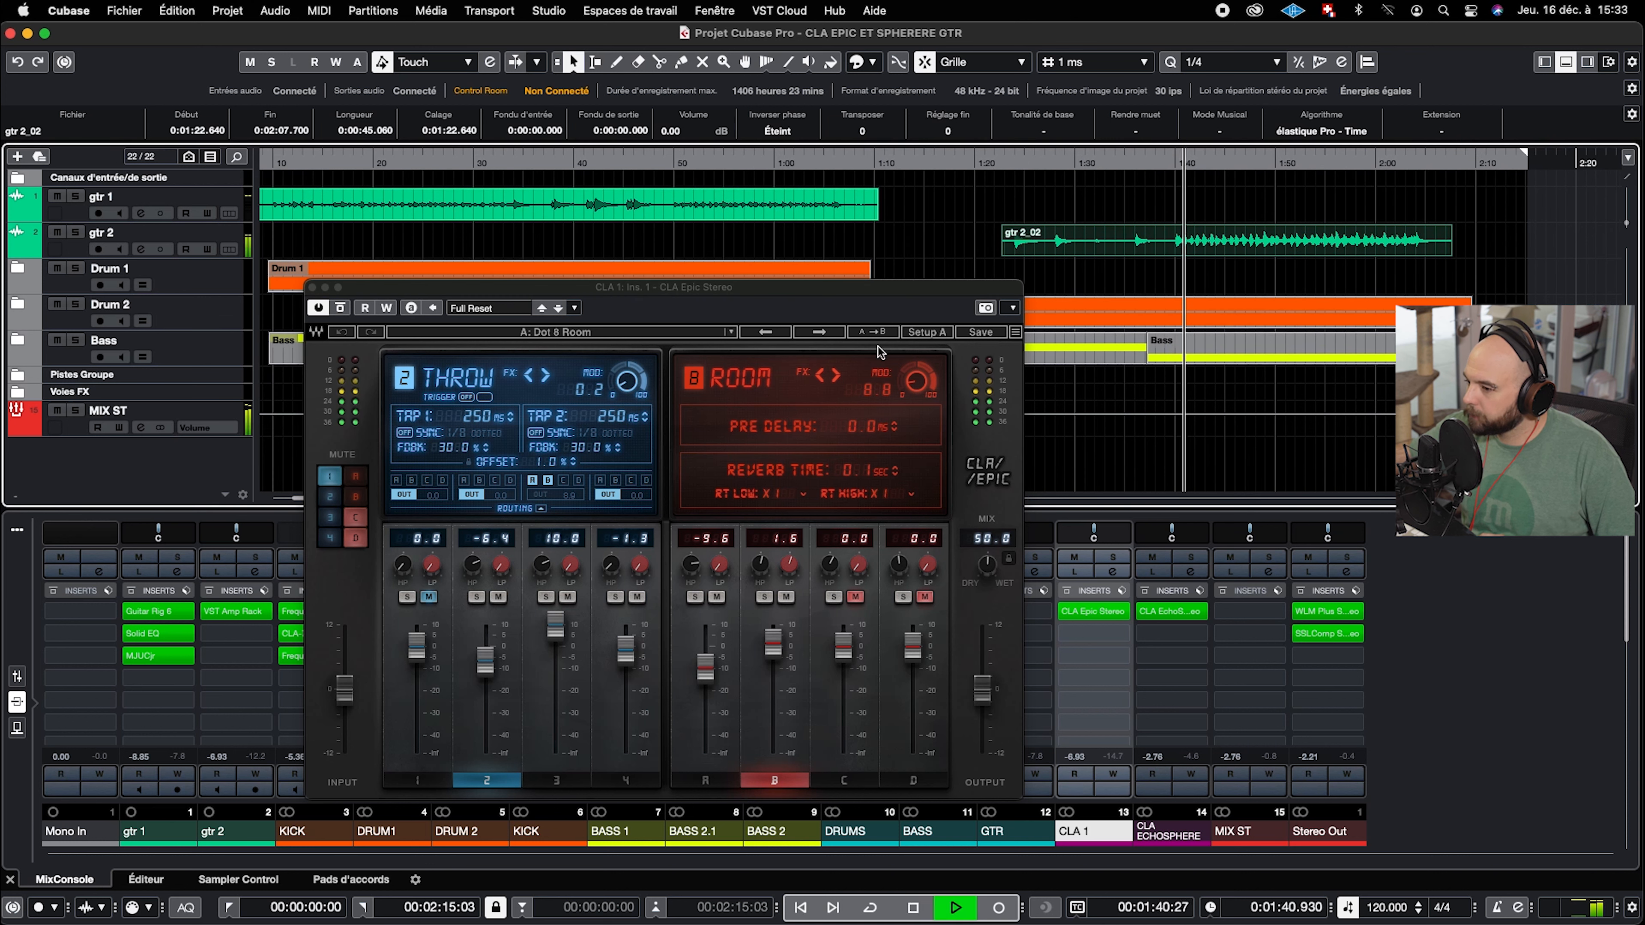
pyautogui.click(16, 726)
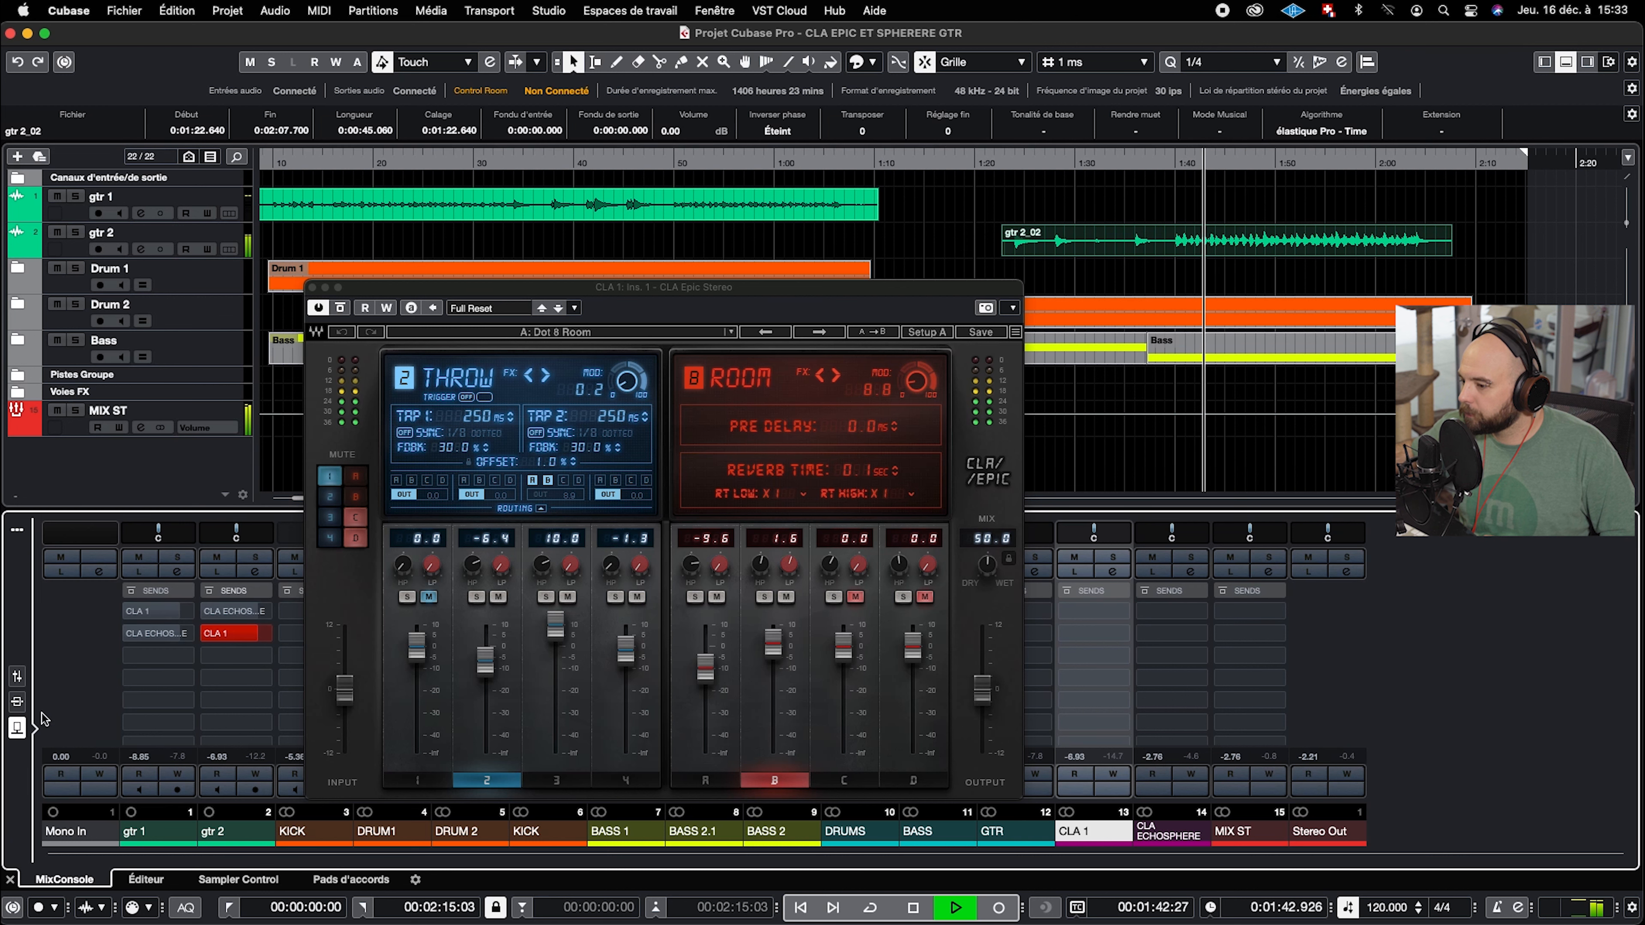
pyautogui.moveTo(982, 690); pyautogui.dragTo(983, 678)
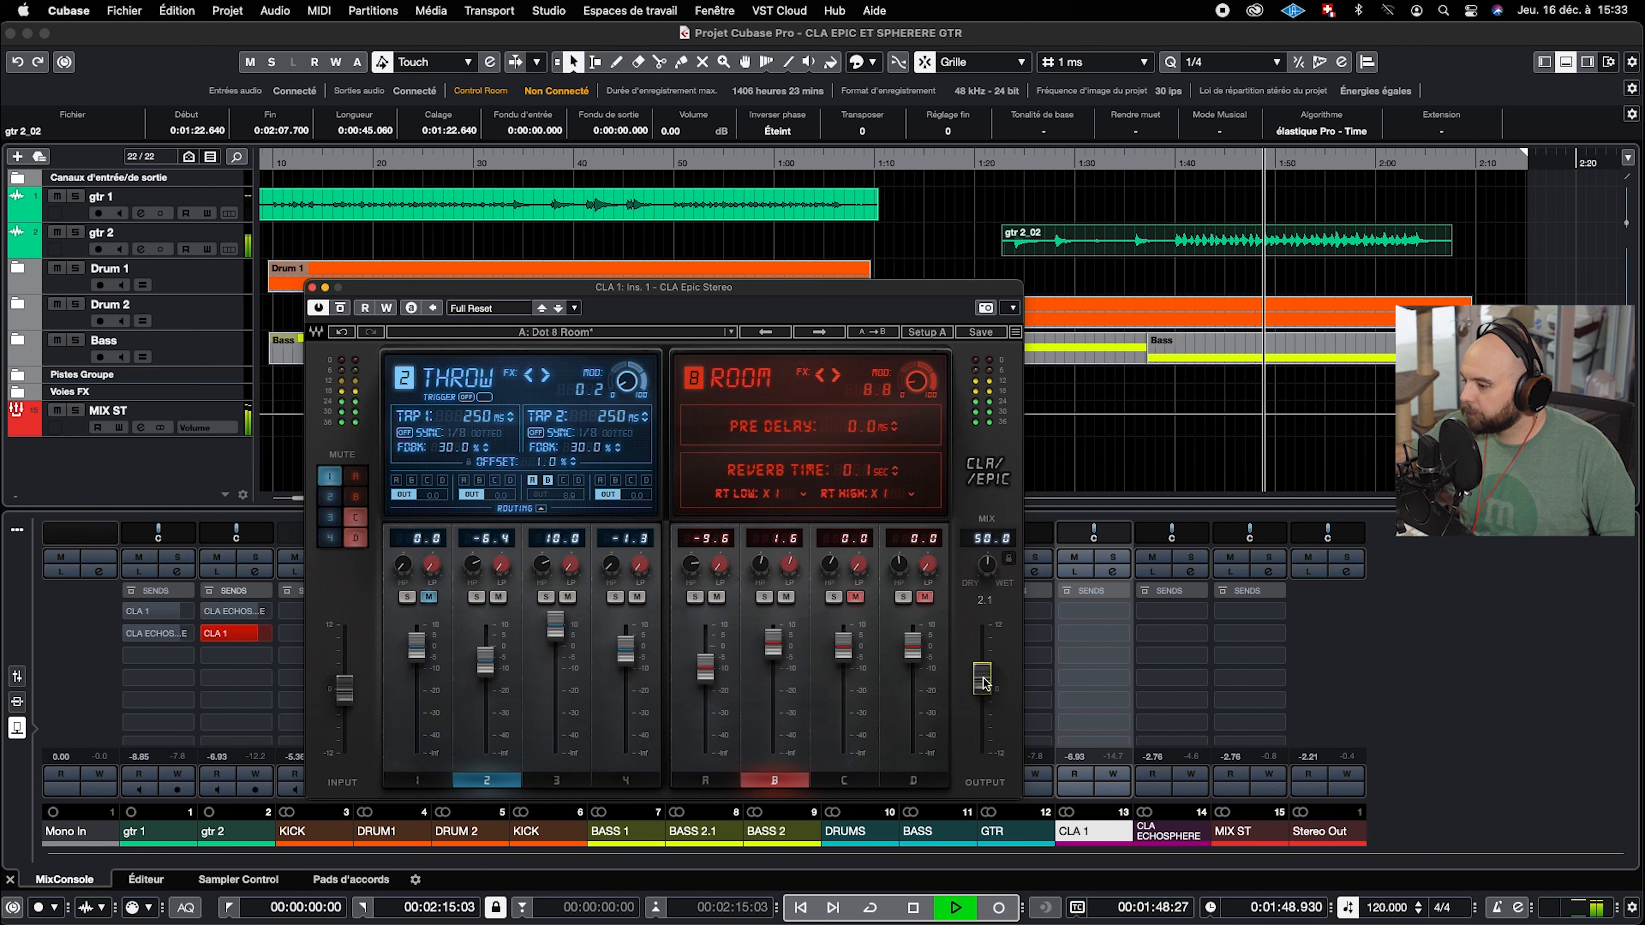
pyautogui.click(16, 676)
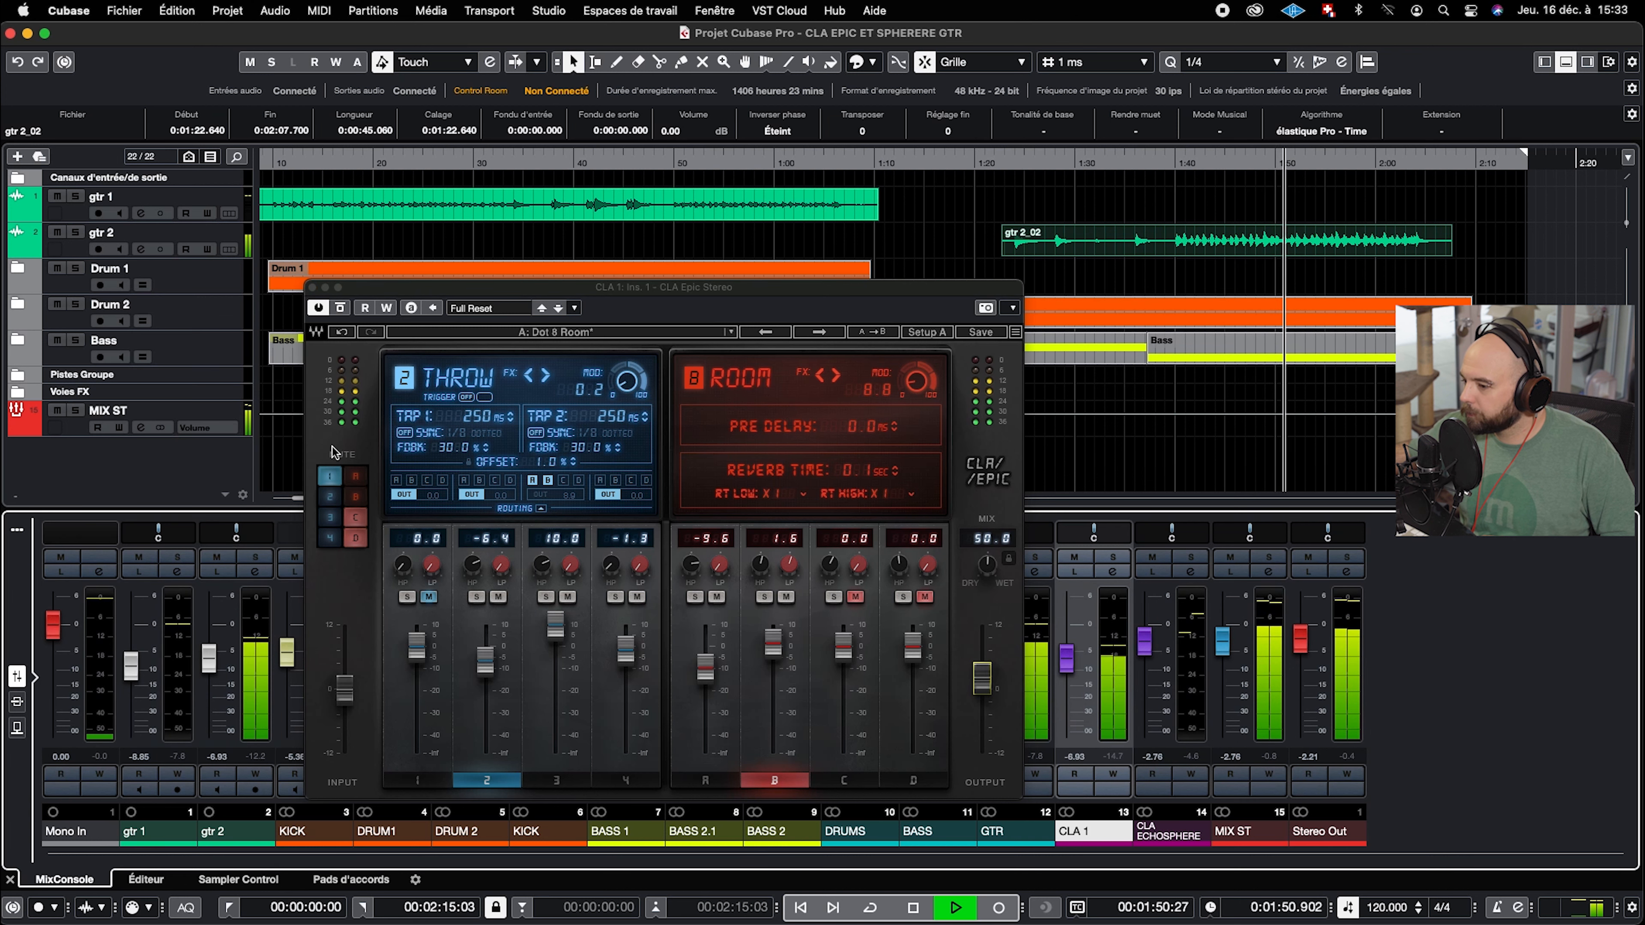
# Insert the Frequency EQ after VST Amp Rack on gtr 2 and spread the EQ and CLA Epic windows apart
pyautogui.click(17, 701)
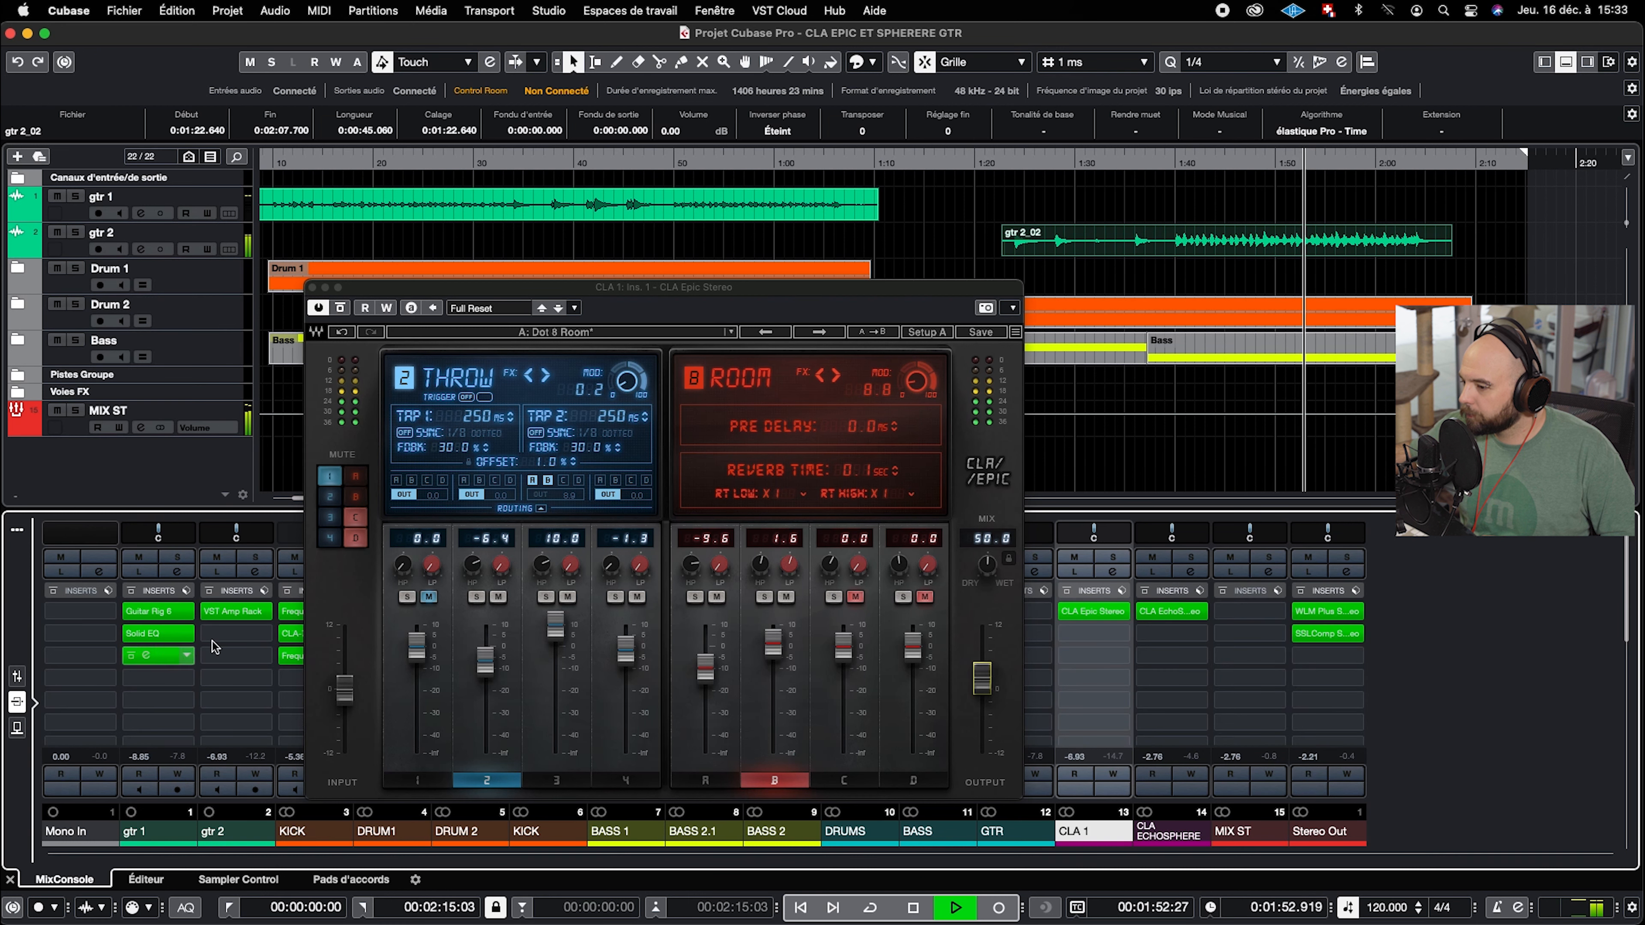
pyautogui.click(263, 635)
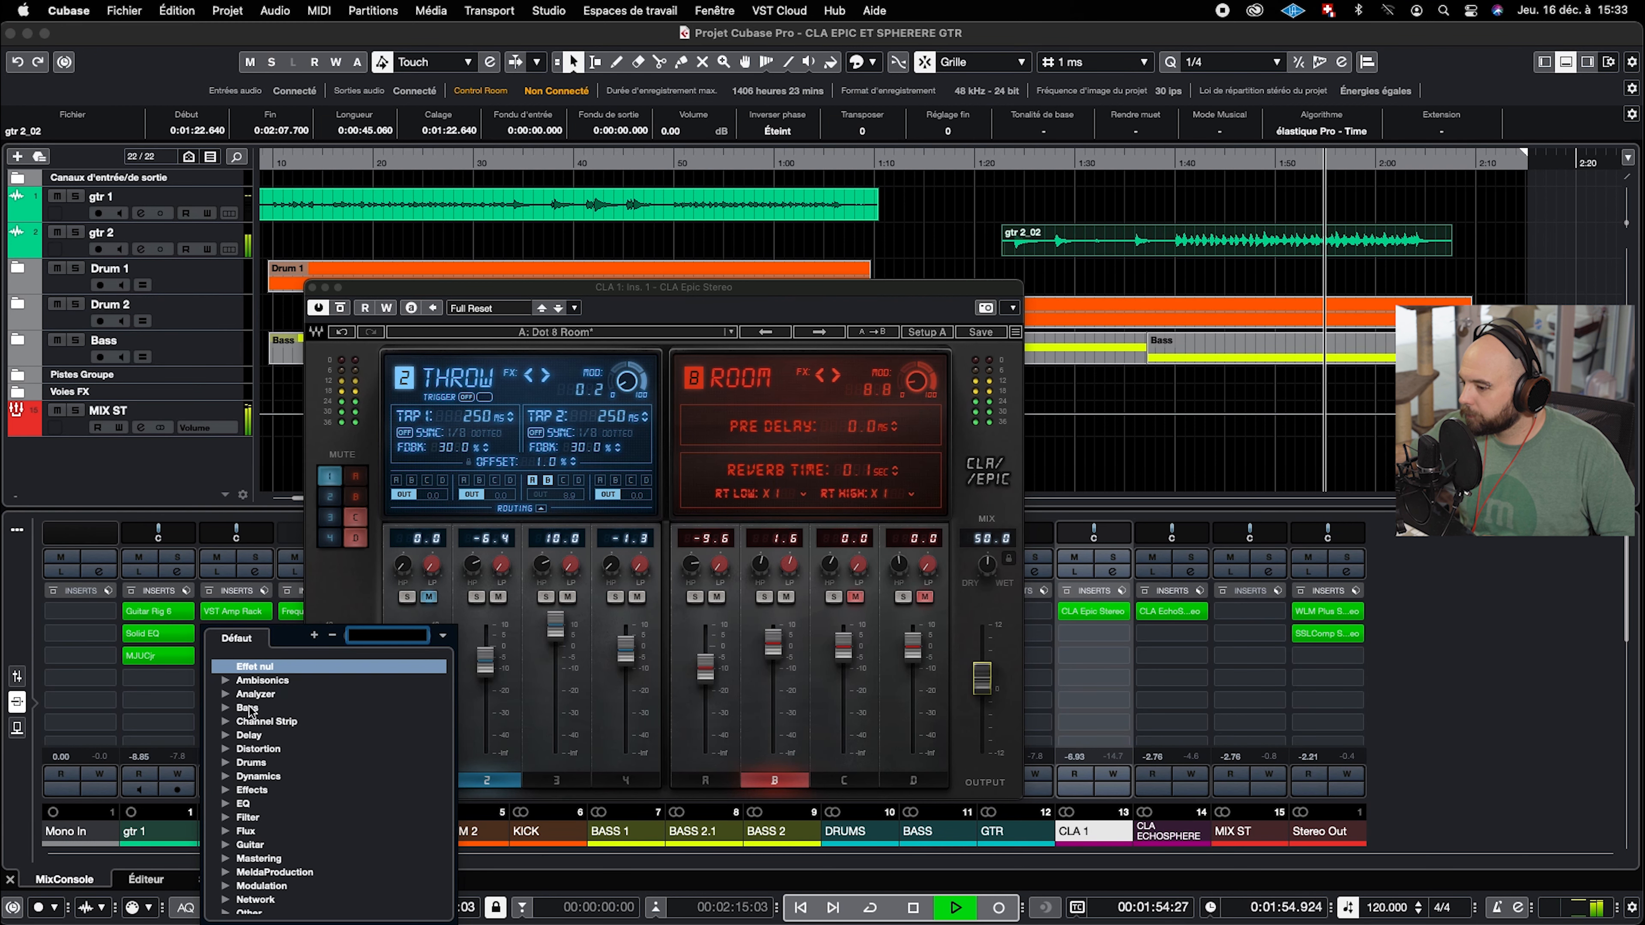
pyautogui.click(226, 803)
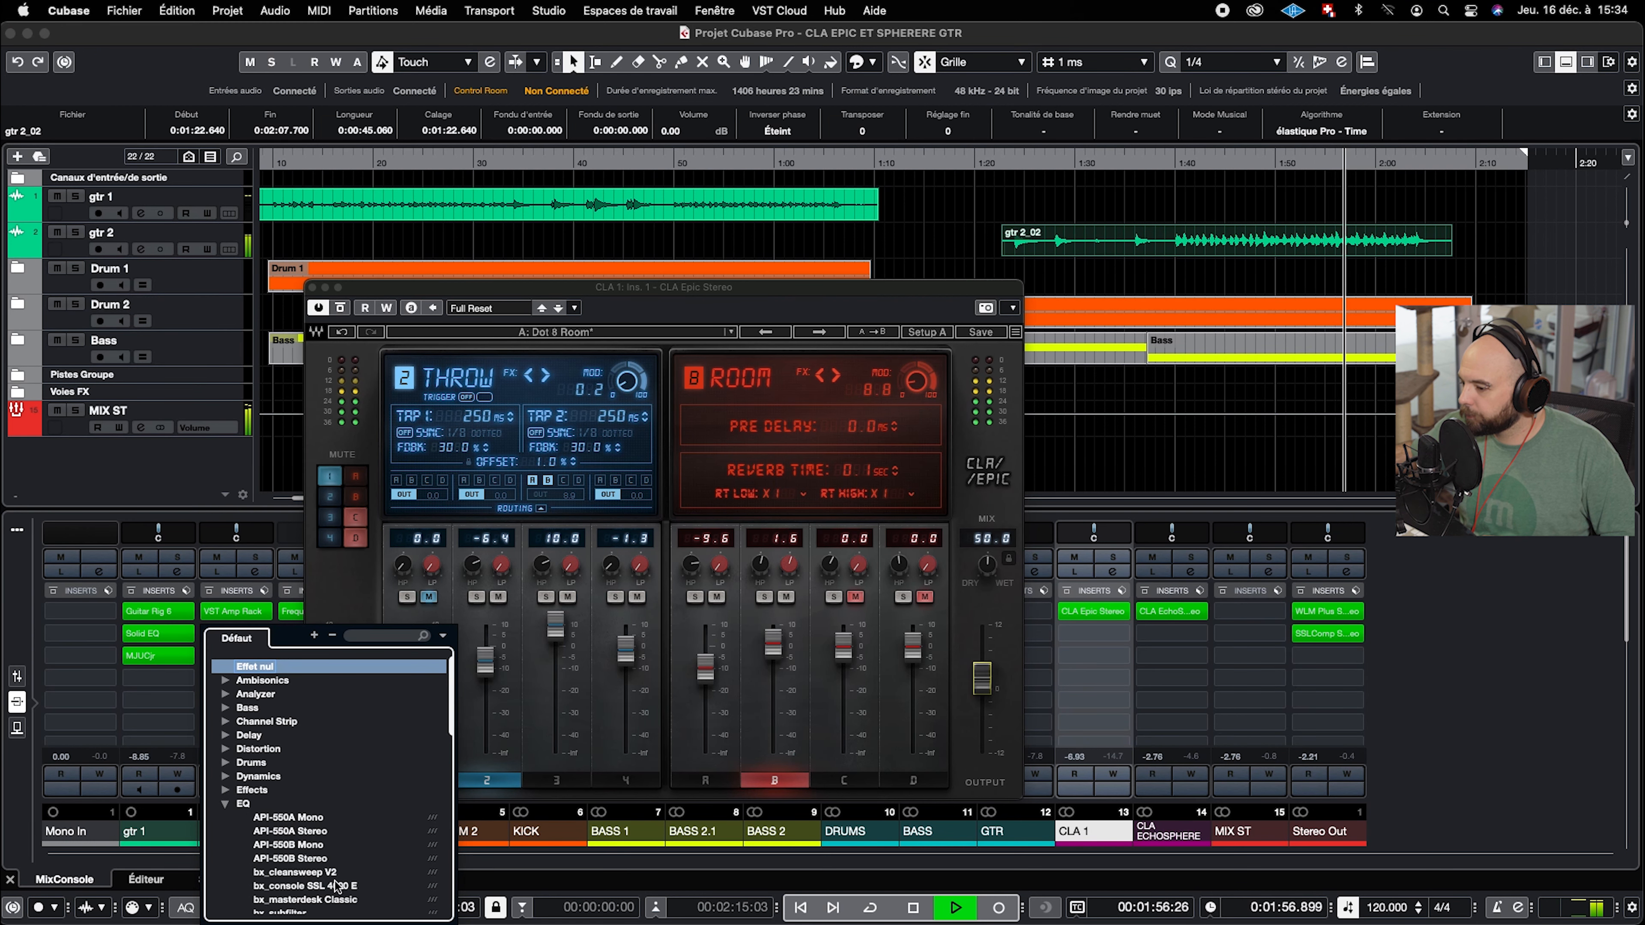
pyautogui.scroll(-3, 336, 886)
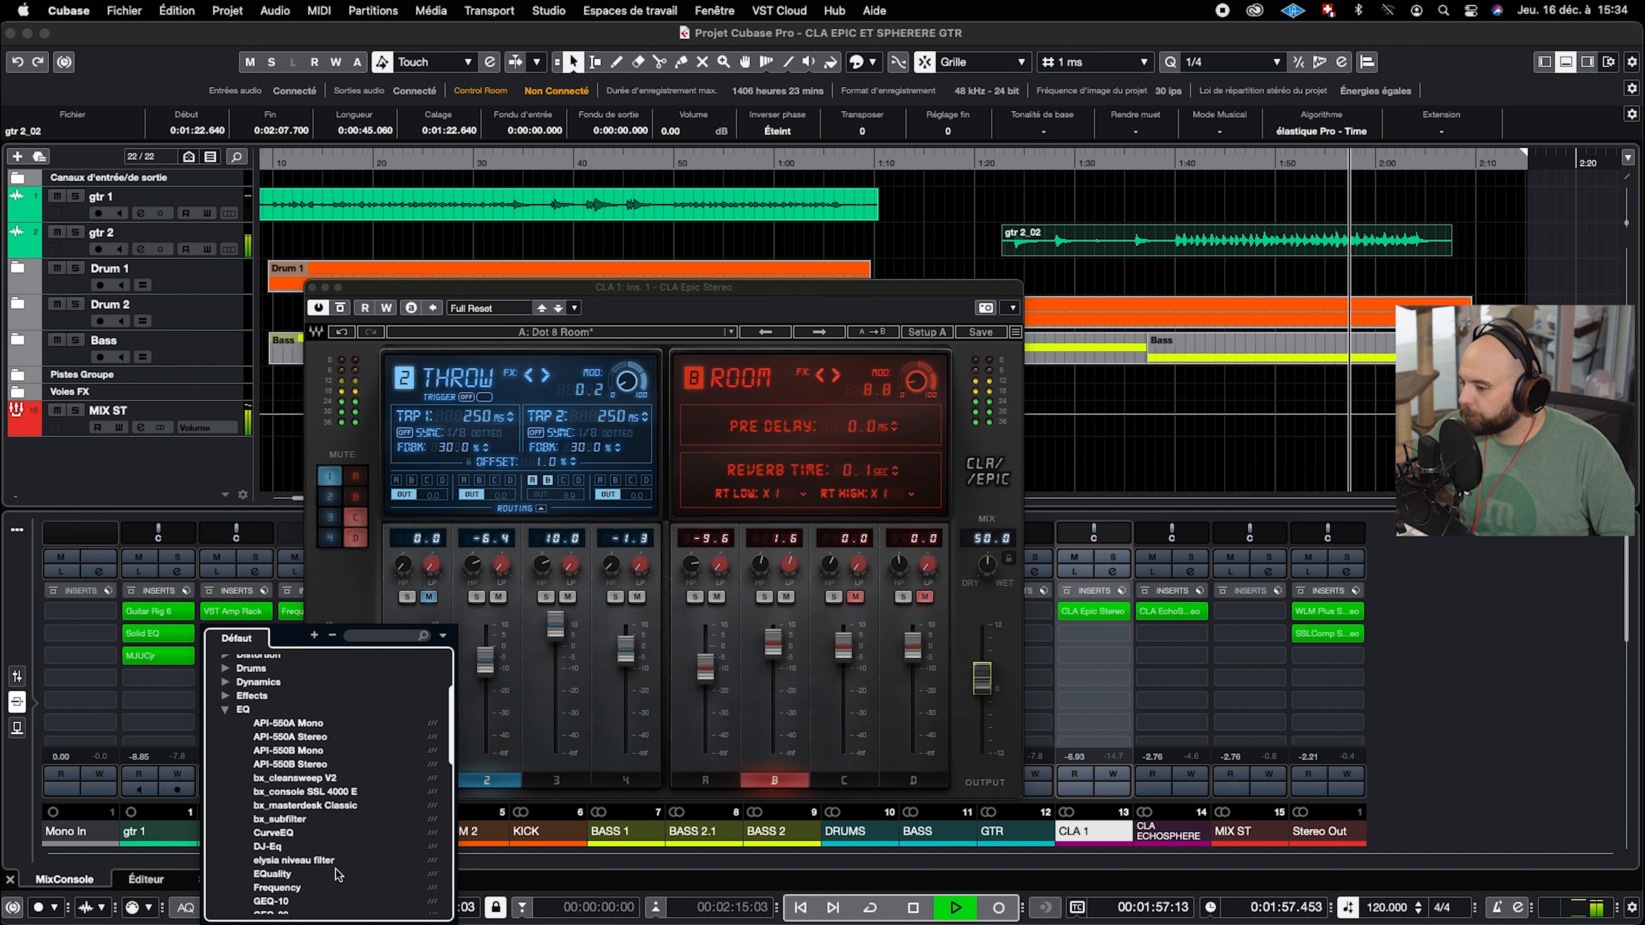
pyautogui.click(298, 887)
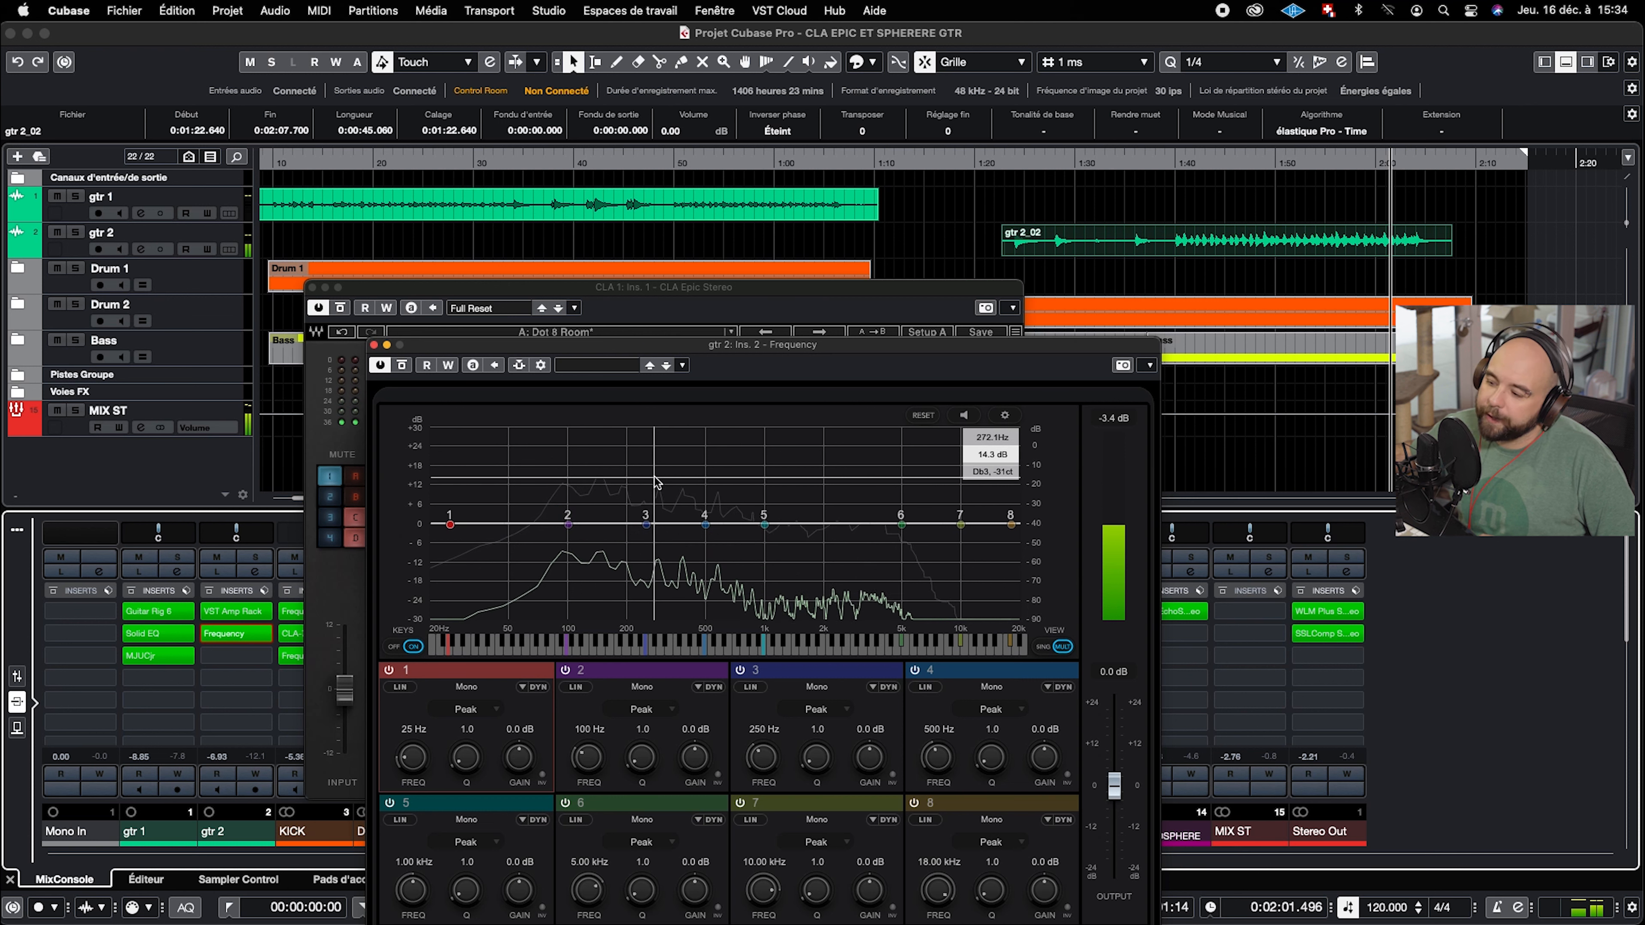
pyautogui.moveTo(1031, 288); pyautogui.dragTo(805, 279)
pyautogui.moveTo(969, 341); pyautogui.dragTo(1067, 344)
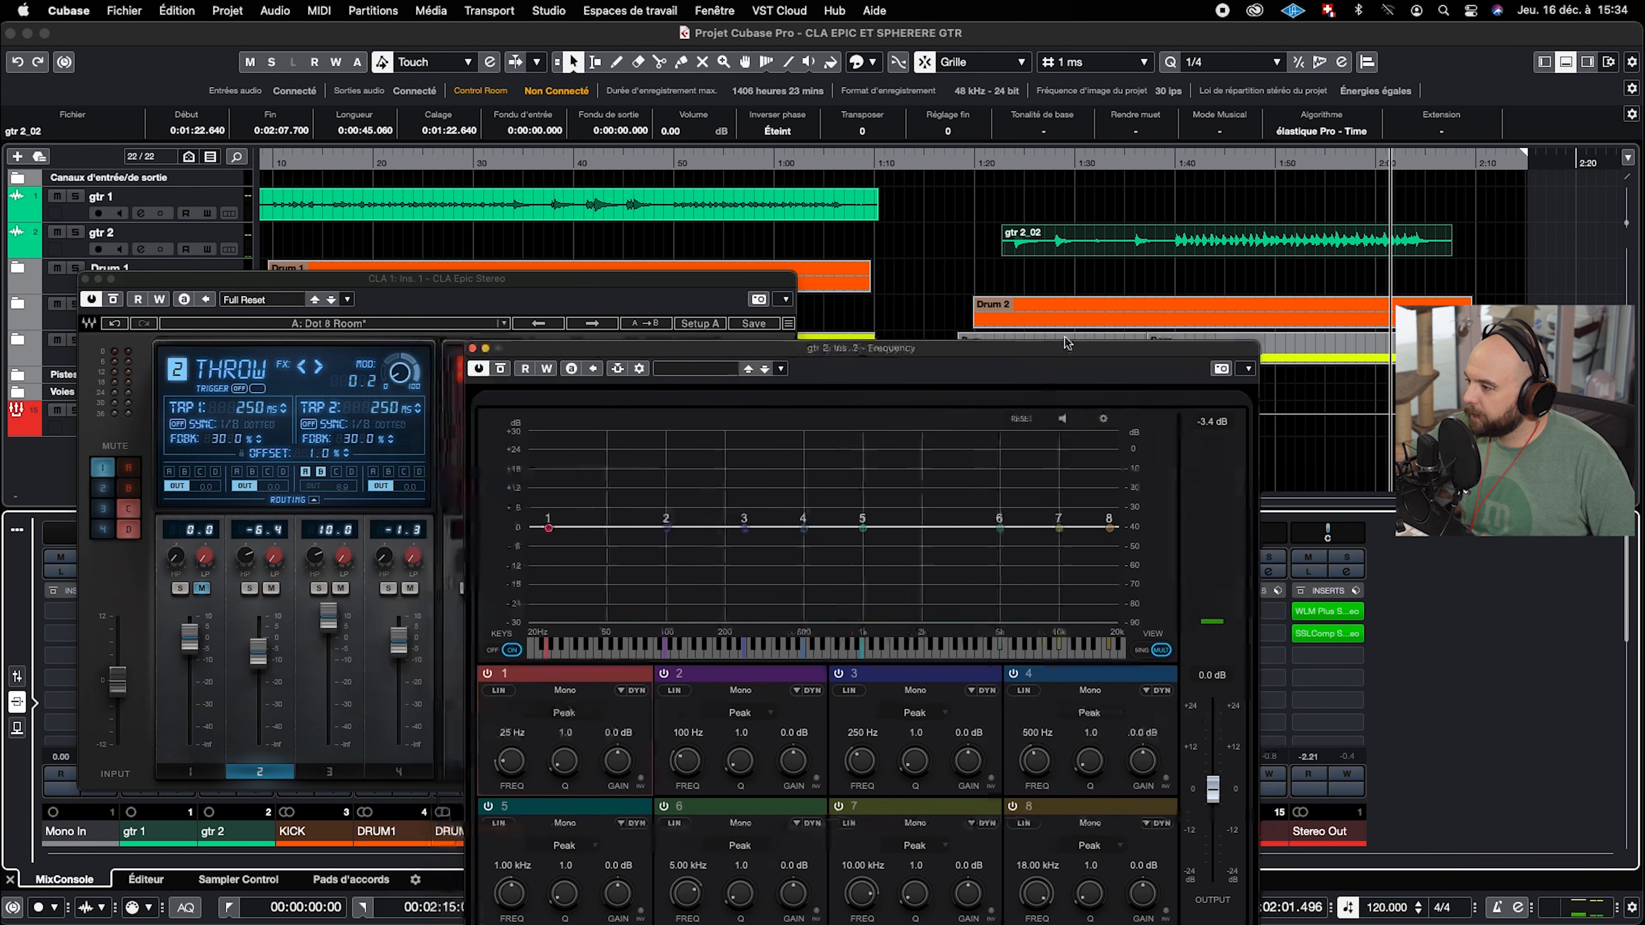
# Solo gtr 2 and play it from about 1:40
pyautogui.click(1175, 162)
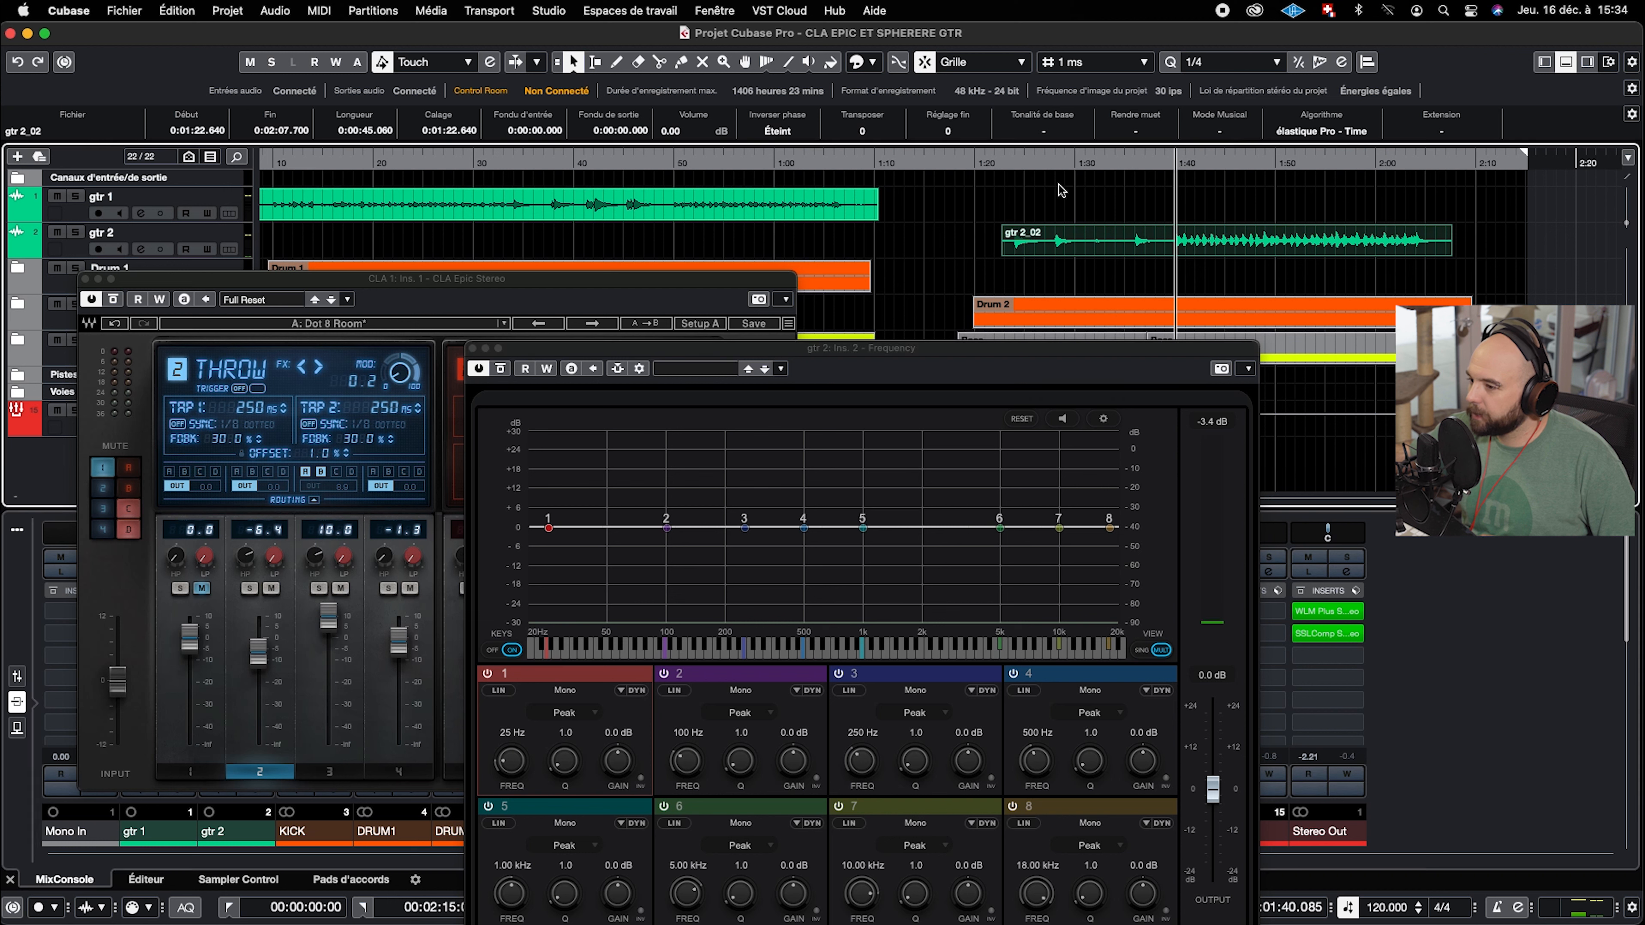
pyautogui.click(75, 232)
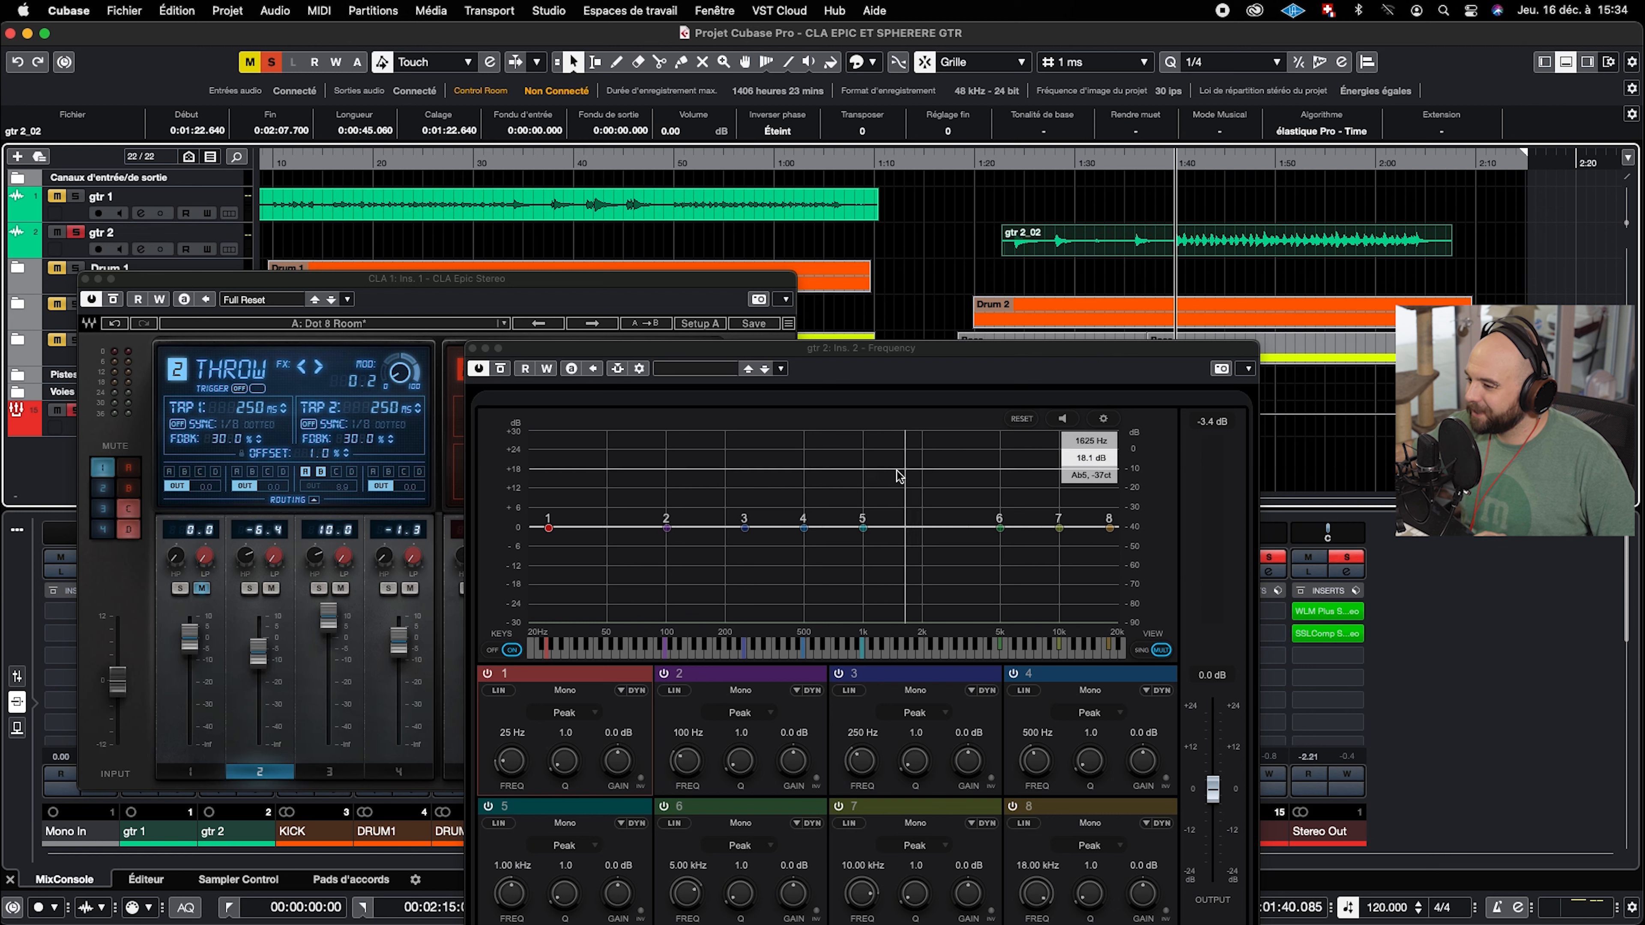
pyautogui.press('space')
# Set Frequency band 2 to 99 Hz/1.1 dB, band 4 to 533 Hz/-9.8 dB, band 5 to 1.73 kHz/-3.5 dB, and band 6 to 3.35 kHz/2.4 dB
pyautogui.moveTo(803, 528); pyautogui.dragTo(905, 496)
pyautogui.moveTo(911, 529); pyautogui.dragTo(964, 514)
pyautogui.moveTo(666, 527)
pyautogui.mouseDown()
pyautogui.moveTo(668, 546)
pyautogui.moveTo(665, 524)
pyautogui.mouseUp()
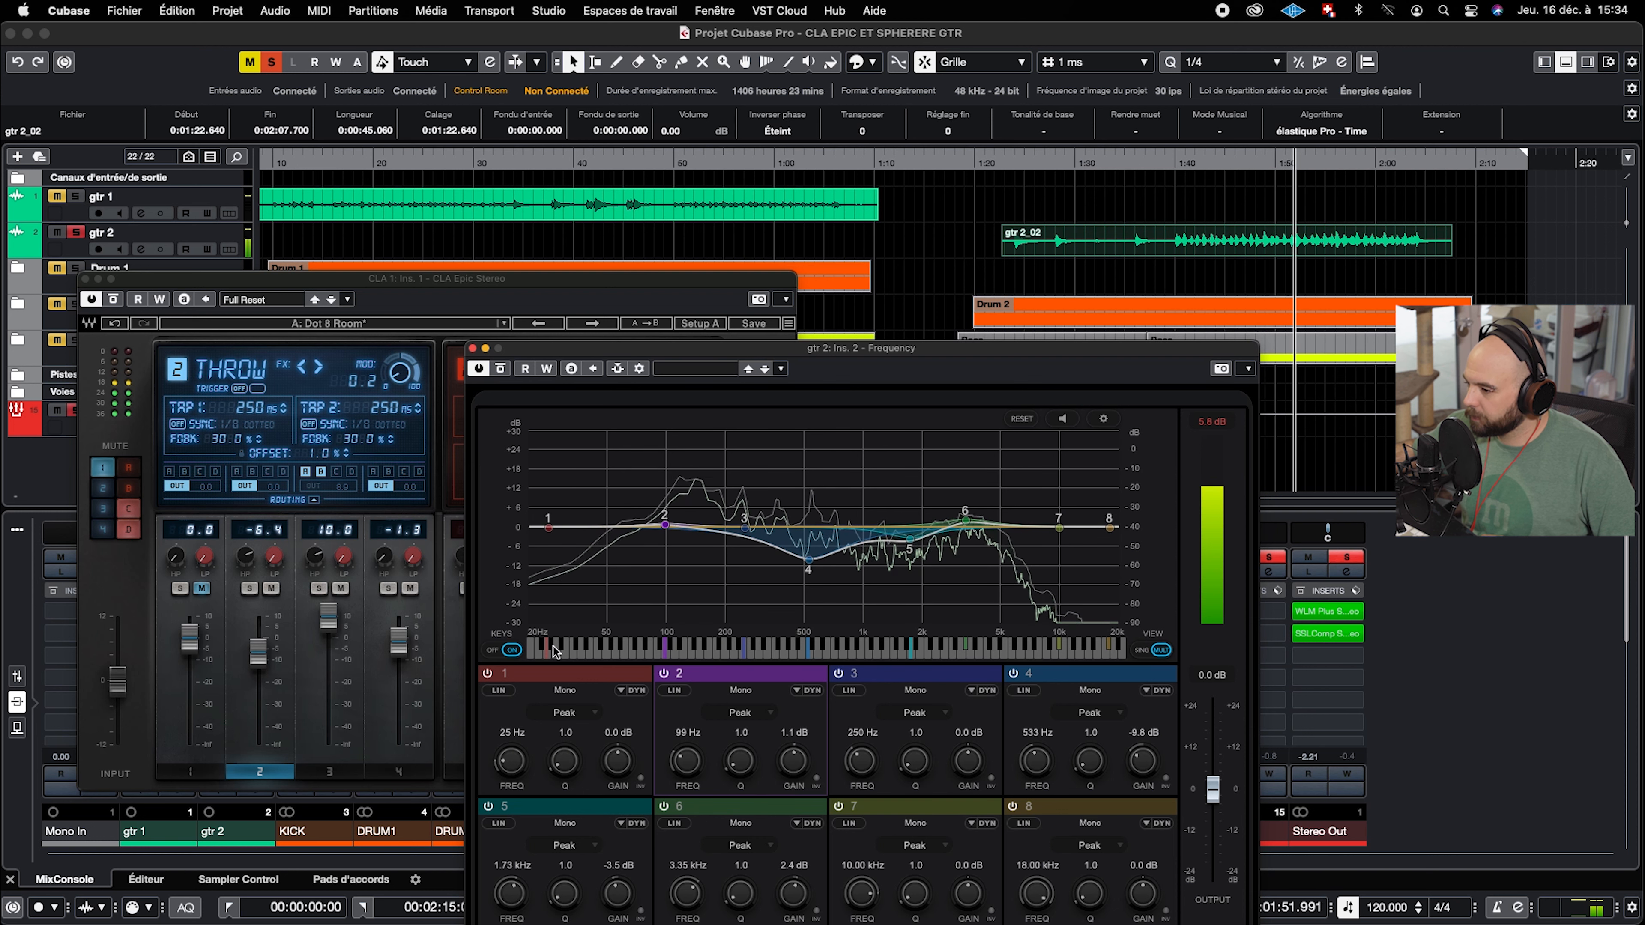
# Turn Frequency band 1 into a Cut 24 low-cut filter at 69 Hz
pyautogui.click(564, 712)
pyautogui.click(573, 657)
pyautogui.moveTo(548, 526); pyautogui.dragTo(638, 535)
pyautogui.click(564, 712)
pyautogui.click(564, 677)
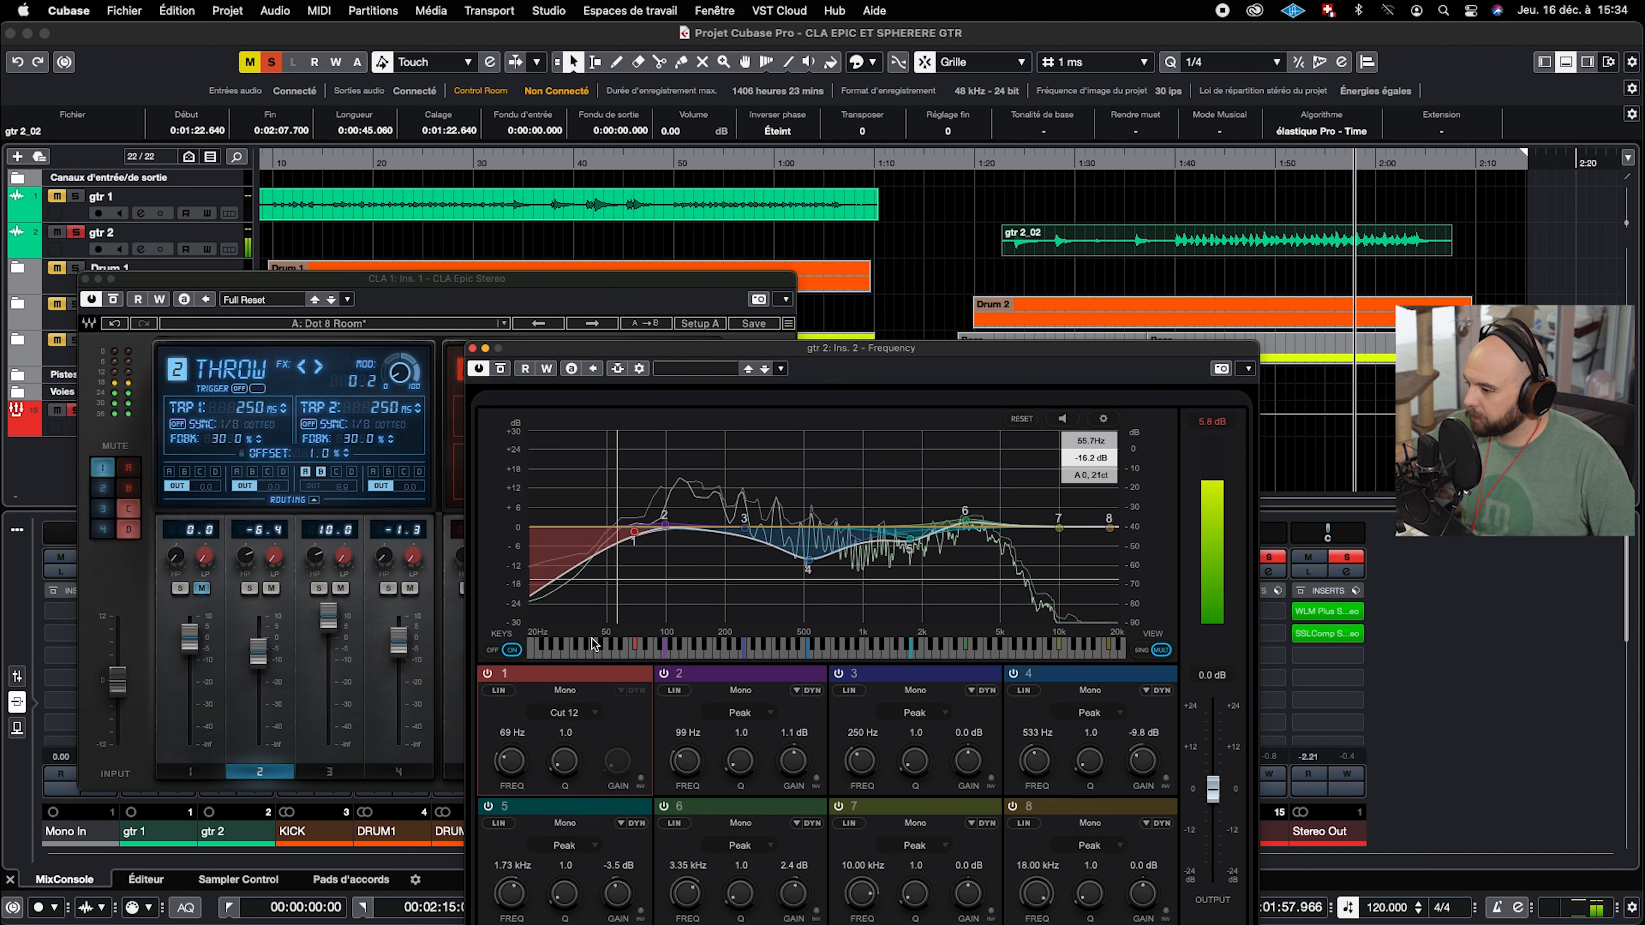
pyautogui.click(564, 712)
pyautogui.click(564, 738)
# Set Frequency band 2 to 161 Hz/2.7 dB, band 3 to 295 Hz/-2.9 dB, and band 6 to 4.30 kHz/3.7 dB
pyautogui.moveTo(664, 528); pyautogui.dragTo(762, 542)
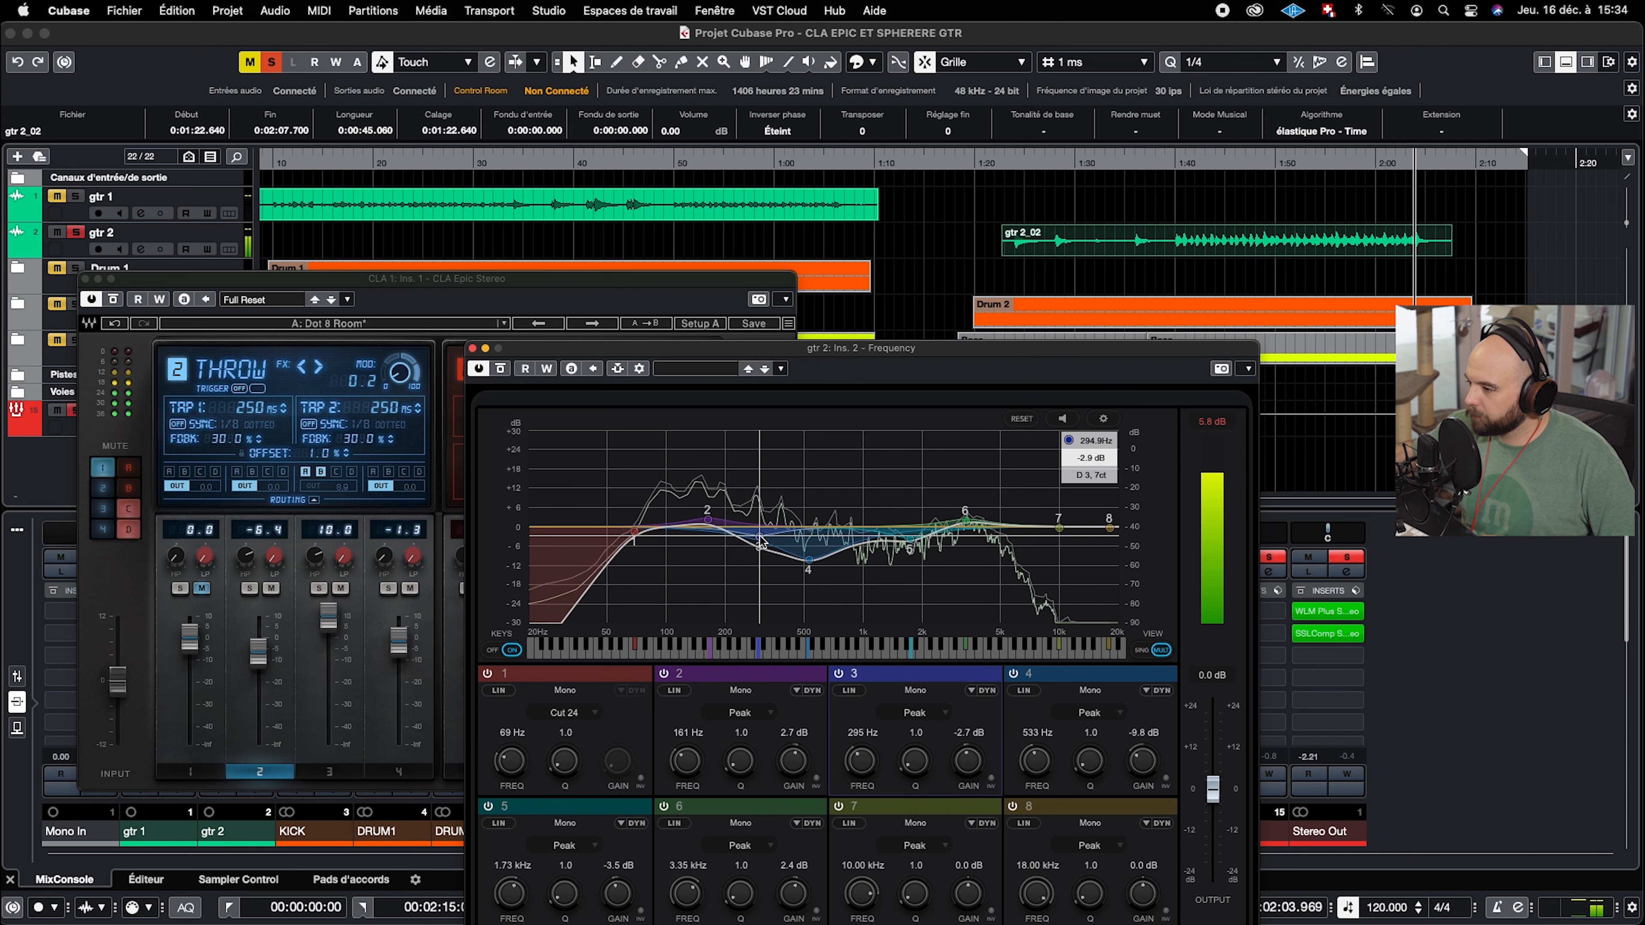
pyautogui.moveTo(965, 520); pyautogui.dragTo(989, 517)
# Replay unsoloed from about 1:40, setting Frequency band 4 to -5.3 dB, band 5 to 1.76 kHz/-1.3 dB, and band 6 to 2.82 kHz/2.4 dB
pyautogui.click(1171, 164)
pyautogui.click(77, 232)
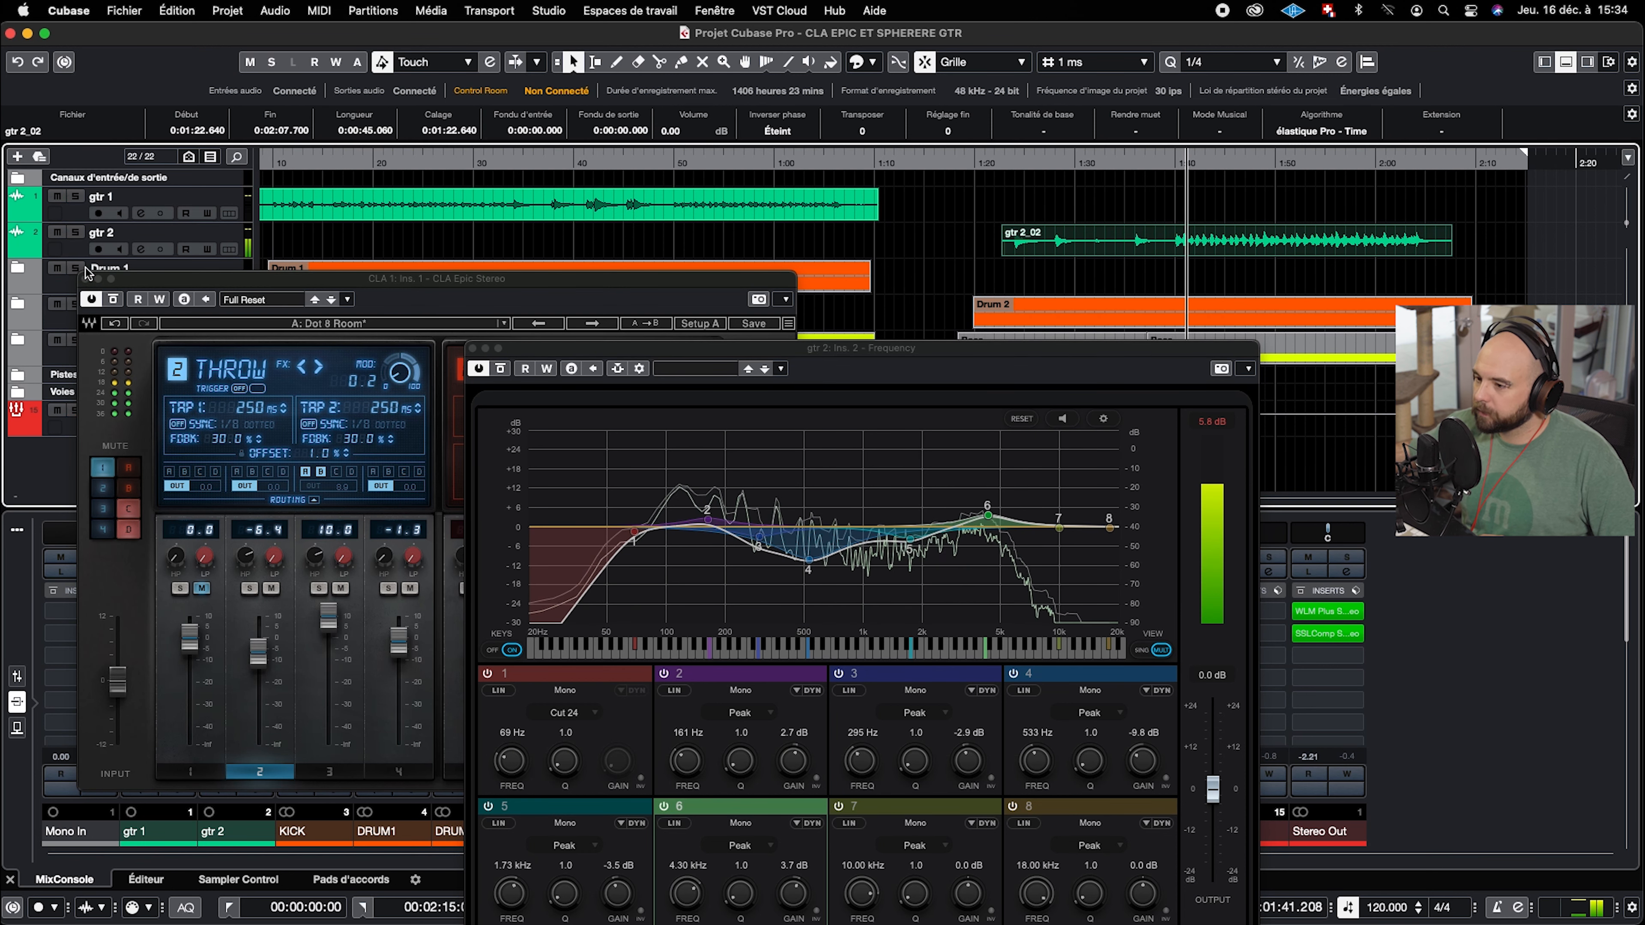
pyautogui.moveTo(987, 515); pyautogui.dragTo(951, 519)
pyautogui.moveTo(811, 547); pyautogui.dragTo(809, 549)
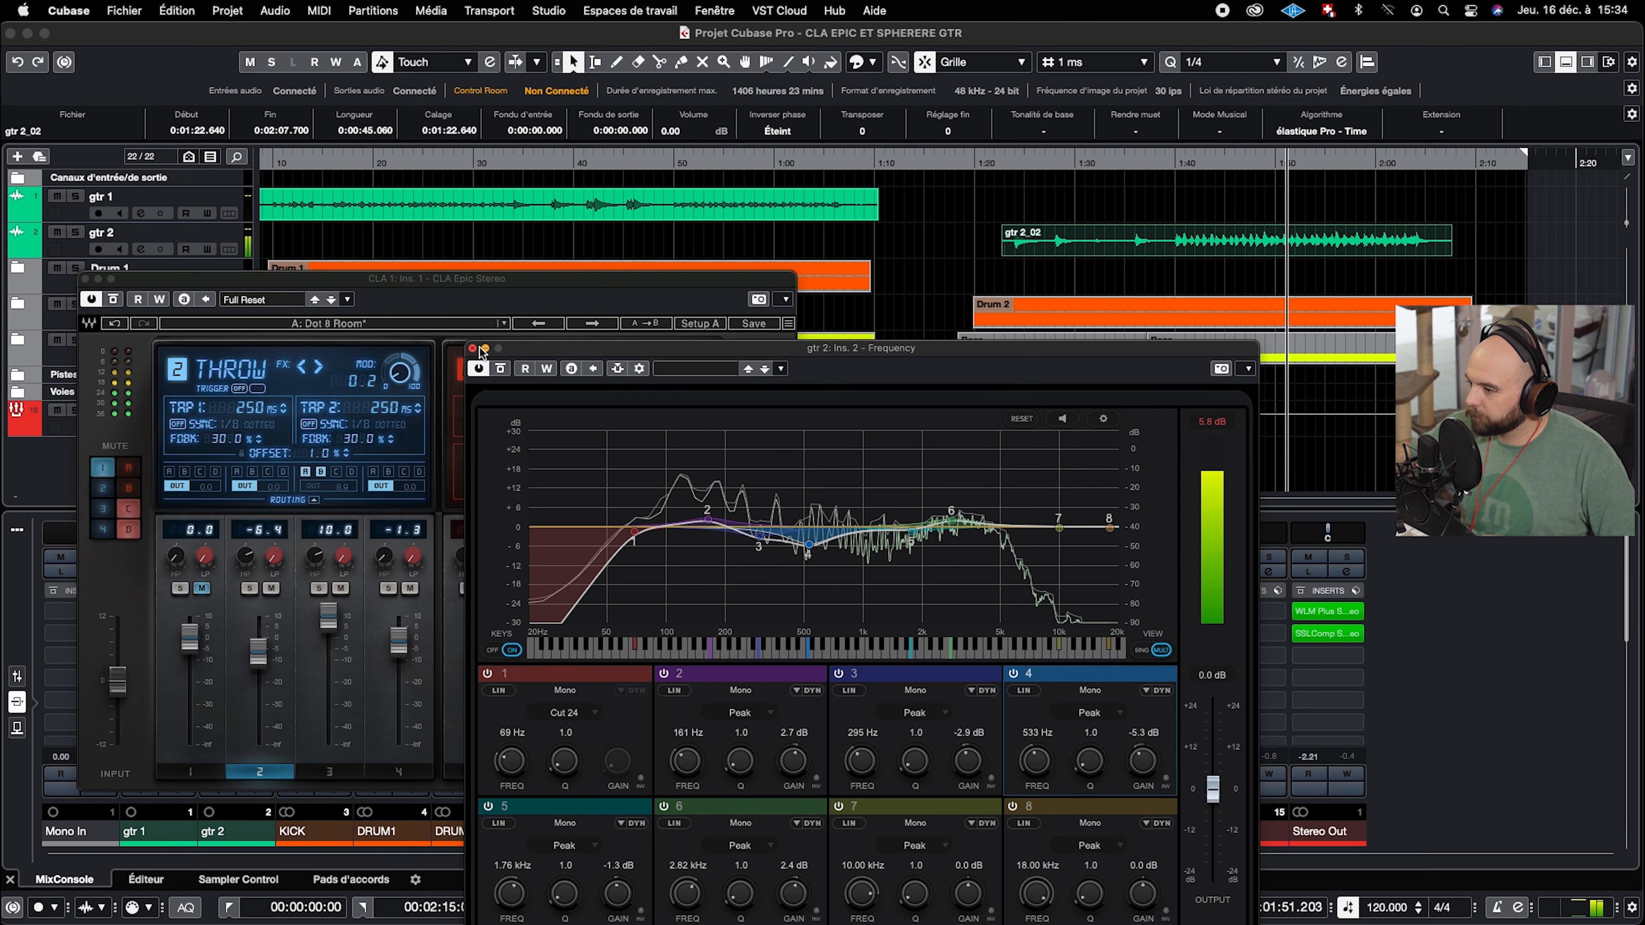
# Close the Frequency window and raise the CLA Epic mix to 58.7
pyautogui.press('super+w')
pyautogui.moveTo(760, 556); pyautogui.dragTo(760, 545)
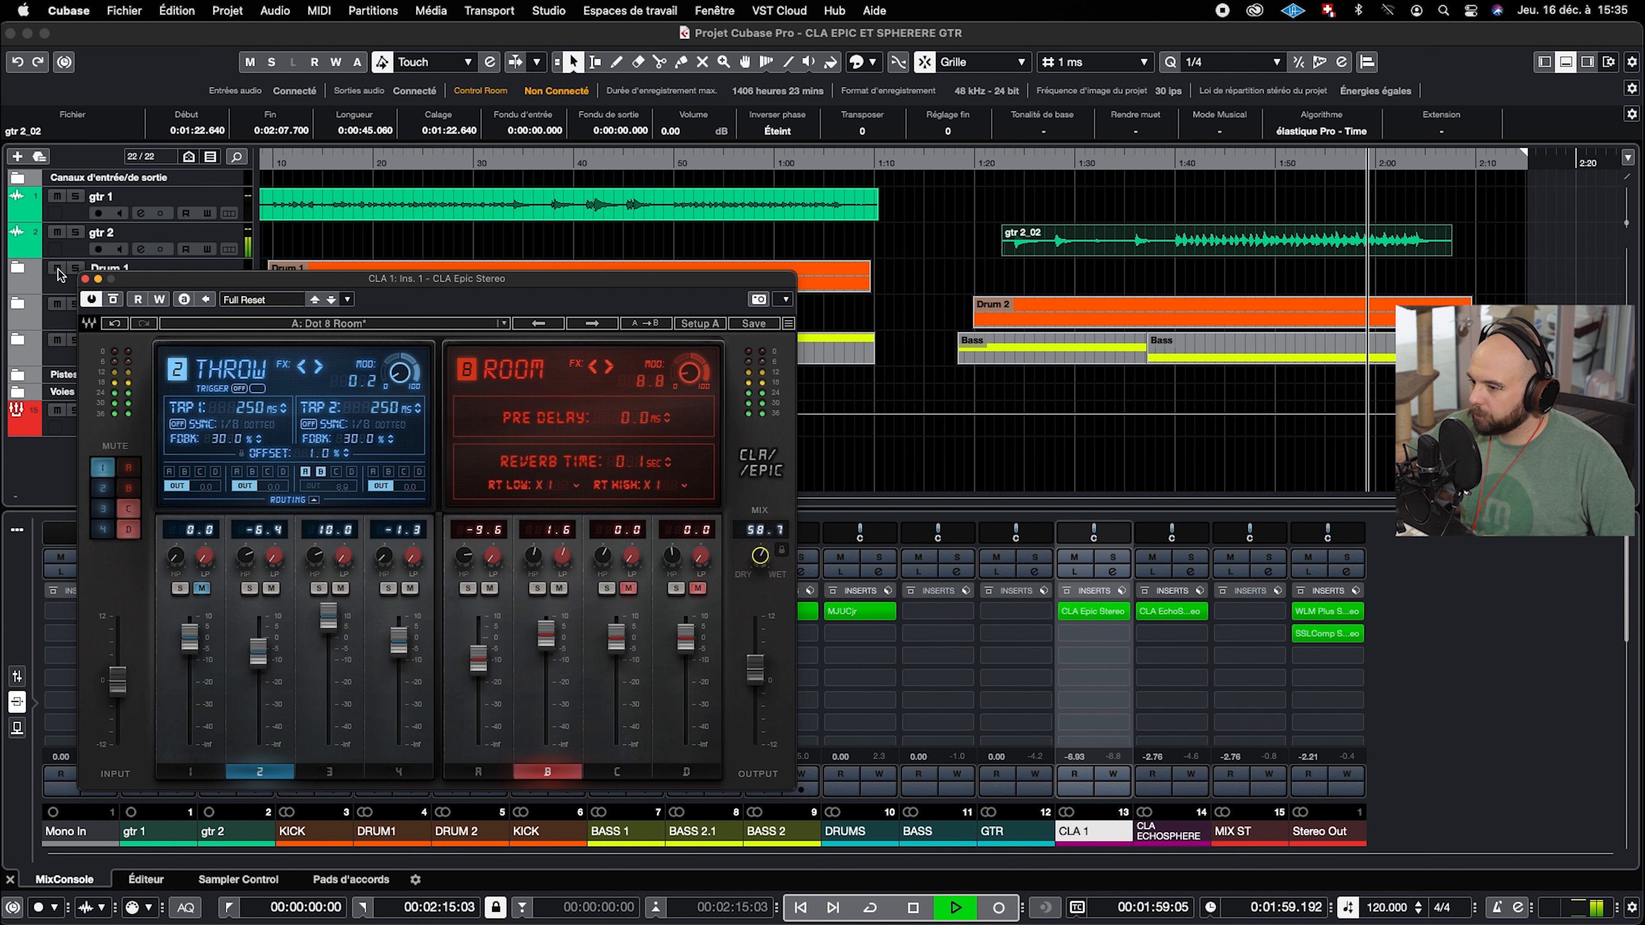
# Solo the gtr 2 track, stop playback, and return the playhead to about 1:39
pyautogui.click(76, 231)
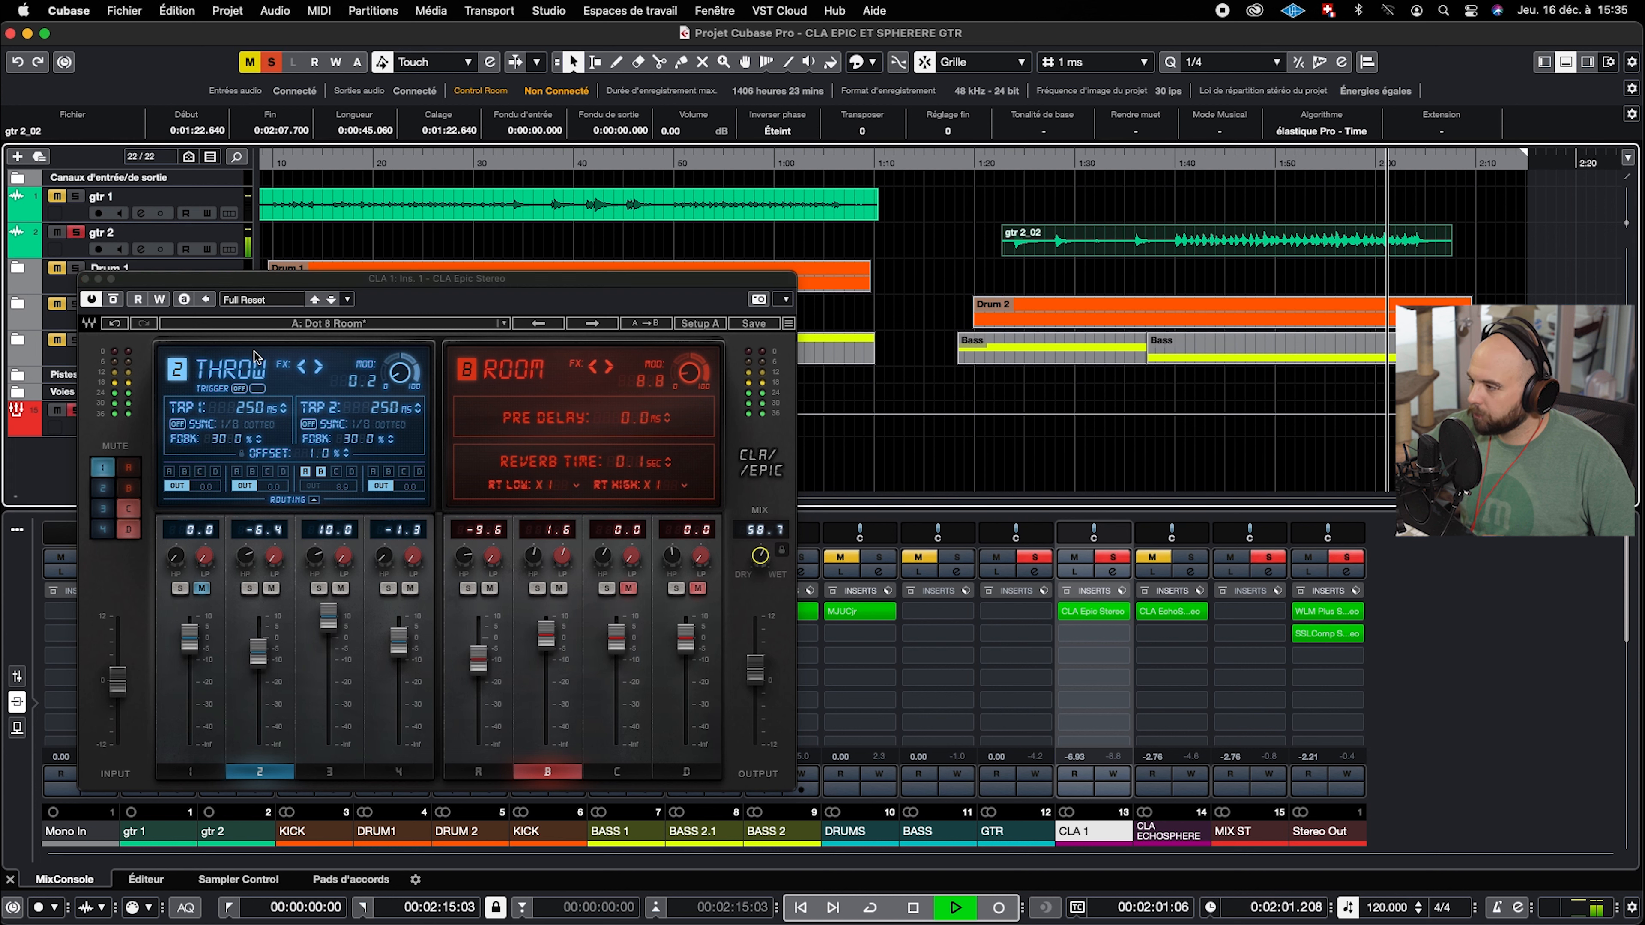
pyautogui.press('space')
pyautogui.click(1172, 162)
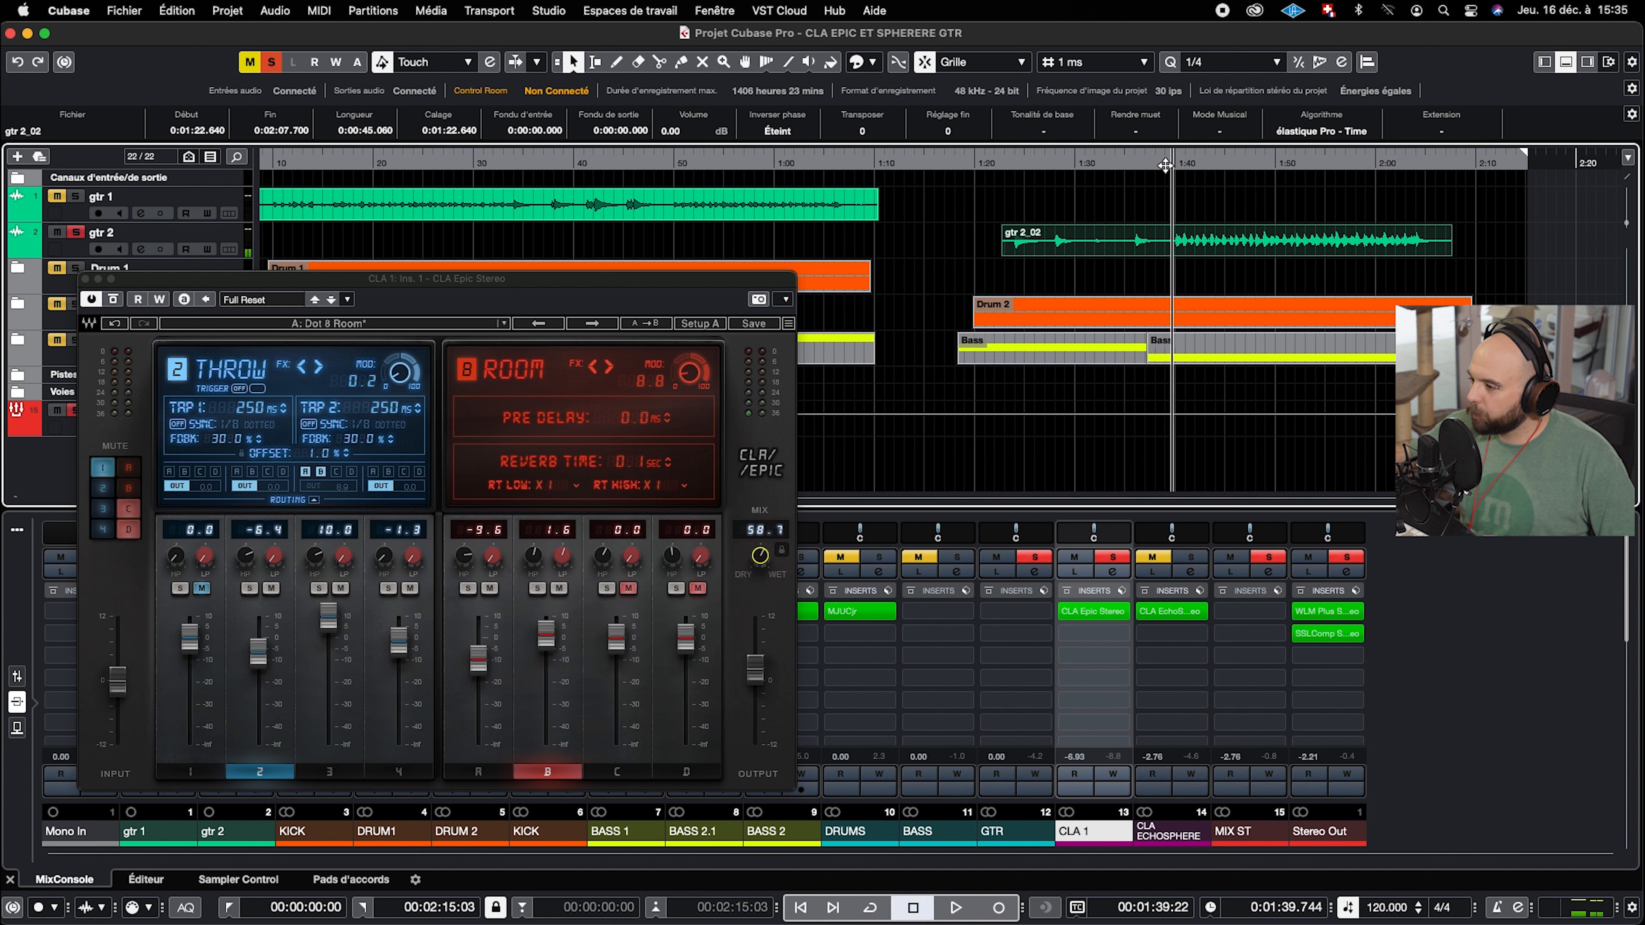
# Close the CLA Epic window and enable gtr 2's send to CLA ECHOSPHERE
pyautogui.click(1145, 610)
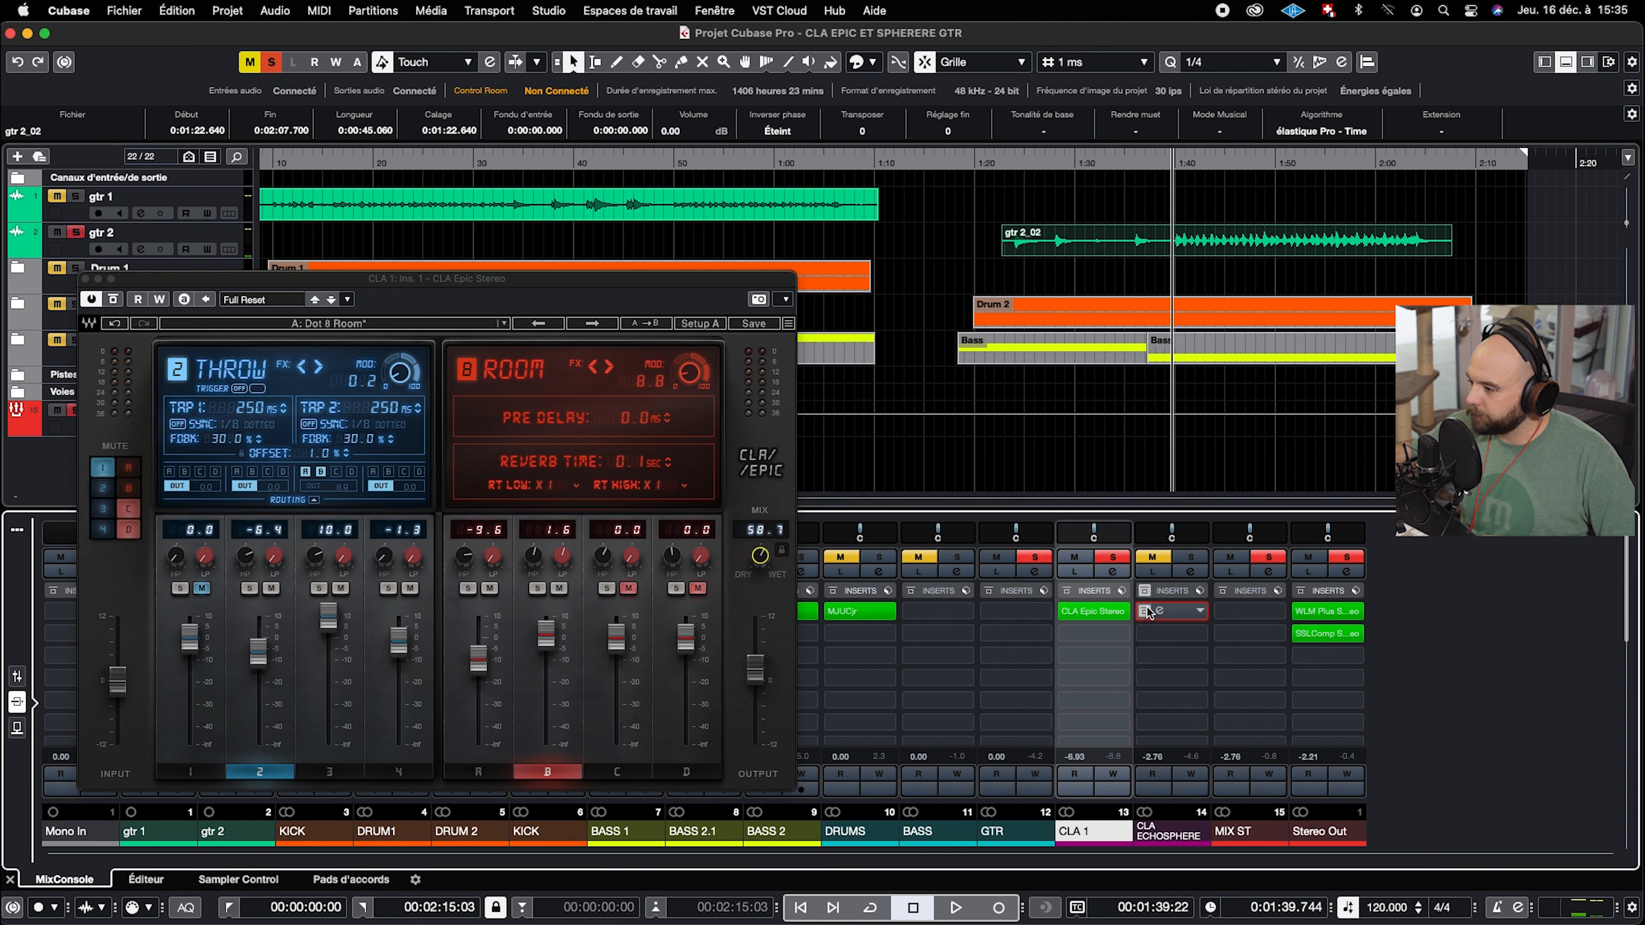
pyautogui.click(1144, 612)
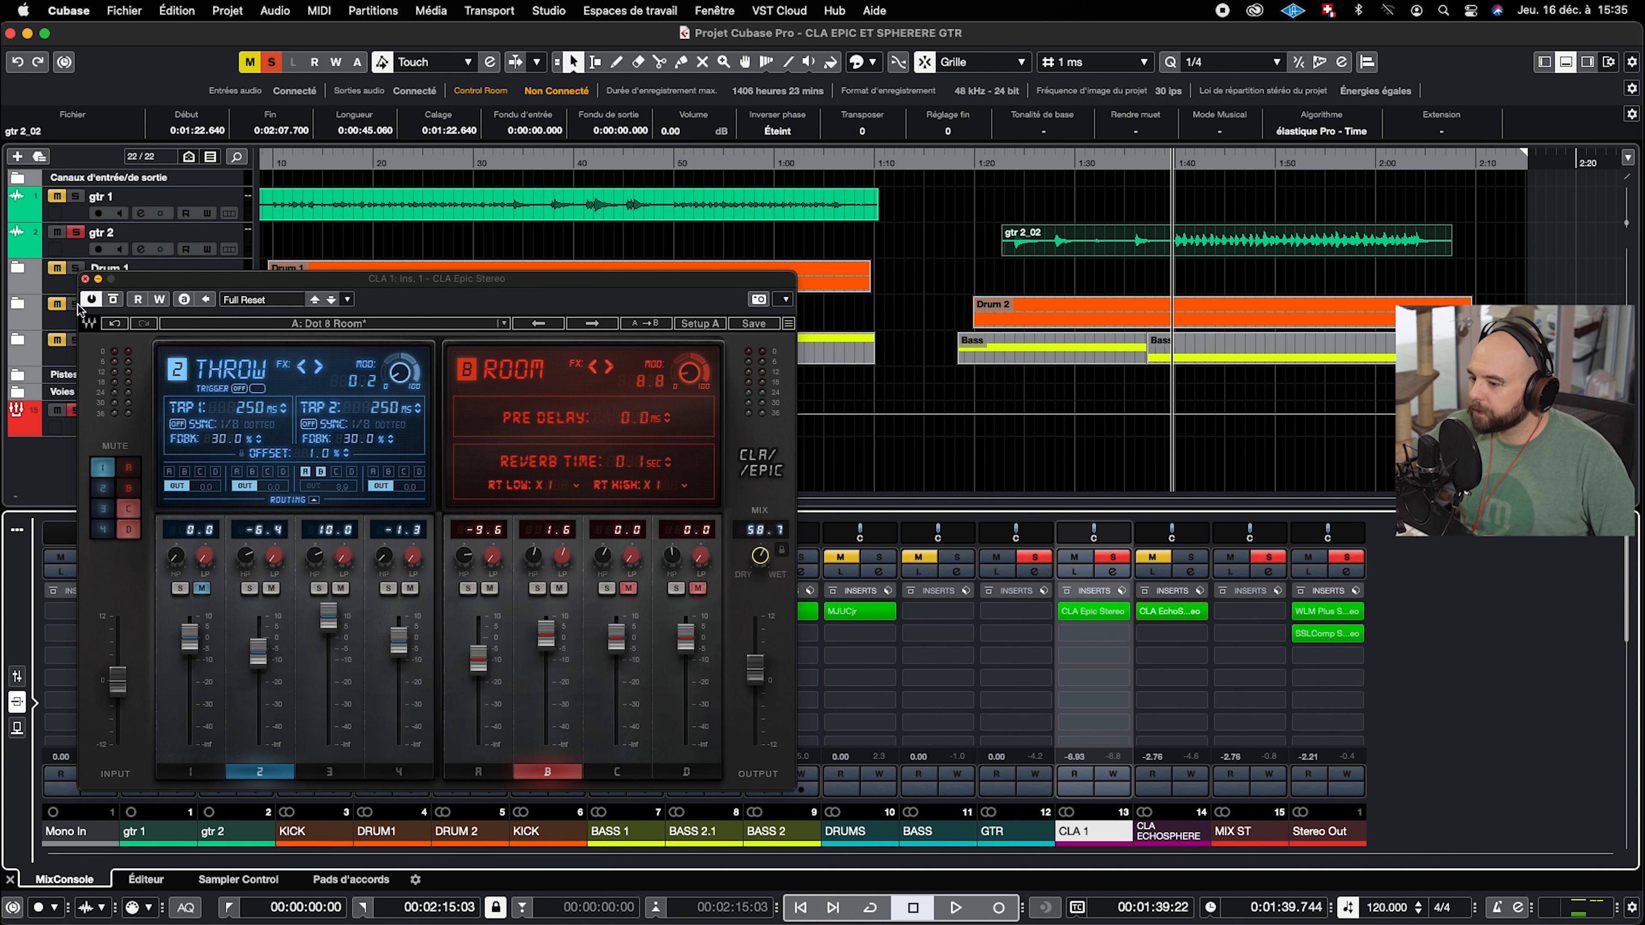
pyautogui.click(84, 280)
pyautogui.click(16, 728)
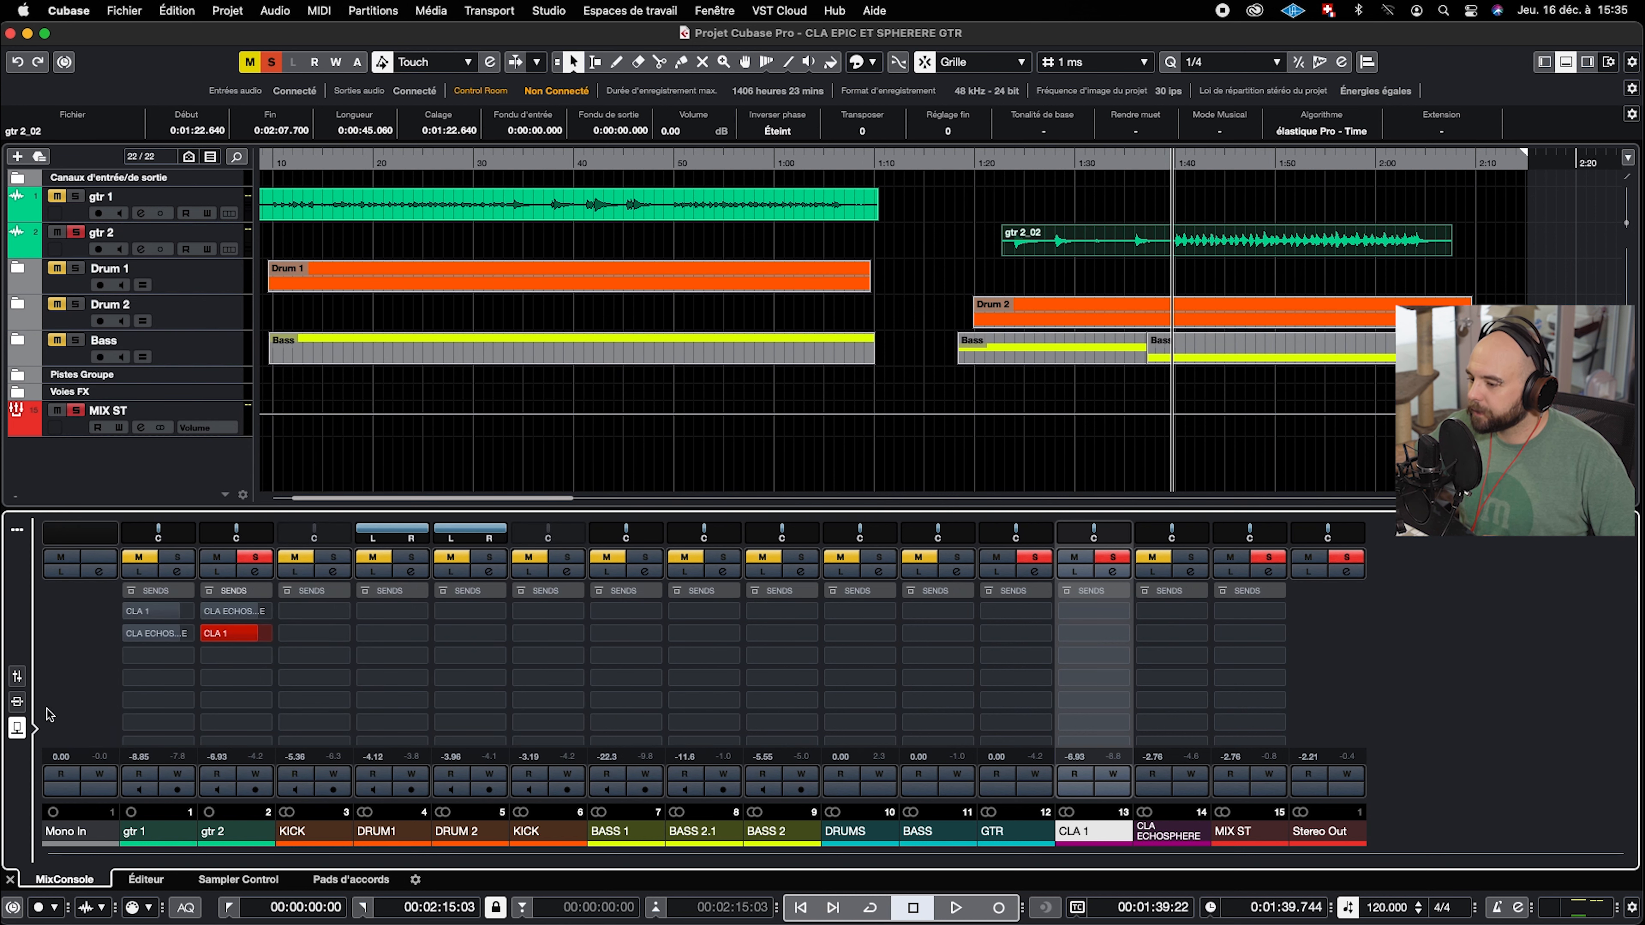
pyautogui.click(208, 612)
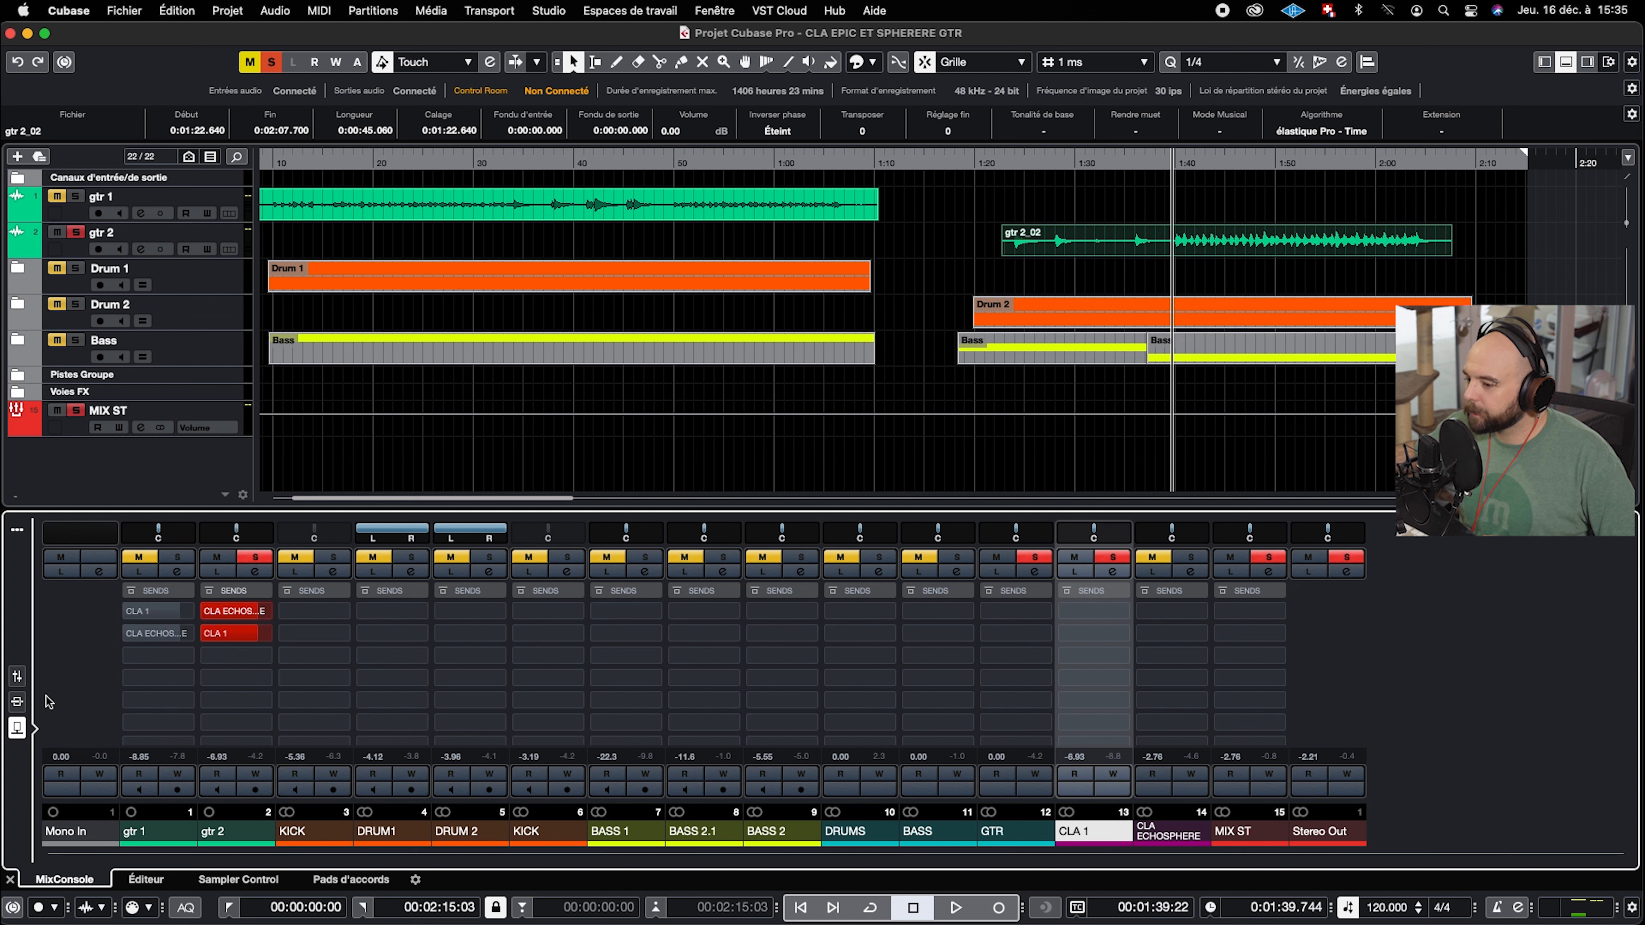
# Solo the CLA ECHOSPHERE channel in place of CLA 1, audition gtr 2 from about 1:39, and return the playhead there
pyautogui.click(17, 677)
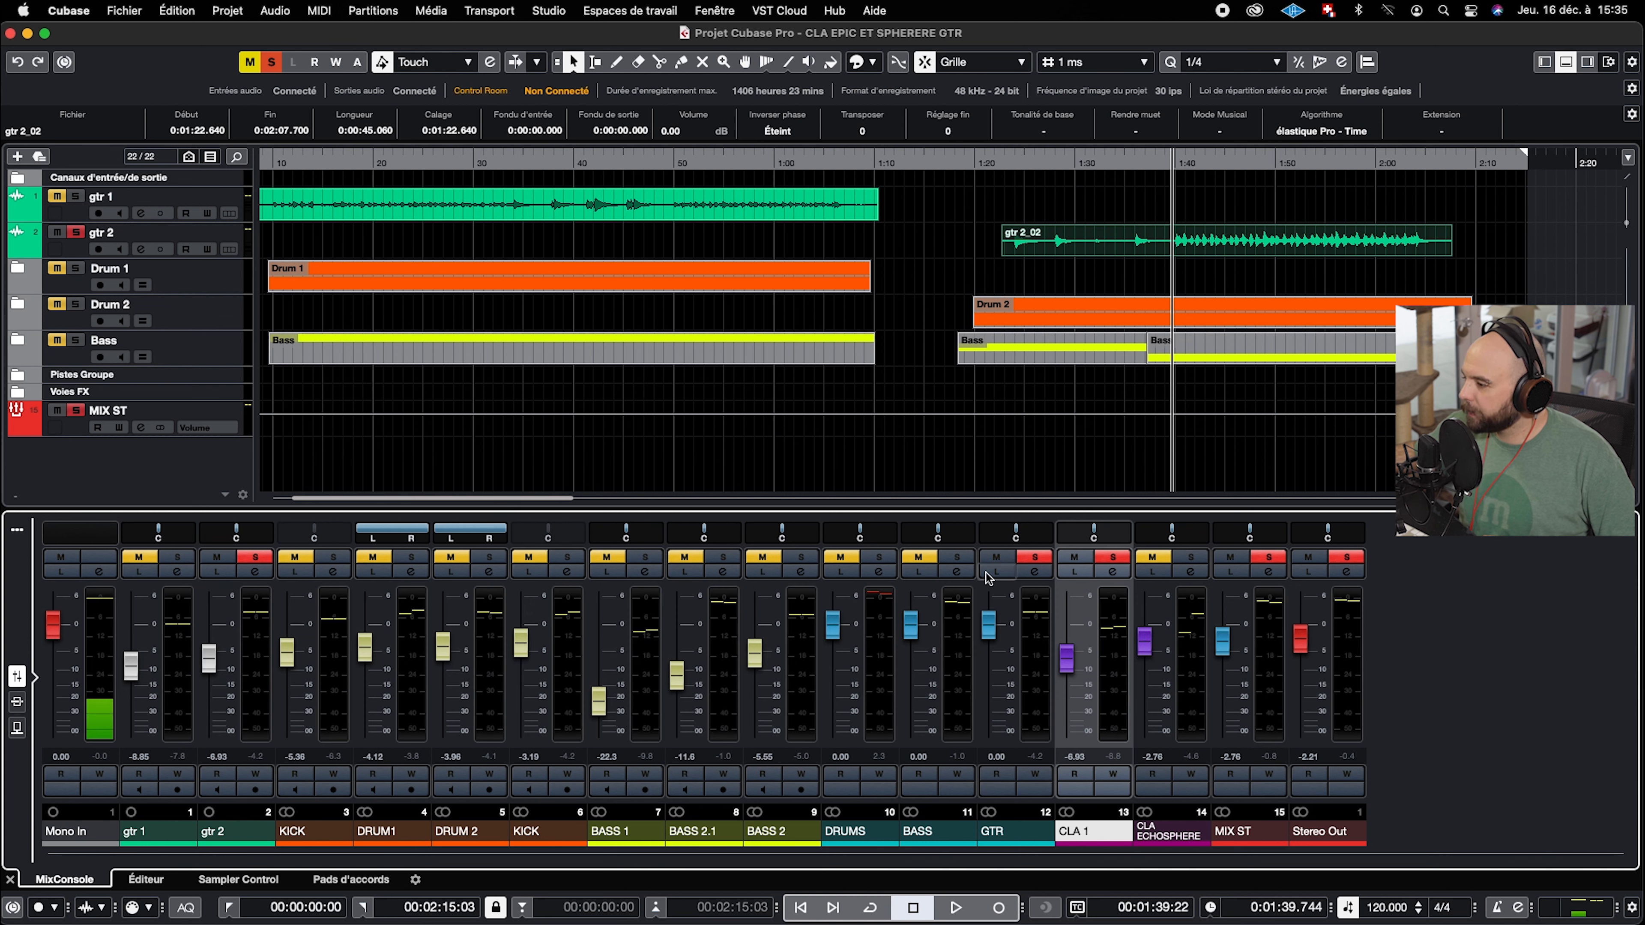
pyautogui.click(1180, 557)
pyautogui.press('space')
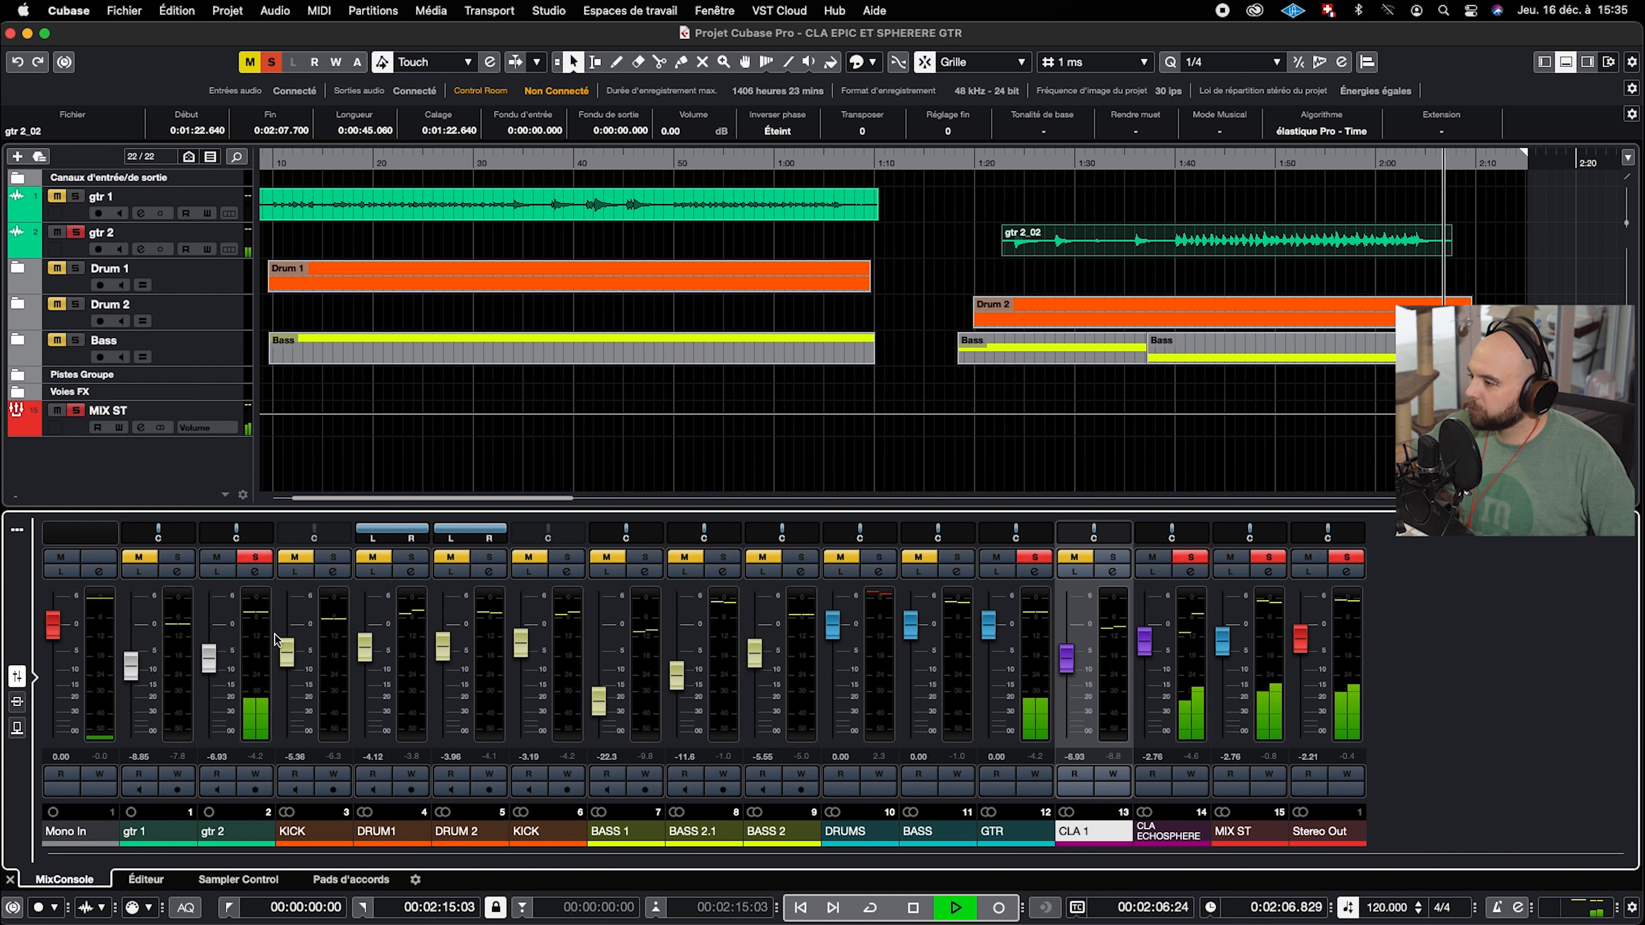
pyautogui.press('space')
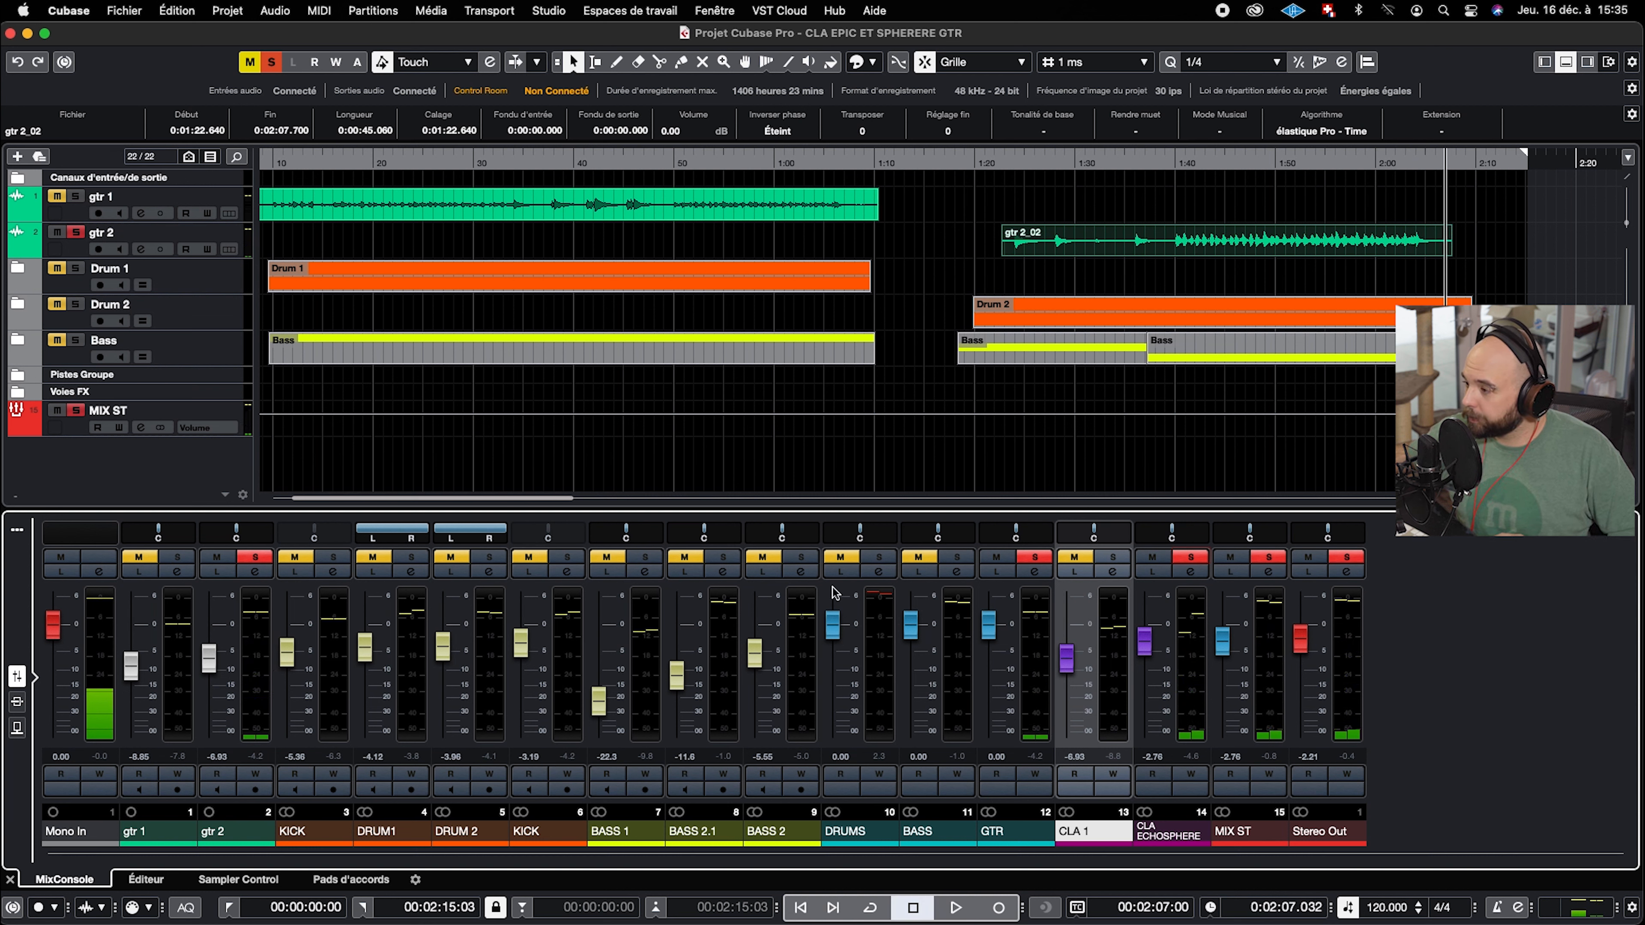
pyautogui.click(1173, 159)
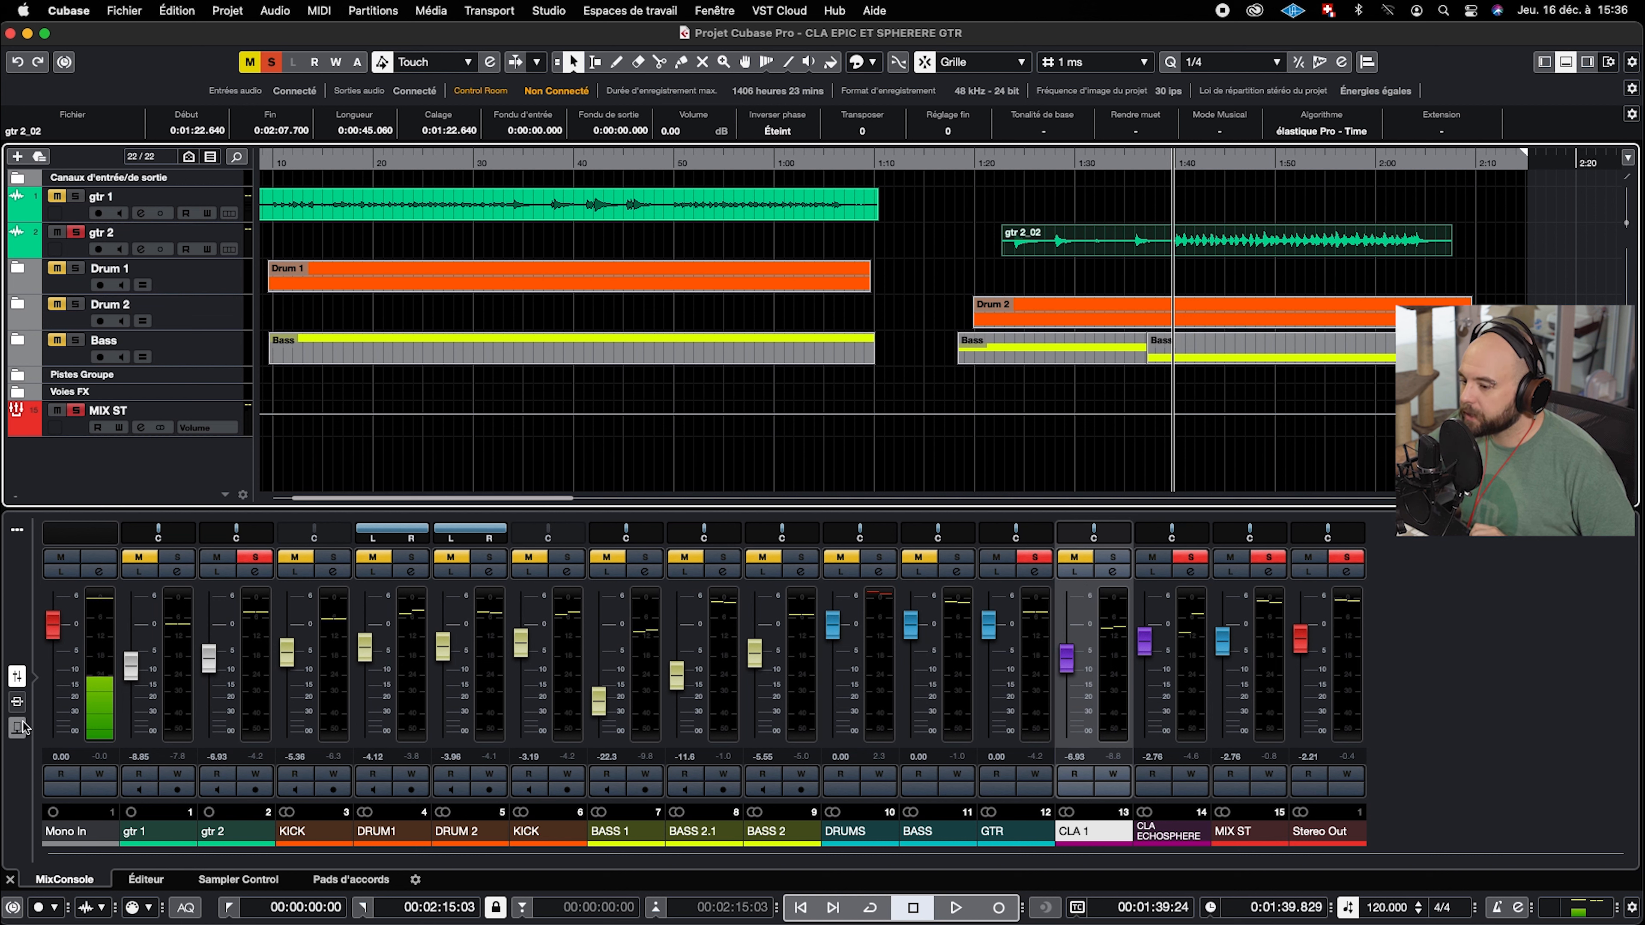
# Review the CLA EchoSphere plugin settings on the CLA ECHOSPHERE channel, closing its window when done
pyautogui.click(17, 701)
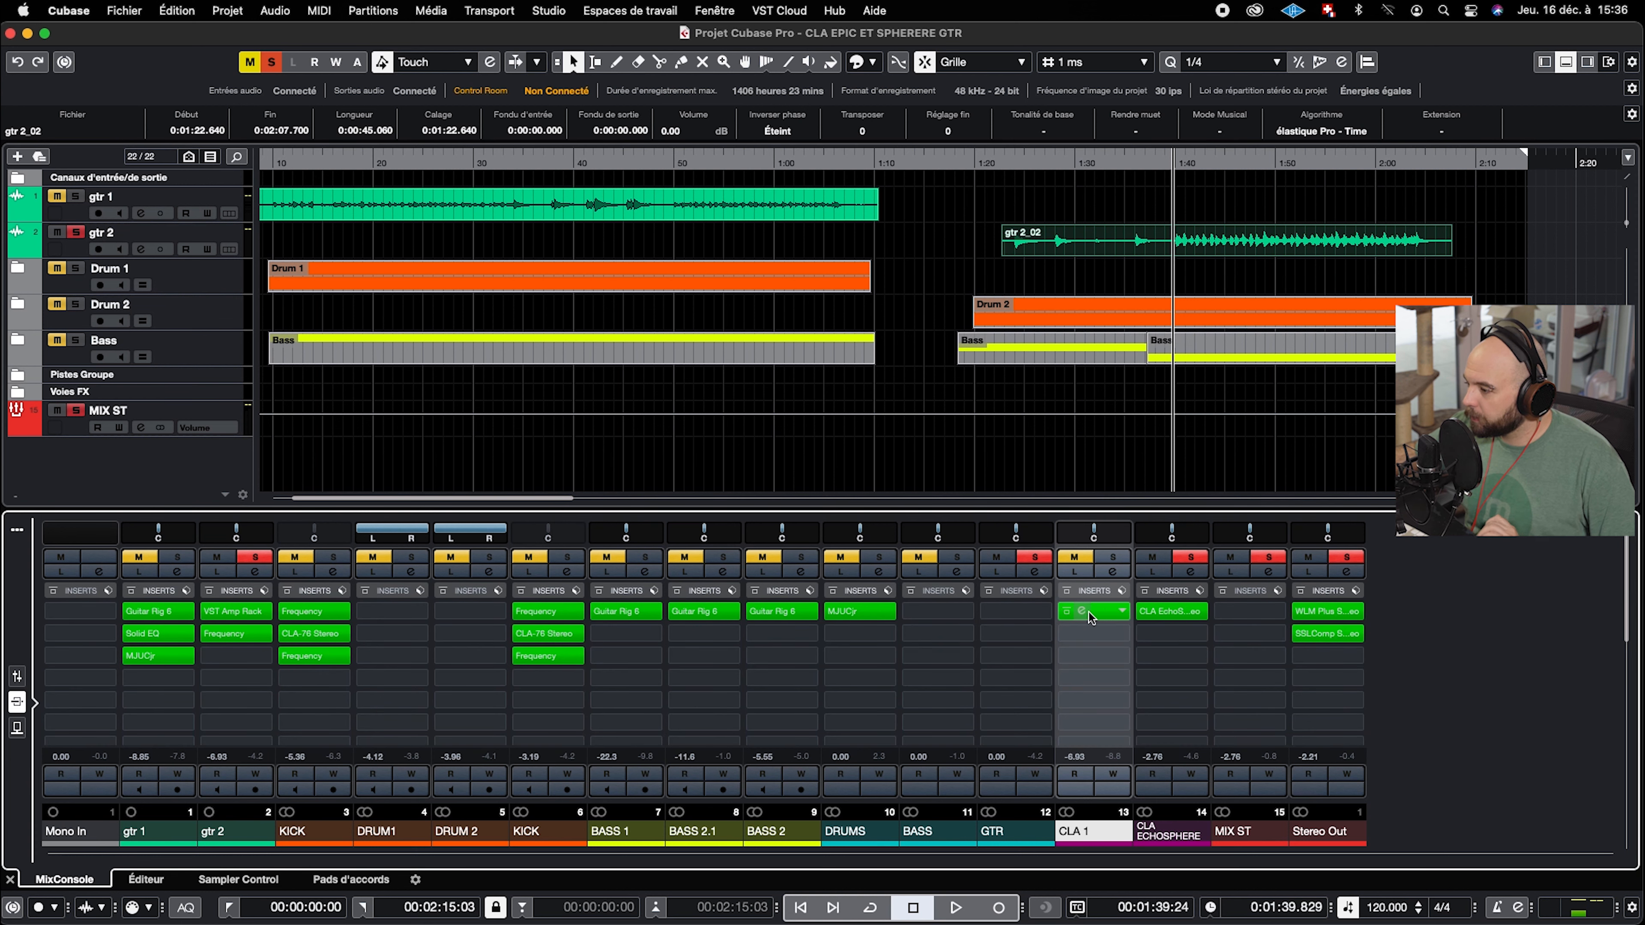
pyautogui.click(1154, 612)
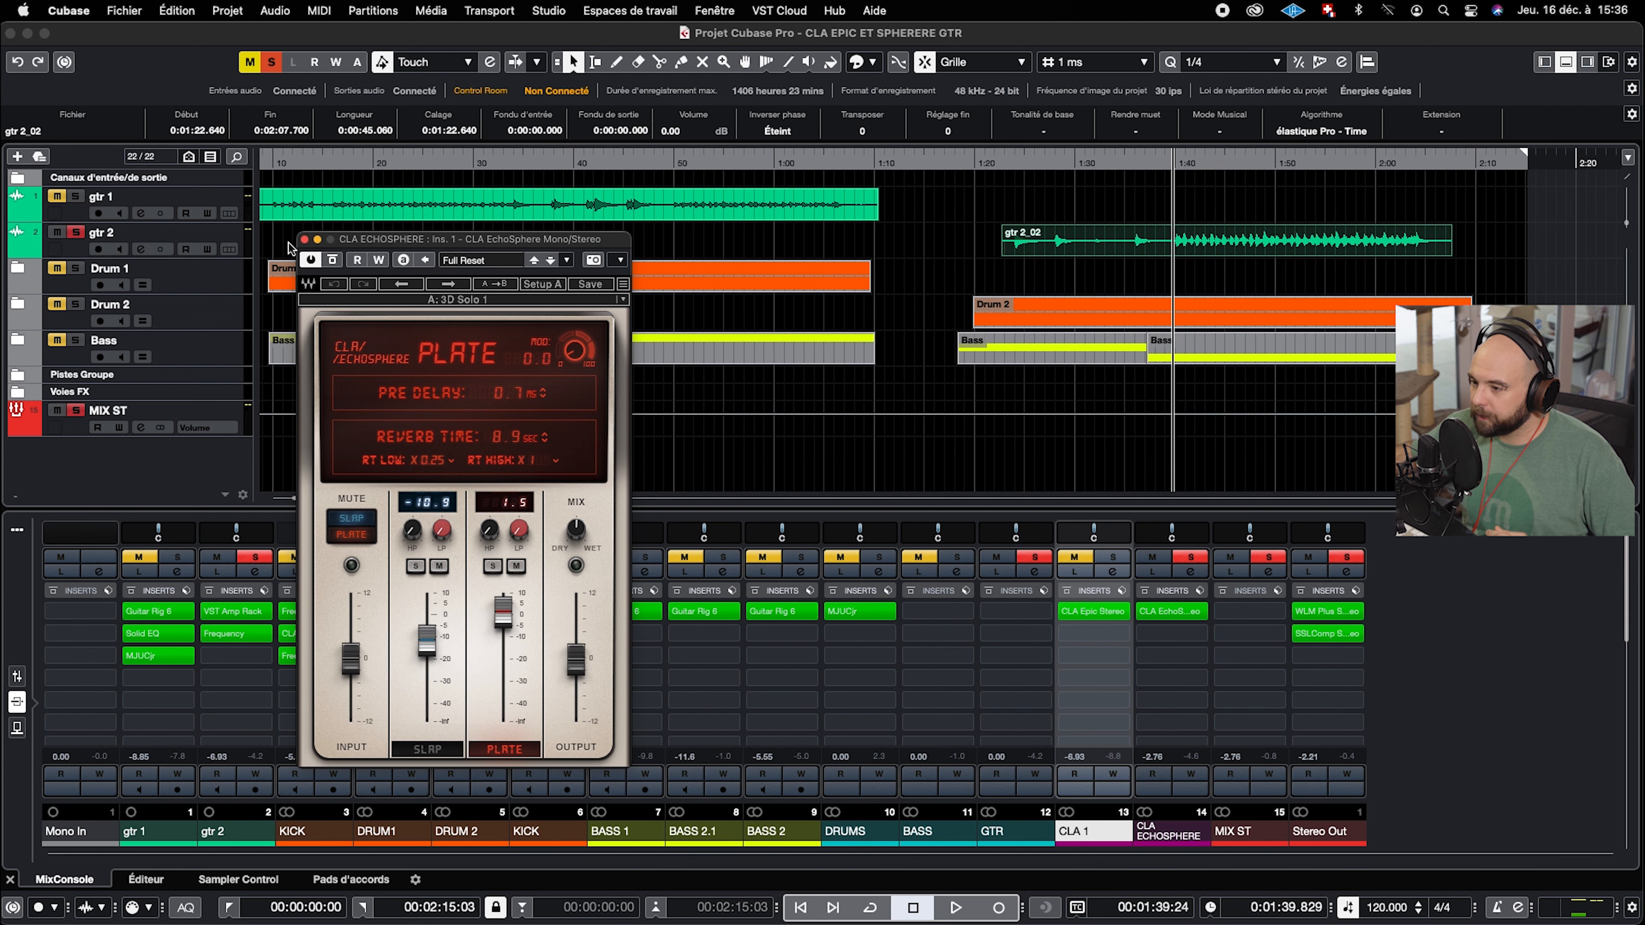
pyautogui.click(305, 240)
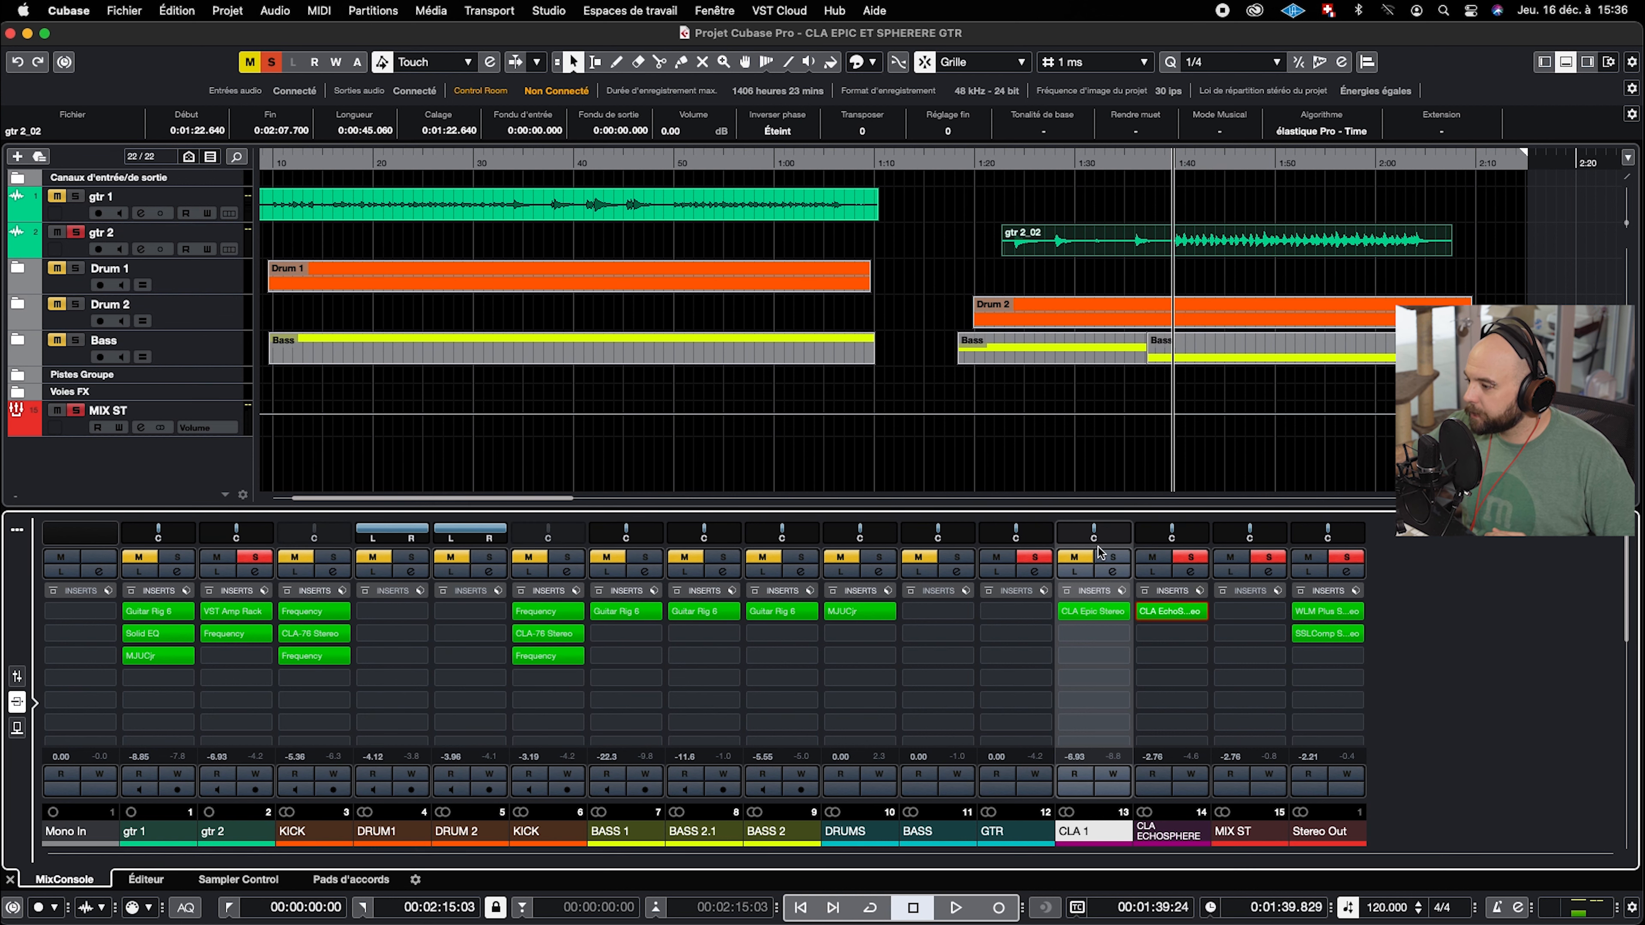
# Solo CLA 1 in place of CLA ECHOSPHERE and load the CLA guitar preset Delay Canyon into Setup B of CLA Epic
pyautogui.click(1099, 560)
pyautogui.click(1077, 562)
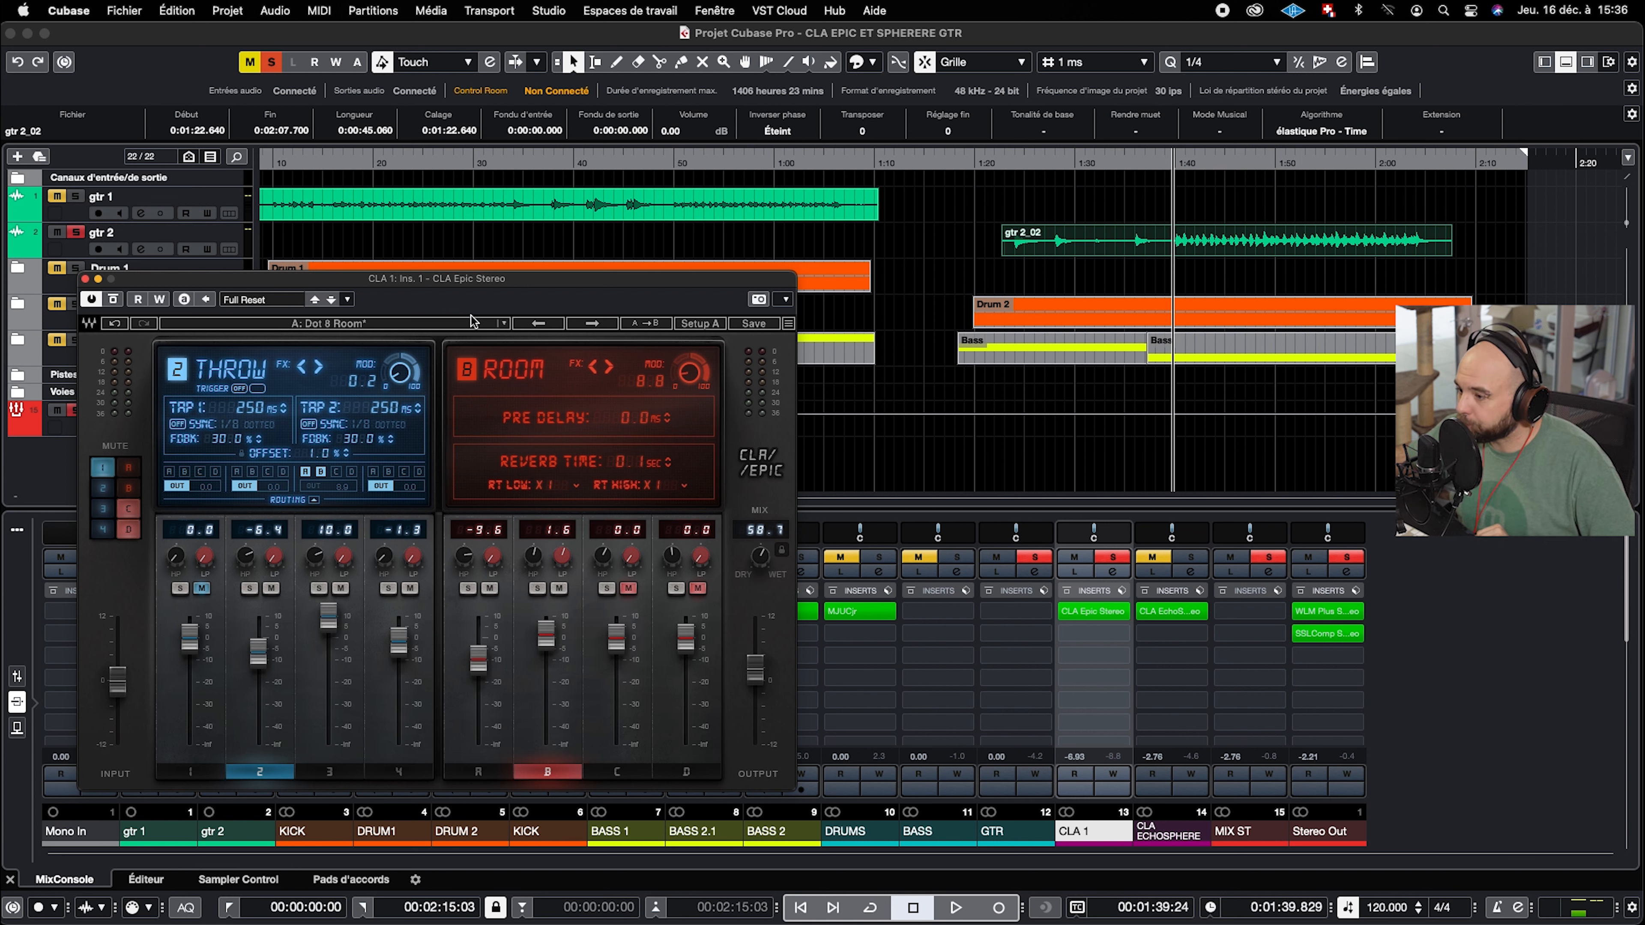
pyautogui.click(697, 323)
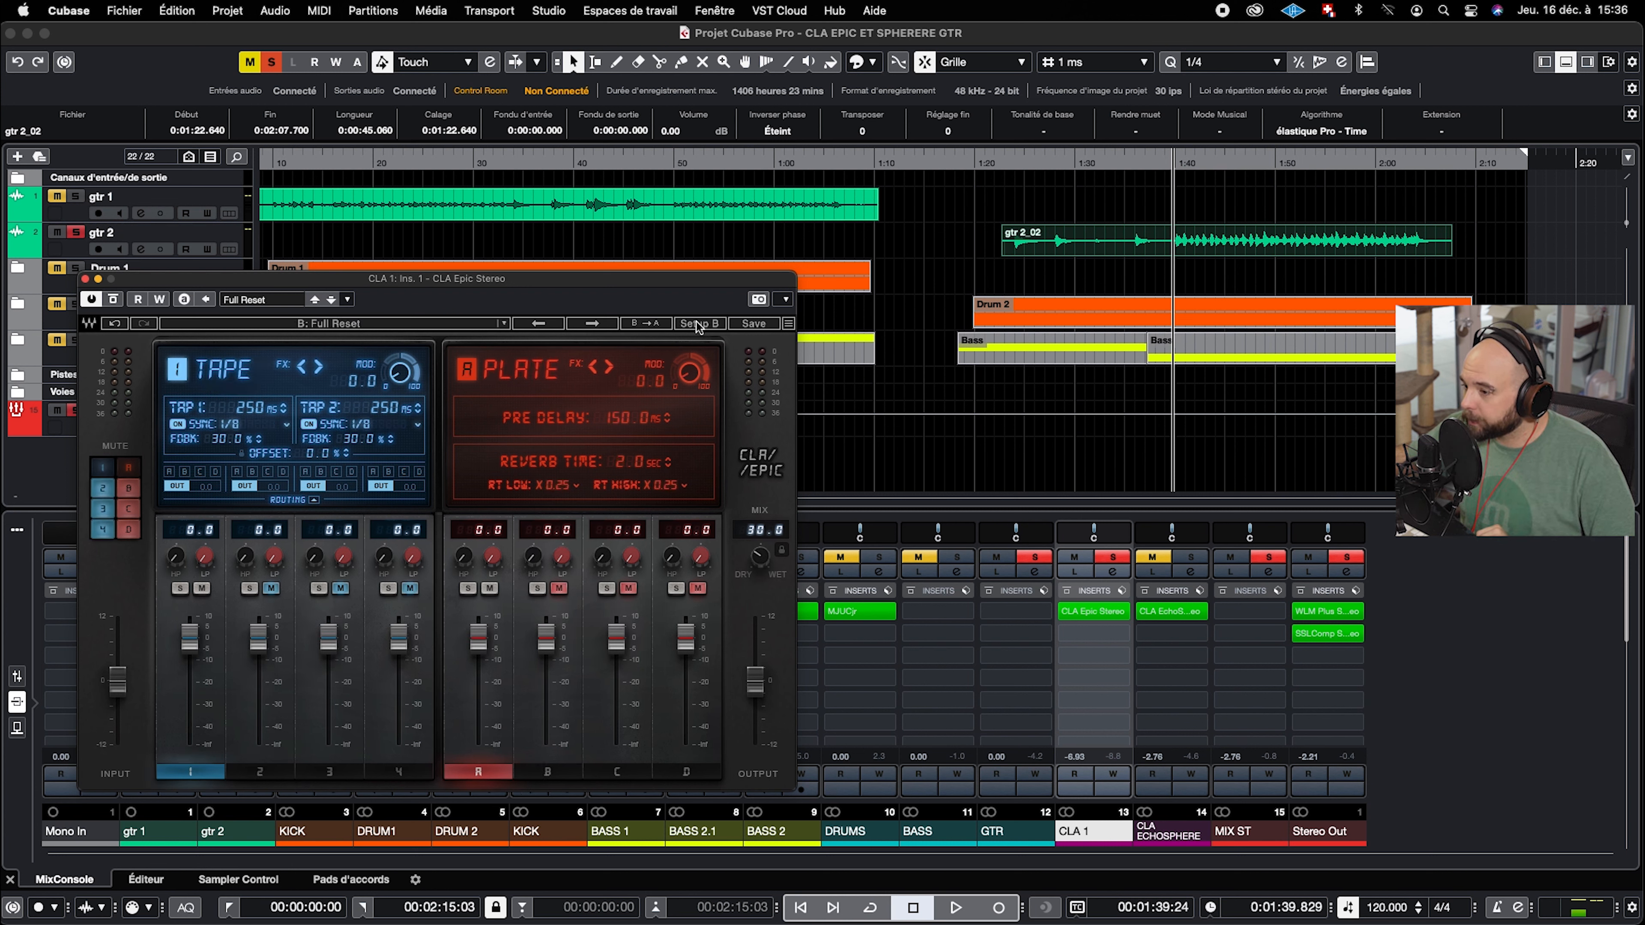
pyautogui.click(402, 326)
pyautogui.moveTo(576, 568)
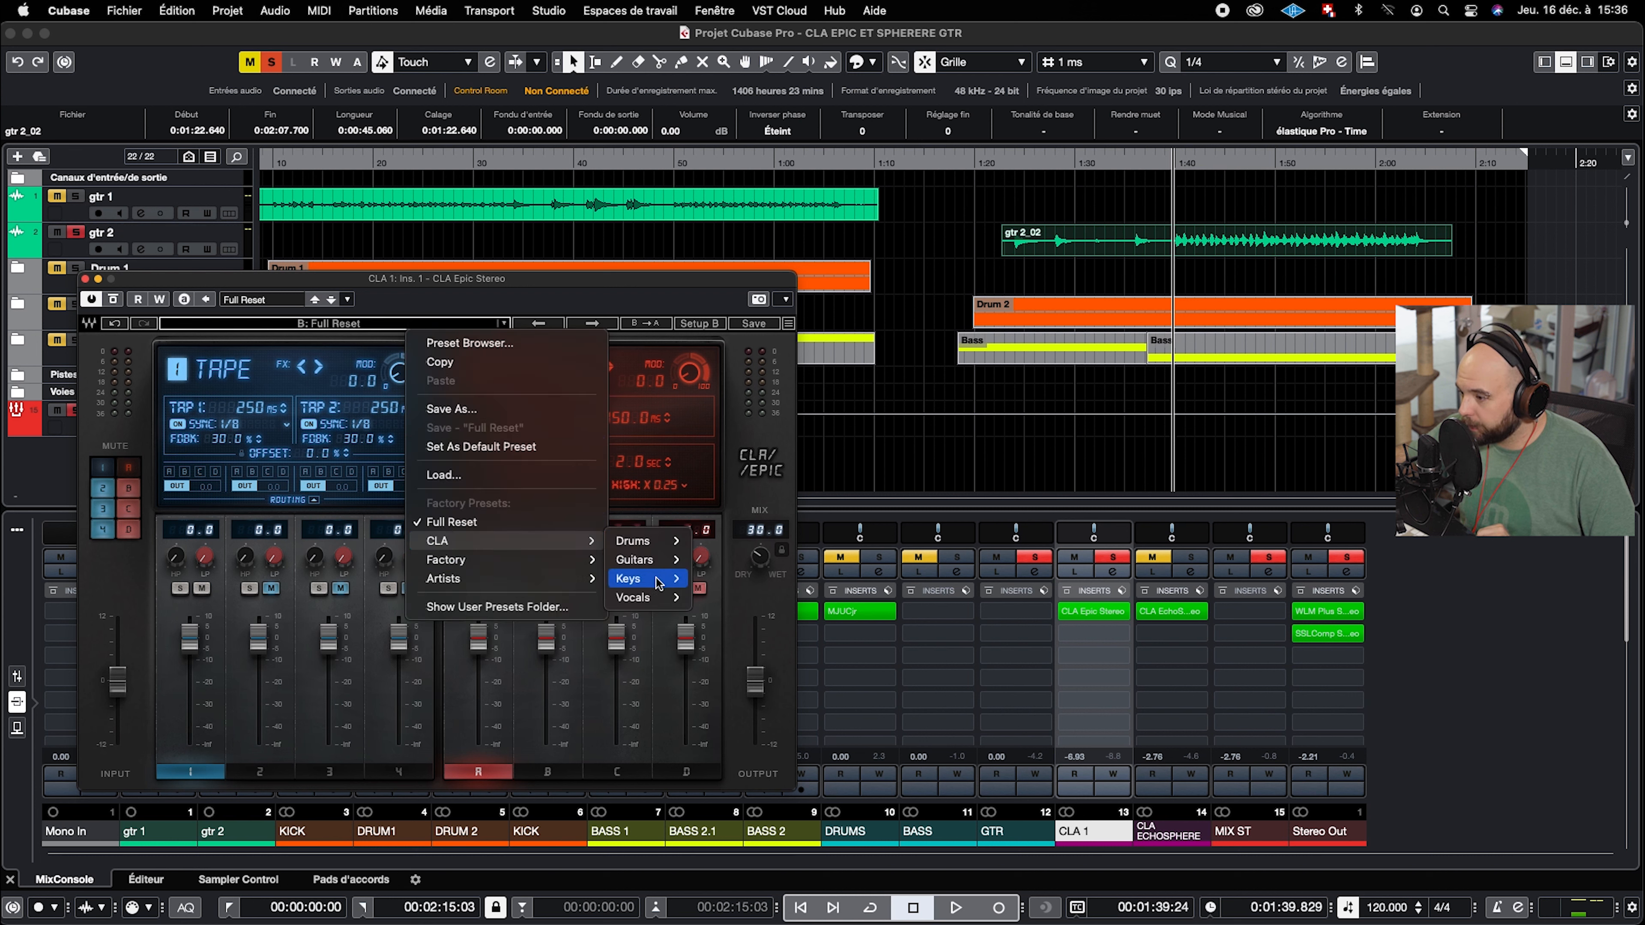
pyautogui.moveTo(659, 571)
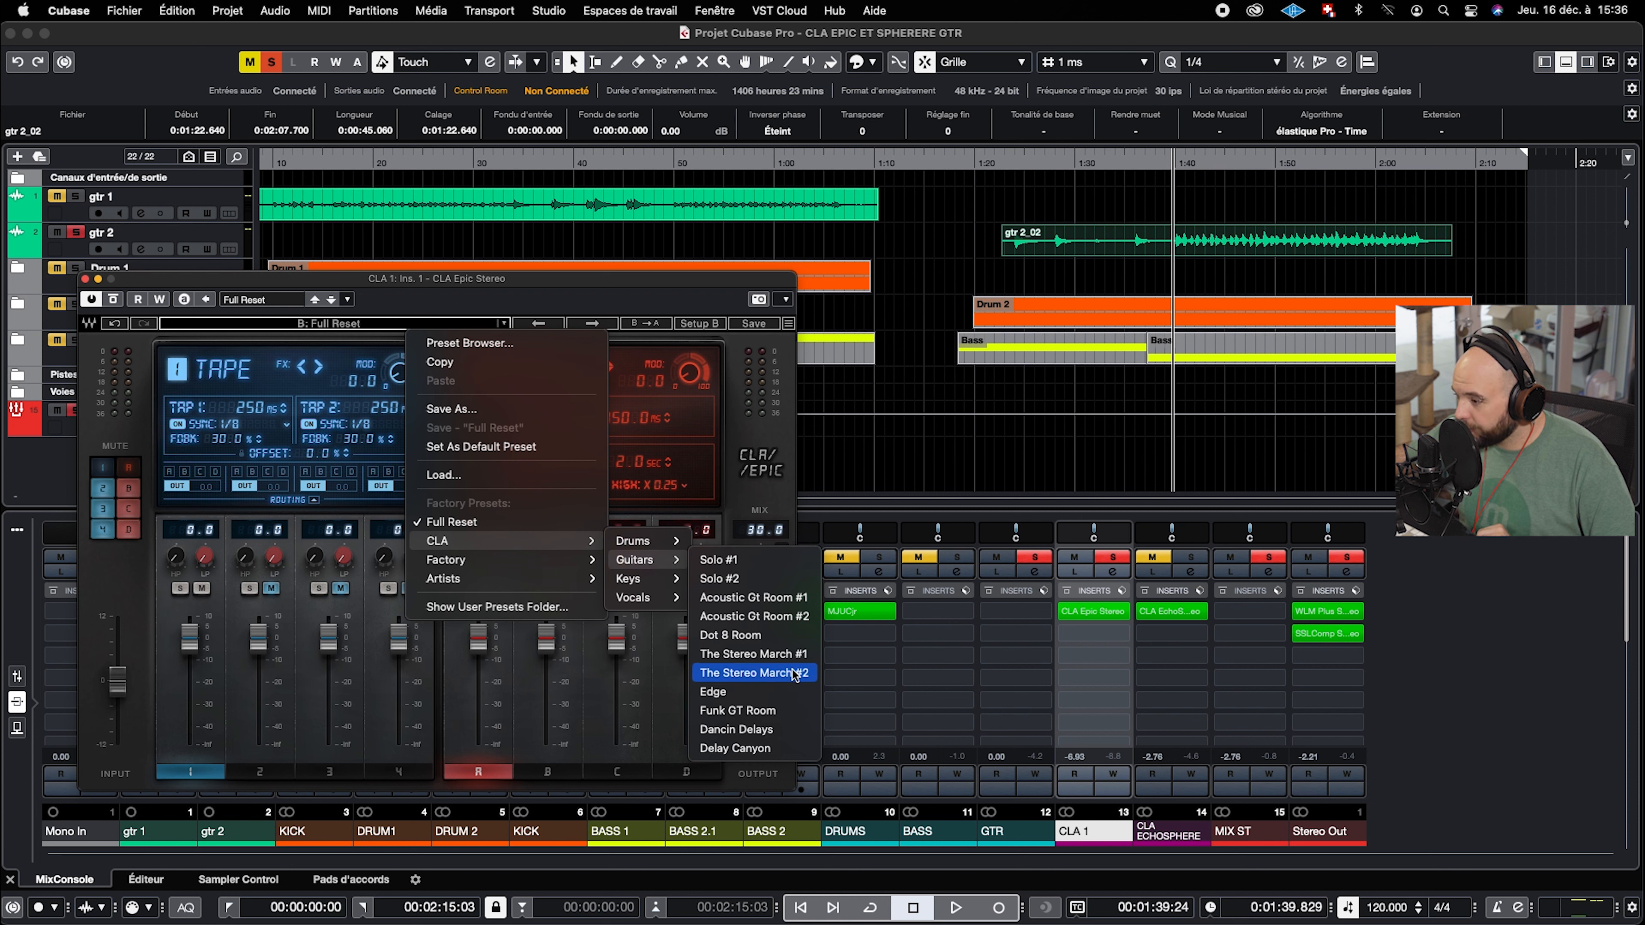
pyautogui.click(759, 749)
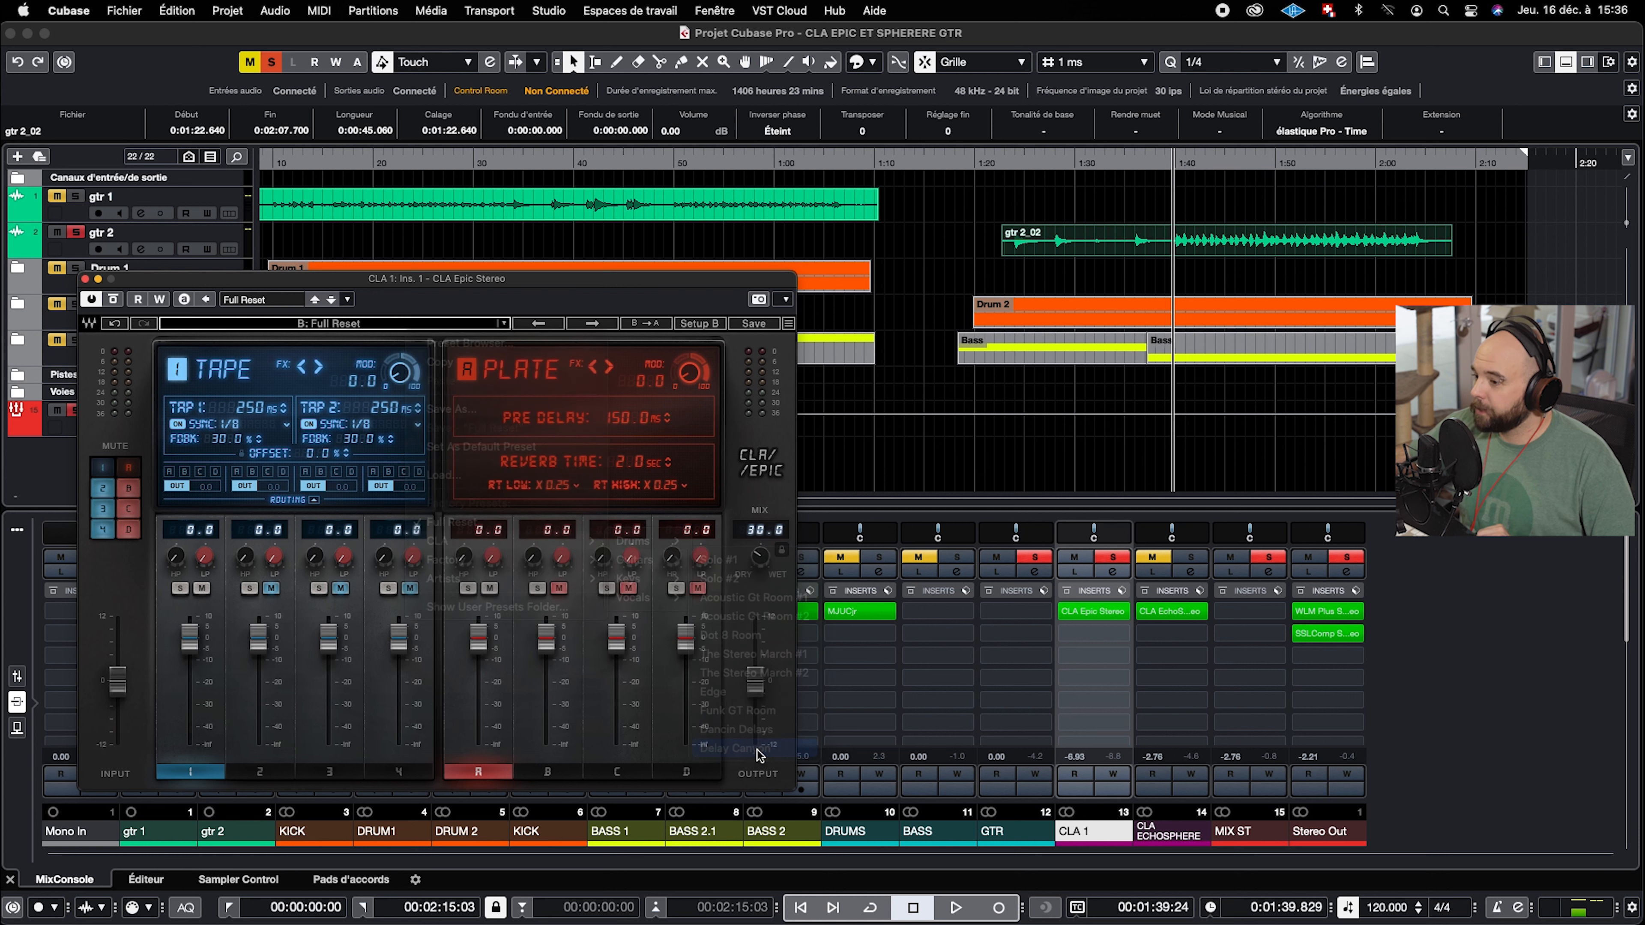
# Audition the Delay Canyon preset on gtr 2 from about 1:39, moving the CLA Epic window clear of the gtr 2 inserts
pyautogui.click(1169, 162)
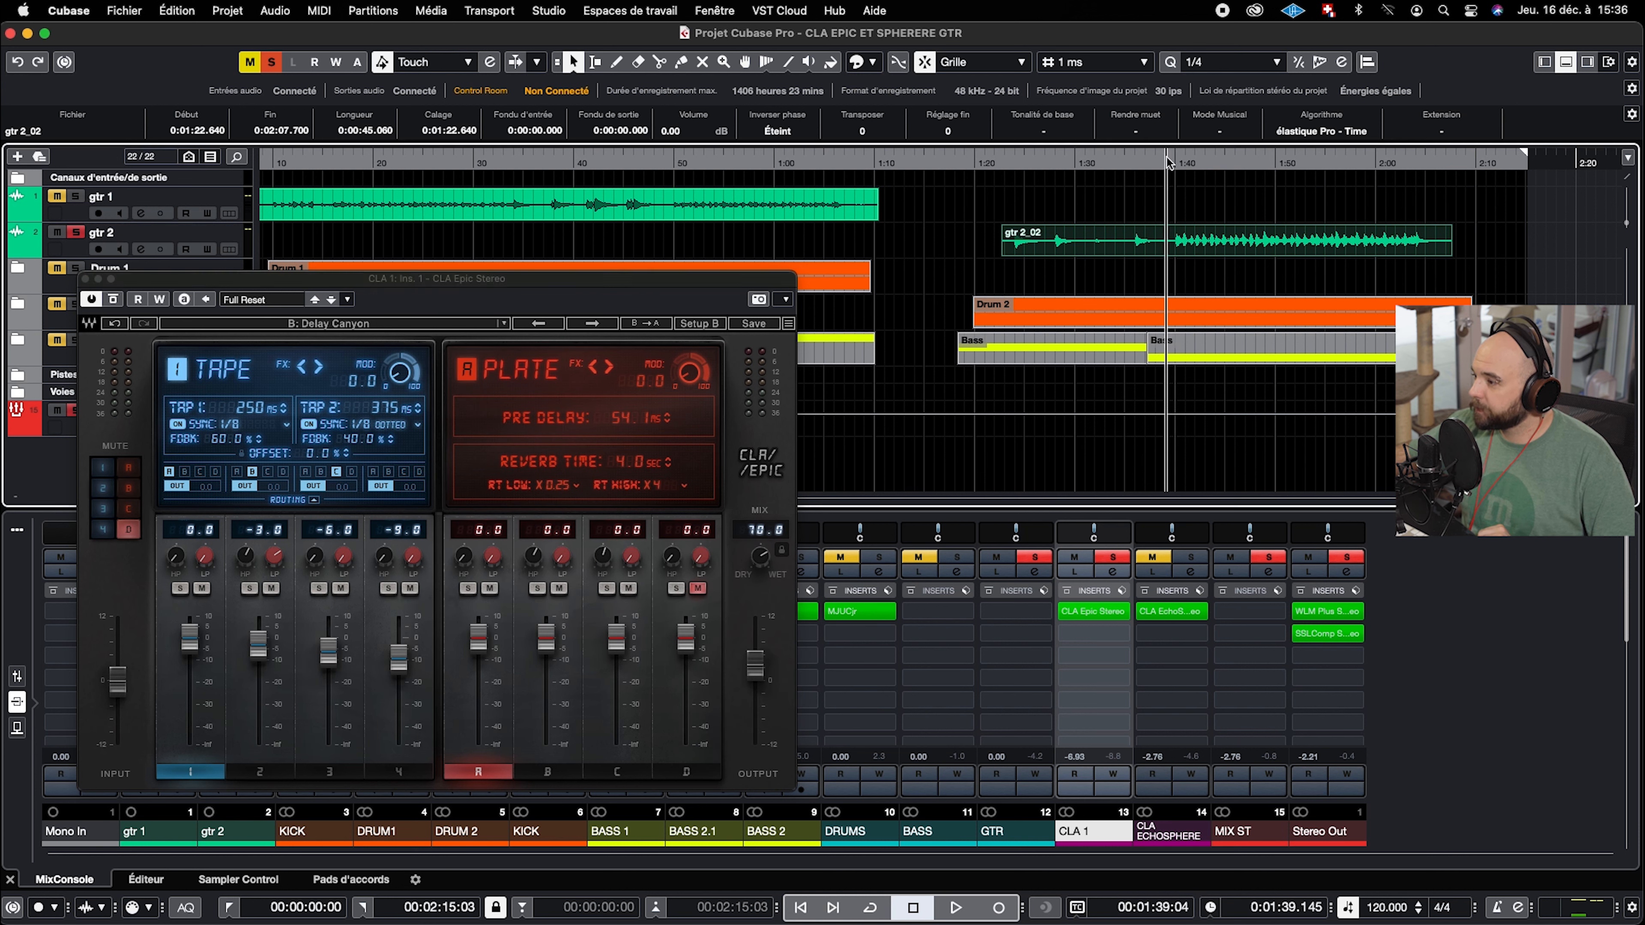
pyautogui.press('space')
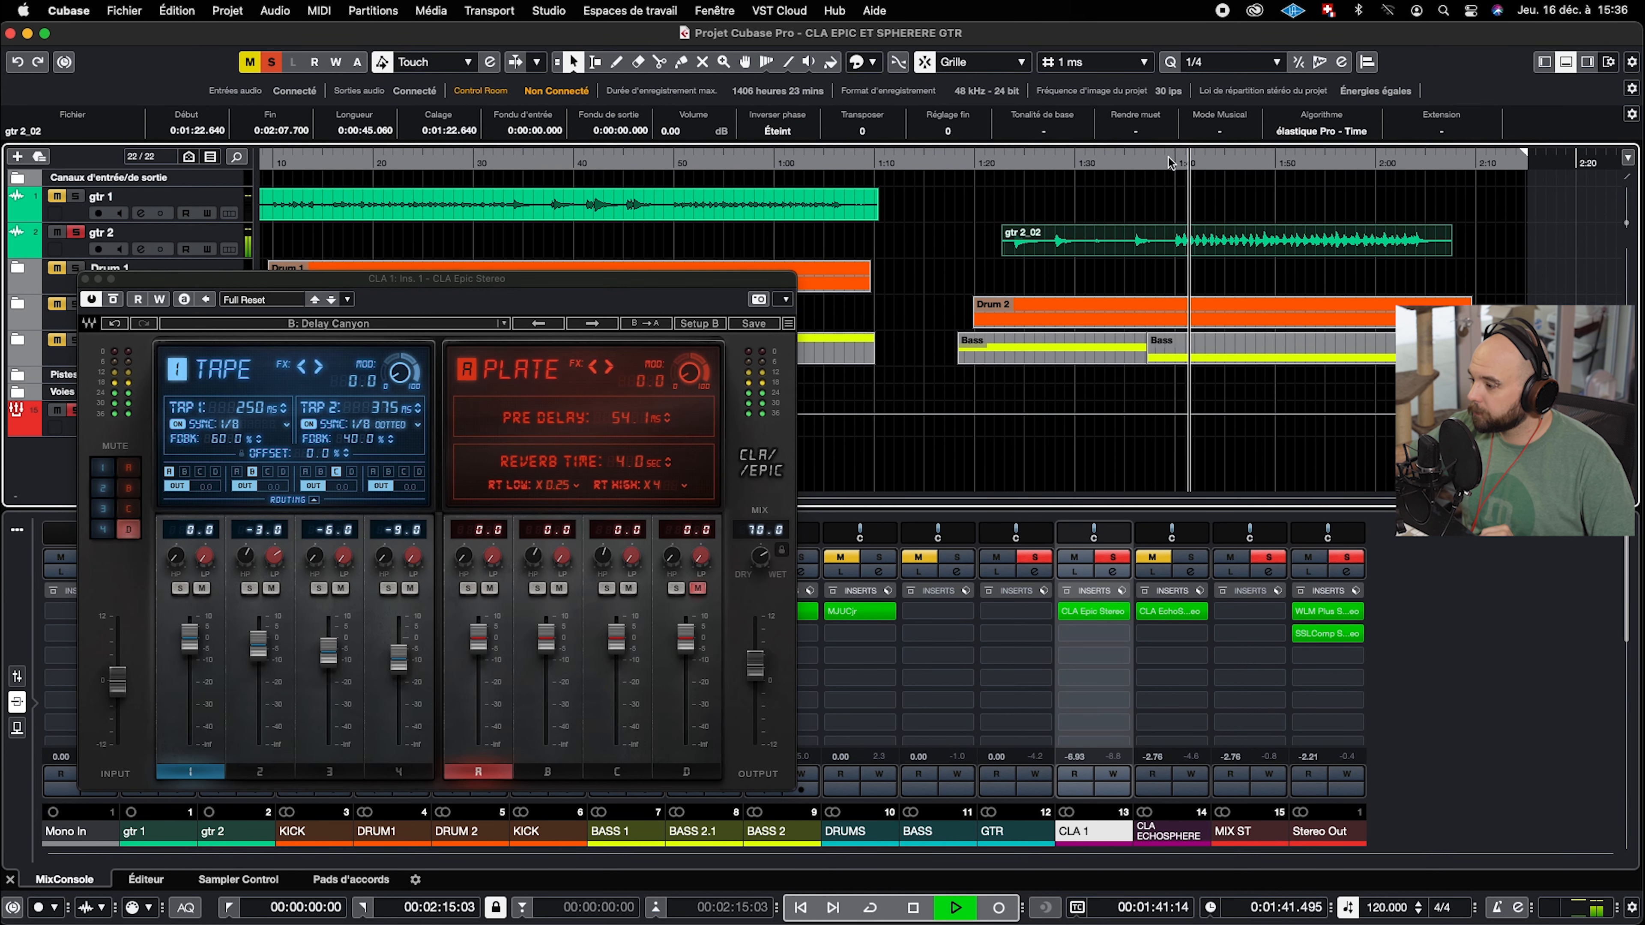
pyautogui.moveTo(682, 274); pyautogui.dragTo(1012, 249)
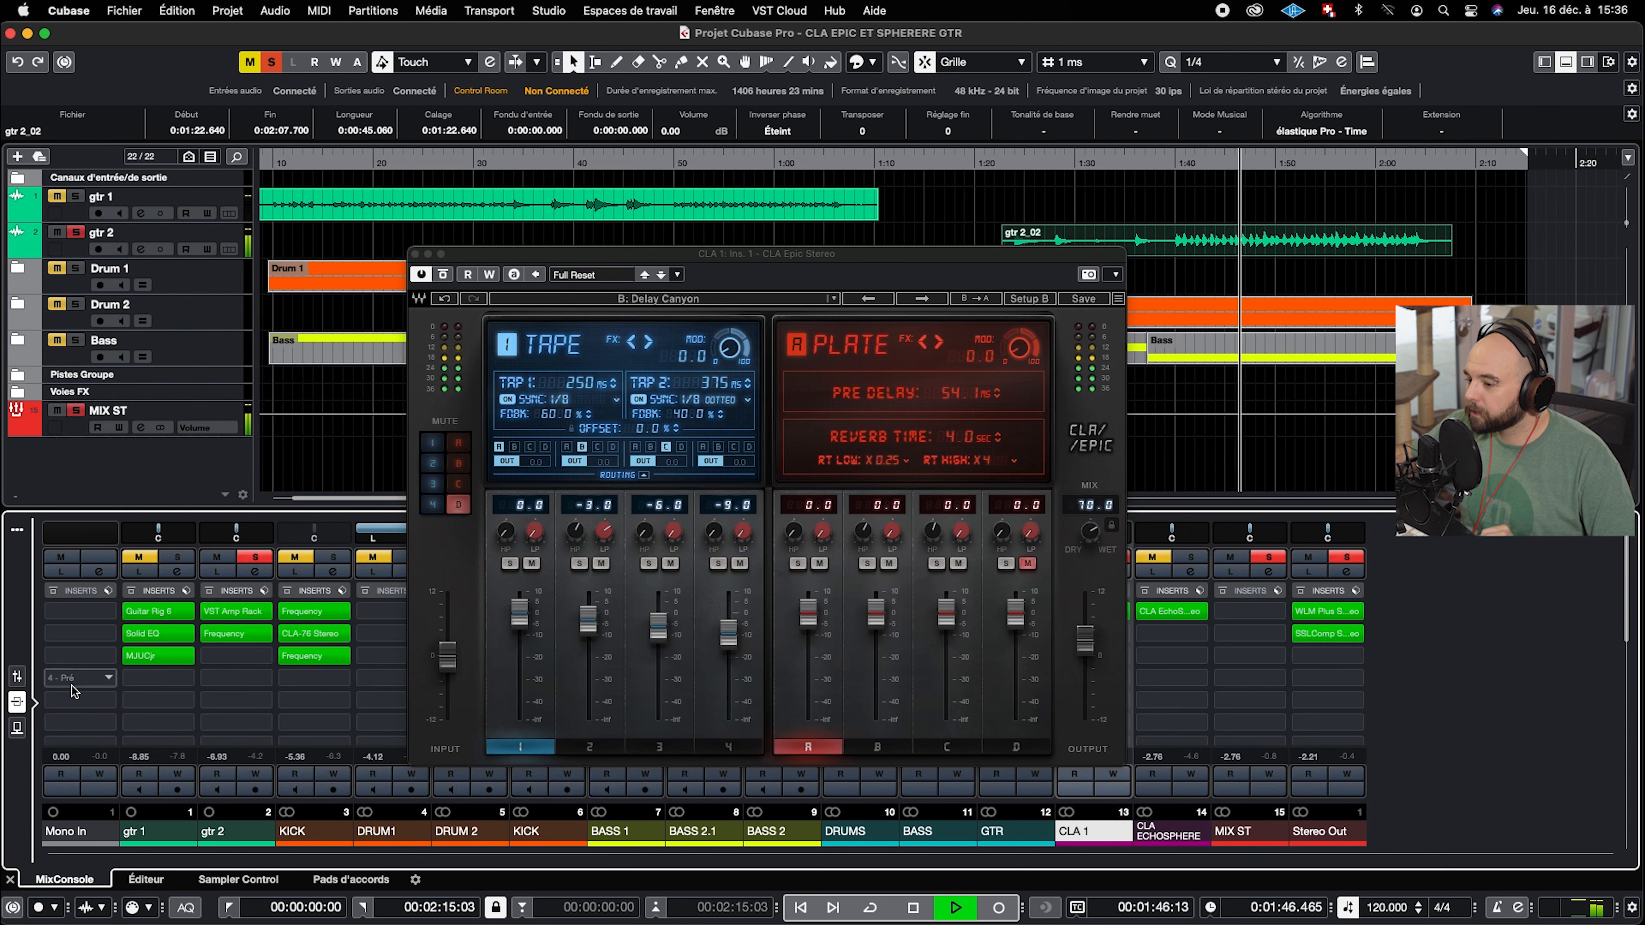
# Set the bass to 2.5 in gtr 2's VST Amp Rack during playback, close its window, and stop playback
pyautogui.click(232, 611)
pyautogui.moveTo(659, 612); pyautogui.dragTo(793, 609)
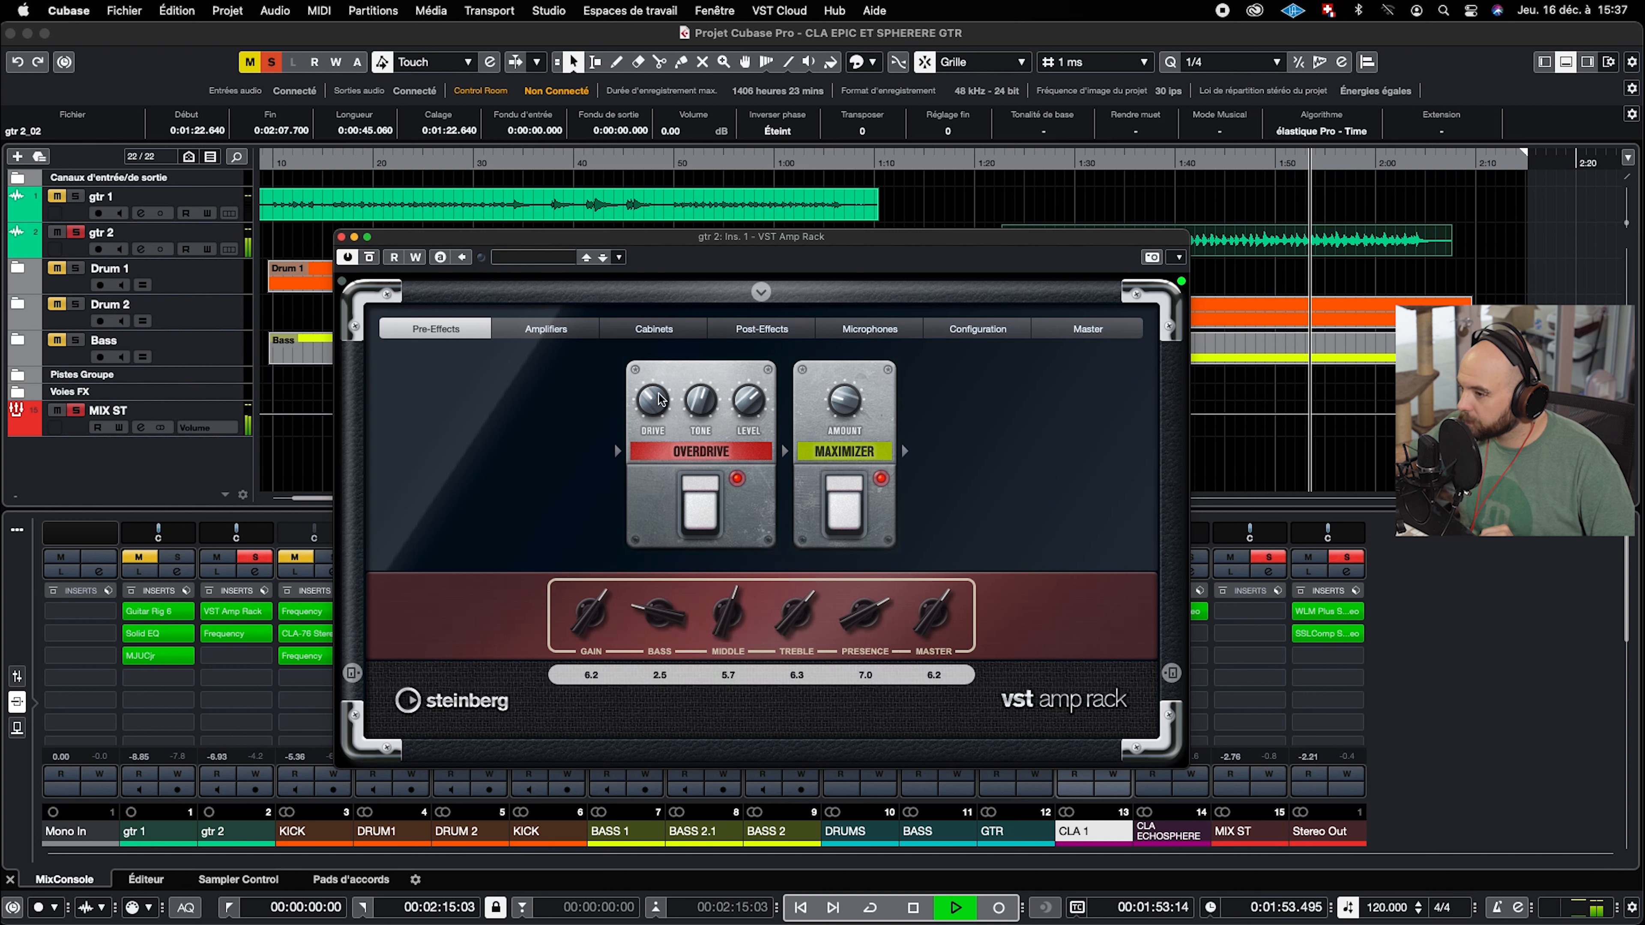
pyautogui.click(341, 237)
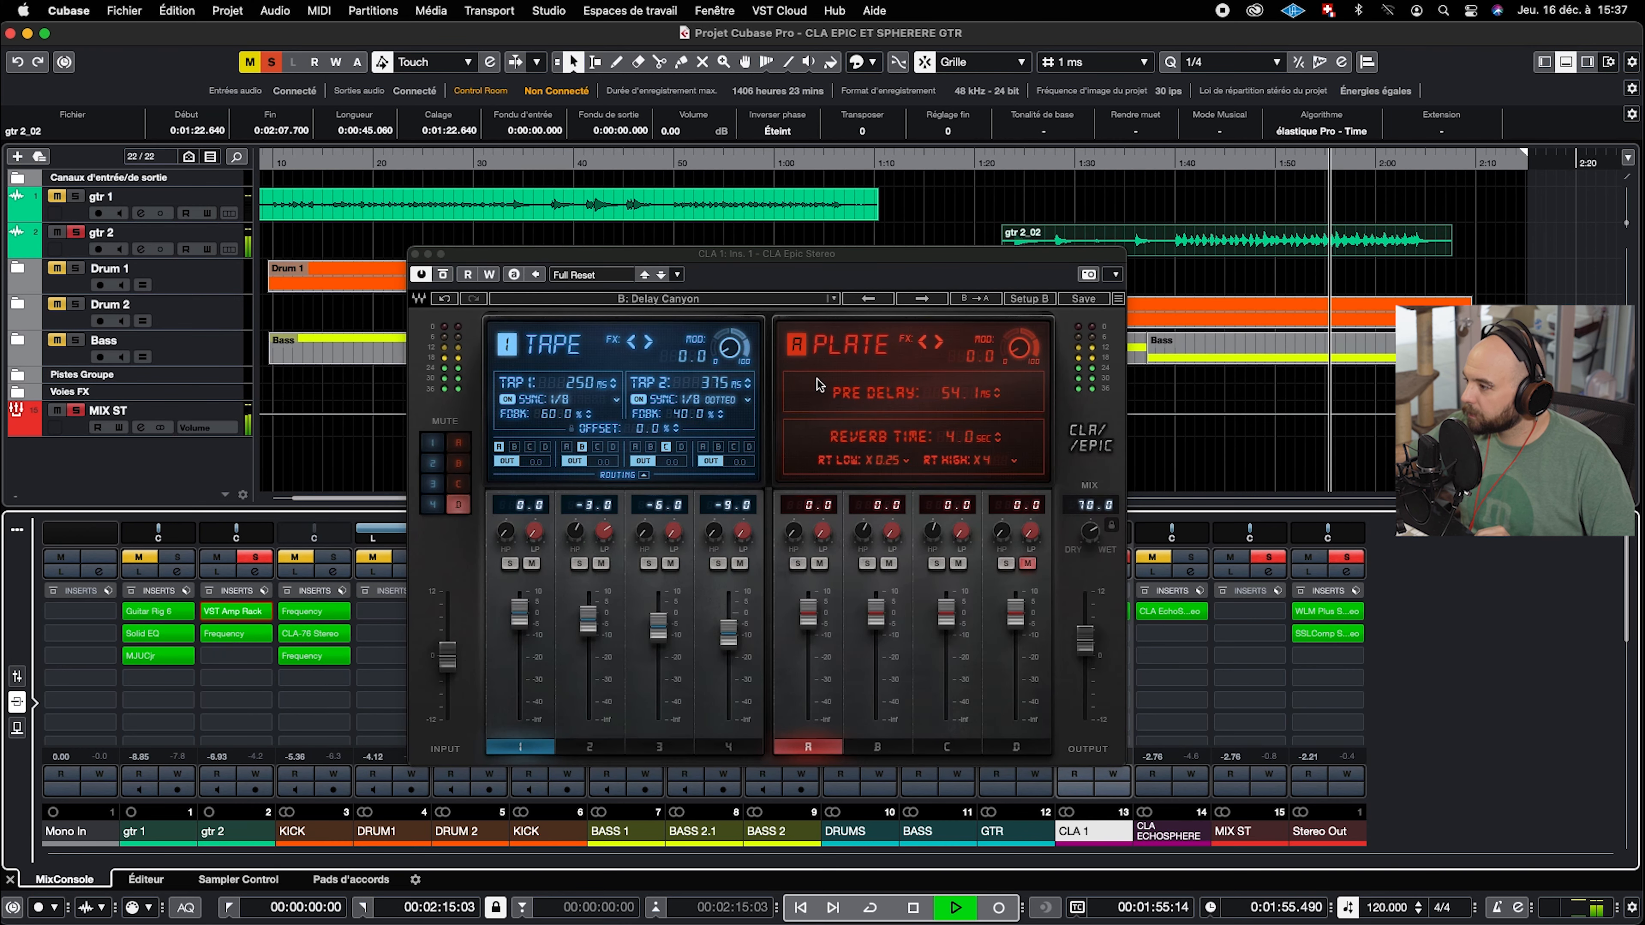
pyautogui.press('space')
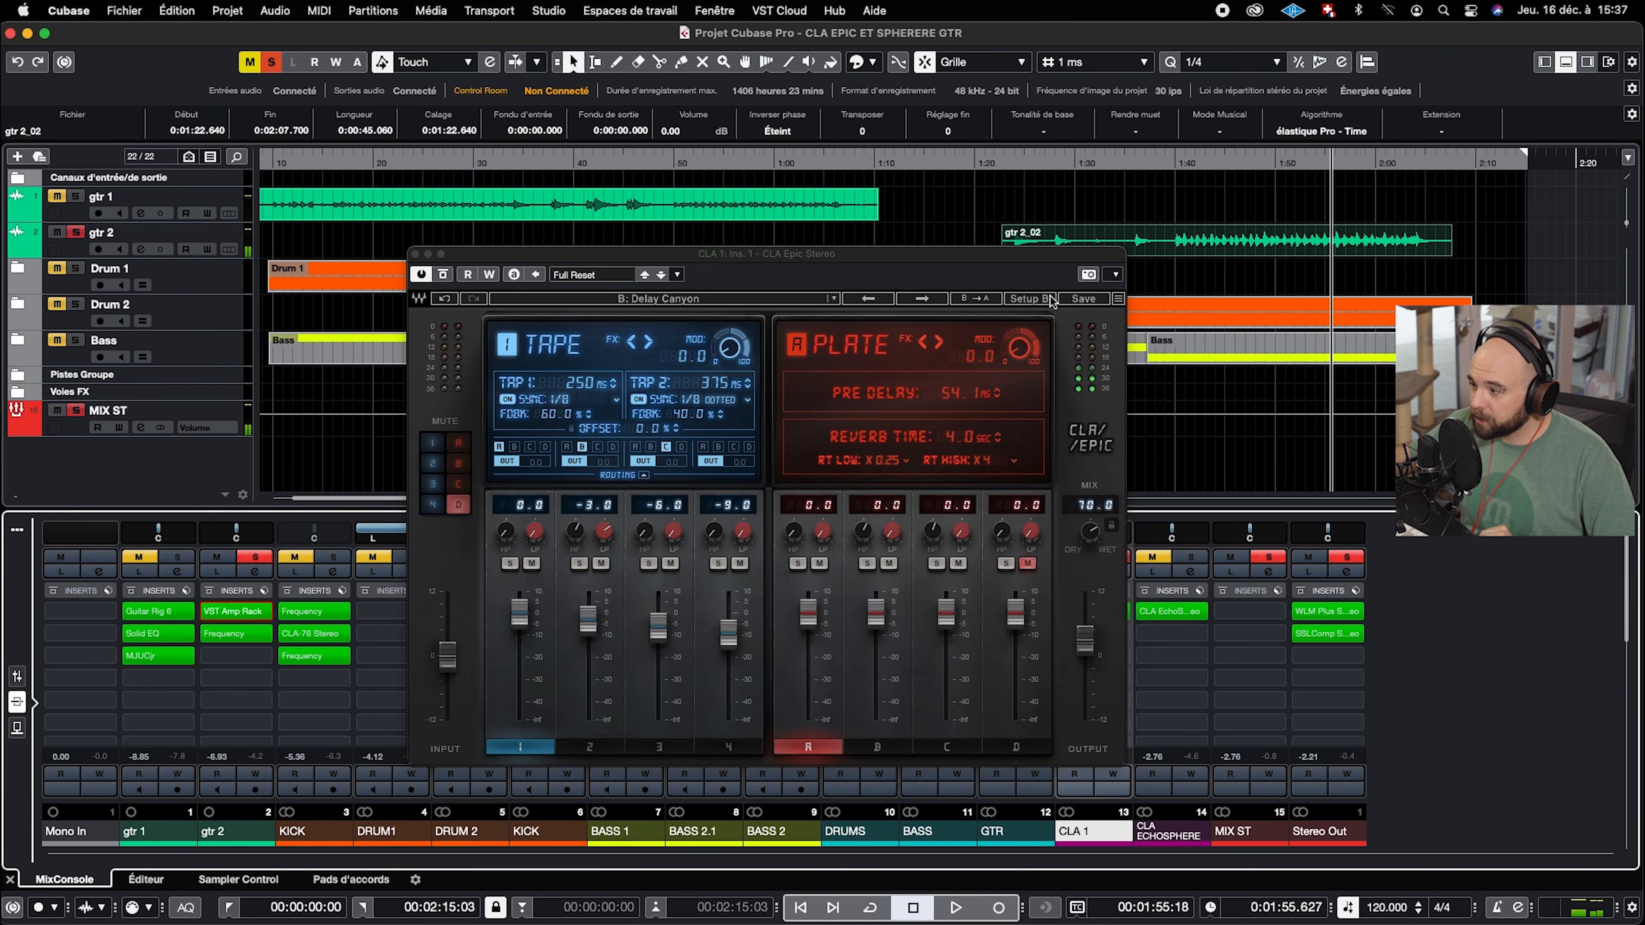
# Load the artist preset SKA GUITAR PLUCKS into Setup B of CLA Epic
pyautogui.click(708, 302)
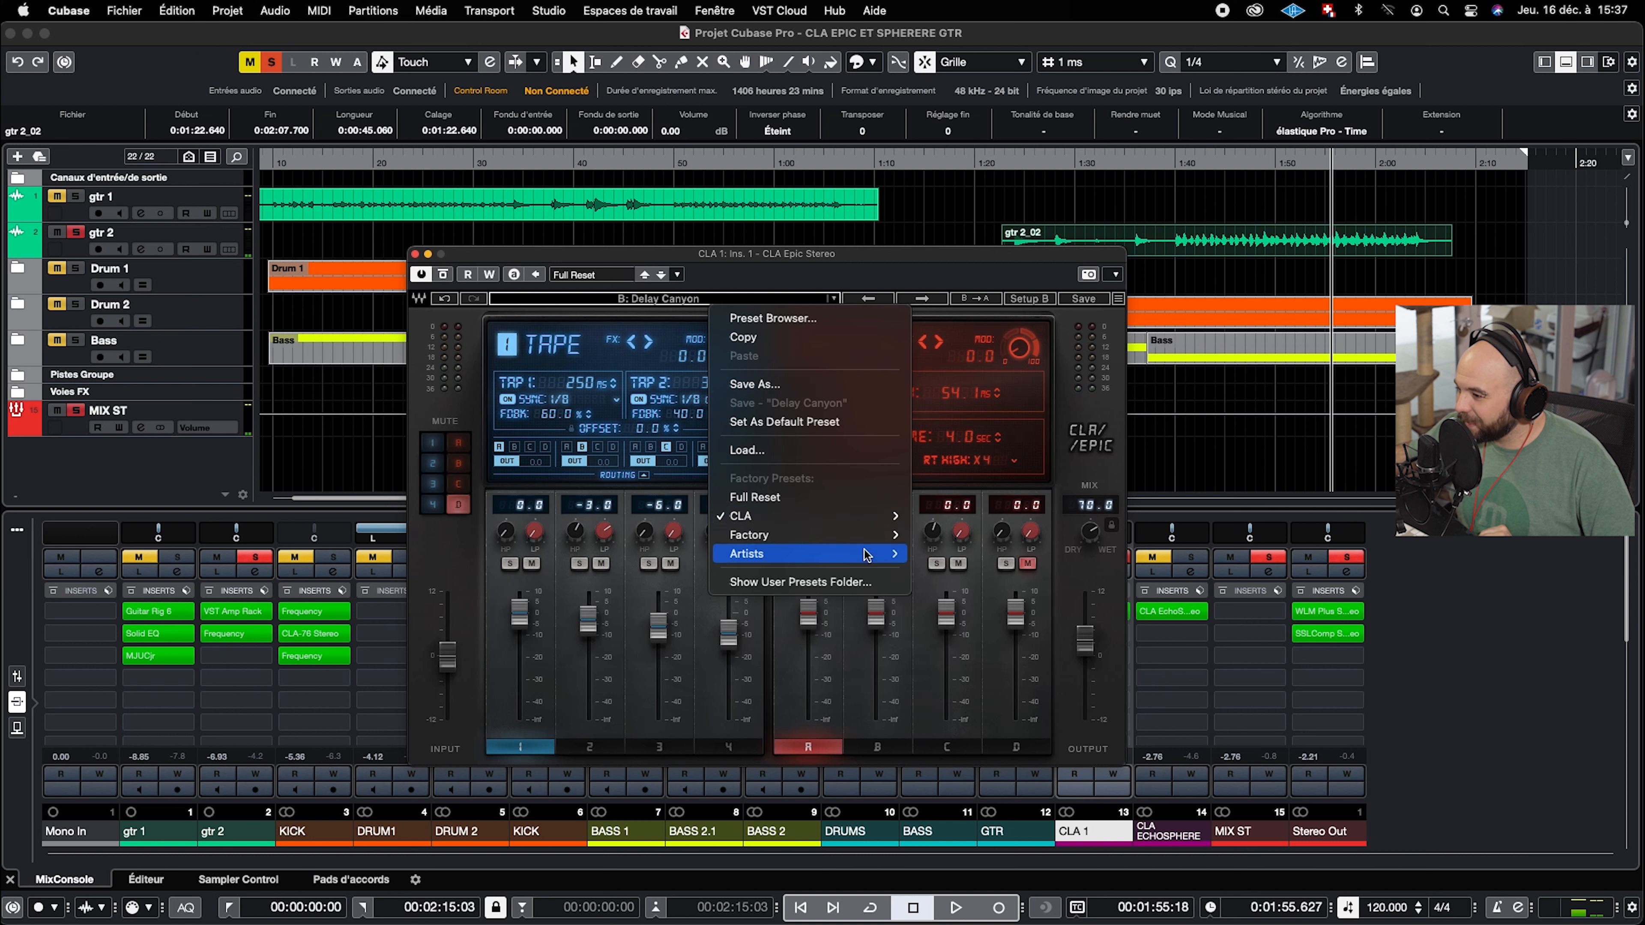
pyautogui.moveTo(810, 554)
pyautogui.moveTo(968, 563)
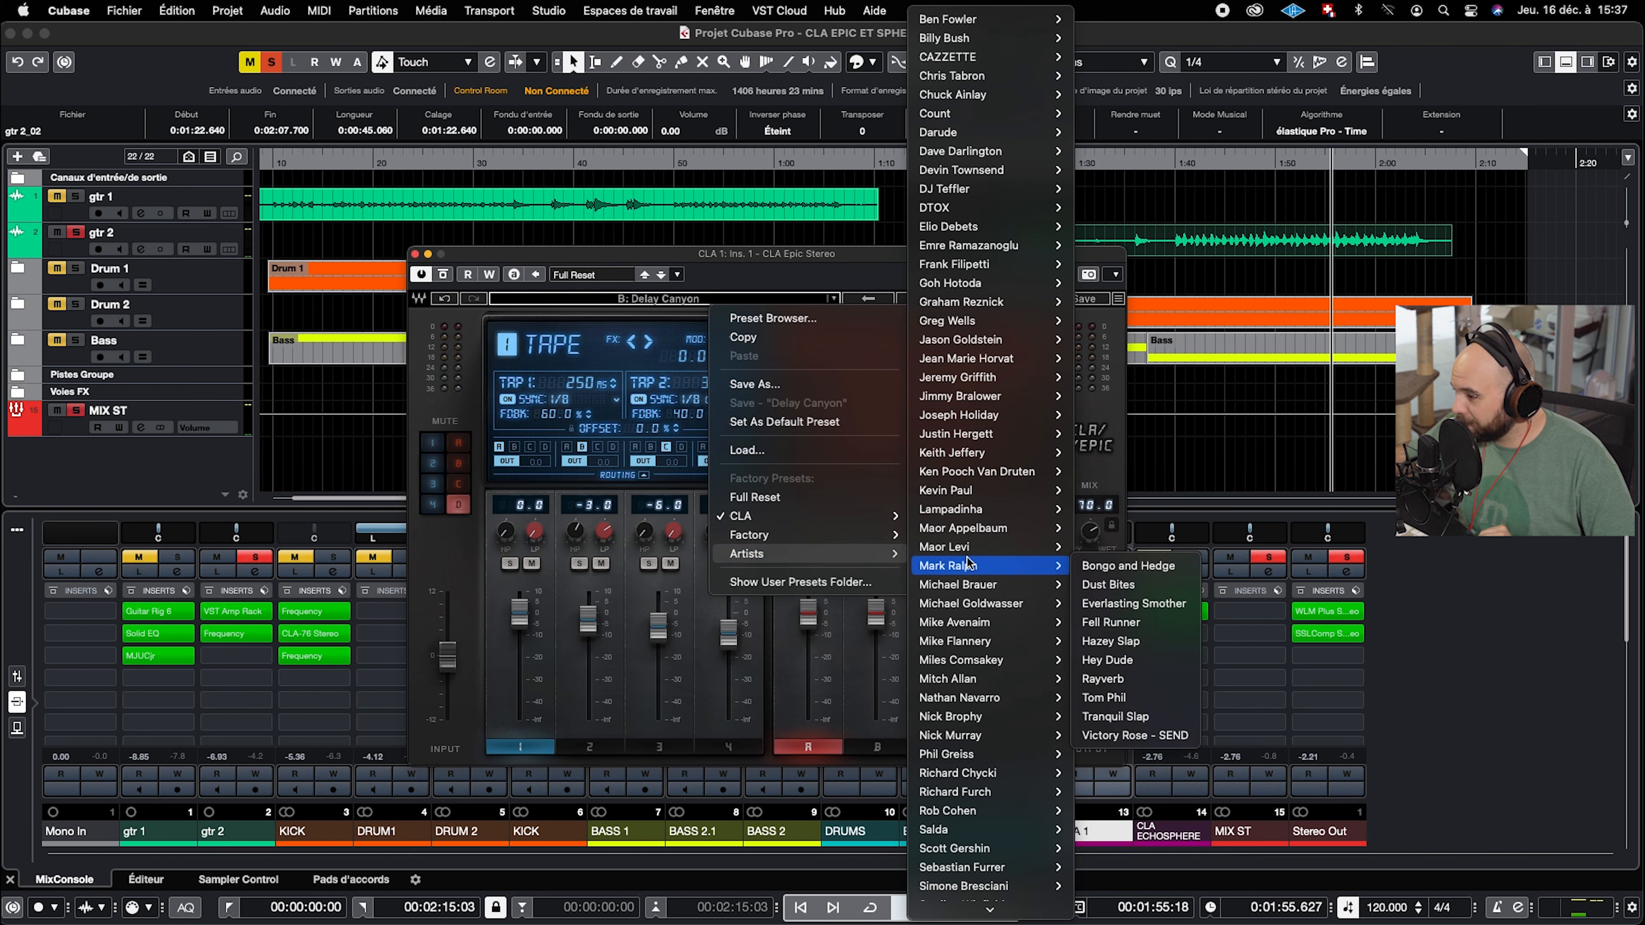
pyautogui.moveTo(975, 915)
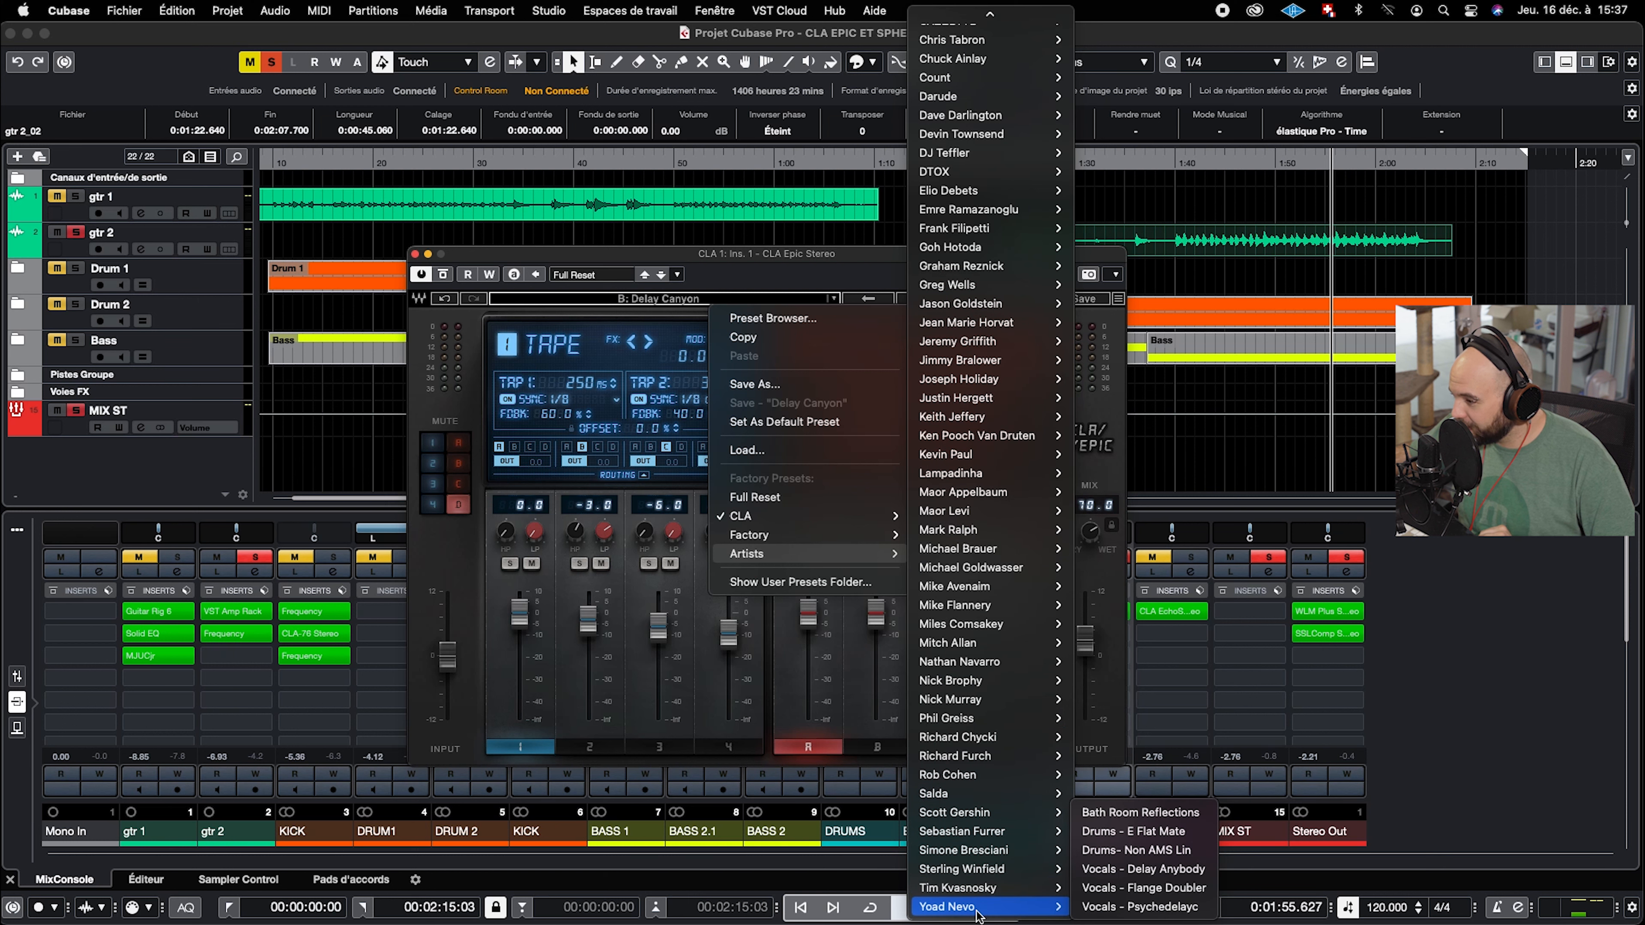
pyautogui.moveTo(1008, 624)
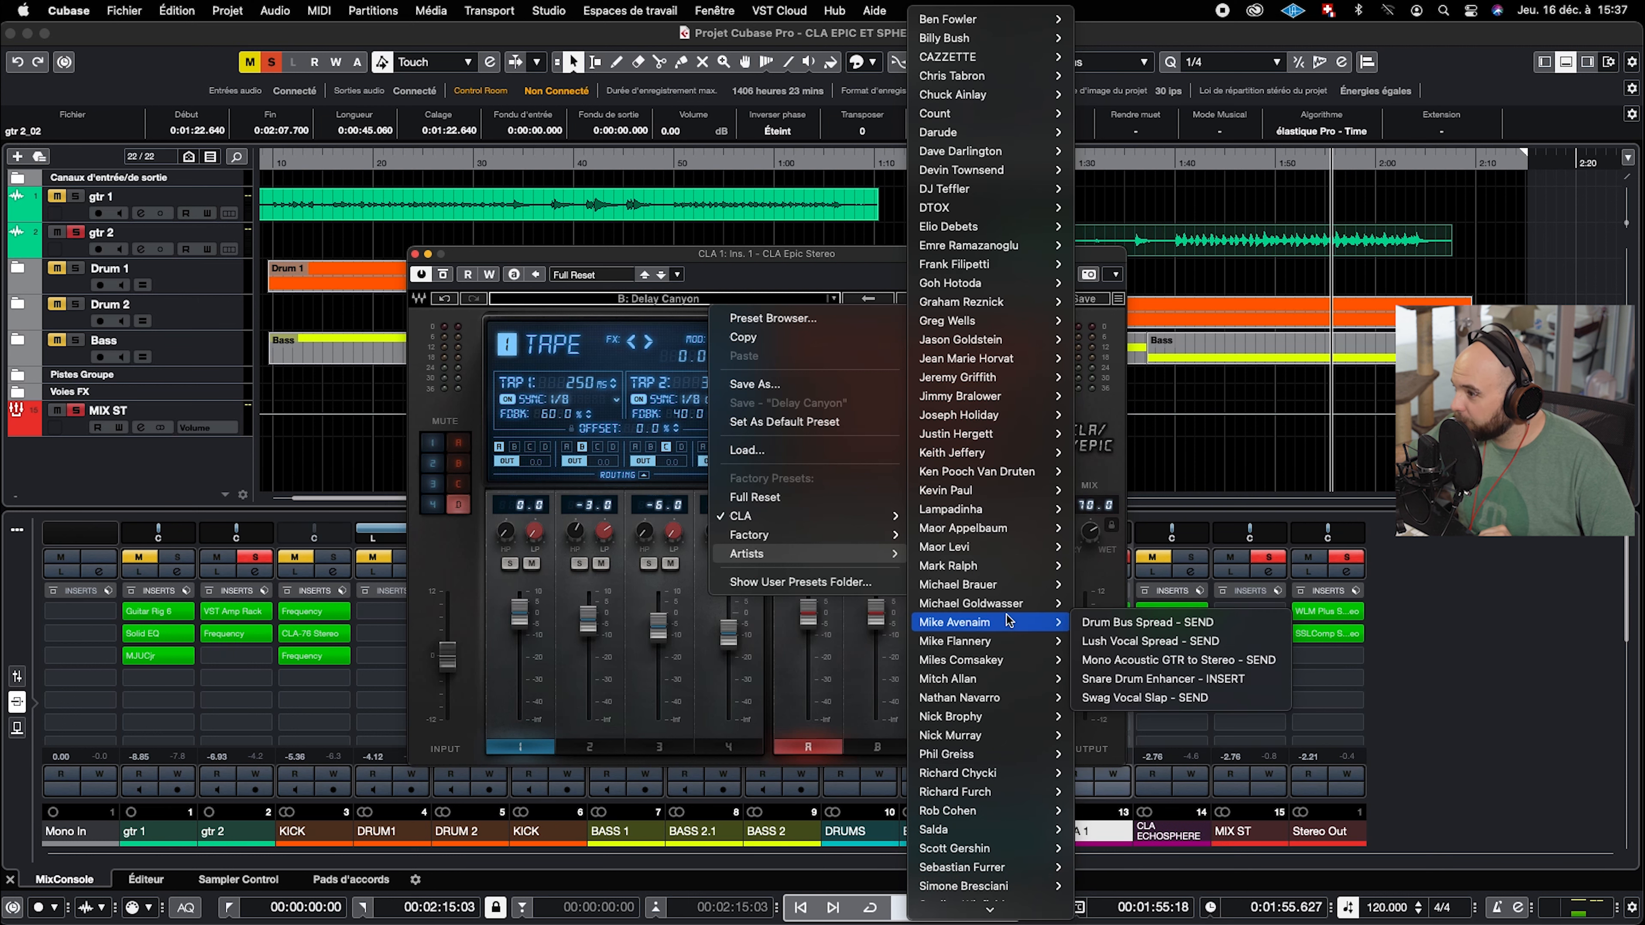
pyautogui.moveTo(988, 83)
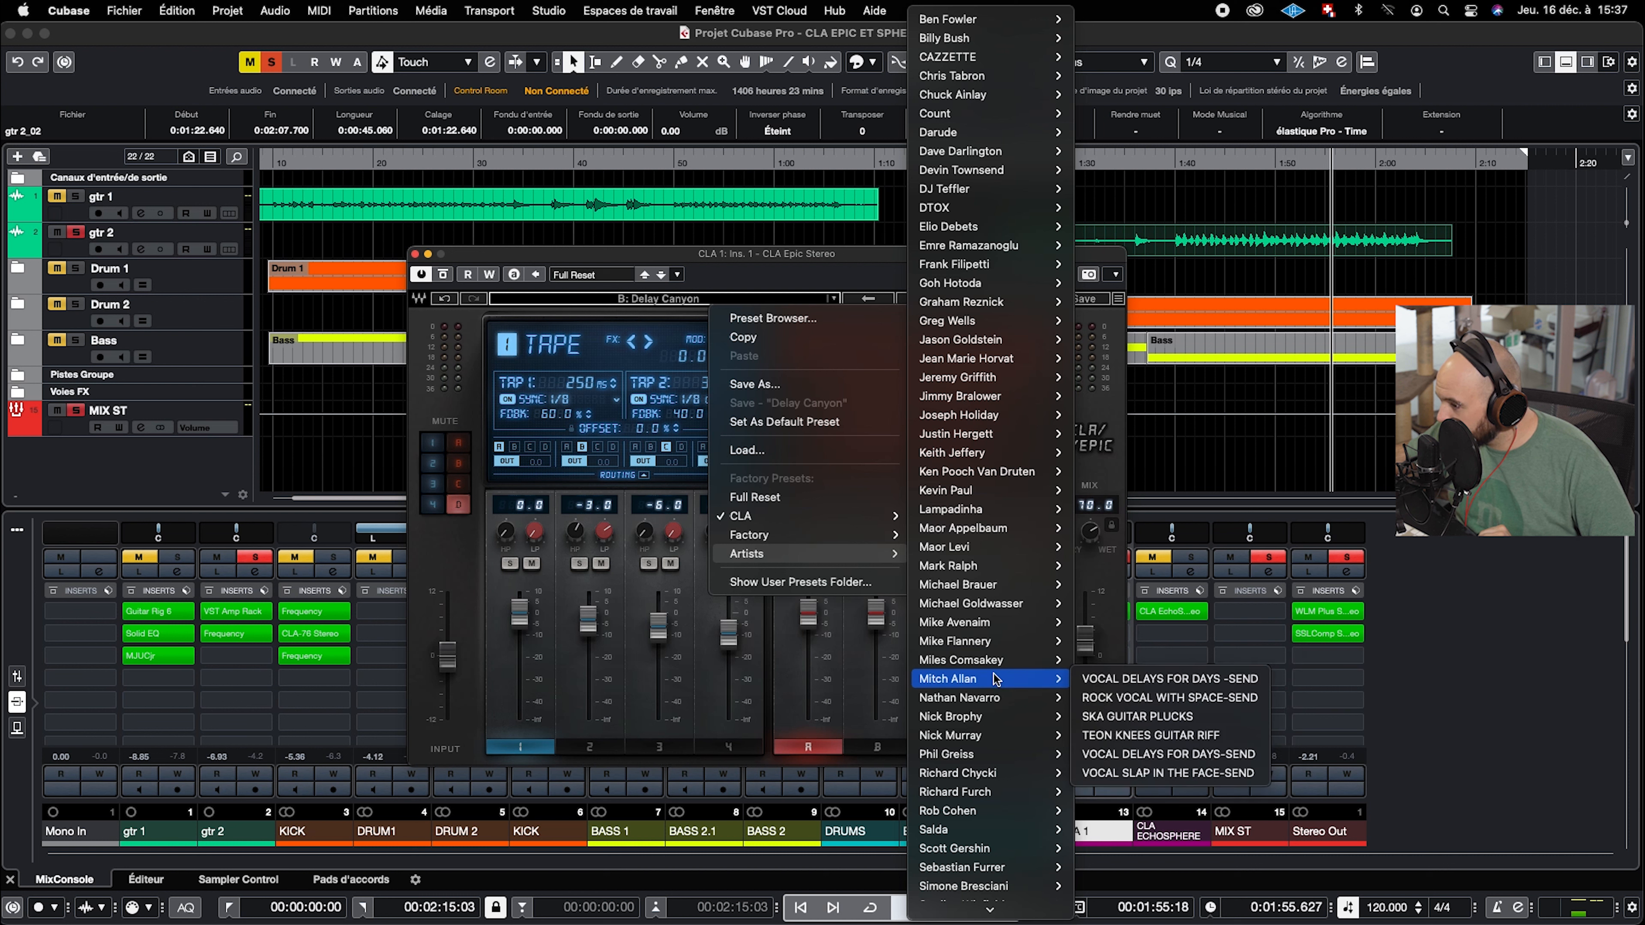
pyautogui.click(1192, 718)
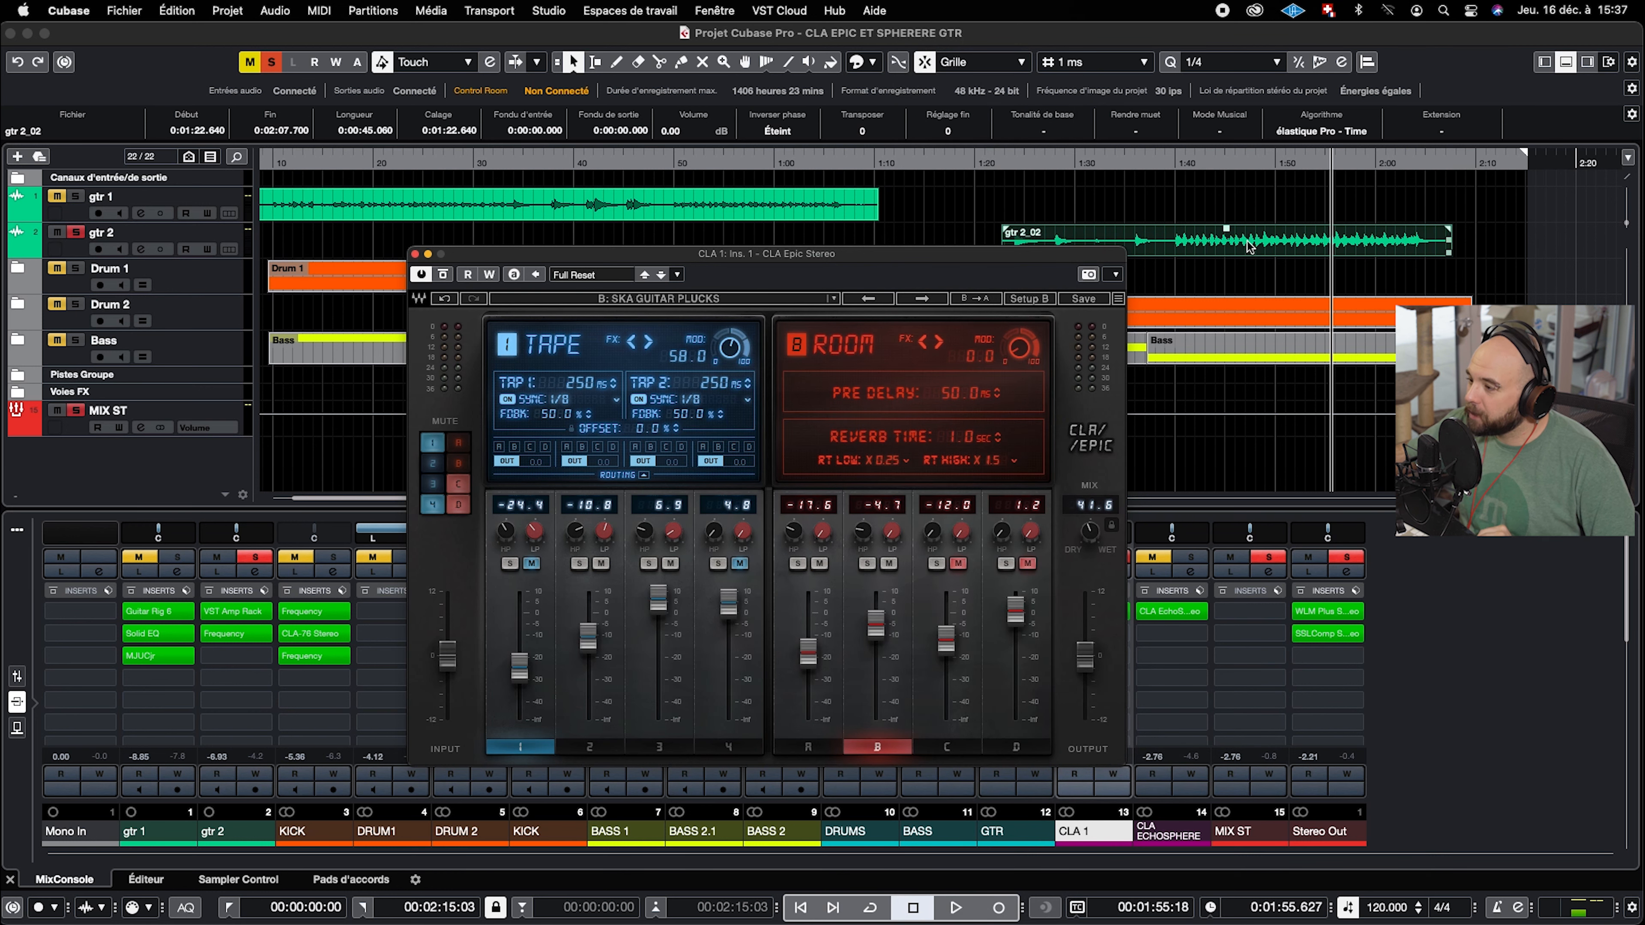
# Audition the SKA GUITAR PLUCKS preset on gtr 2 from about 1:39, stopping at about 1:49
pyautogui.click(1171, 162)
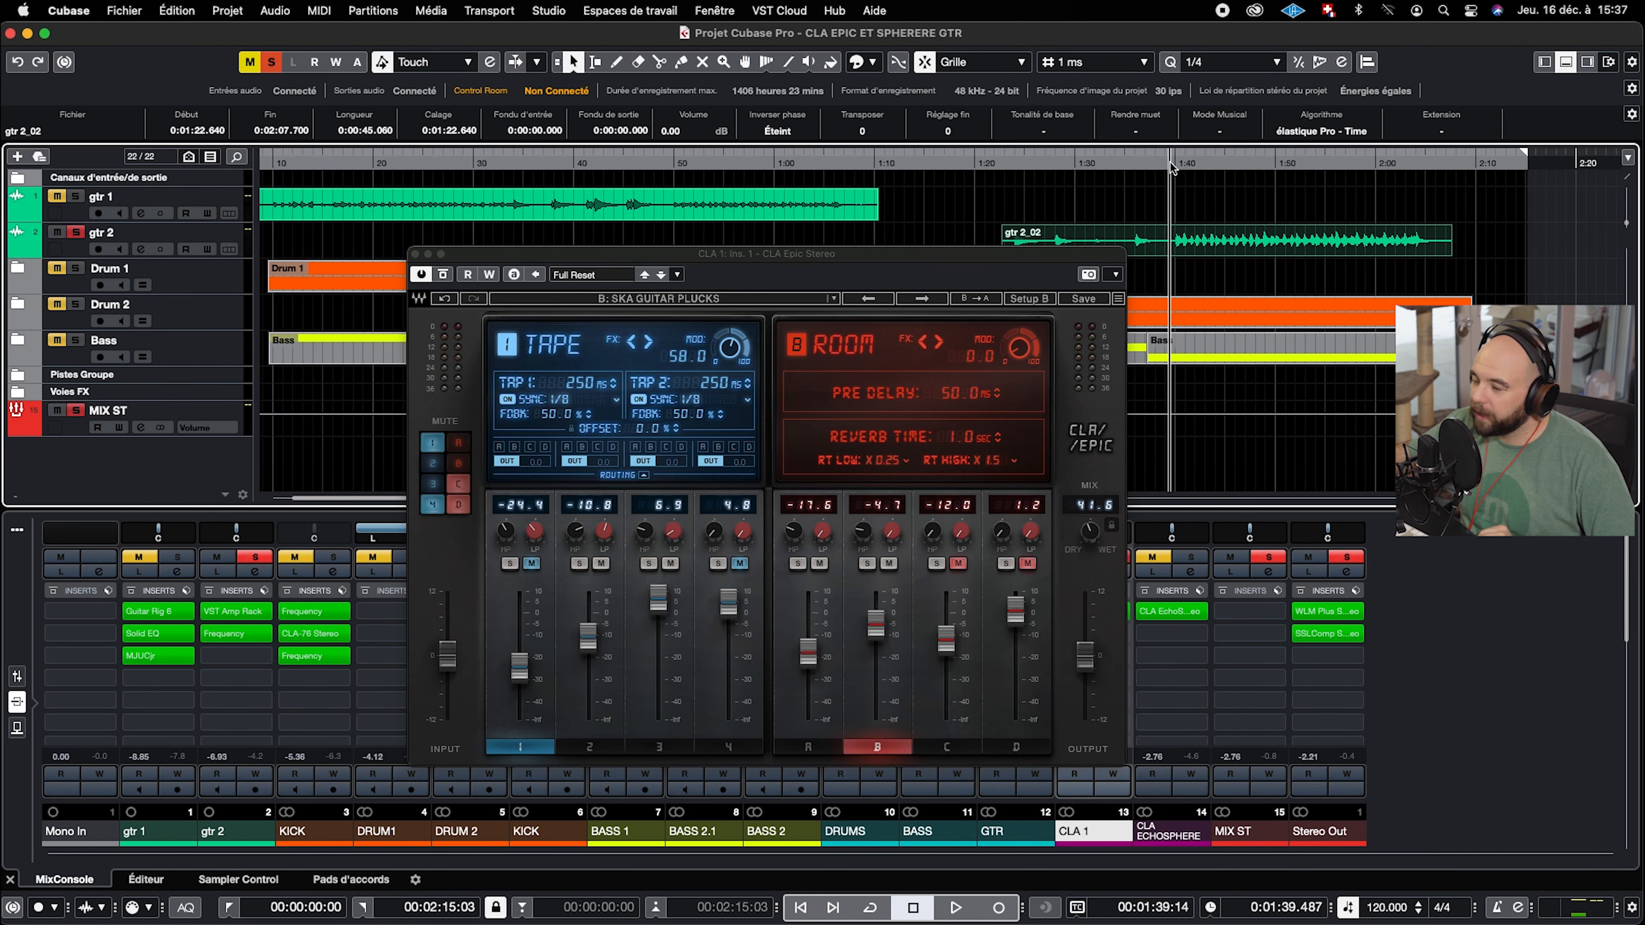
pyautogui.press('space')
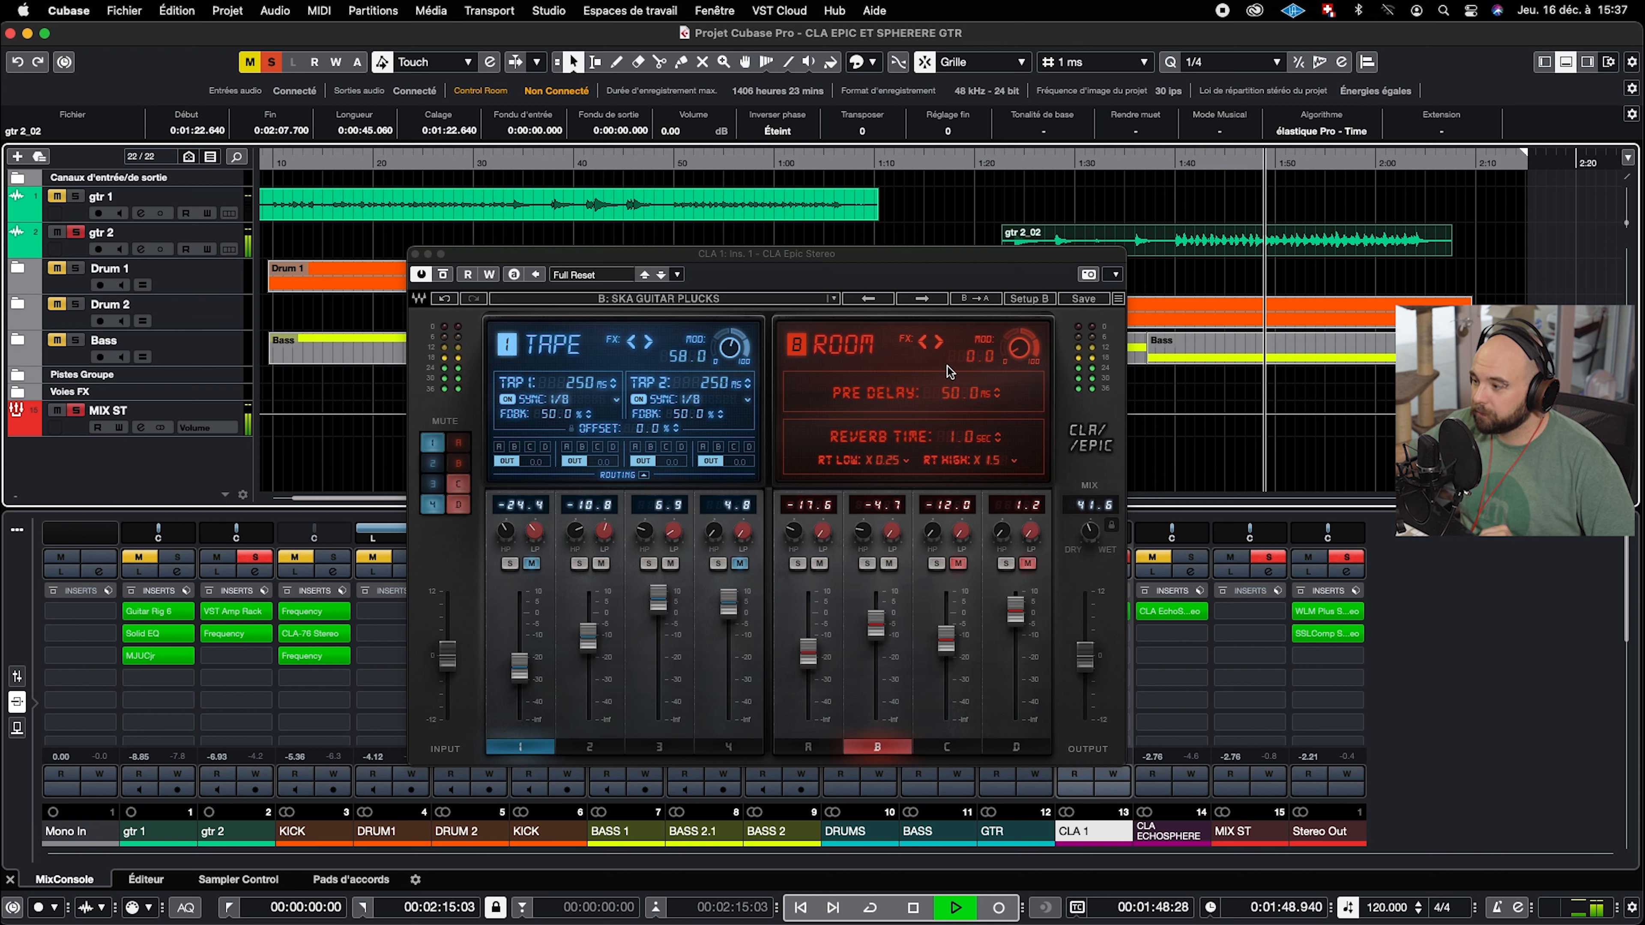
pyautogui.press('space')
# Load the artist preset Tight Guitar Room Slap Echo-SEND into Setup B of CLA Epic and audition it on gtr 2 from about 1:39
pyautogui.click(795, 303)
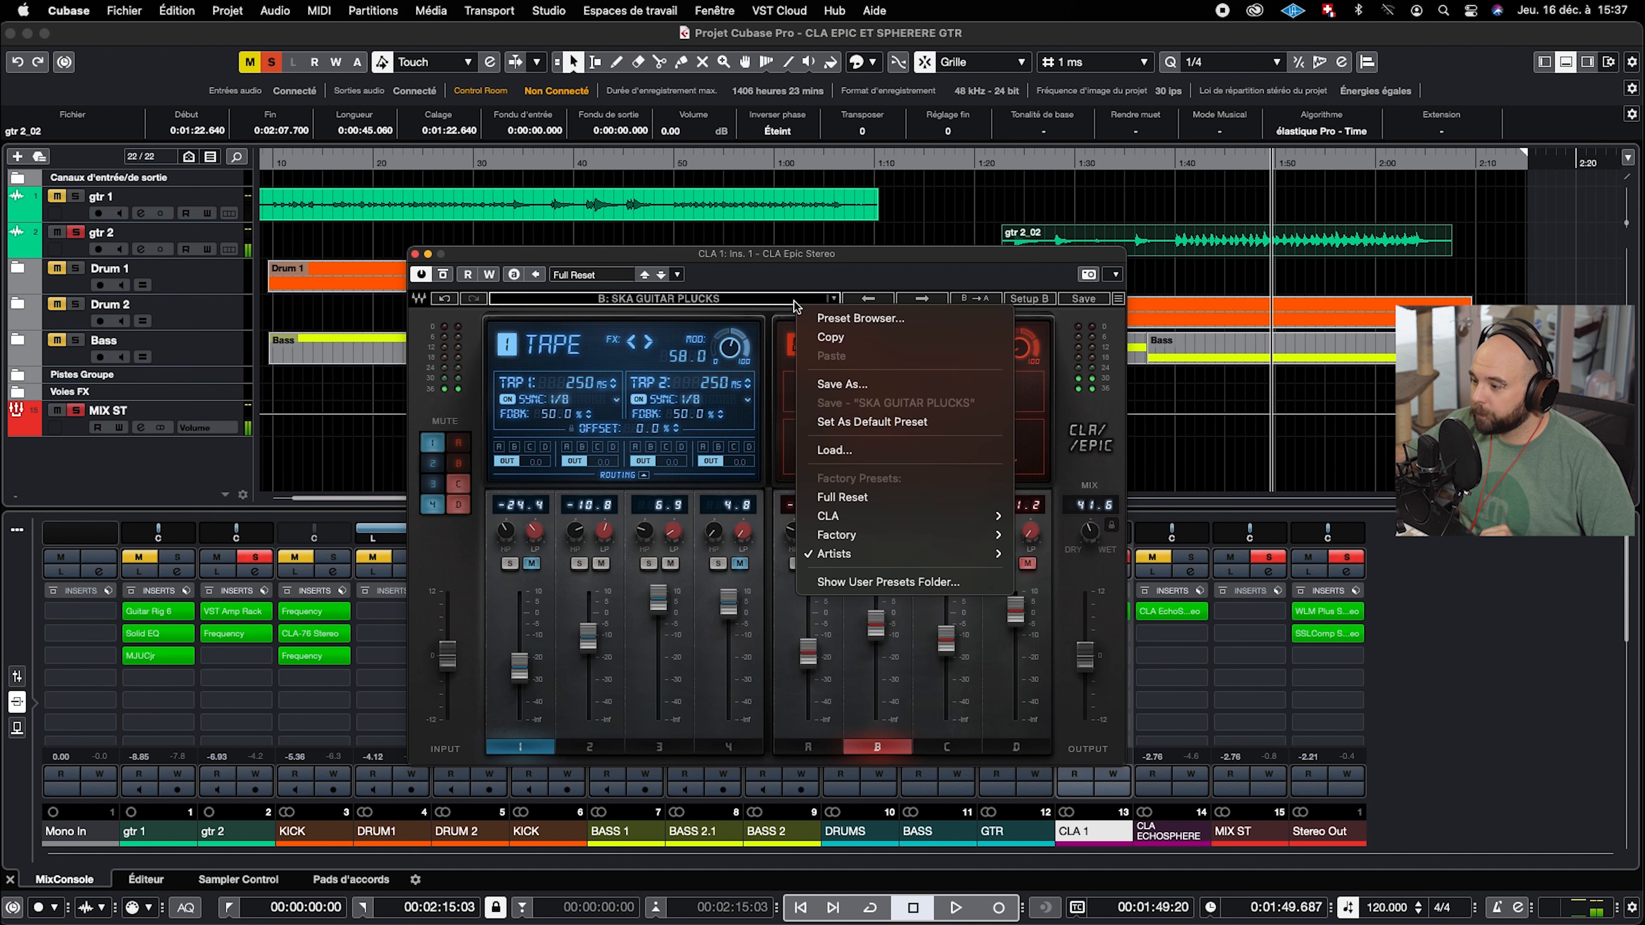
pyautogui.moveTo(907, 553)
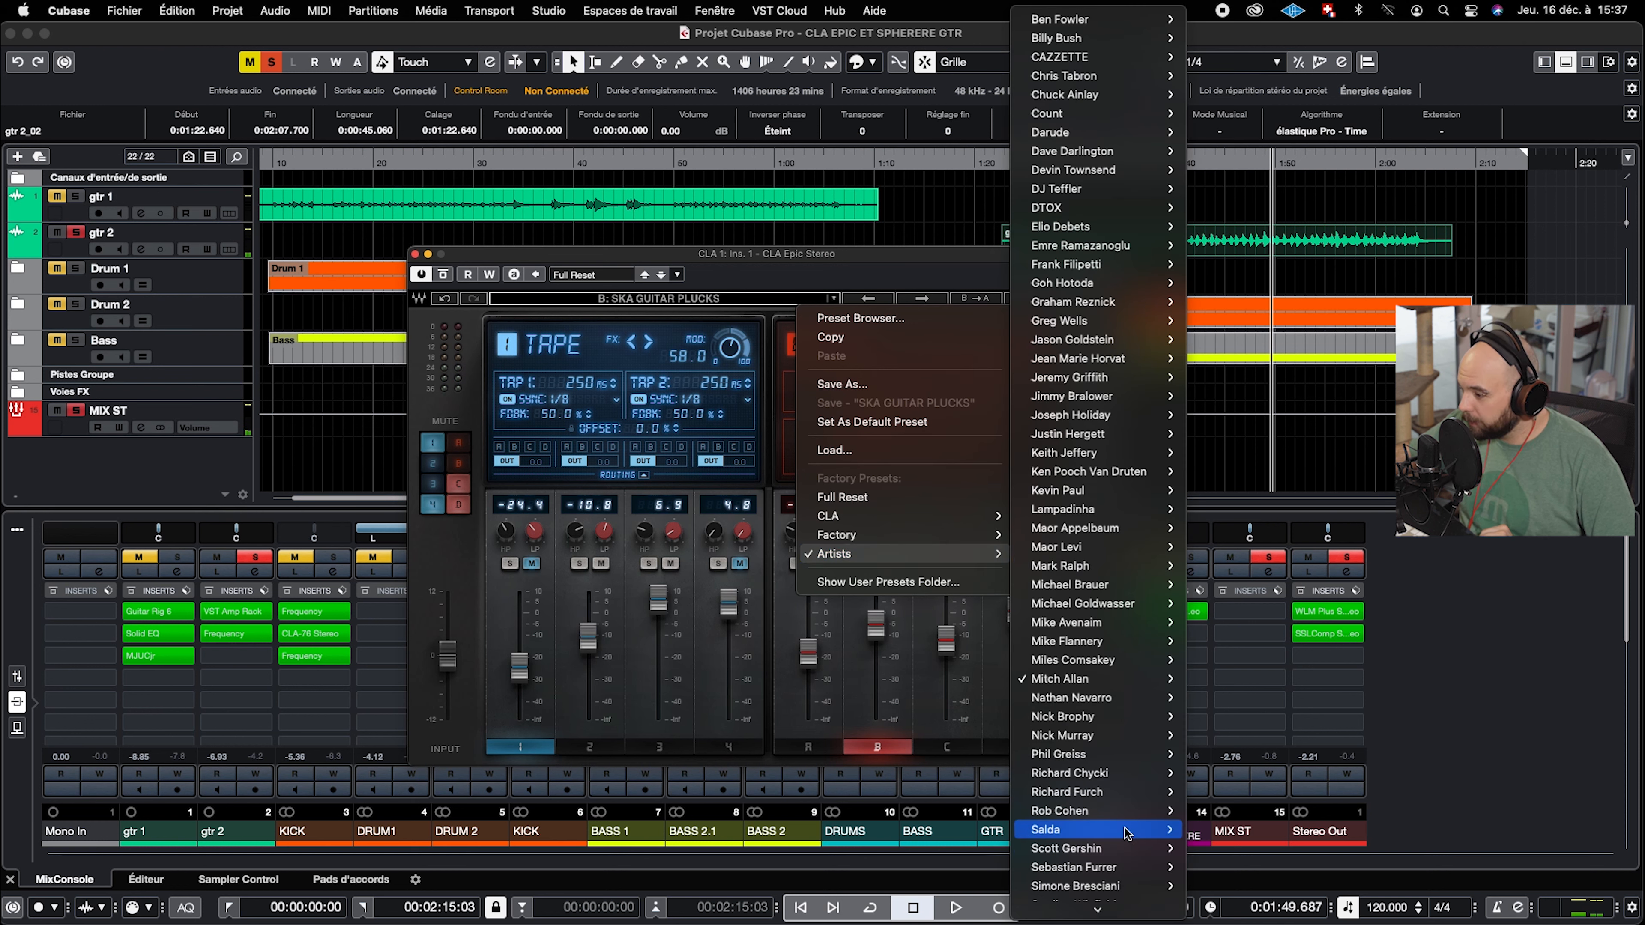
pyautogui.moveTo(1127, 831)
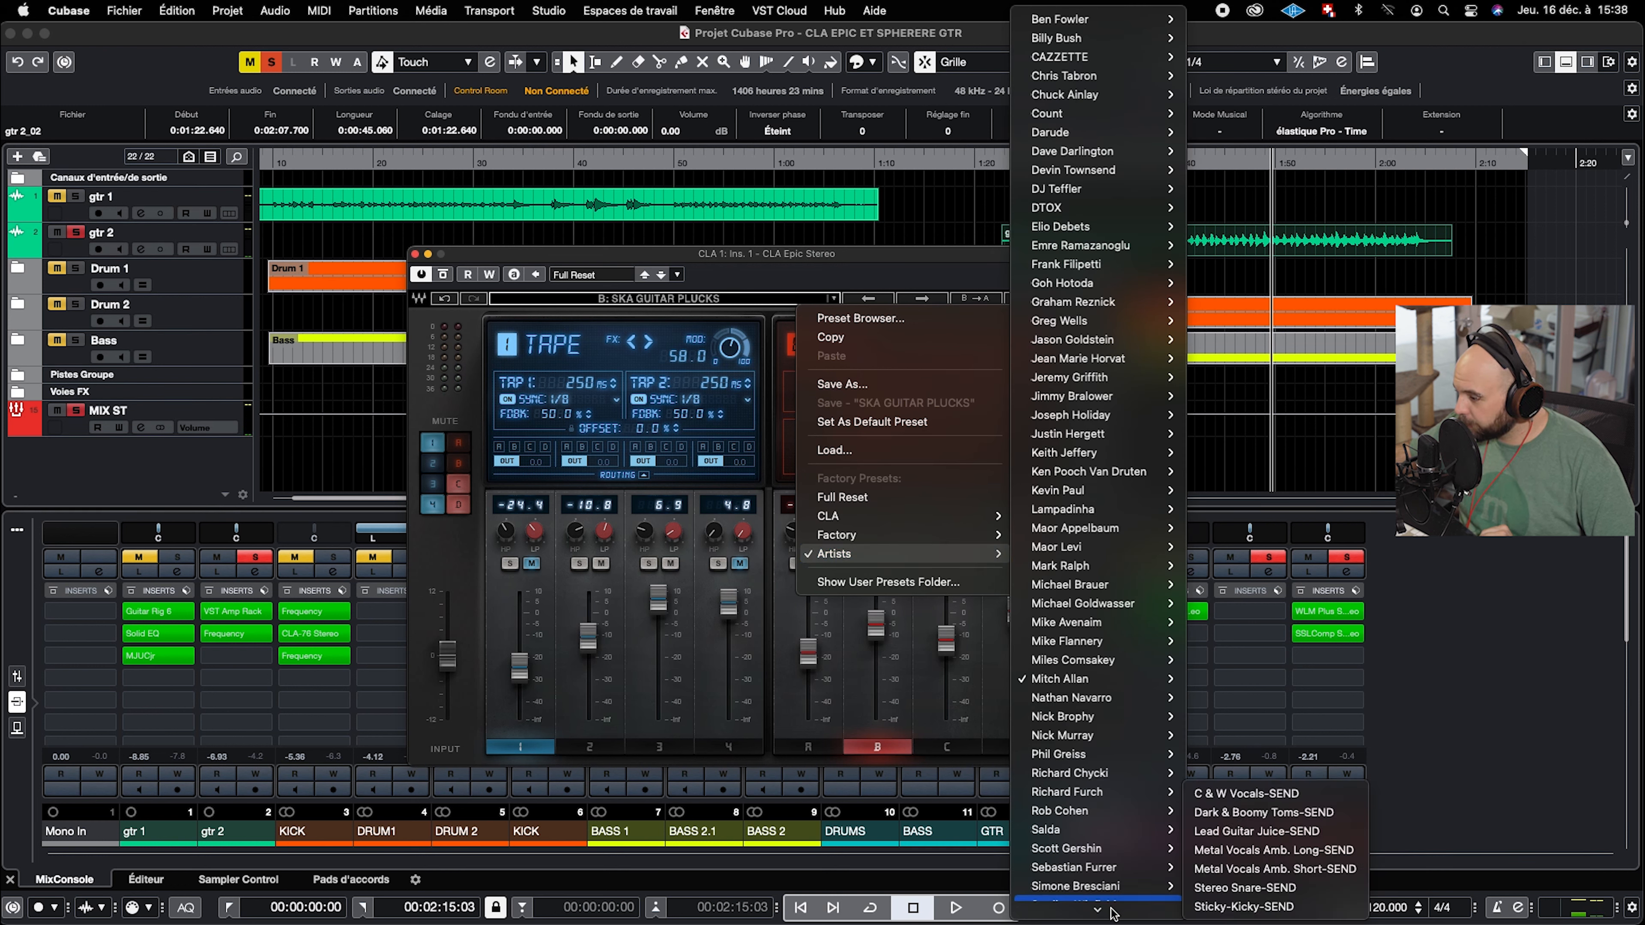
pyautogui.moveTo(1103, 914)
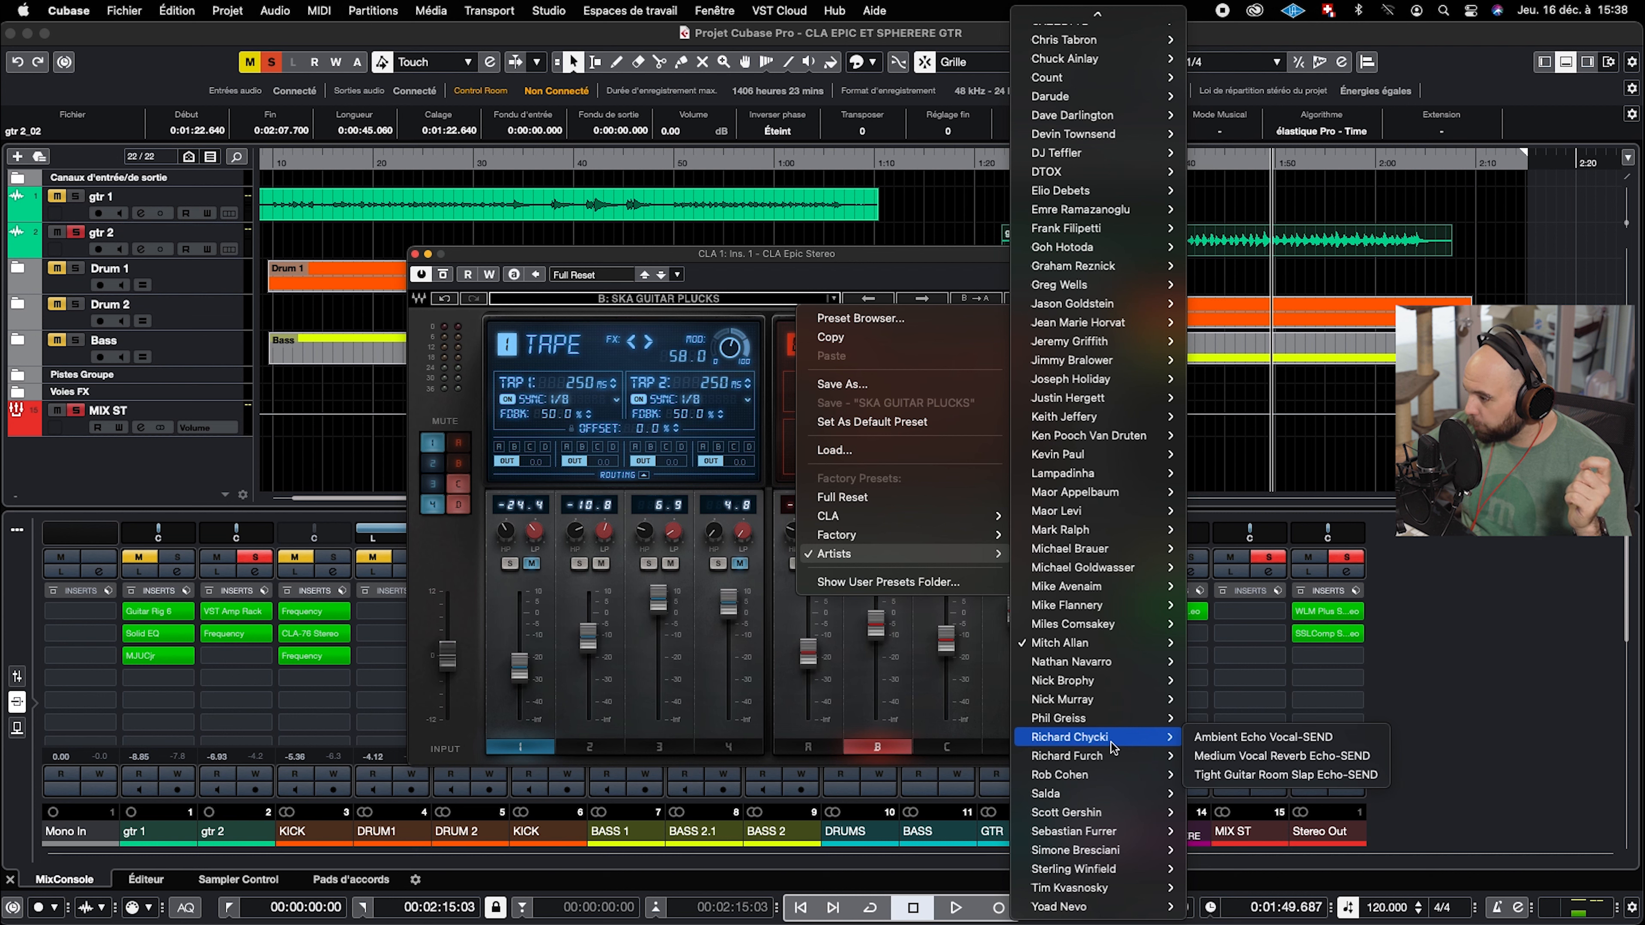
pyautogui.click(1304, 780)
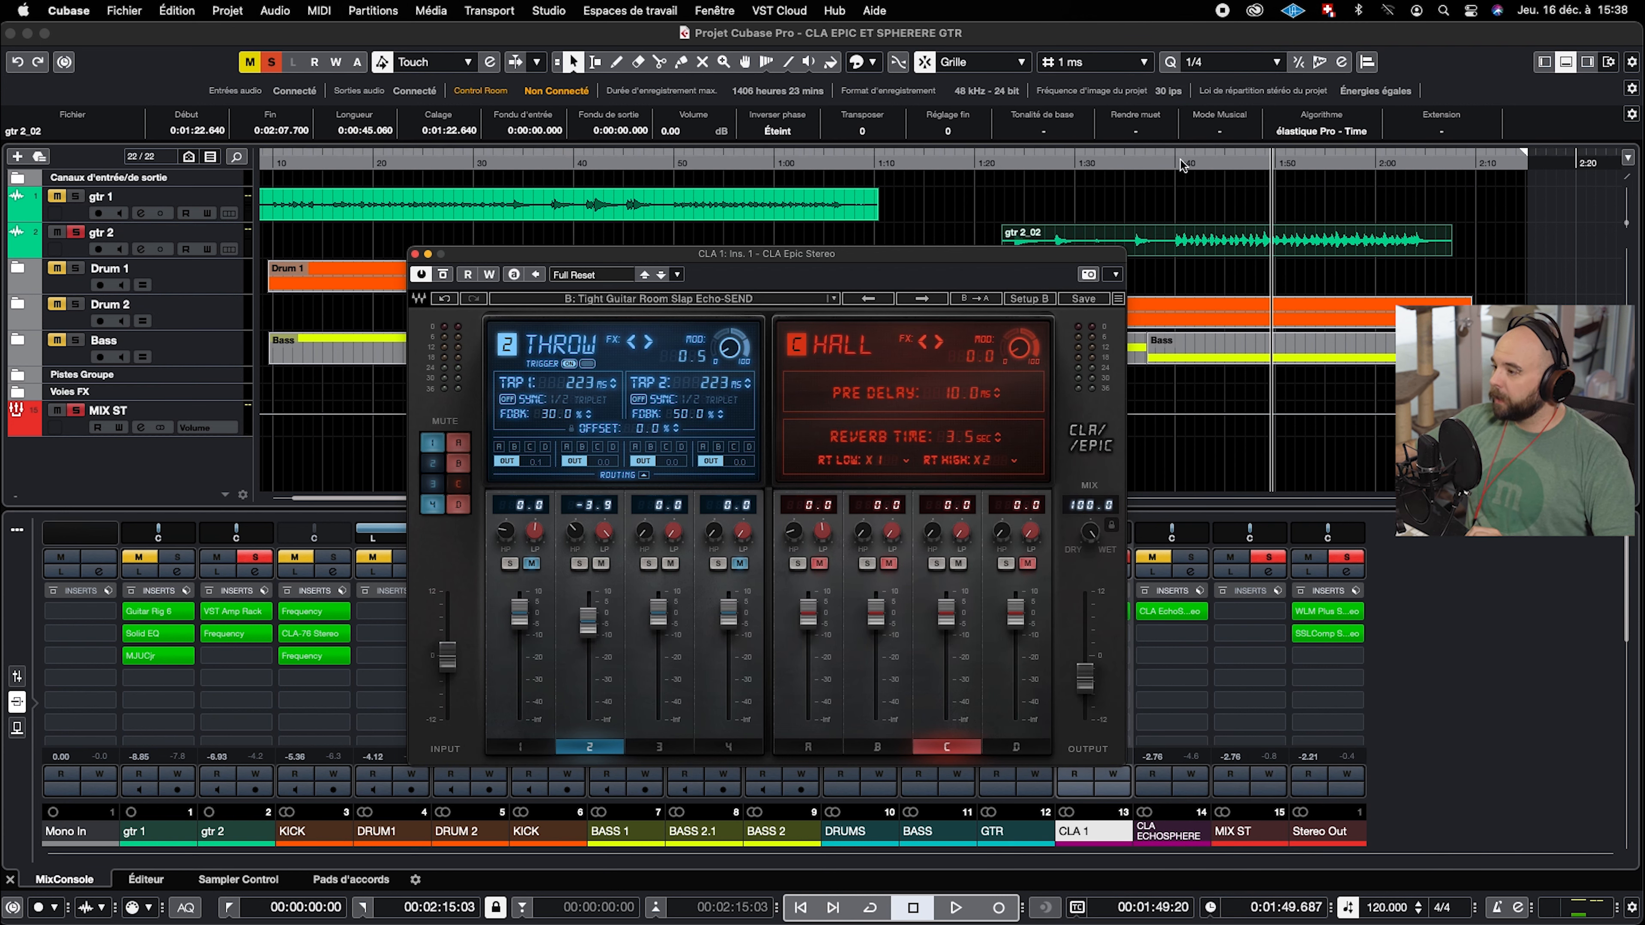
pyautogui.click(1169, 161)
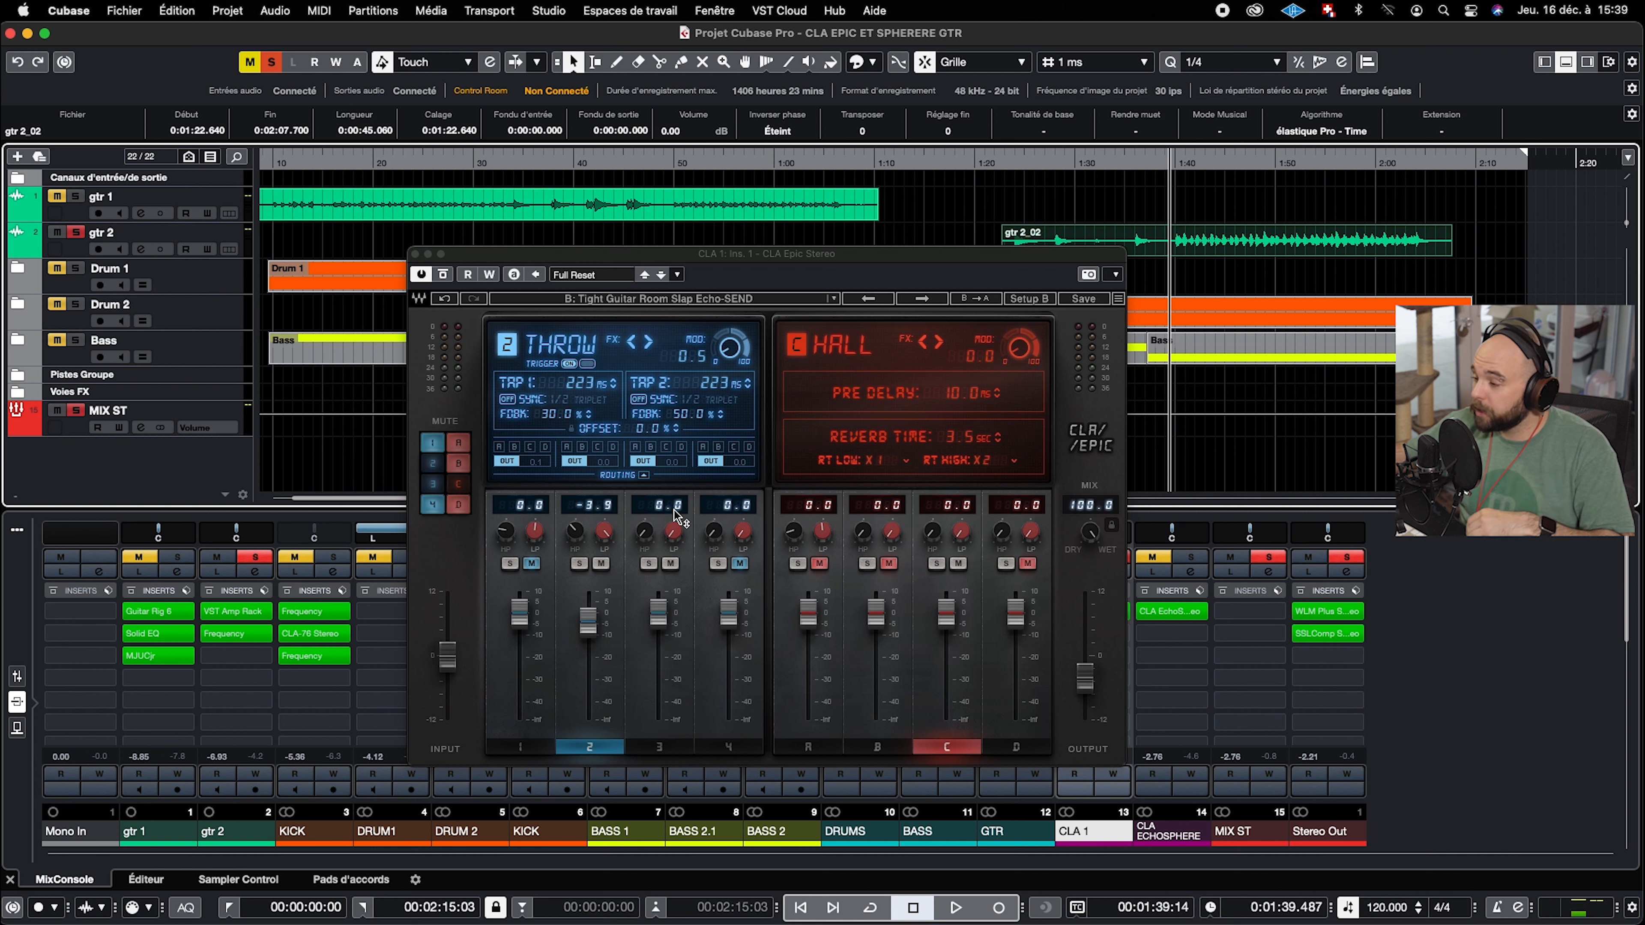
pyautogui.press('space')
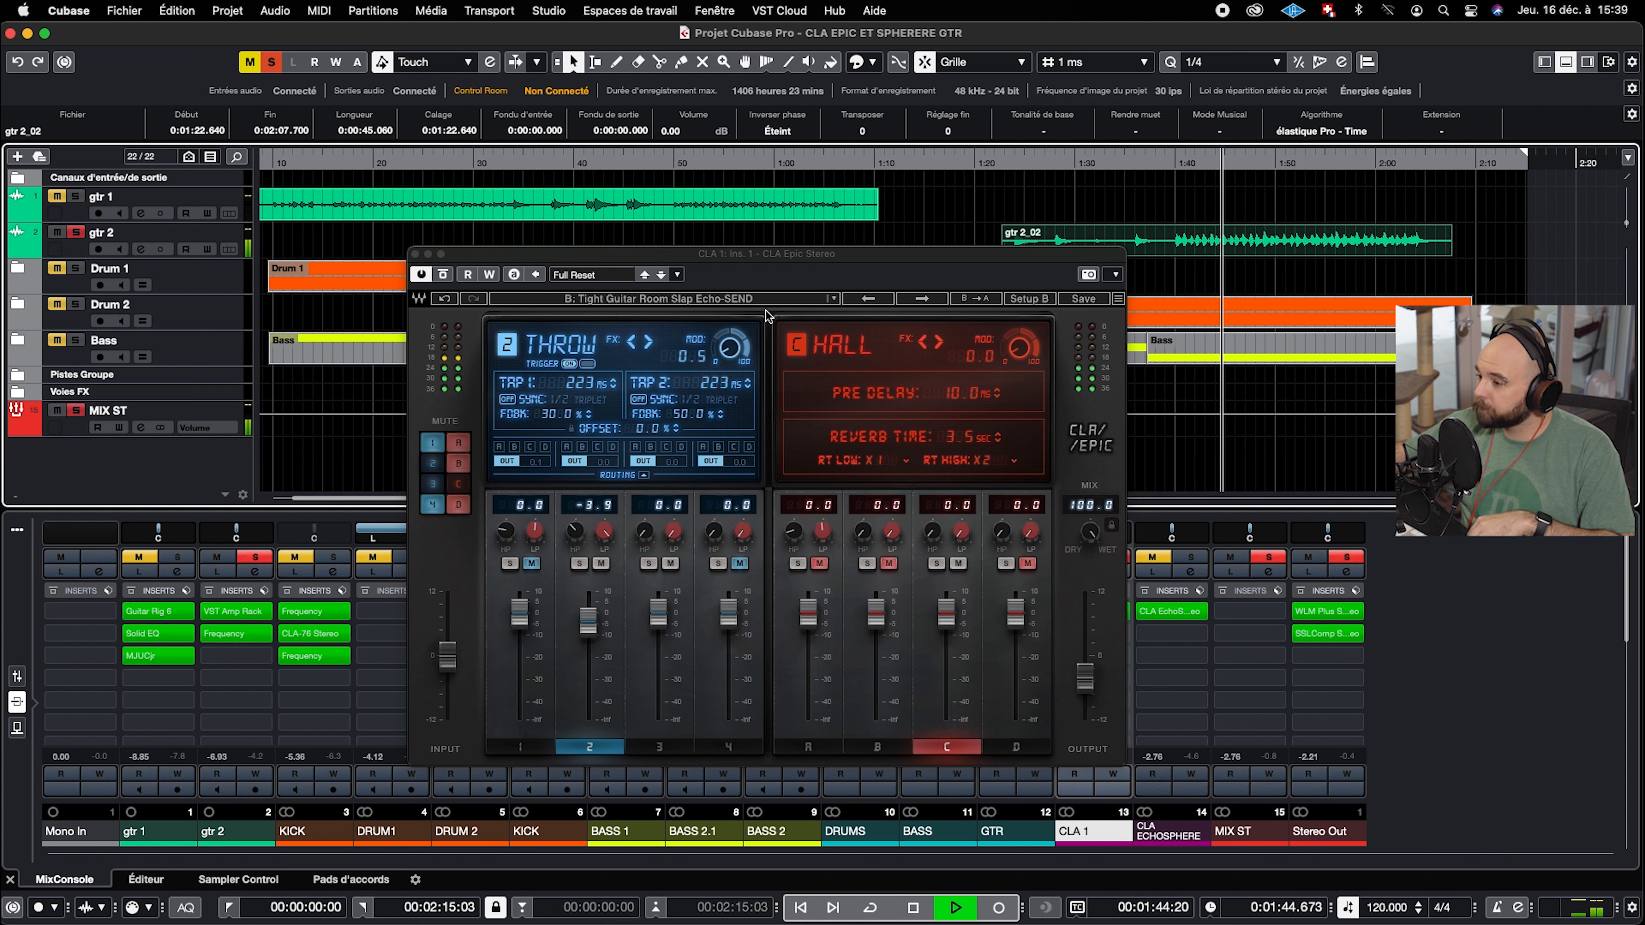
# Load the artist preset Guitar - Tele dream chords into Setup B of CLA Epic during playback
pyautogui.click(791, 299)
pyautogui.moveTo(1036, 553)
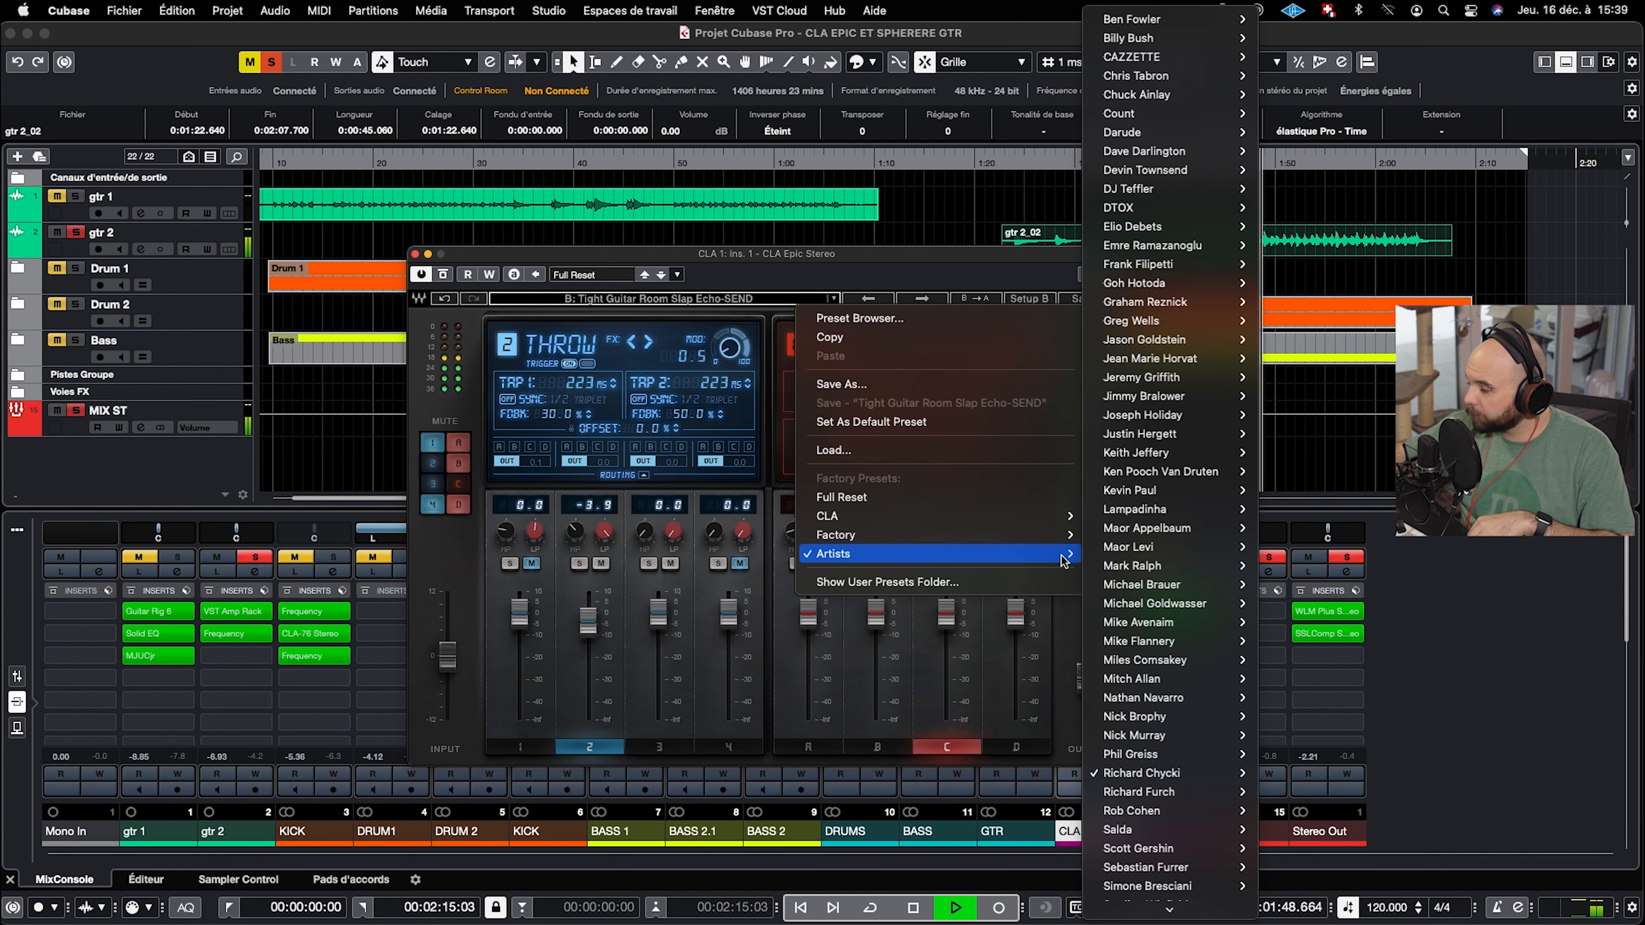
pyautogui.moveTo(1153, 548)
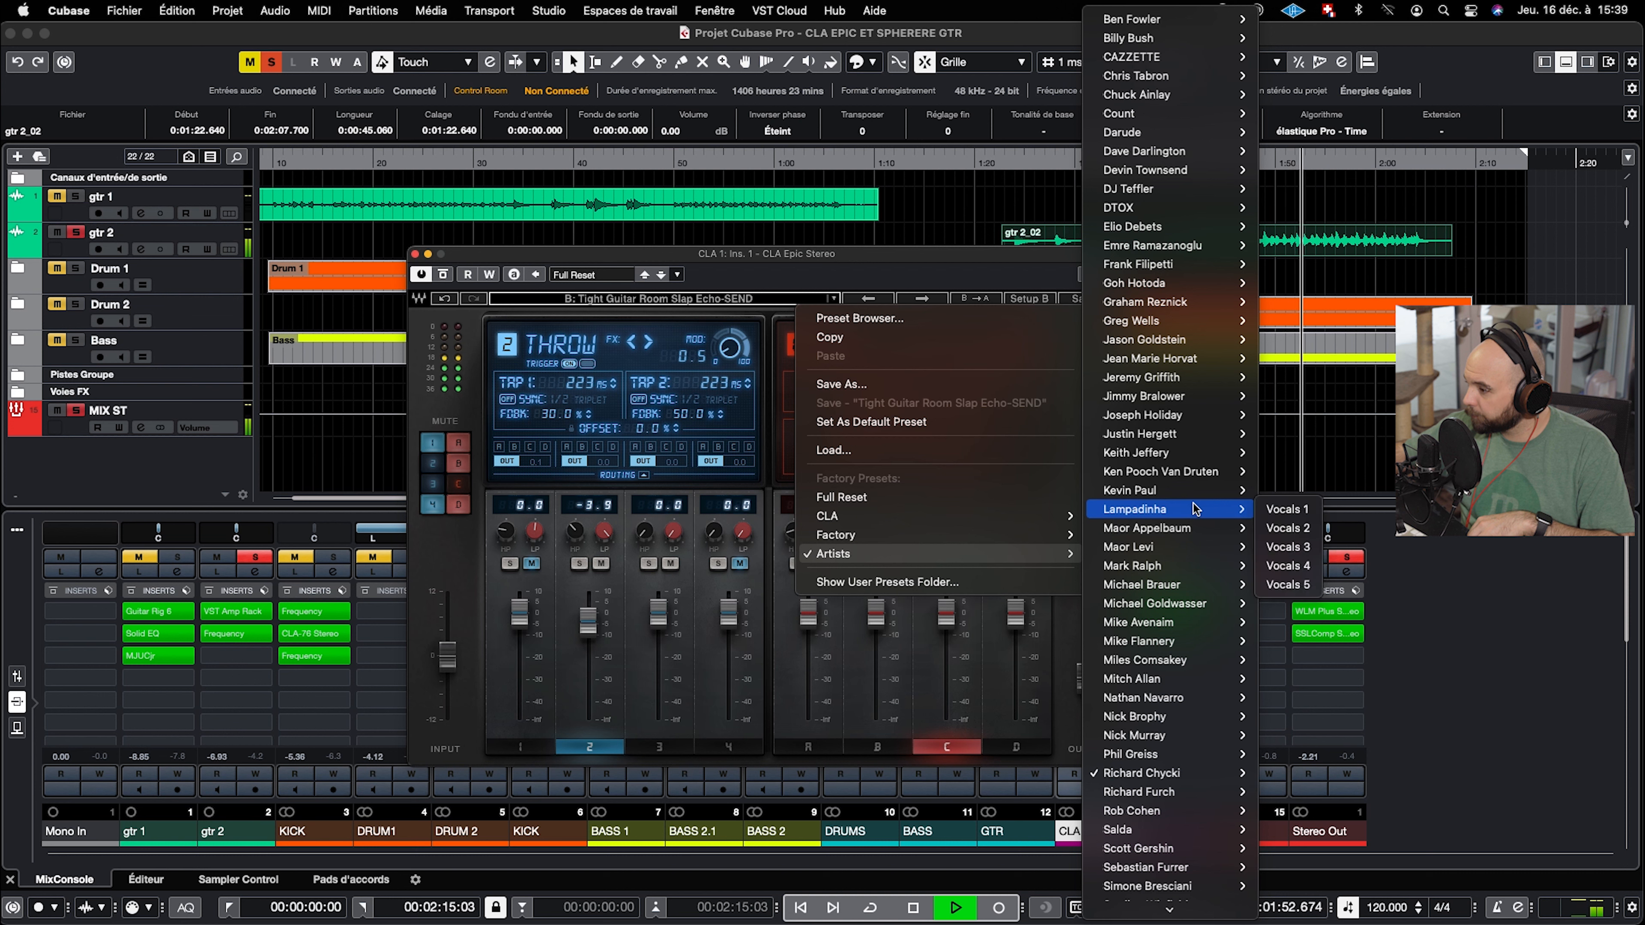
pyautogui.moveTo(1198, 493)
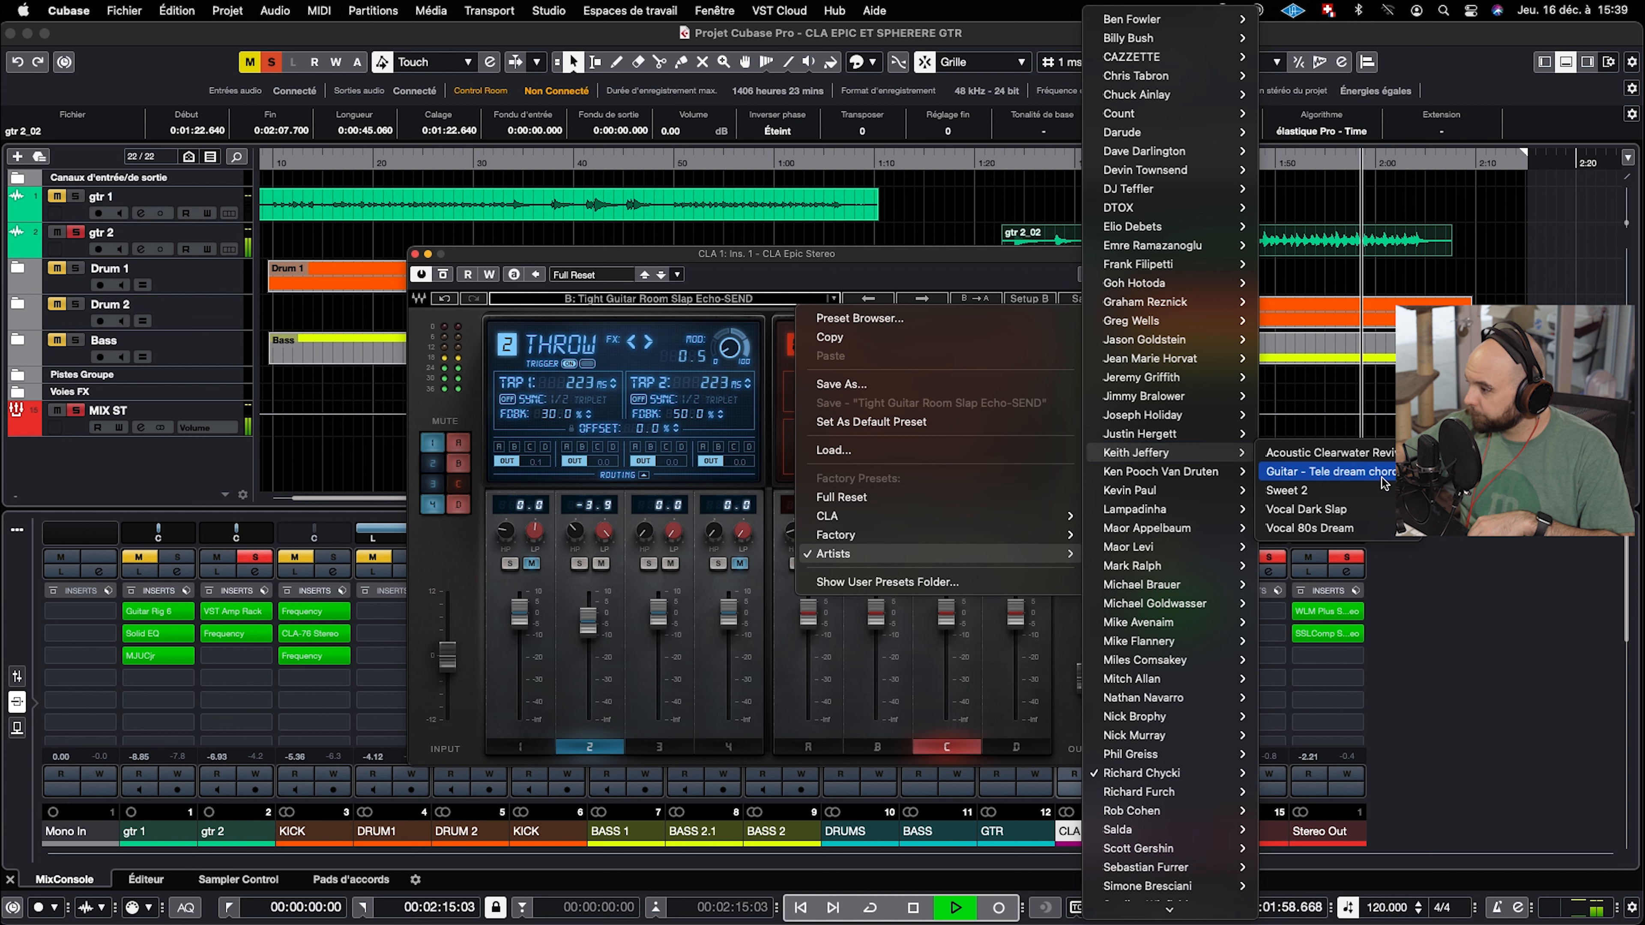
pyautogui.click(1327, 471)
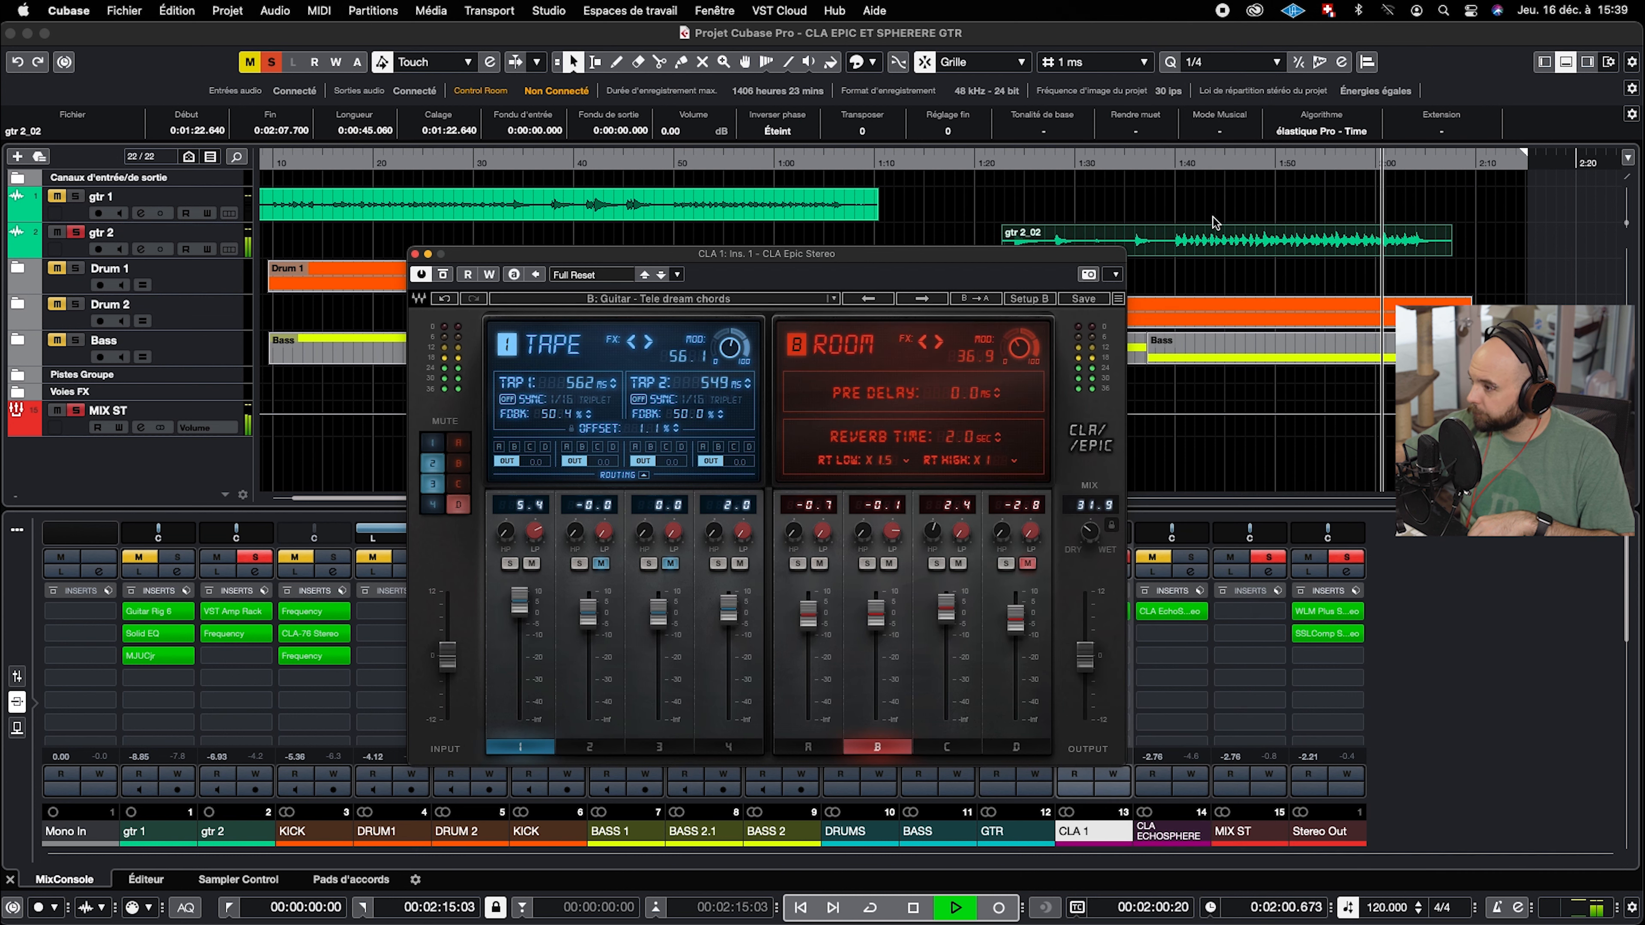
# Replay from about 1:39 with gtr 2's solo cleared to hear the full mix, put away the CLA Epic window, and stop playback
pyautogui.click(1163, 163)
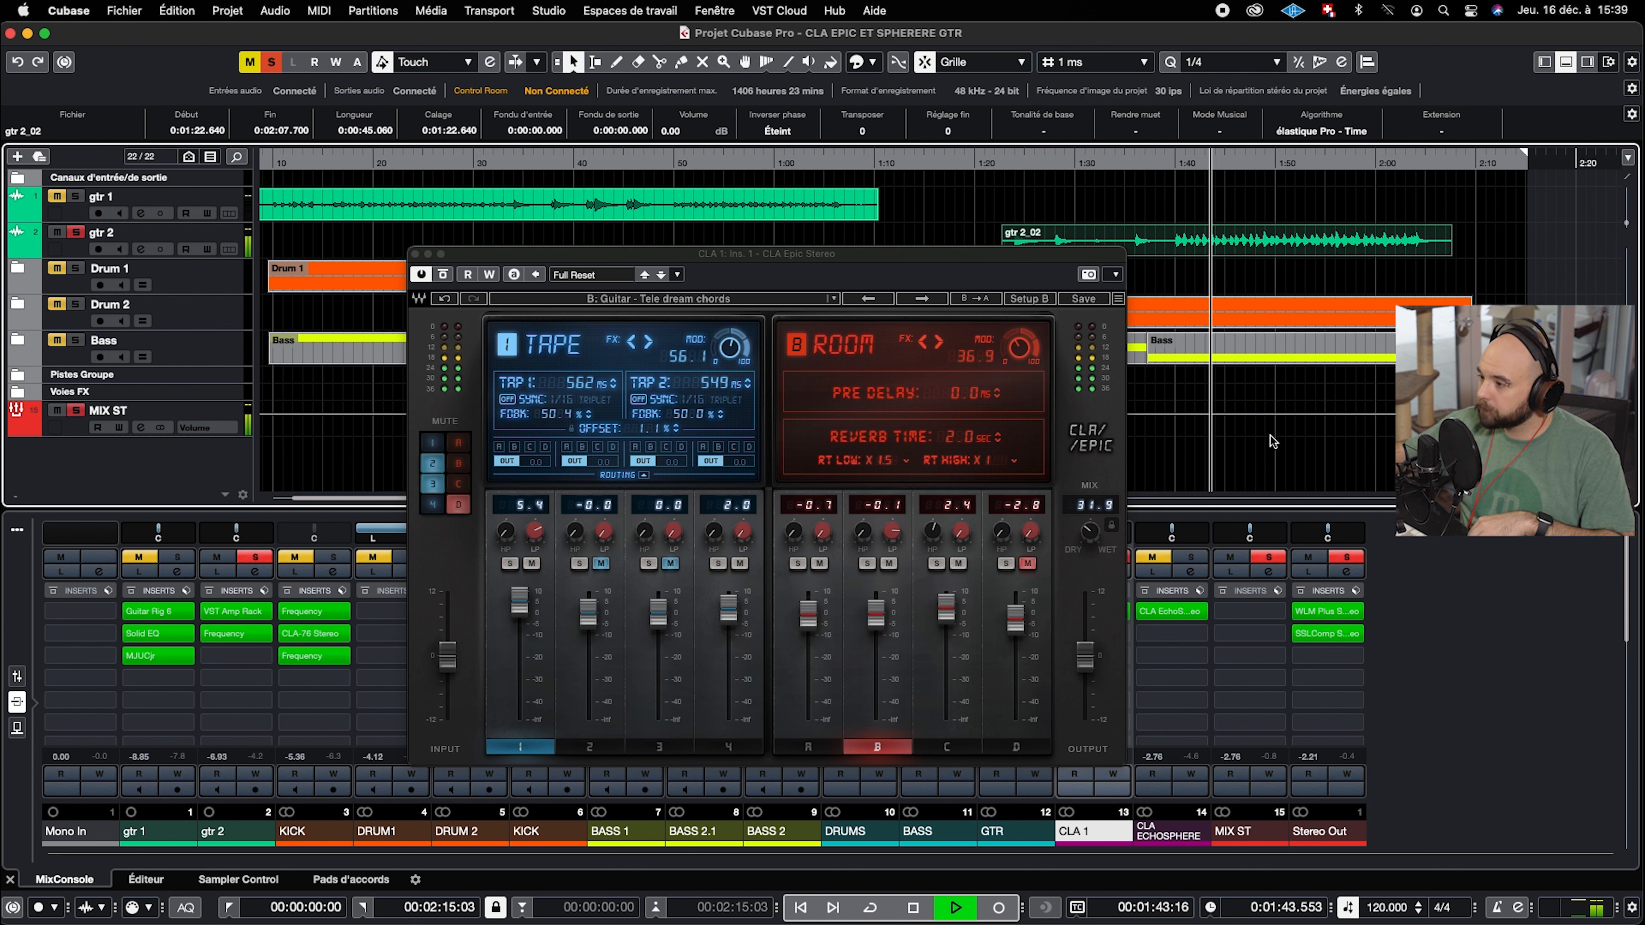
pyautogui.click(77, 232)
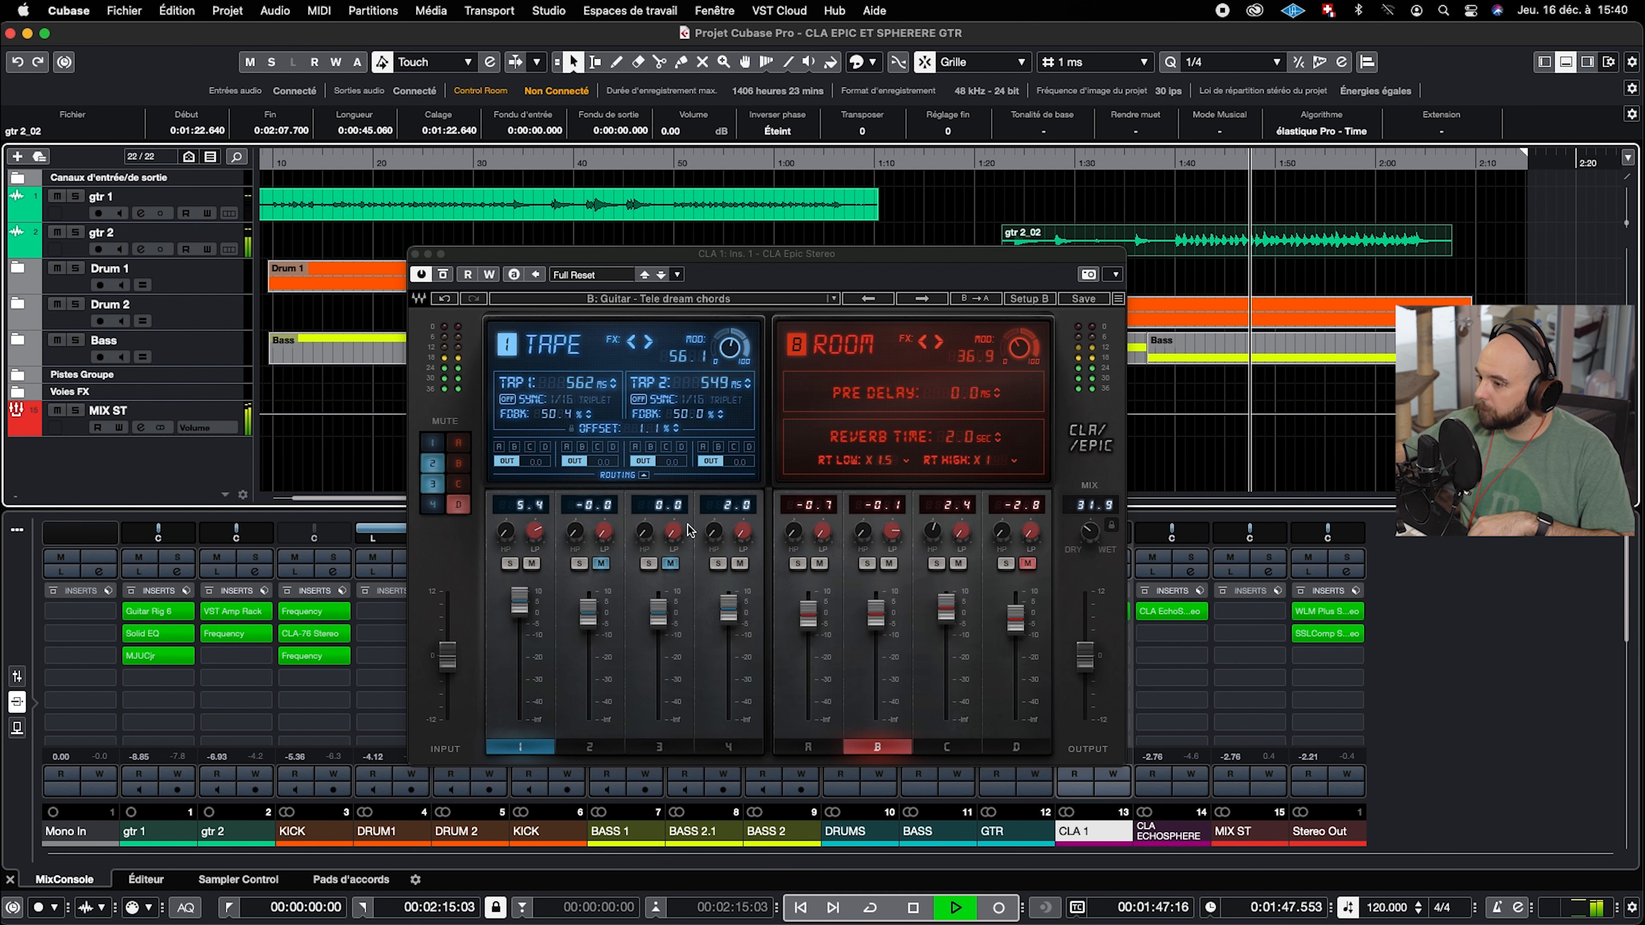
pyautogui.click(415, 253)
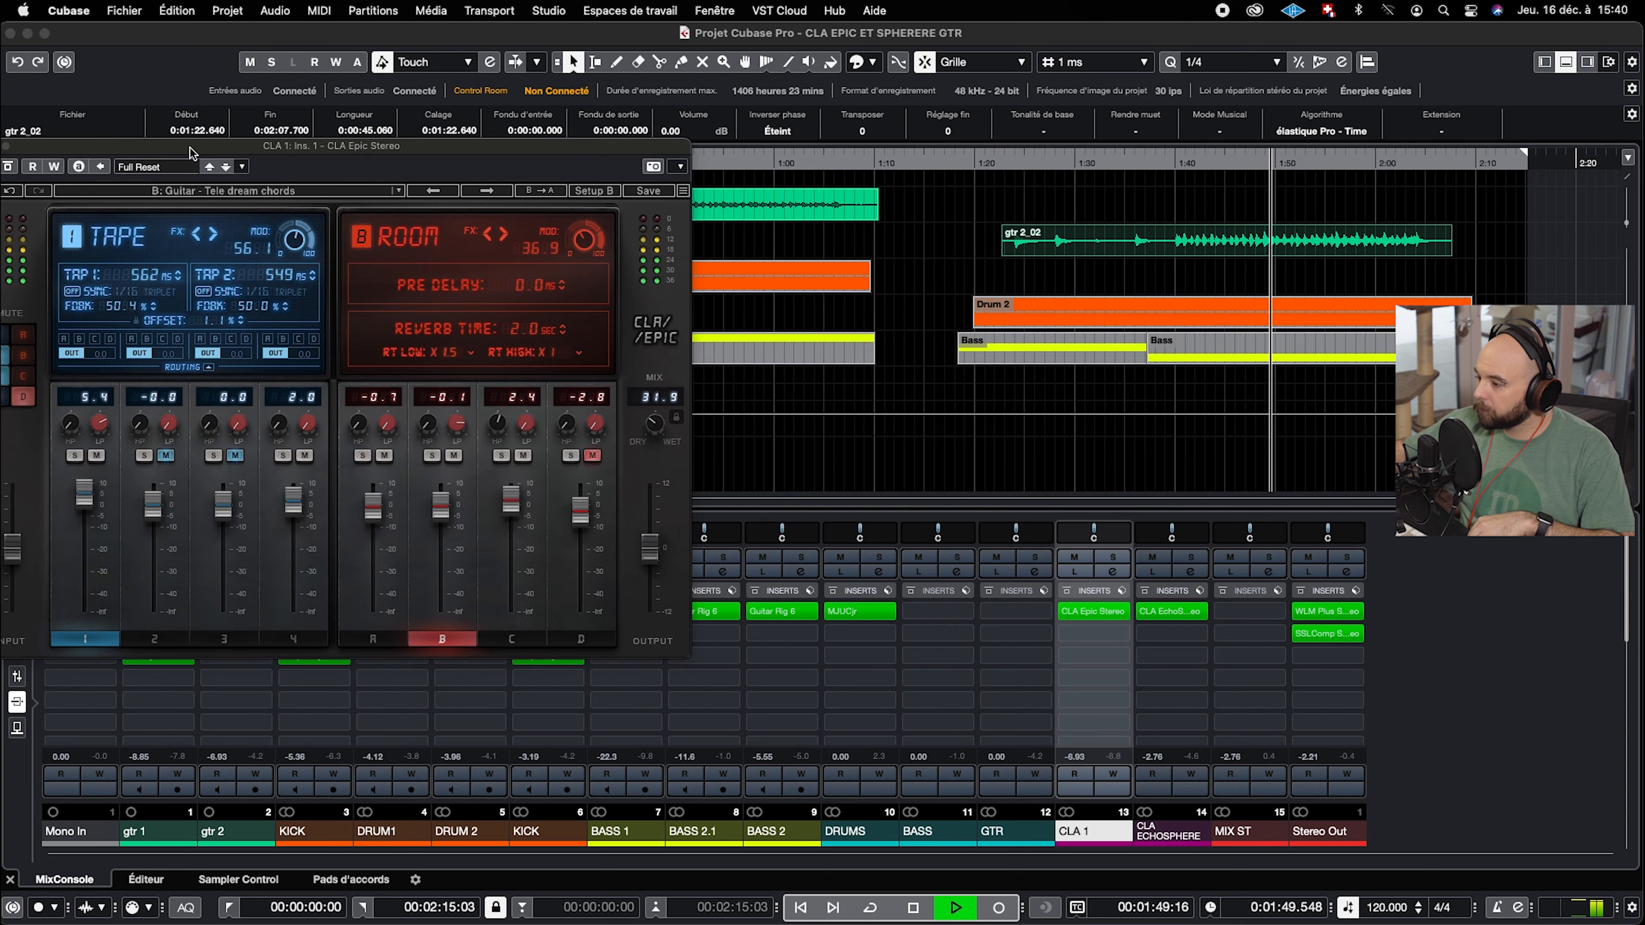
pyautogui.moveTo(0, 190); pyautogui.dragTo(1644, 234)
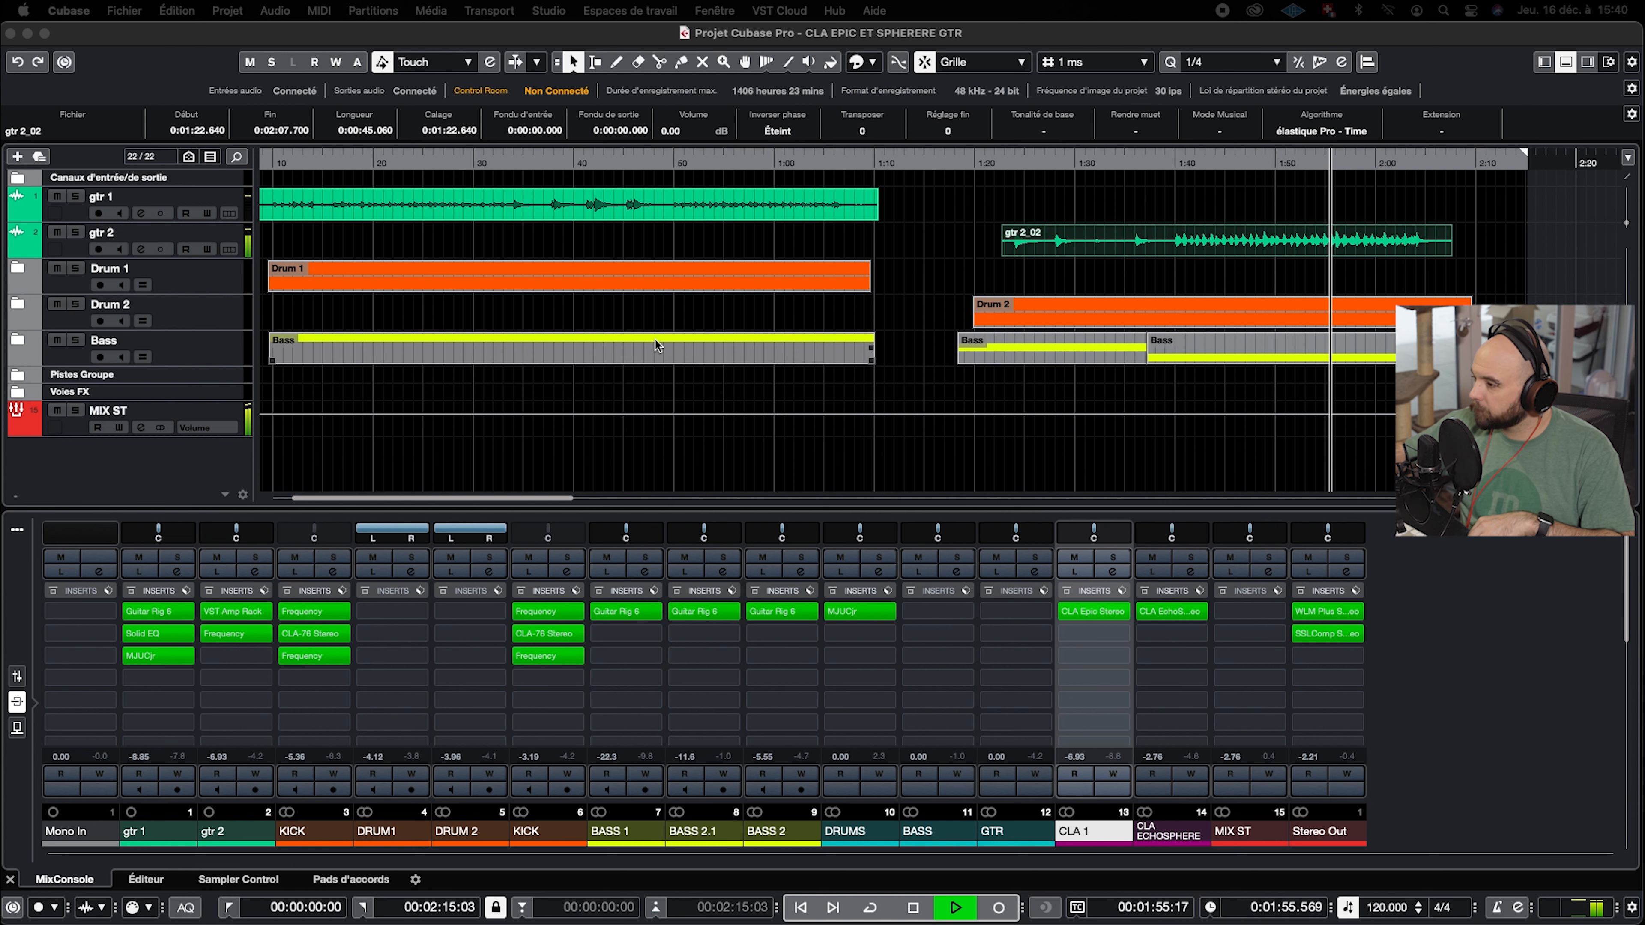
pyautogui.click(807, 221)
pyautogui.press('space')
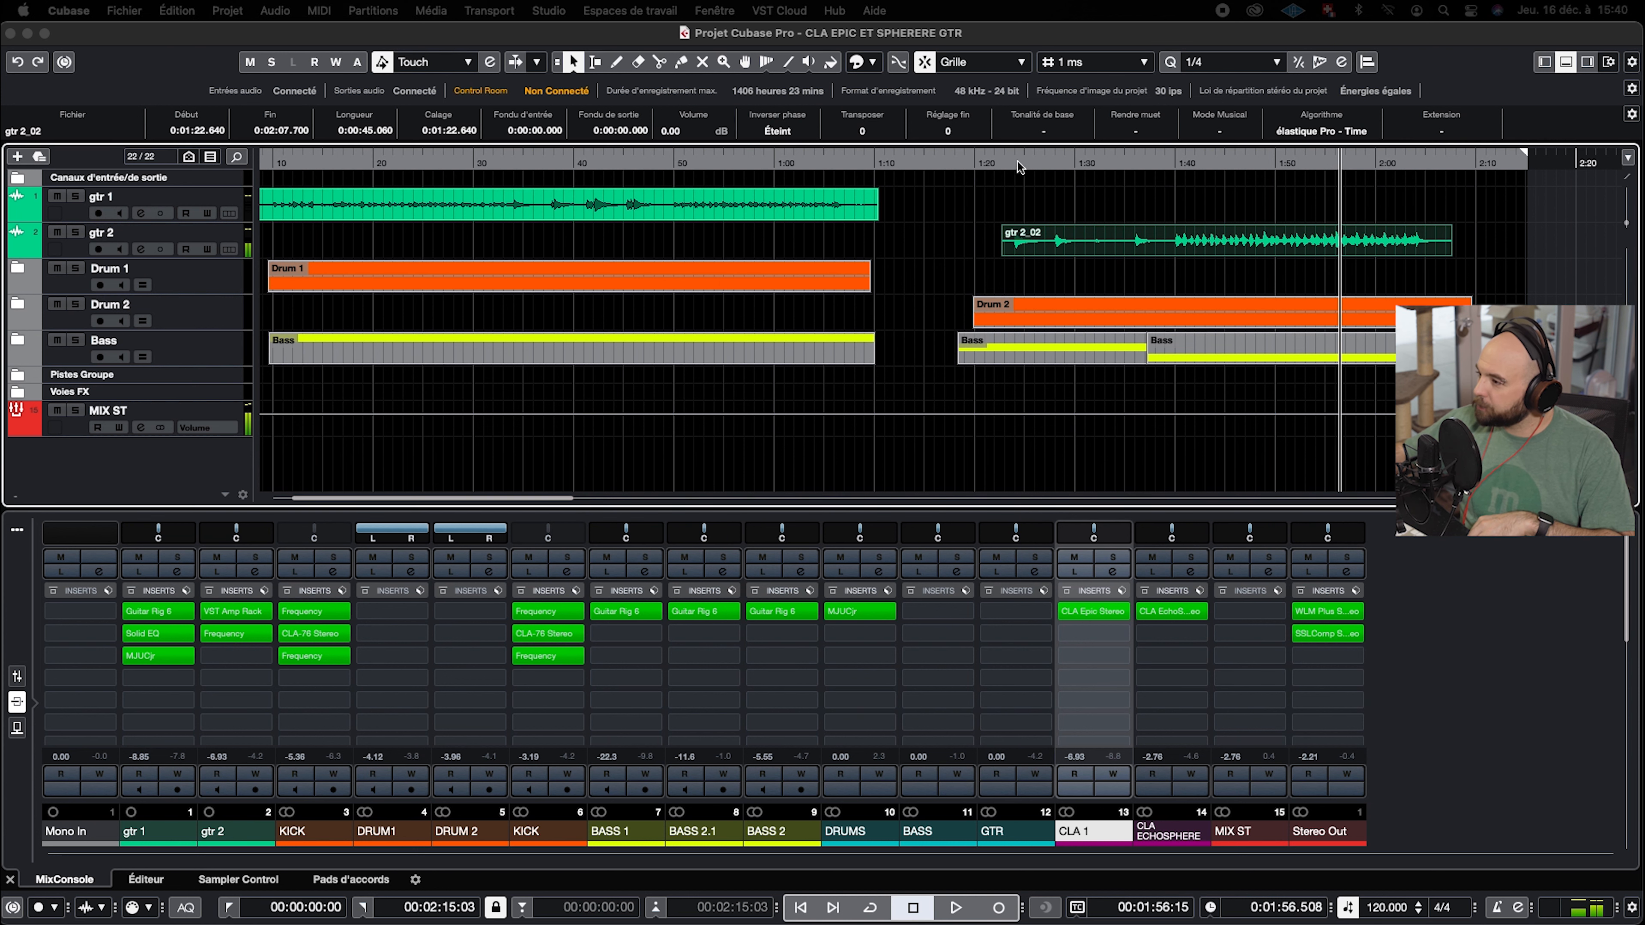
# Play the mix from about 1:23 and set the faders: BASS 2.1 to -15.5, BASS 2 to -8.87, gtr 2 to -7.13, DRUM 2 to -2.79
pyautogui.click(1005, 167)
pyautogui.press('space')
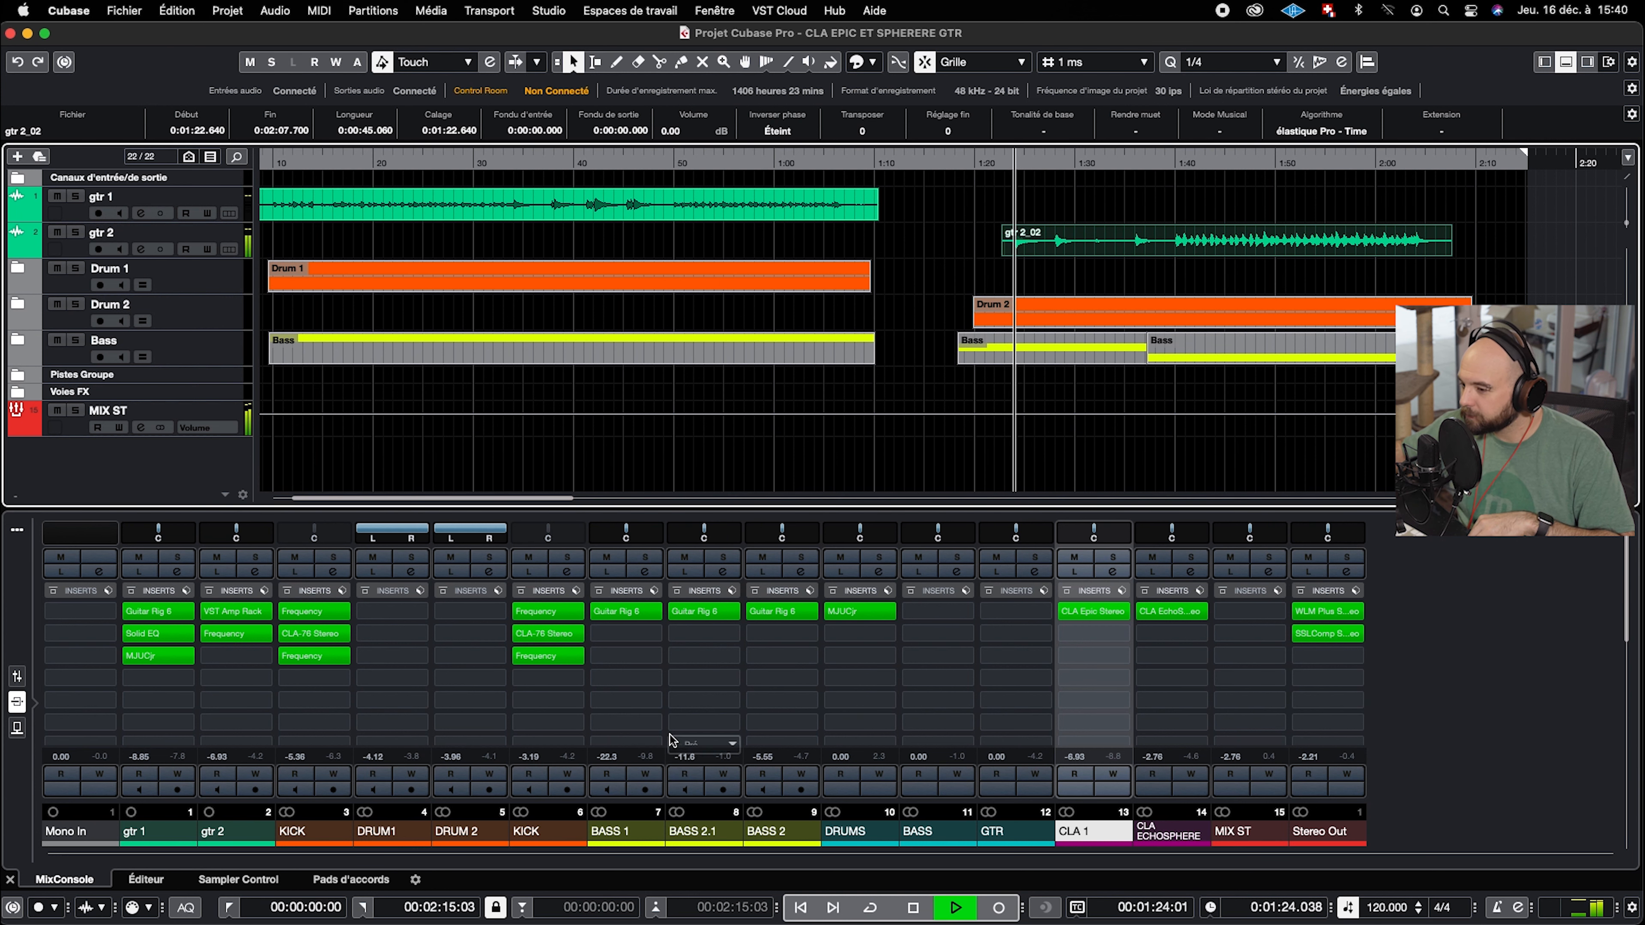
pyautogui.click(18, 676)
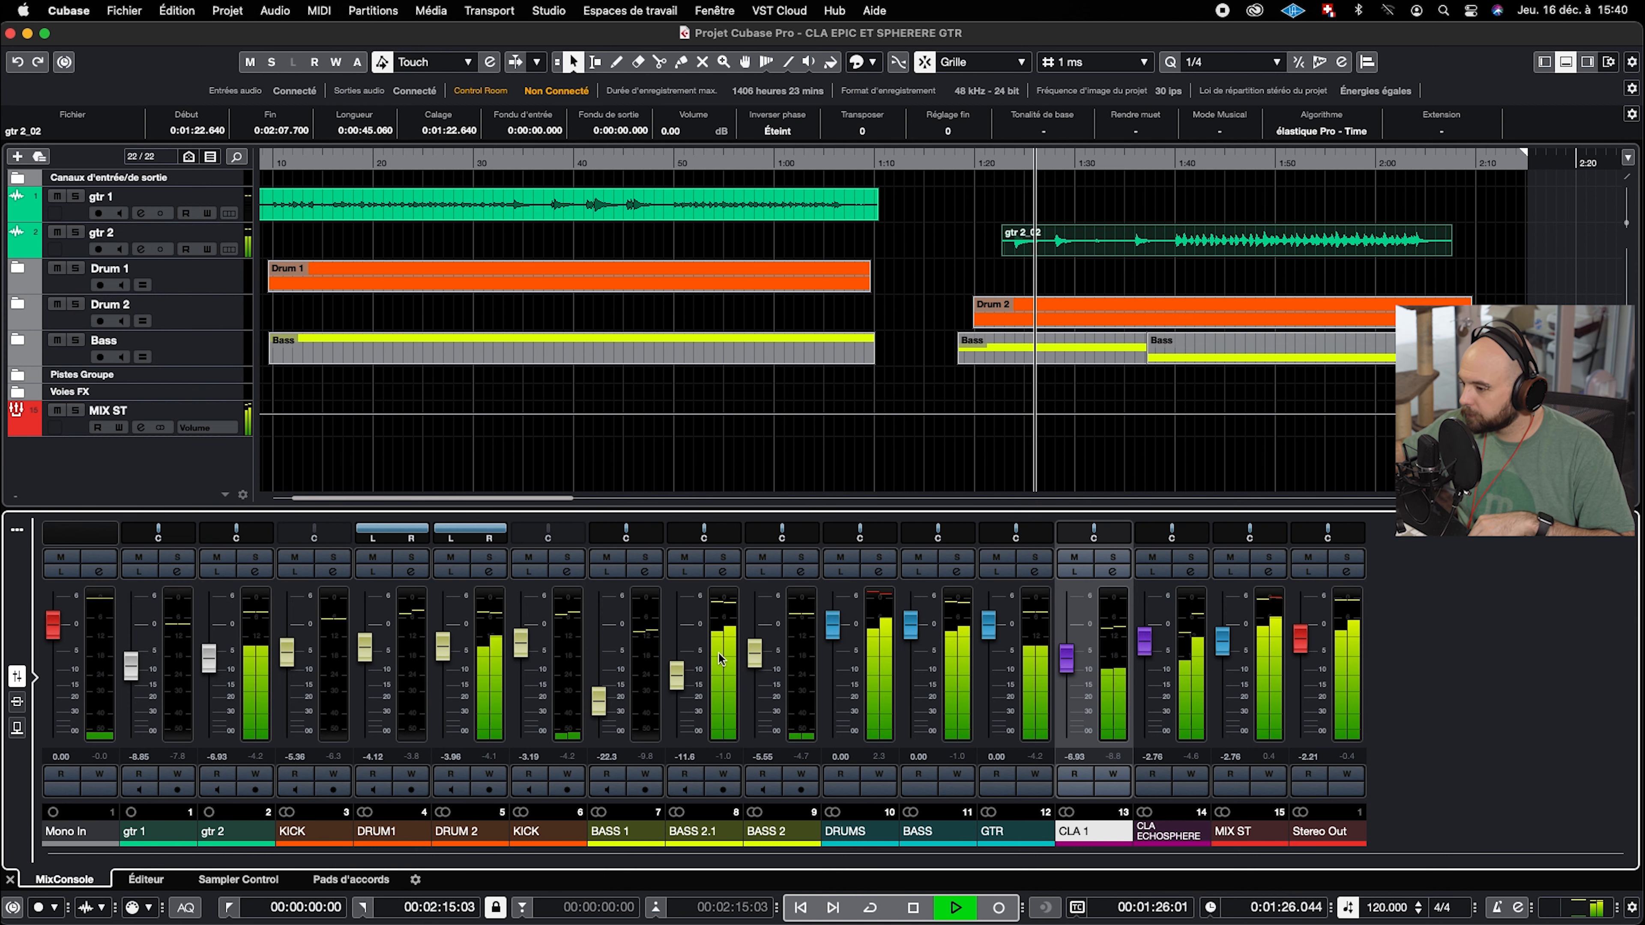
pyautogui.moveTo(679, 678); pyautogui.dragTo(678, 680)
pyautogui.moveTo(443, 656); pyautogui.dragTo(442, 666)
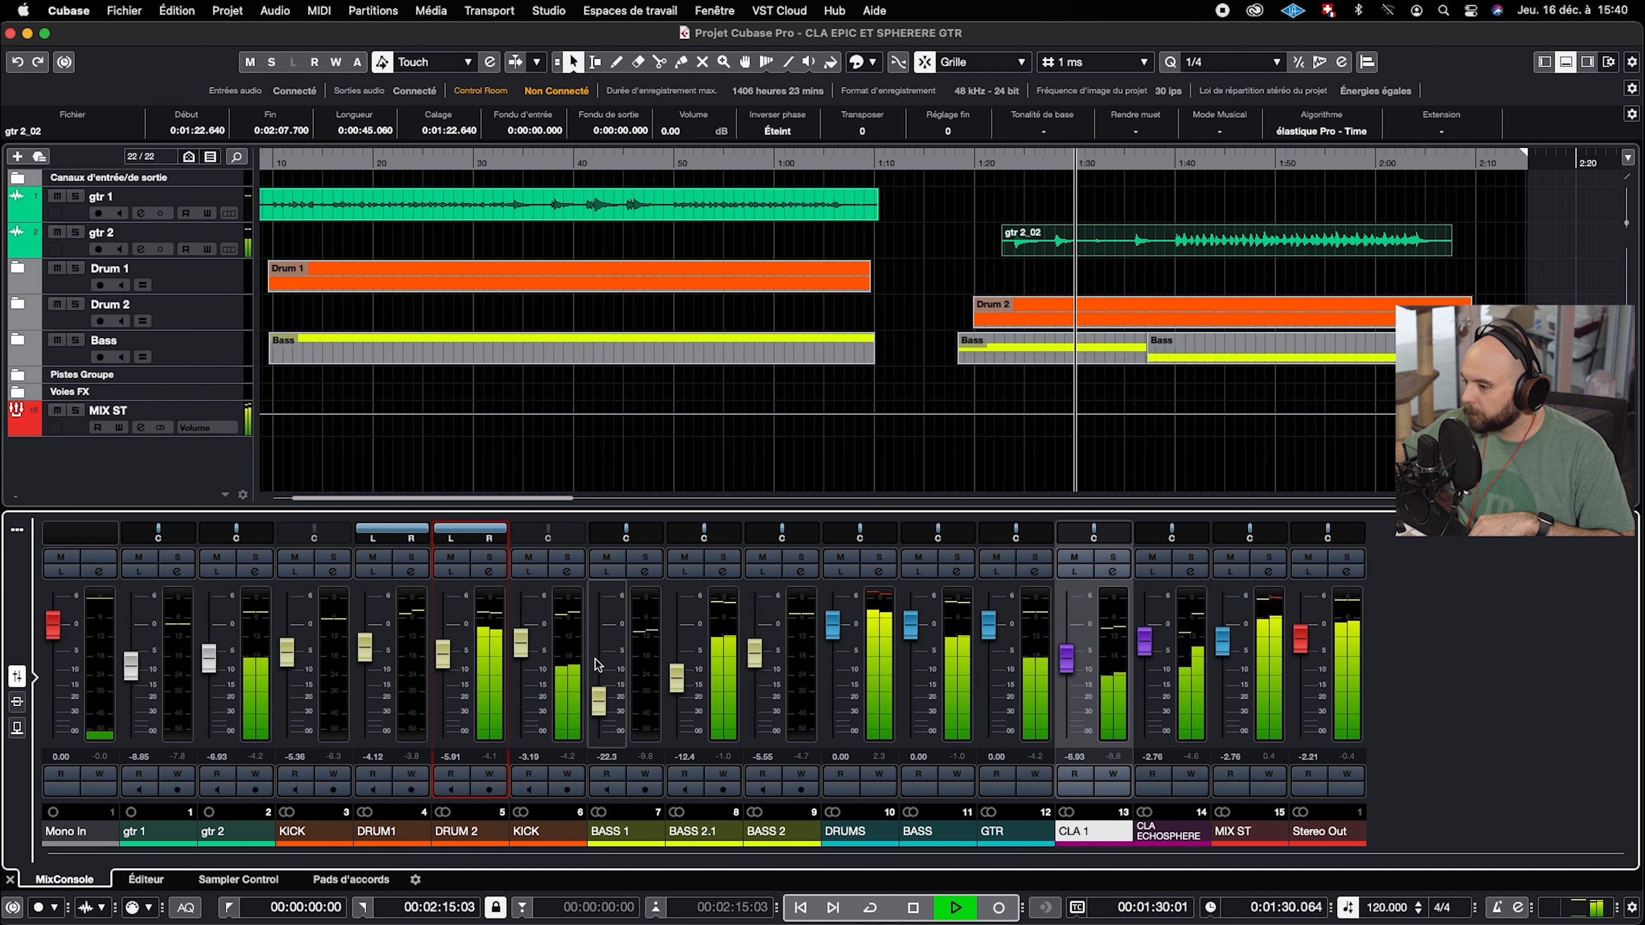
pyautogui.moveTo(209, 658); pyautogui.dragTo(213, 669)
pyautogui.moveTo(679, 684); pyautogui.dragTo(754, 670)
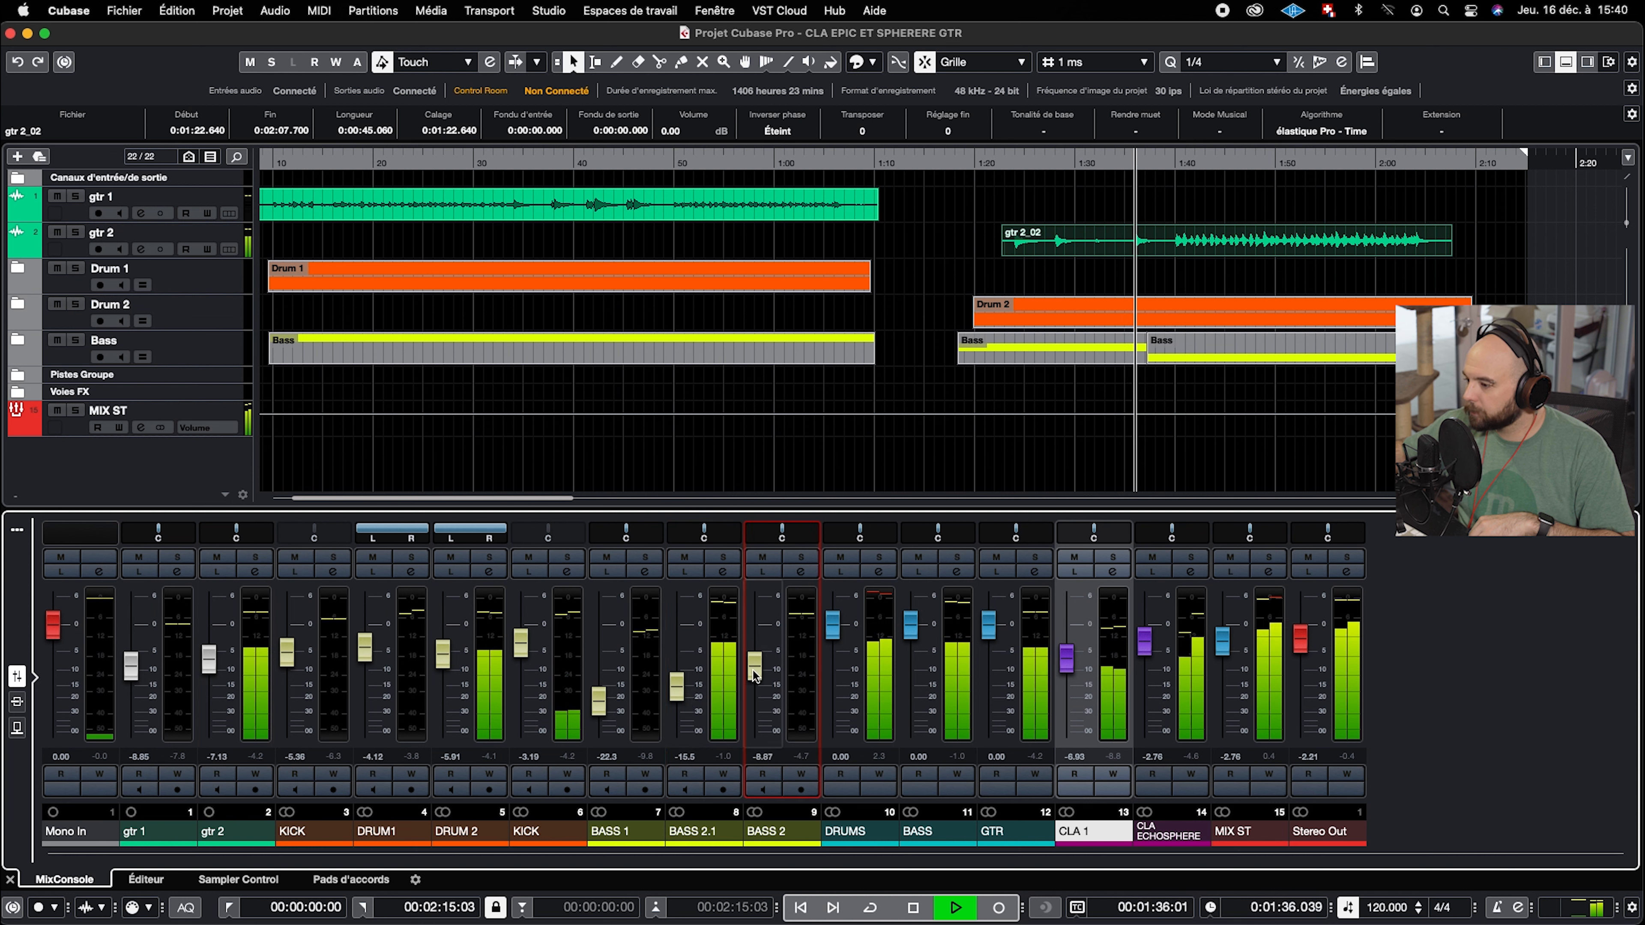
pyautogui.moveTo(443, 653); pyautogui.dragTo(449, 650)
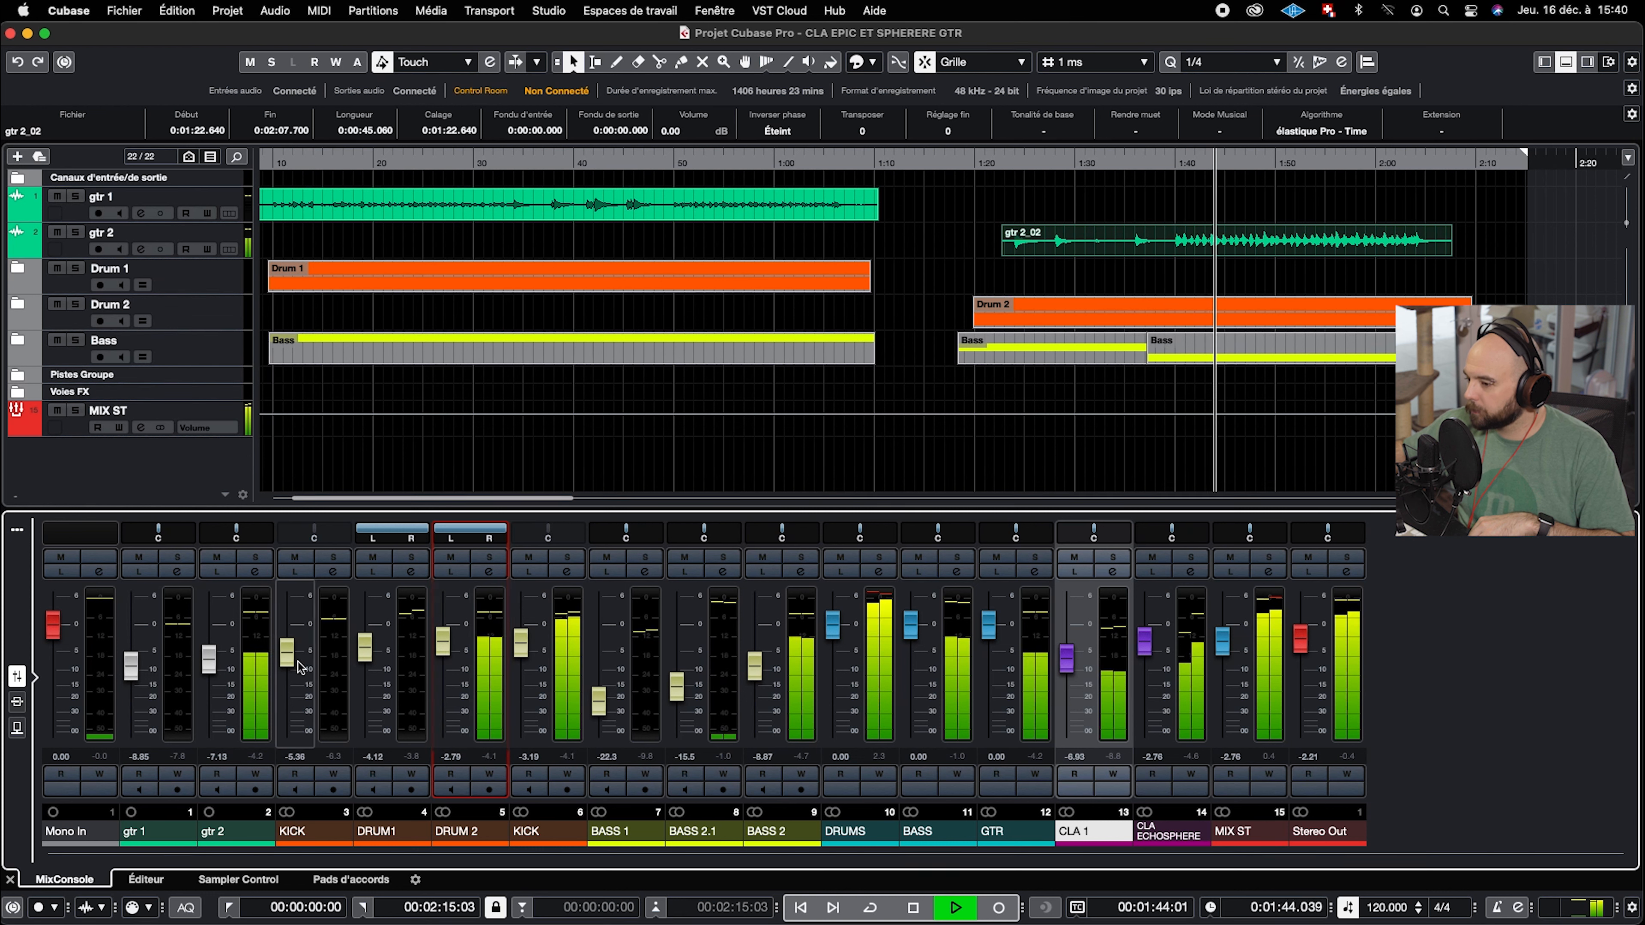
# Lower the GTR group fader to -1.96, CLA ECHOSPHERE to -5.91 and the BASS group to -0.84 during playback, and stop playback
pyautogui.moveTo(989, 625)
pyautogui.mouseDown()
pyautogui.moveTo(996, 667)
pyautogui.moveTo(996, 646)
pyautogui.mouseUp()
pyautogui.moveTo(1143, 644); pyautogui.dragTo(1144, 654)
pyautogui.moveTo(998, 652); pyautogui.dragTo(999, 647)
pyautogui.moveTo(1144, 648); pyautogui.dragTo(1144, 661)
pyautogui.moveTo(907, 637); pyautogui.dragTo(908, 640)
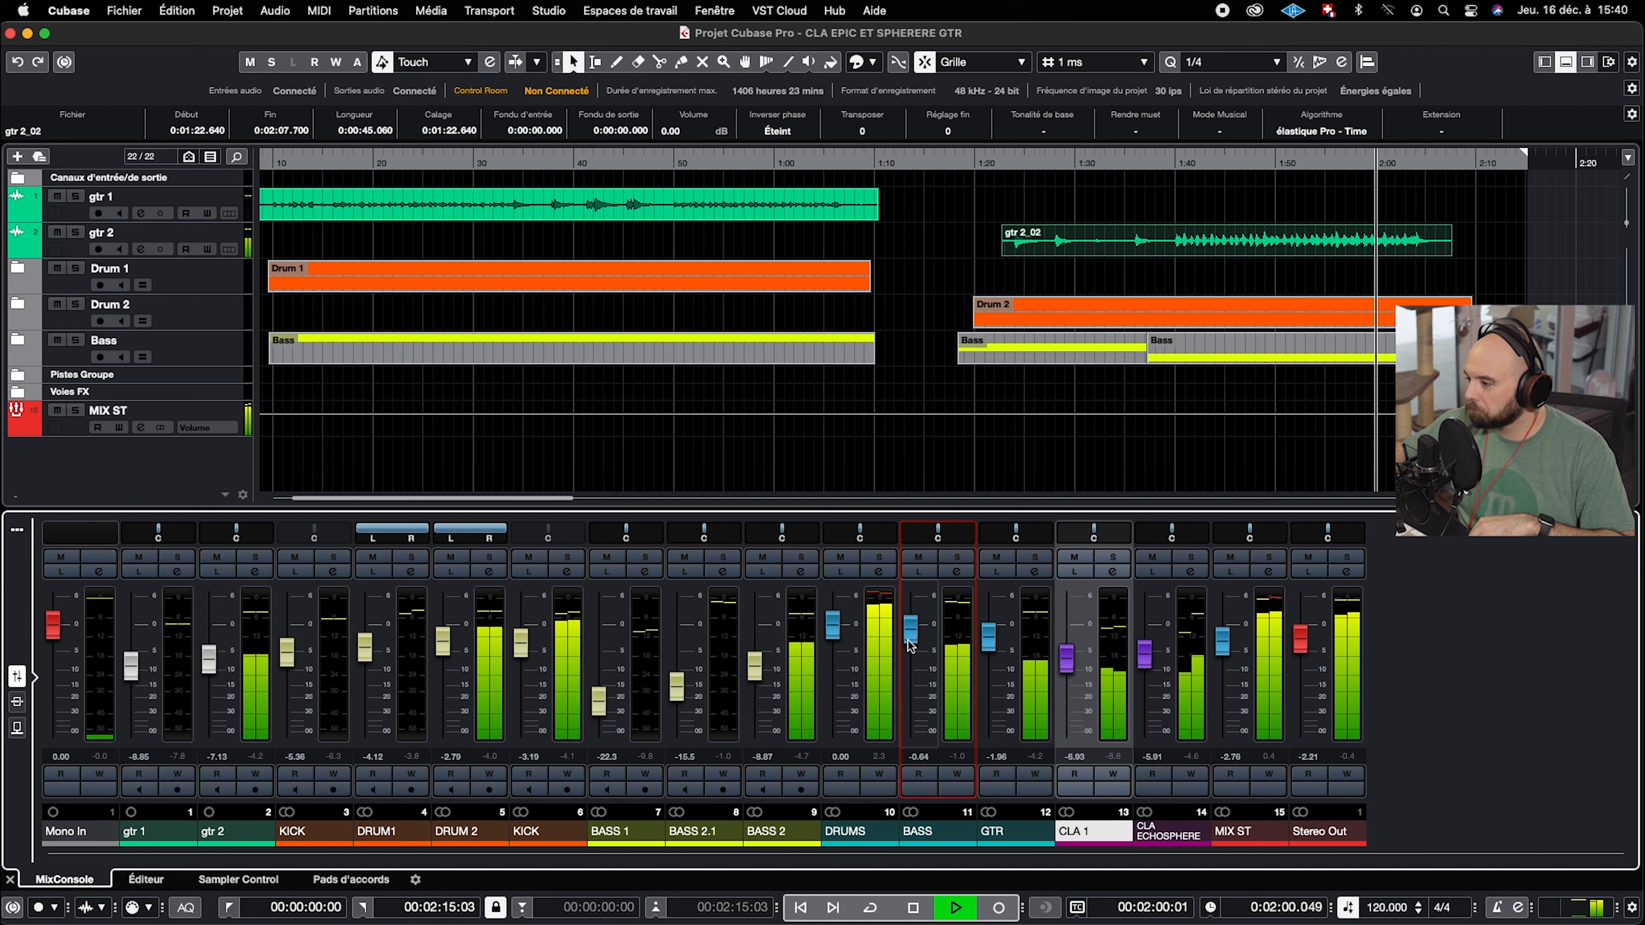
pyautogui.press('space')
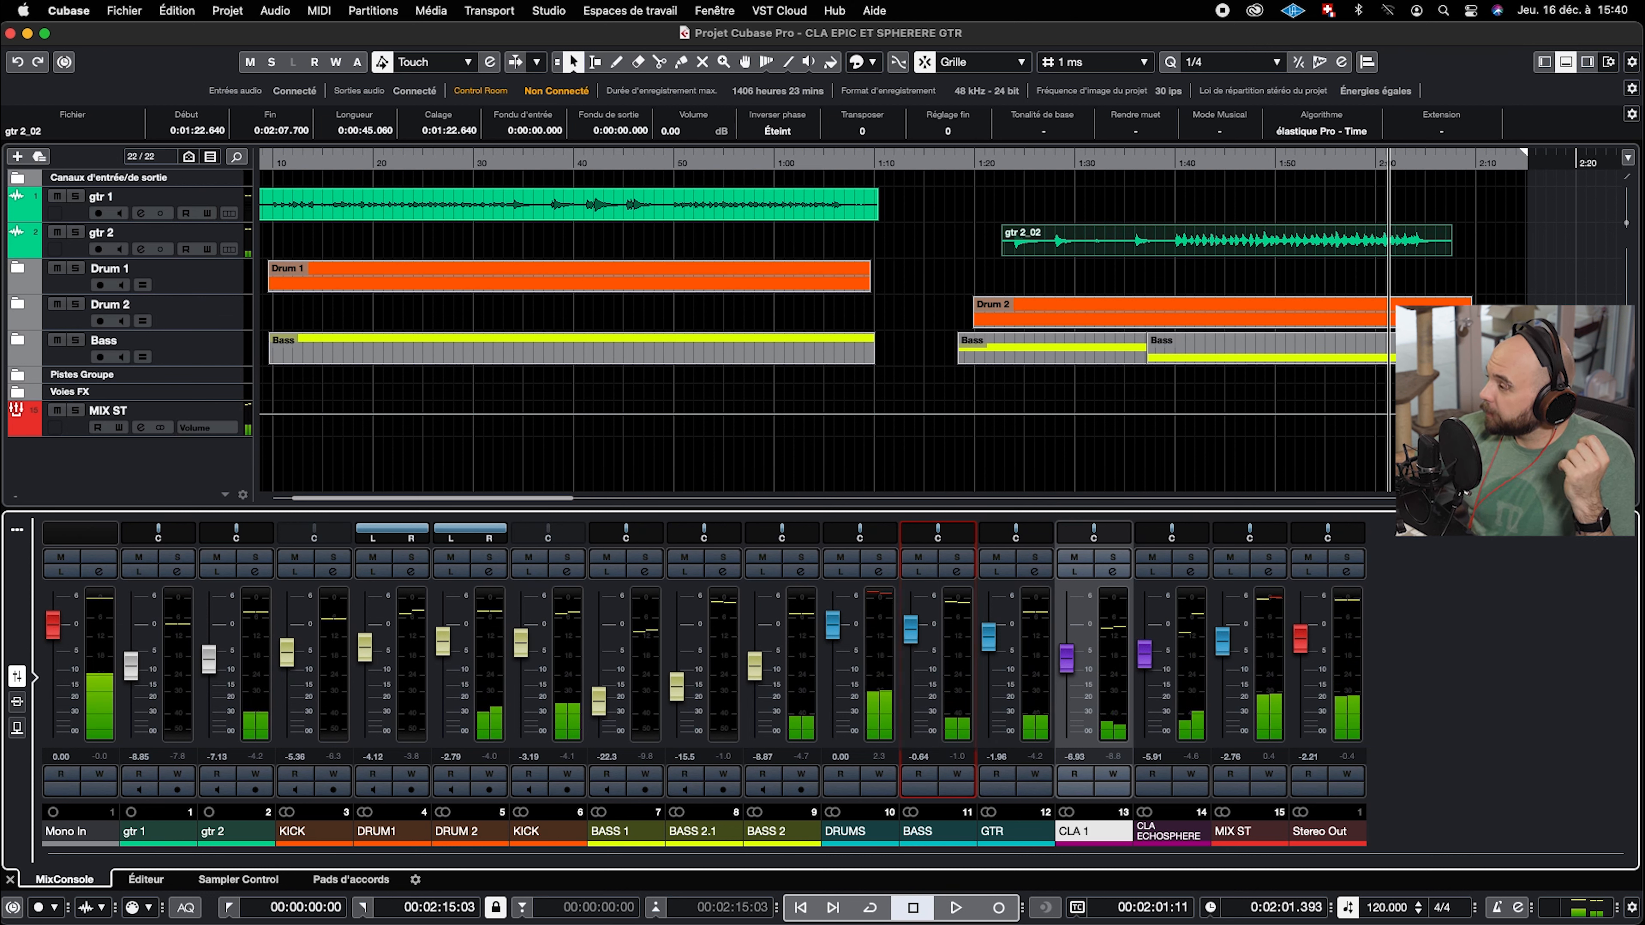
# Reopen the CLA Epic window, expand its delay routing sends, and activate delay 1's send to reverb A
pyautogui.moveTo(1037, 230); pyautogui.dragTo(684, 203)
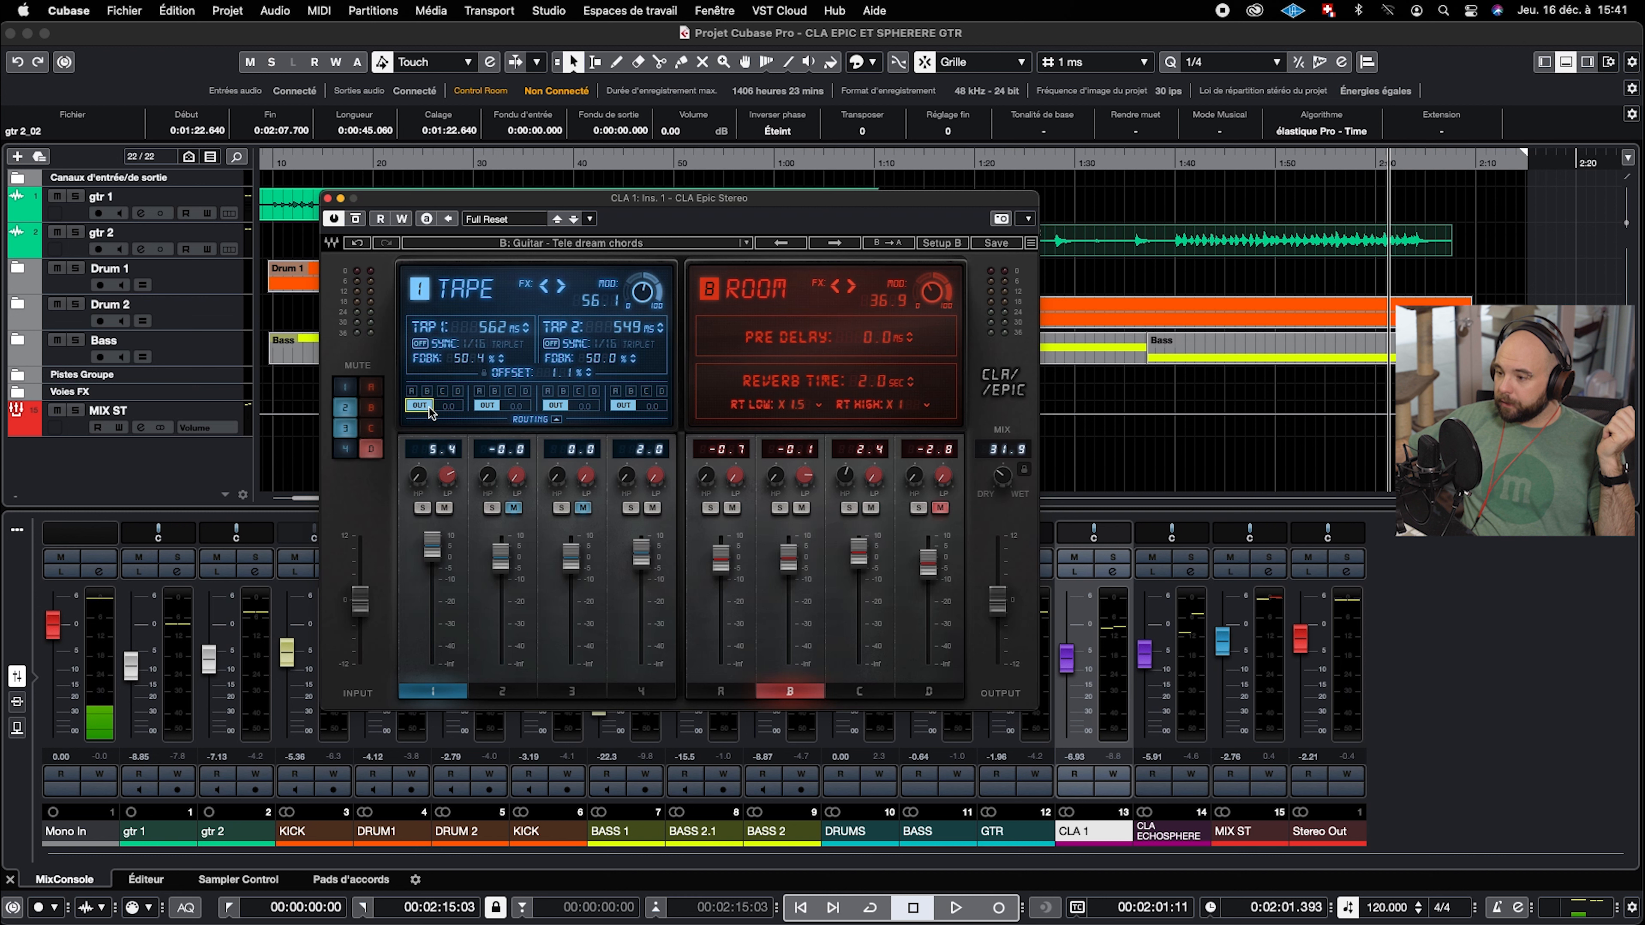
pyautogui.scroll(-5, 452, 412)
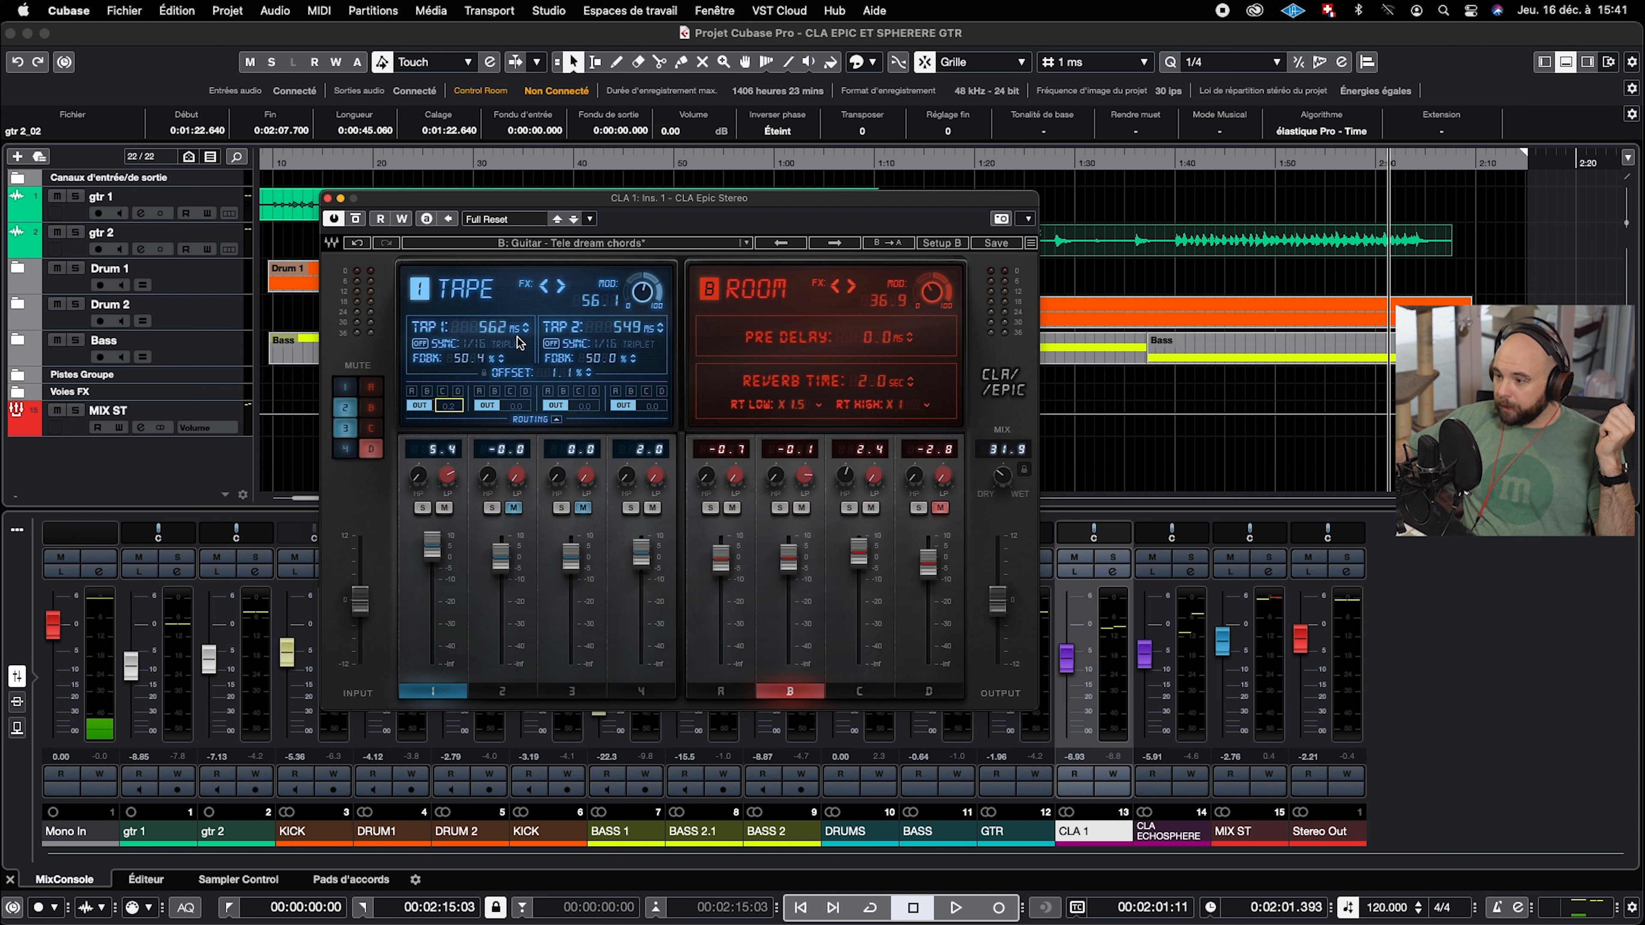
pyautogui.click(538, 419)
pyautogui.click(412, 341)
pyautogui.click(412, 342)
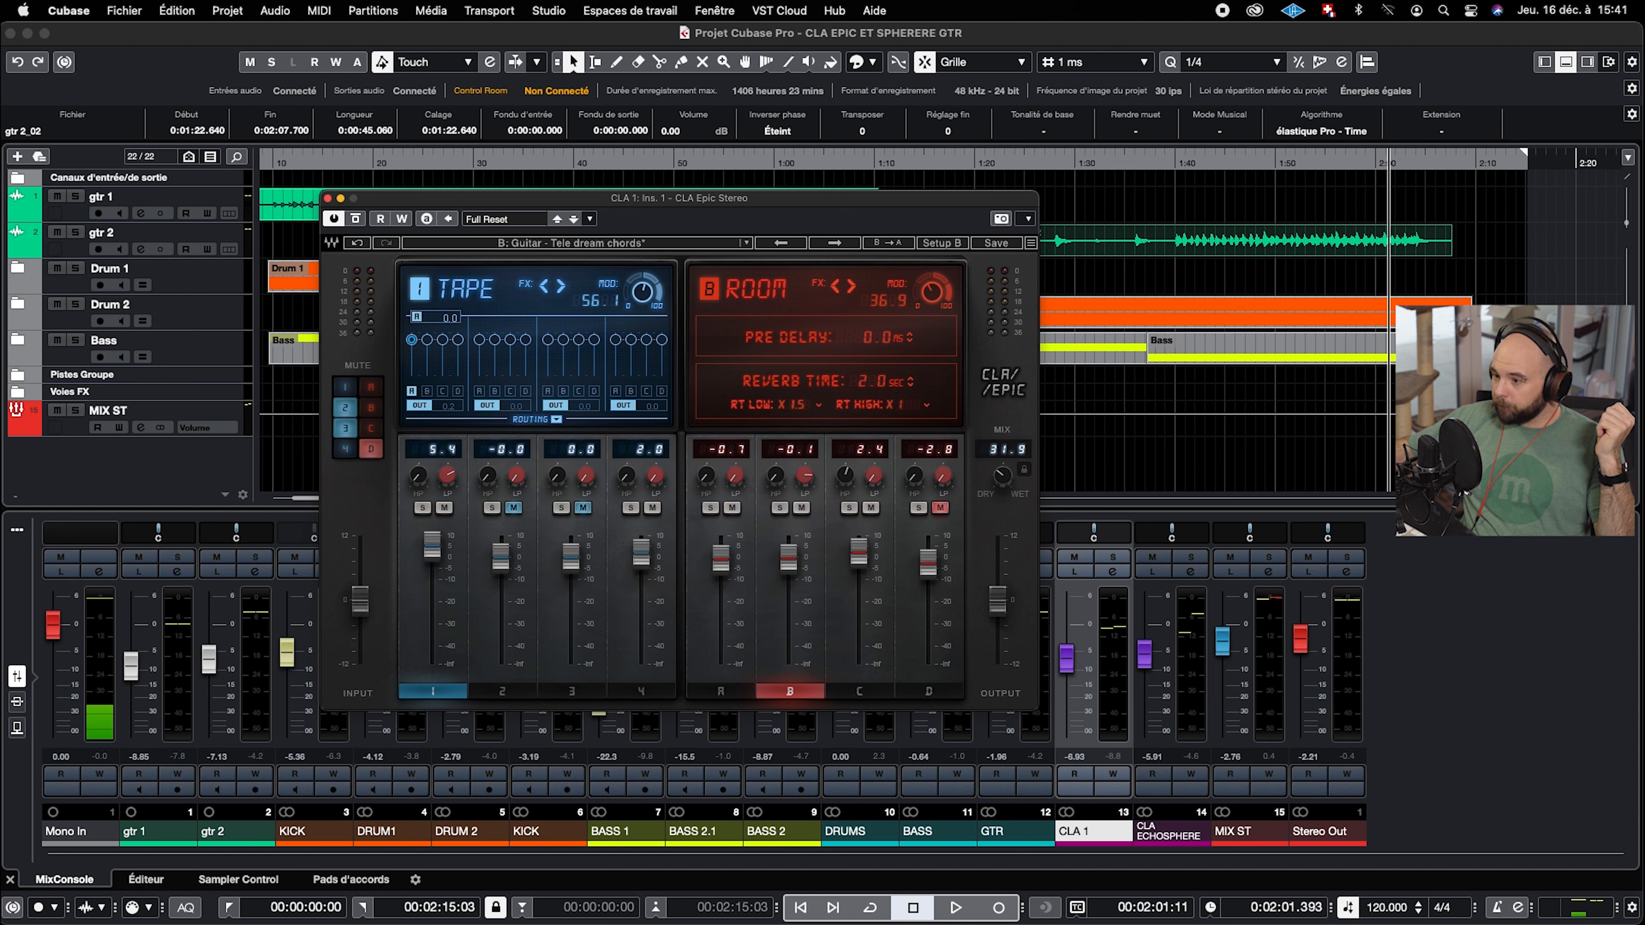
# Pull the CLA Epic routing sends fully down for delay 1 to A, delay 2 to B, delay 3 to C and delay 4 to D
pyautogui.moveTo(413, 339); pyautogui.dragTo(442, 364)
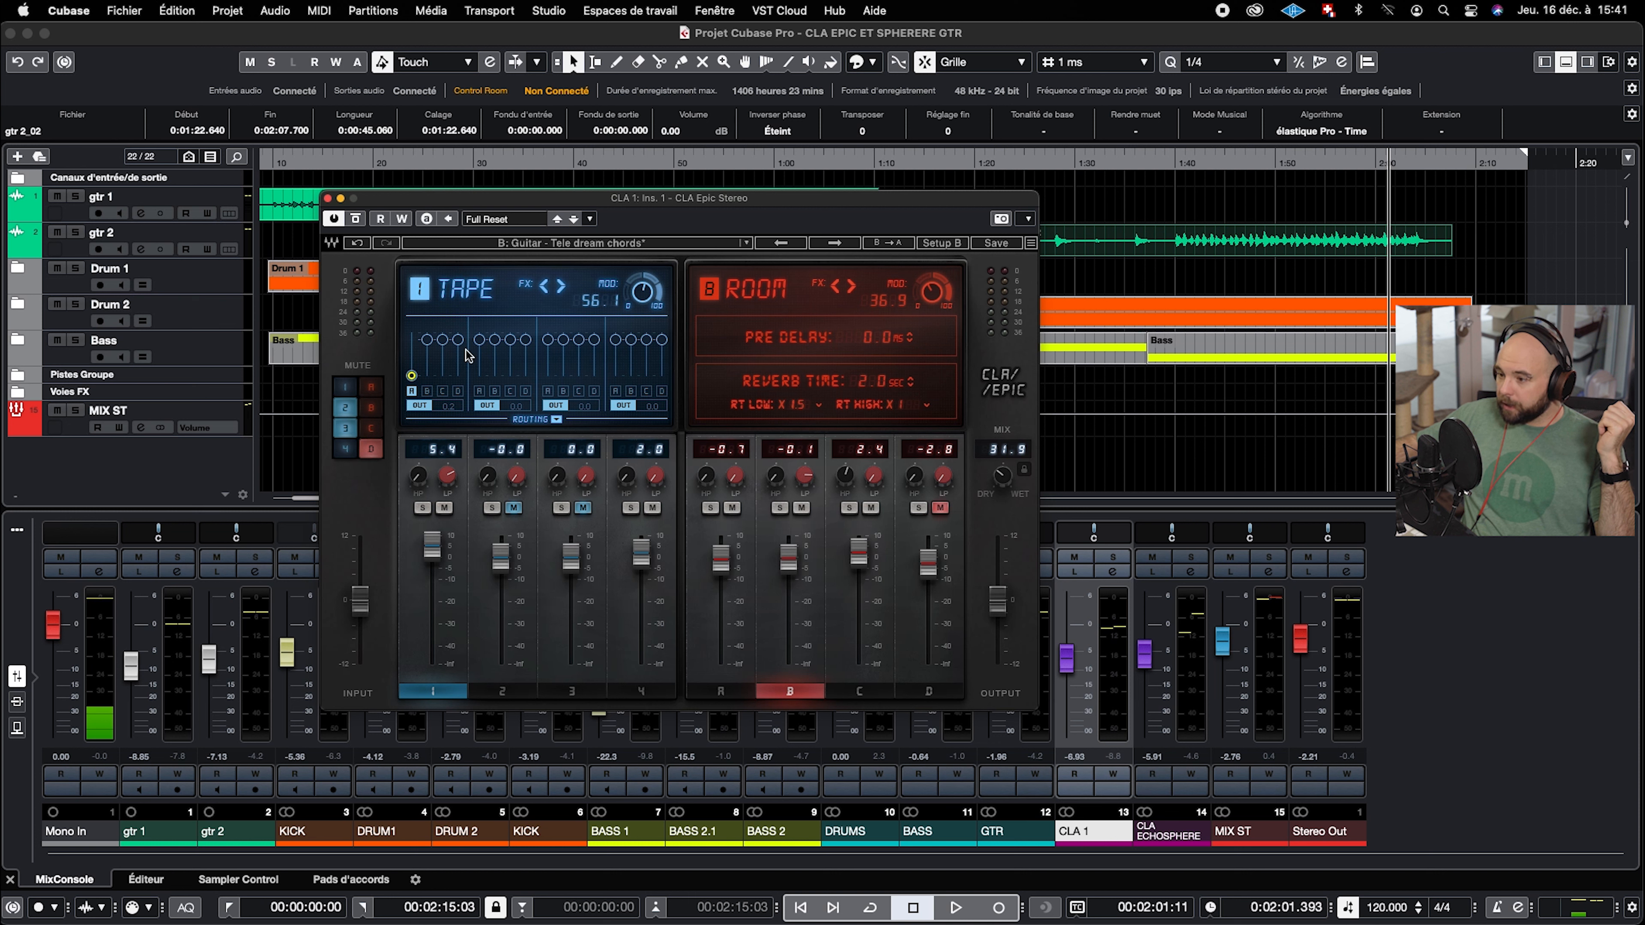
pyautogui.moveTo(495, 339); pyautogui.dragTo(495, 373)
pyautogui.moveTo(578, 339); pyautogui.dragTo(578, 374)
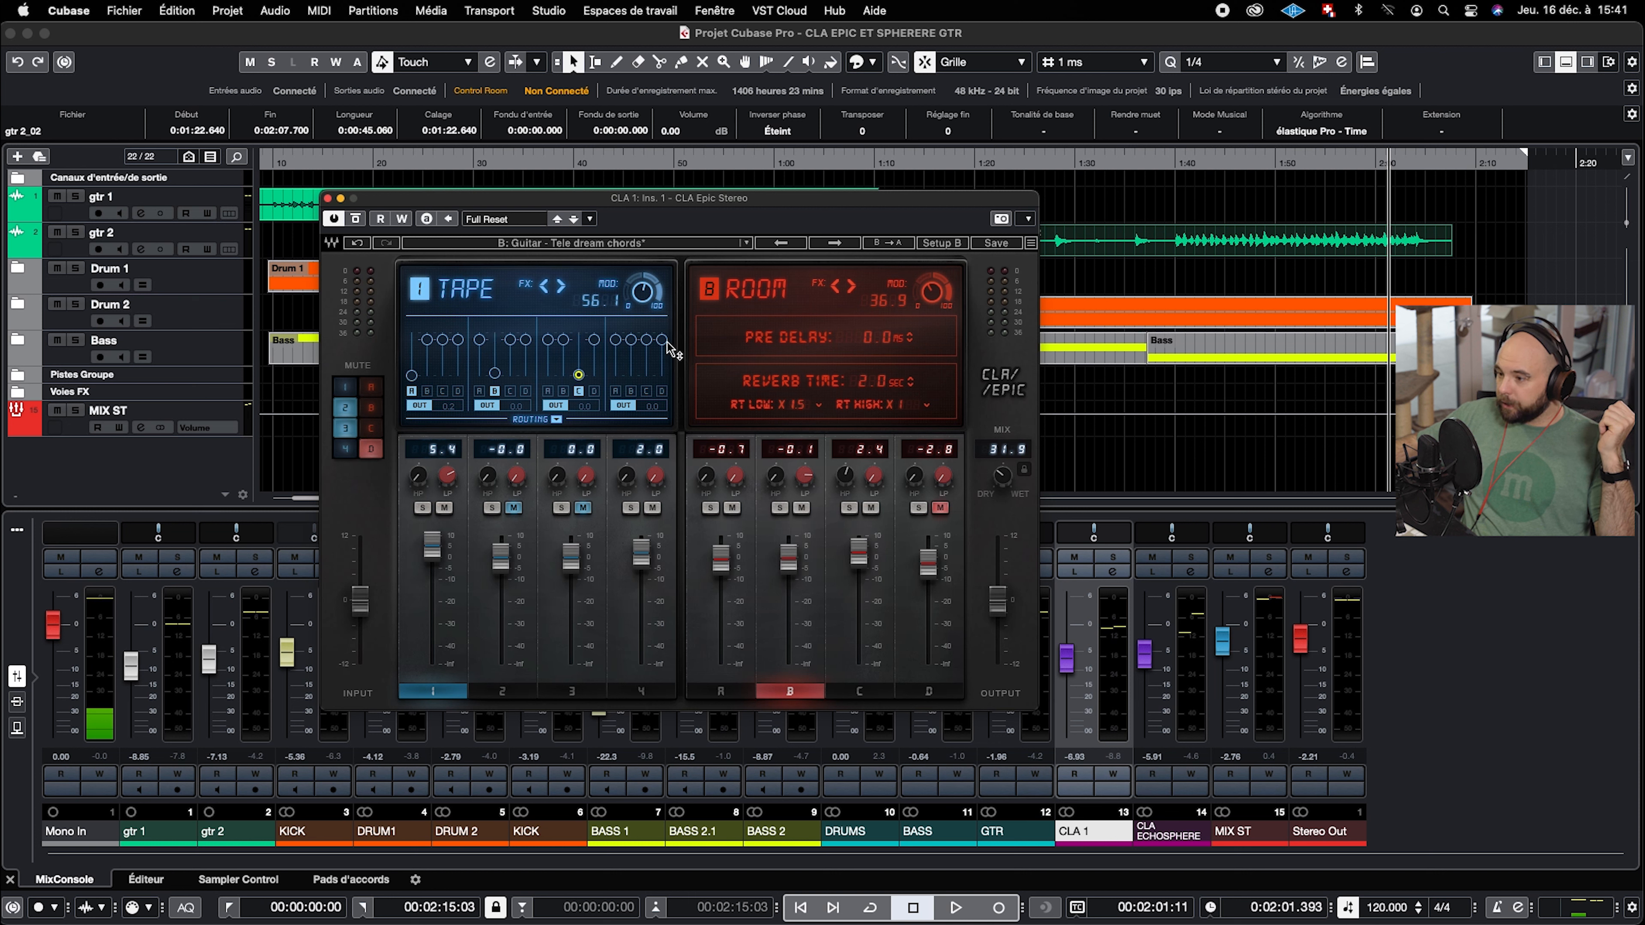
pyautogui.moveTo(662, 339); pyautogui.dragTo(661, 375)
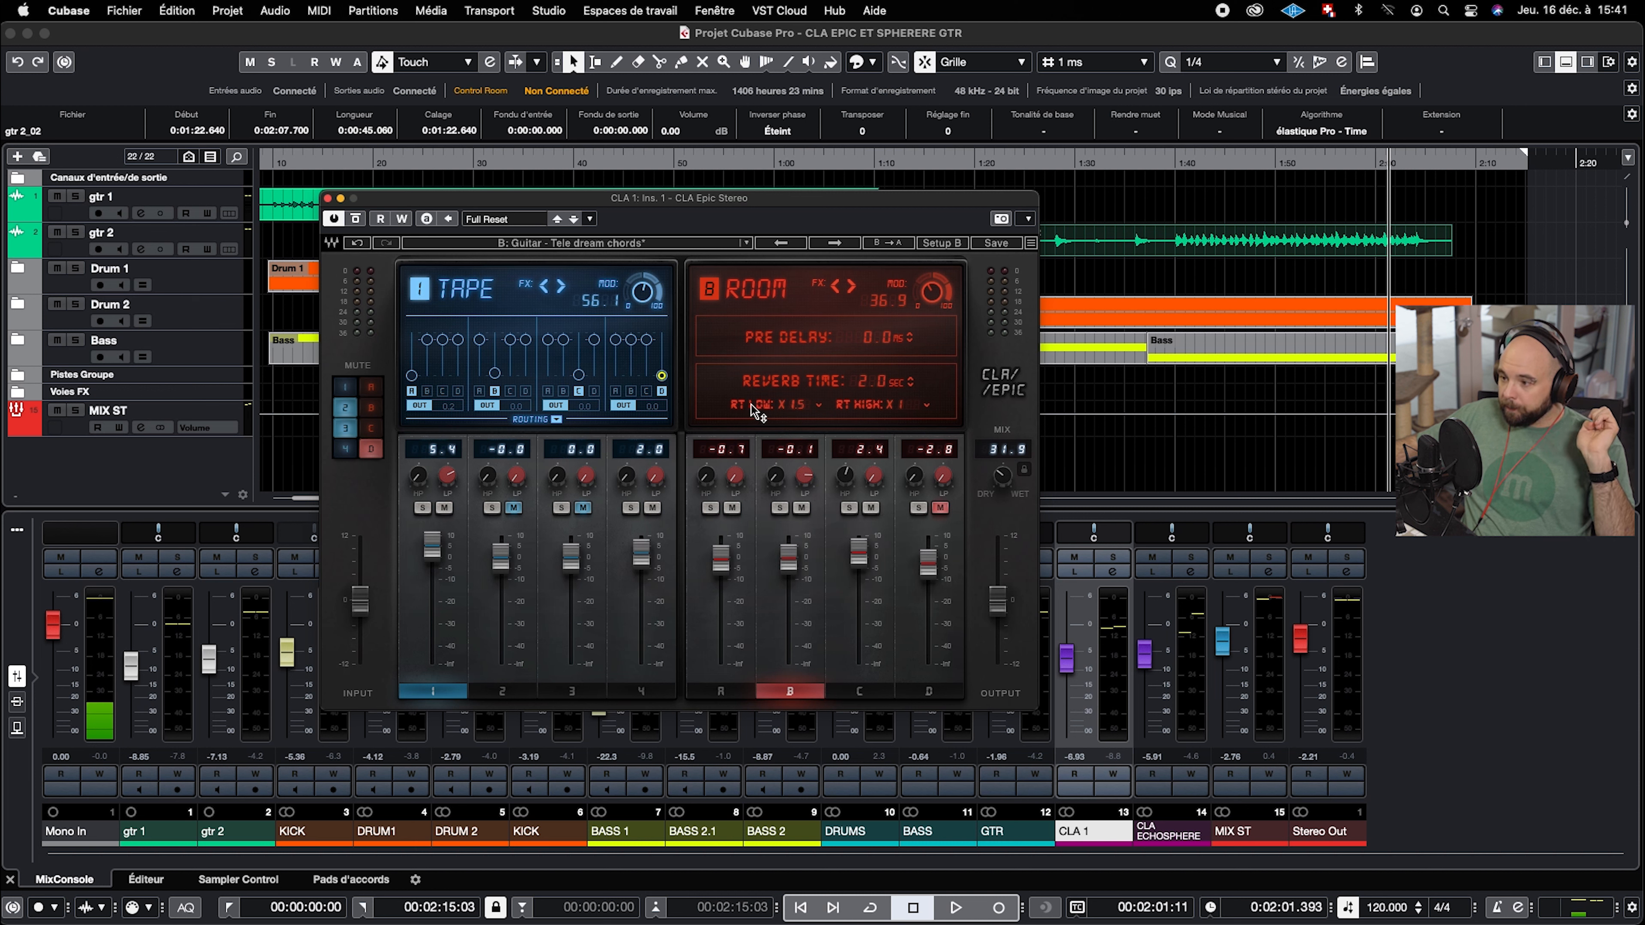
# Vary the levels of the other delay-to-reverb sends and raise delay 1's send to A and delay 4's send to D slightly
pyautogui.moveTo(443, 339); pyautogui.dragTo(645, 345)
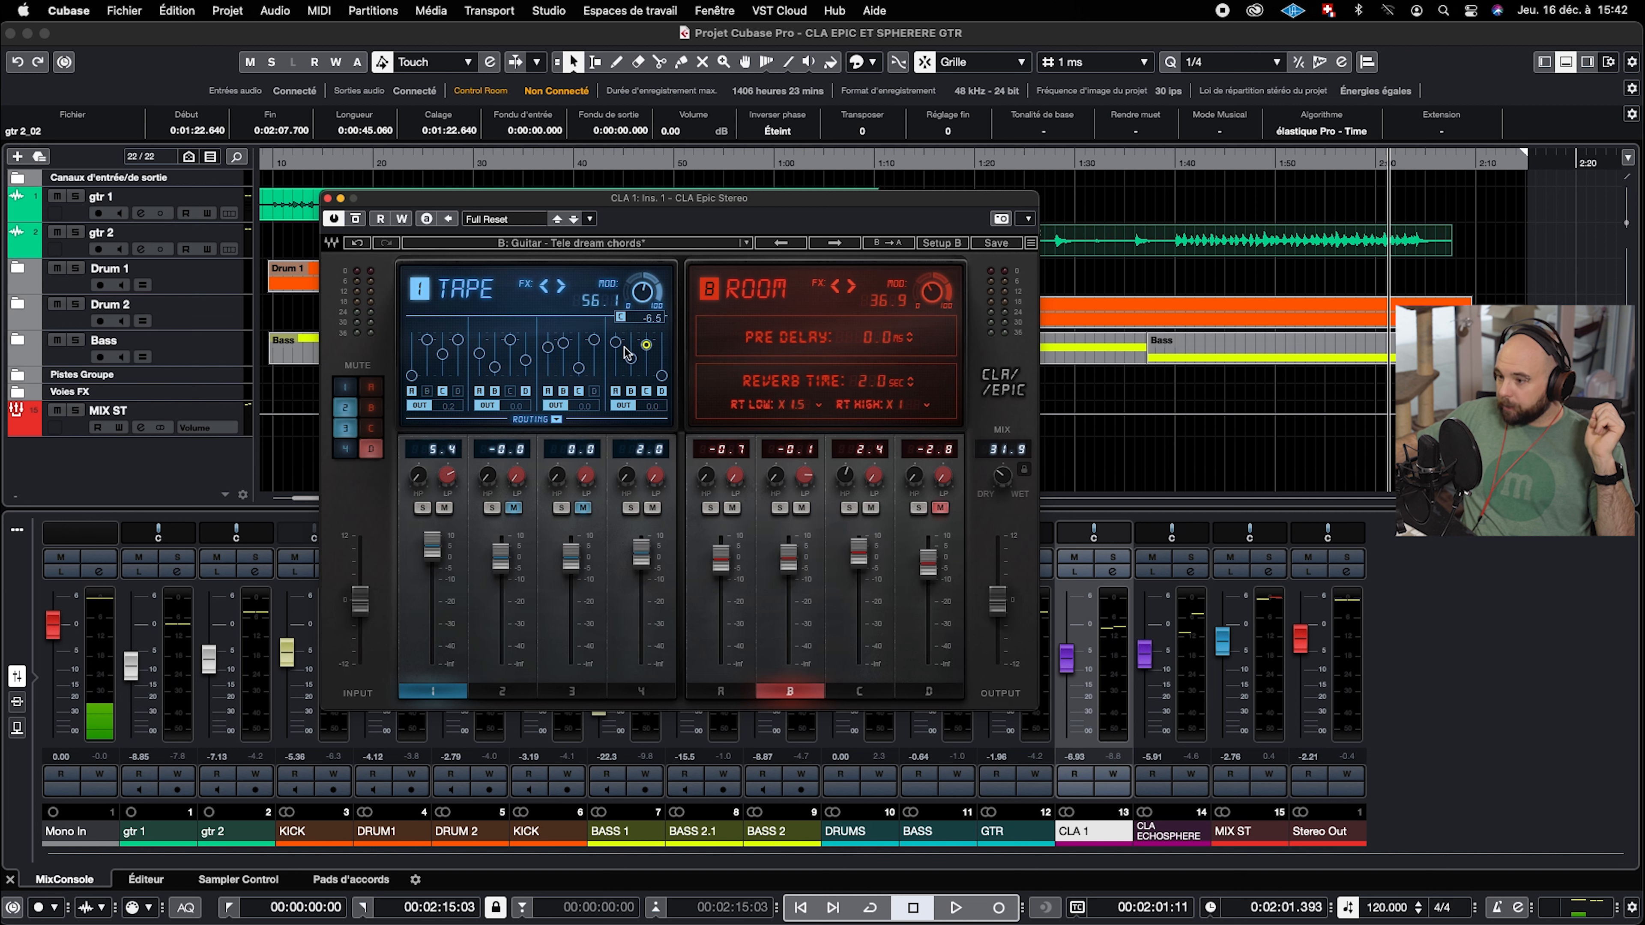
pyautogui.moveTo(427, 345)
pyautogui.mouseDown()
pyautogui.moveTo(457, 349)
pyautogui.moveTo(411, 365)
pyautogui.mouseUp()
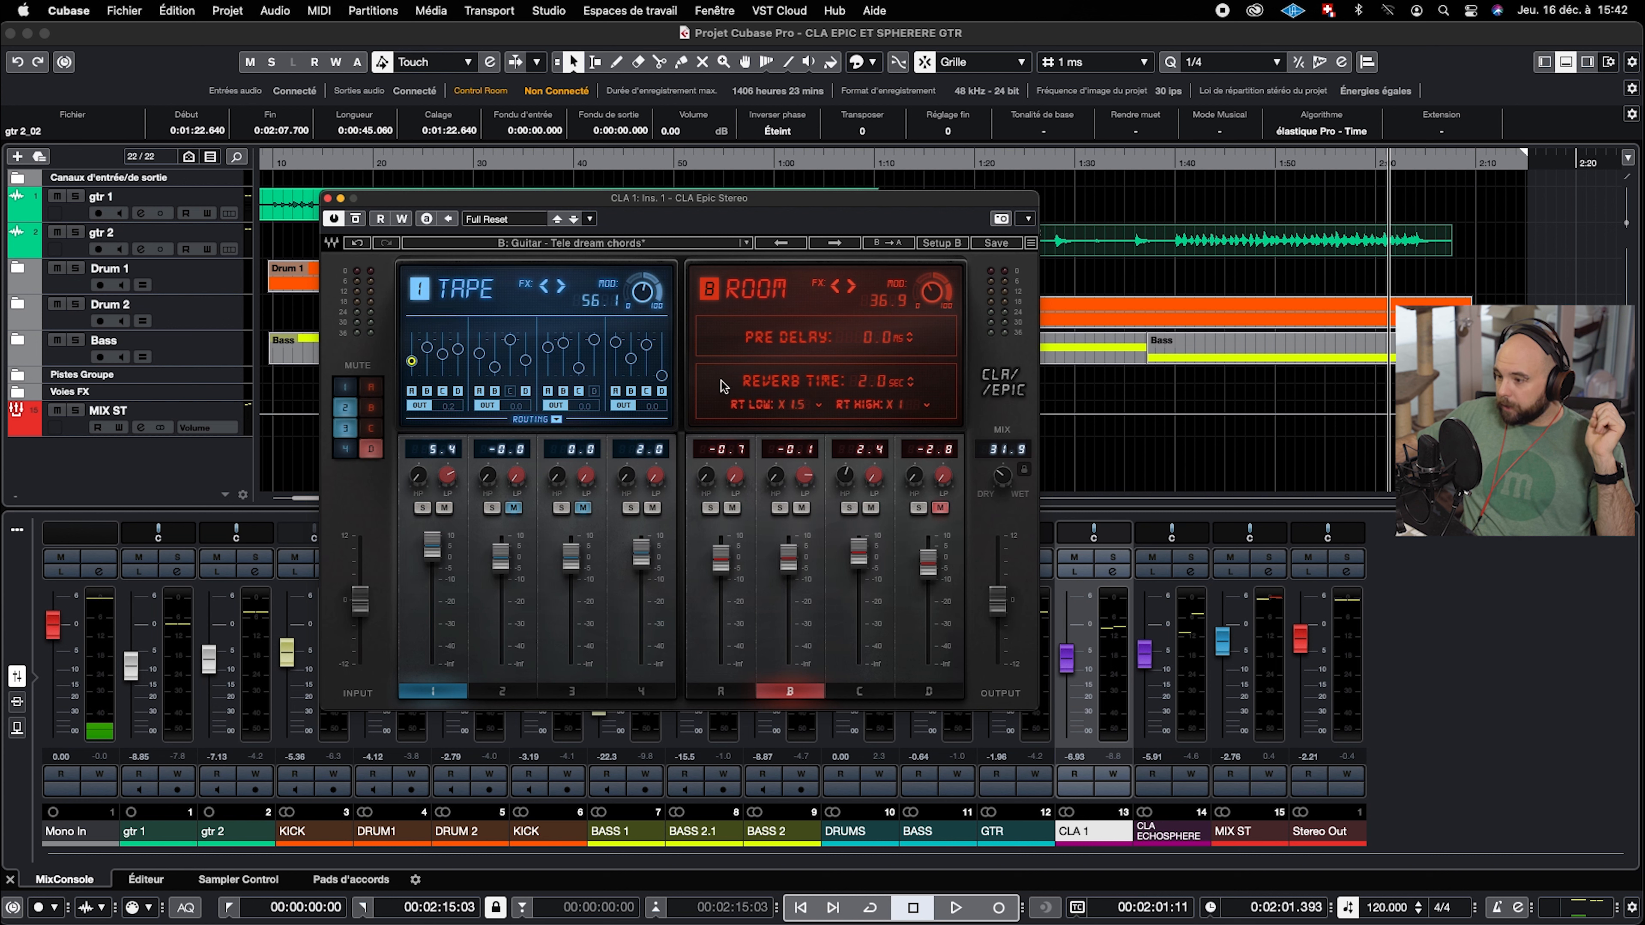
pyautogui.moveTo(661, 376); pyautogui.dragTo(662, 367)
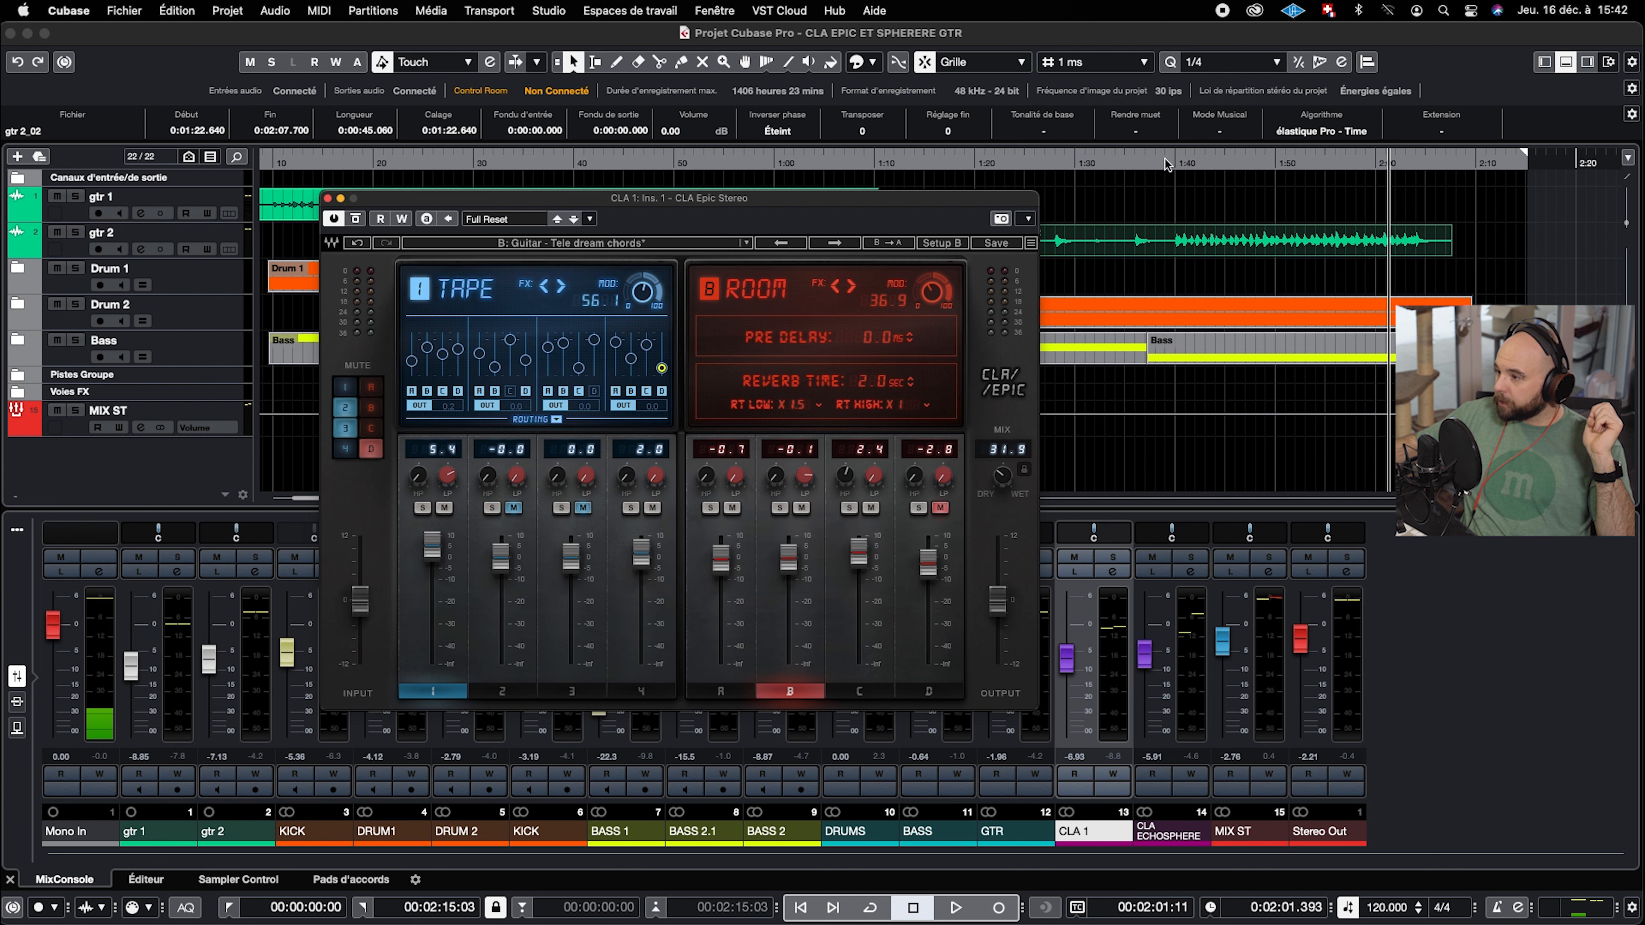
# Audition the modified Tele dream chords preset in the full mix from about 1:39 while examining its routing sends
pyautogui.click(1164, 162)
pyautogui.press('space')
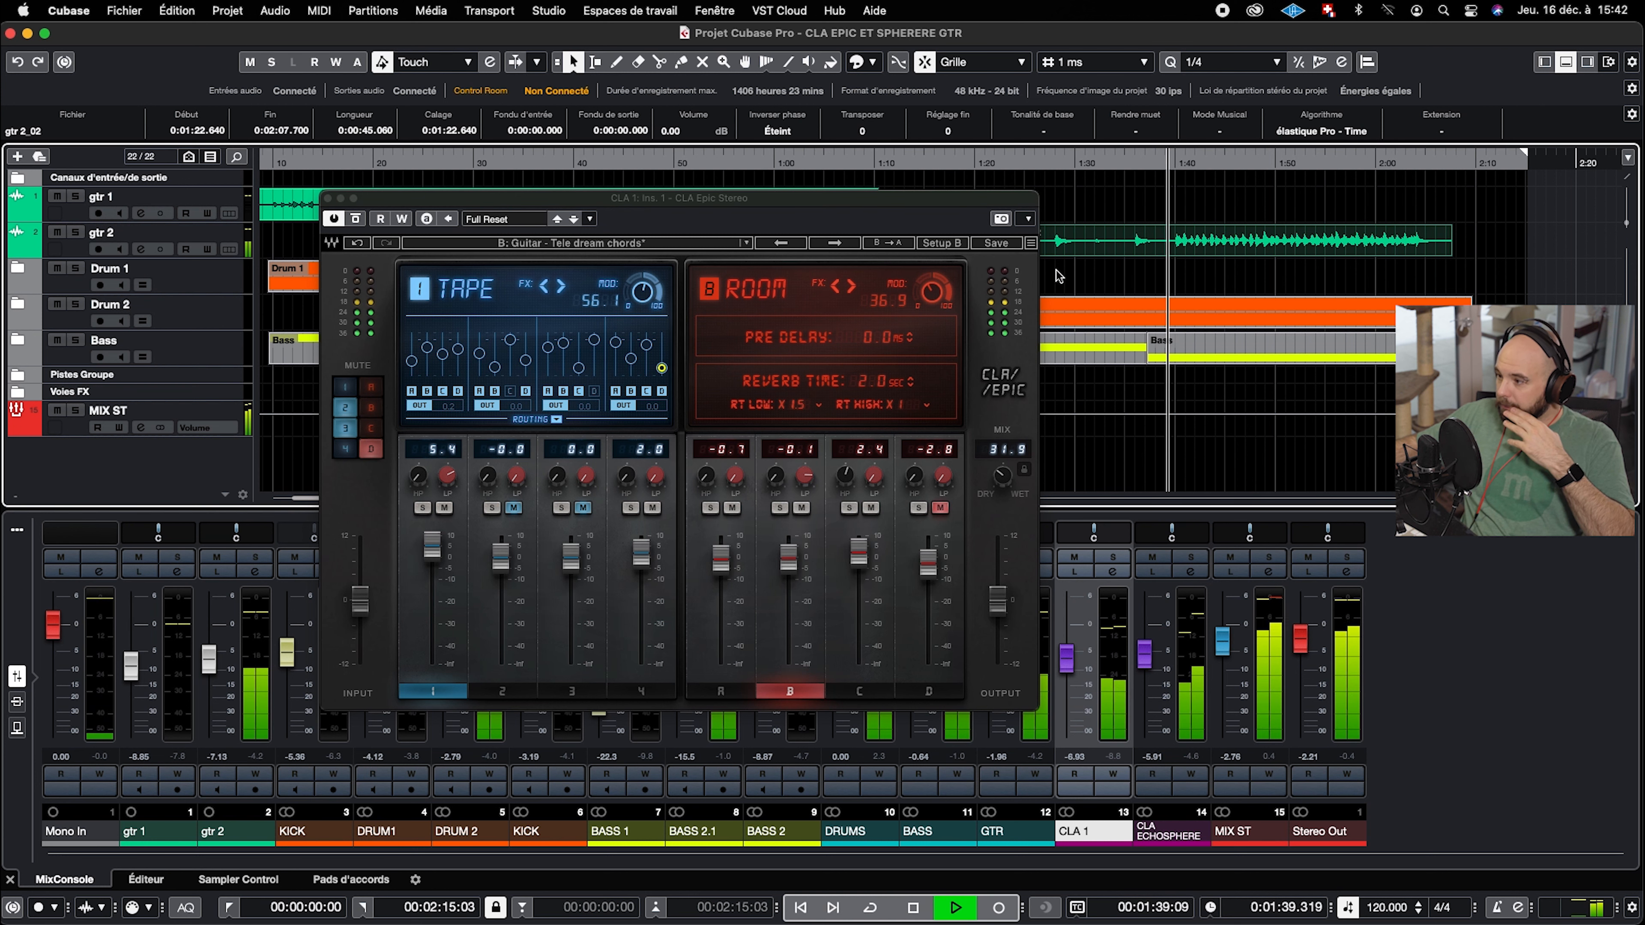
pyautogui.hscroll(-2, 1060, 287)
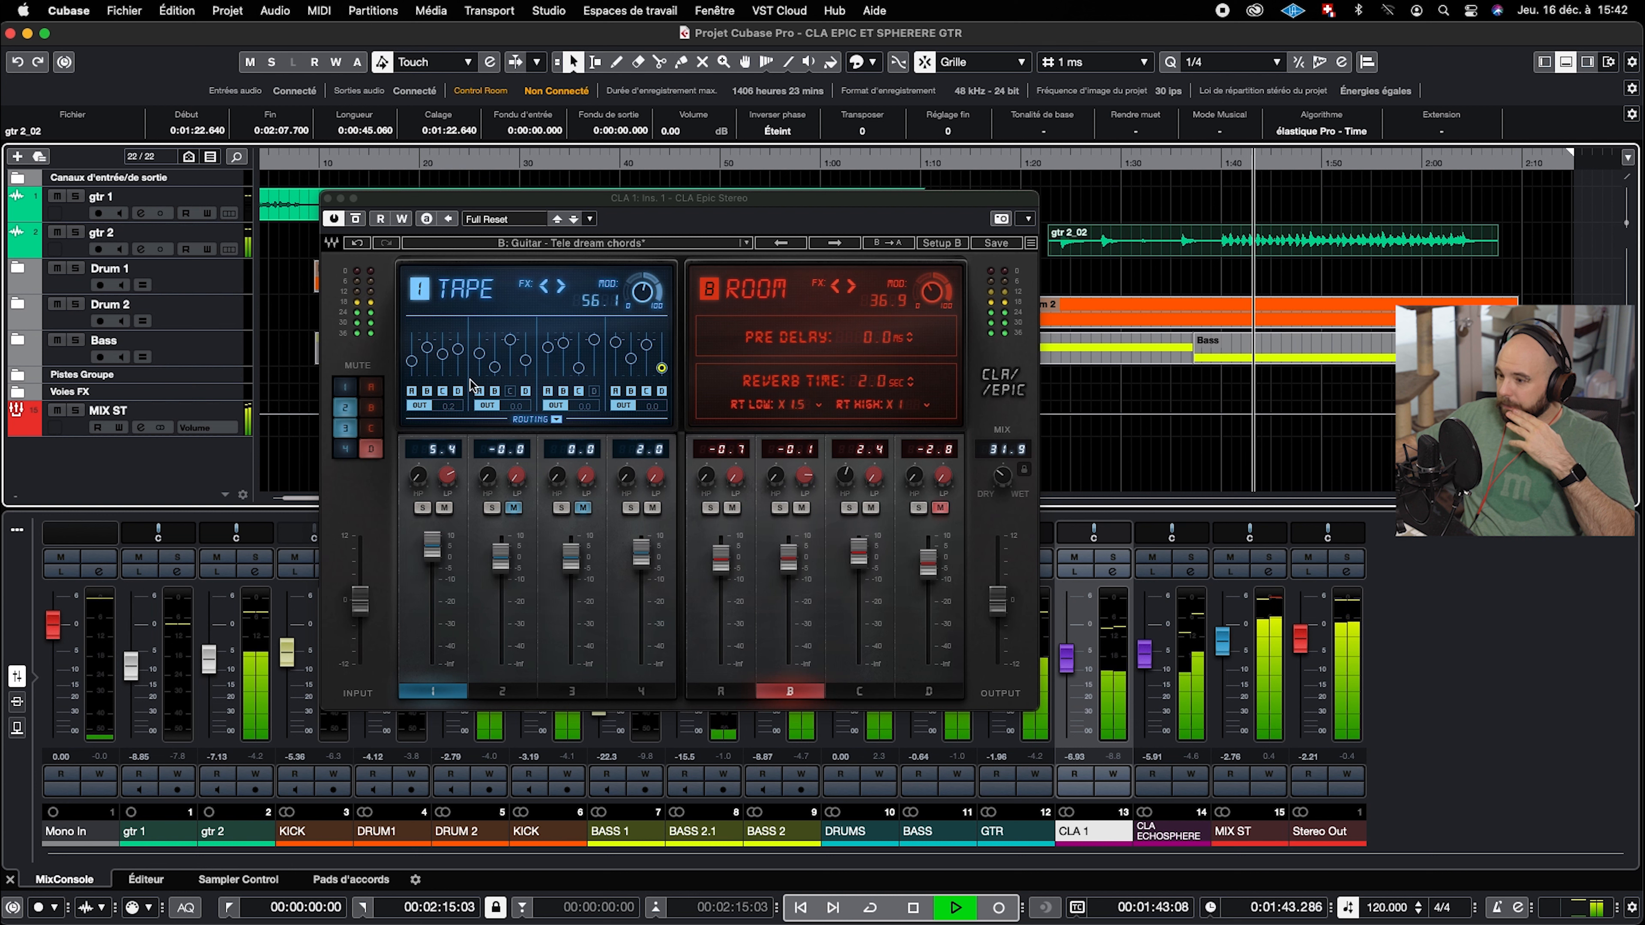
pyautogui.click(473, 405)
pyautogui.click(455, 405)
pyautogui.write('0')
pyautogui.press('Return')
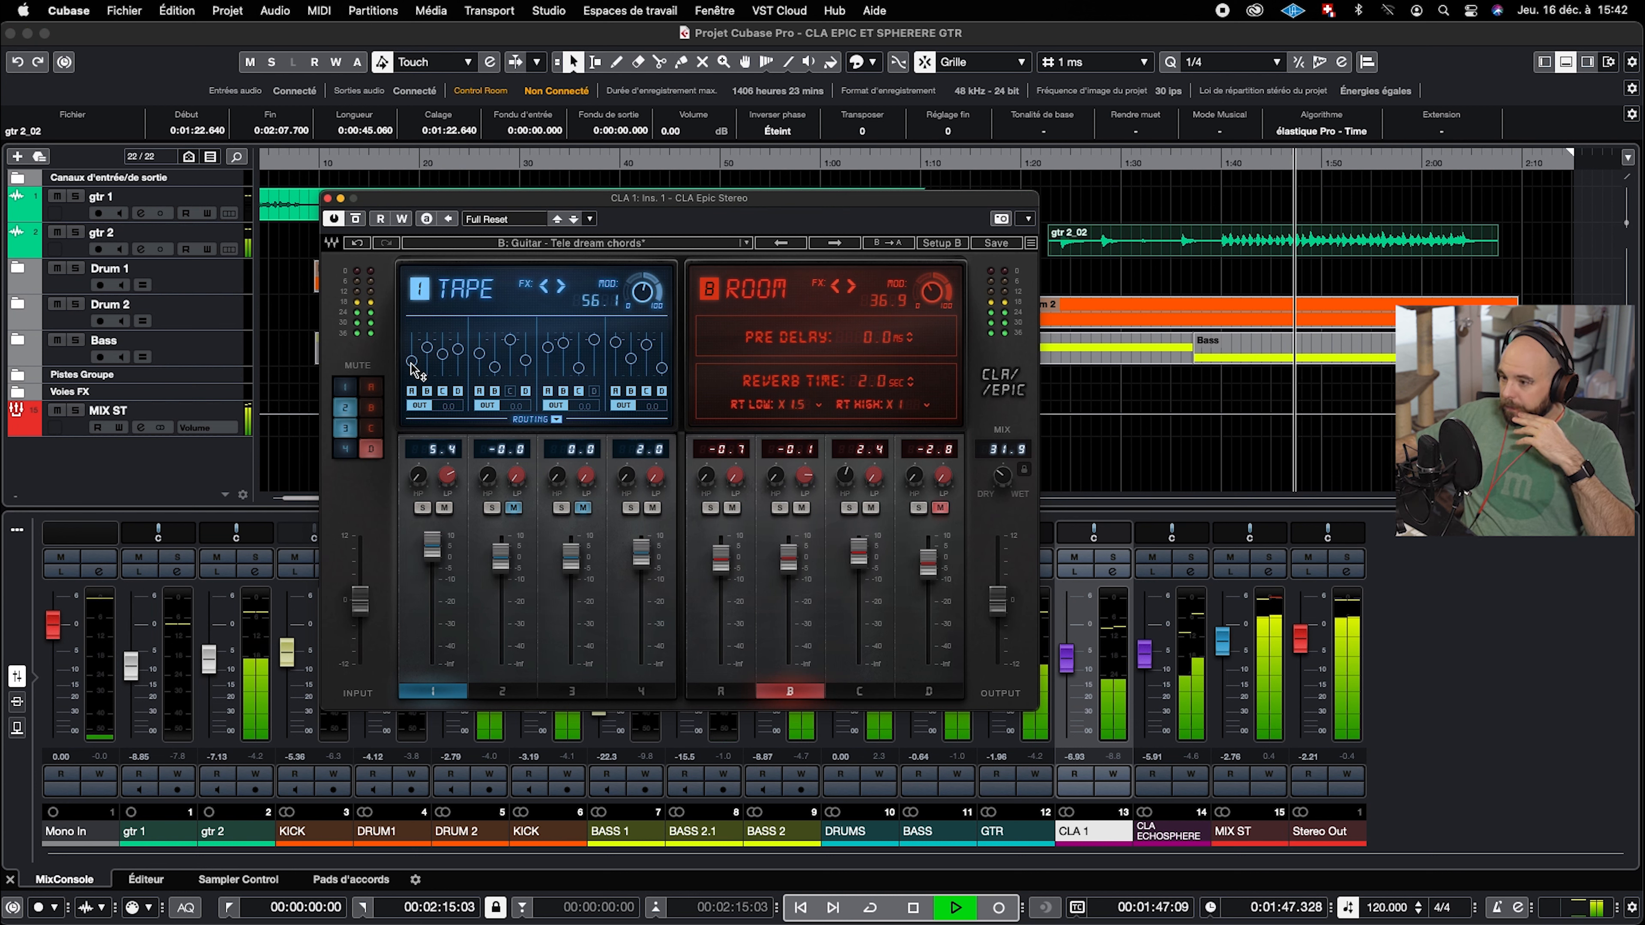
# Stop playback and raise all of CLA Epic's delay-to-reverb sends to the top of their range
pyautogui.moveTo(412, 364)
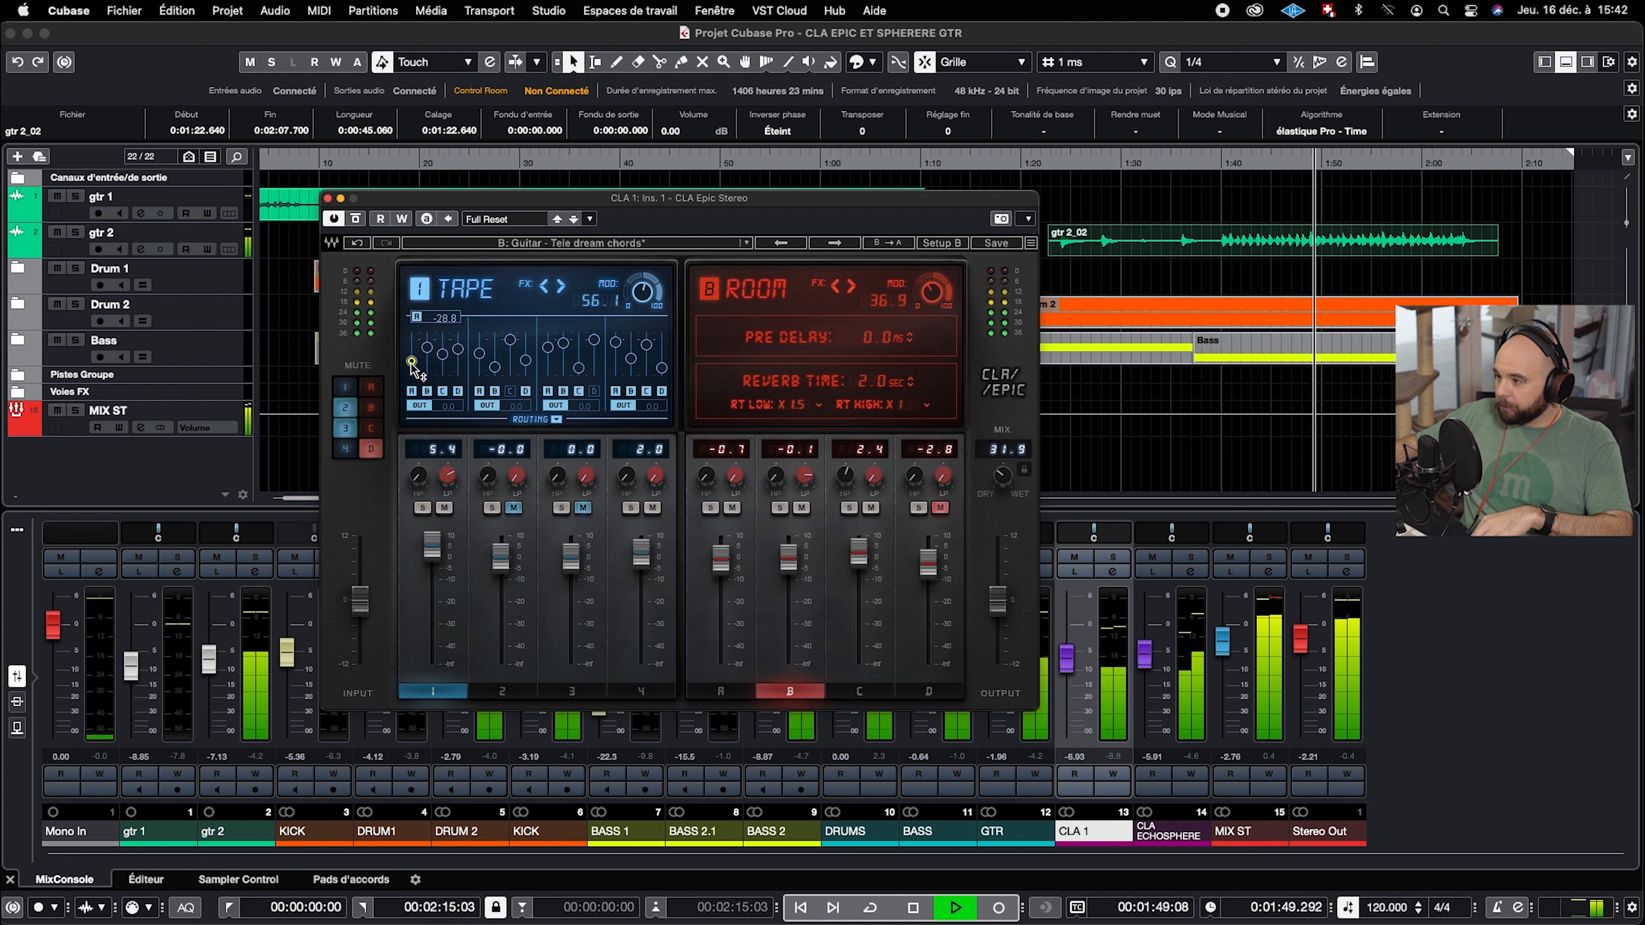
pyautogui.press('space')
pyautogui.moveTo(412, 365); pyautogui.dragTo(661, 333)
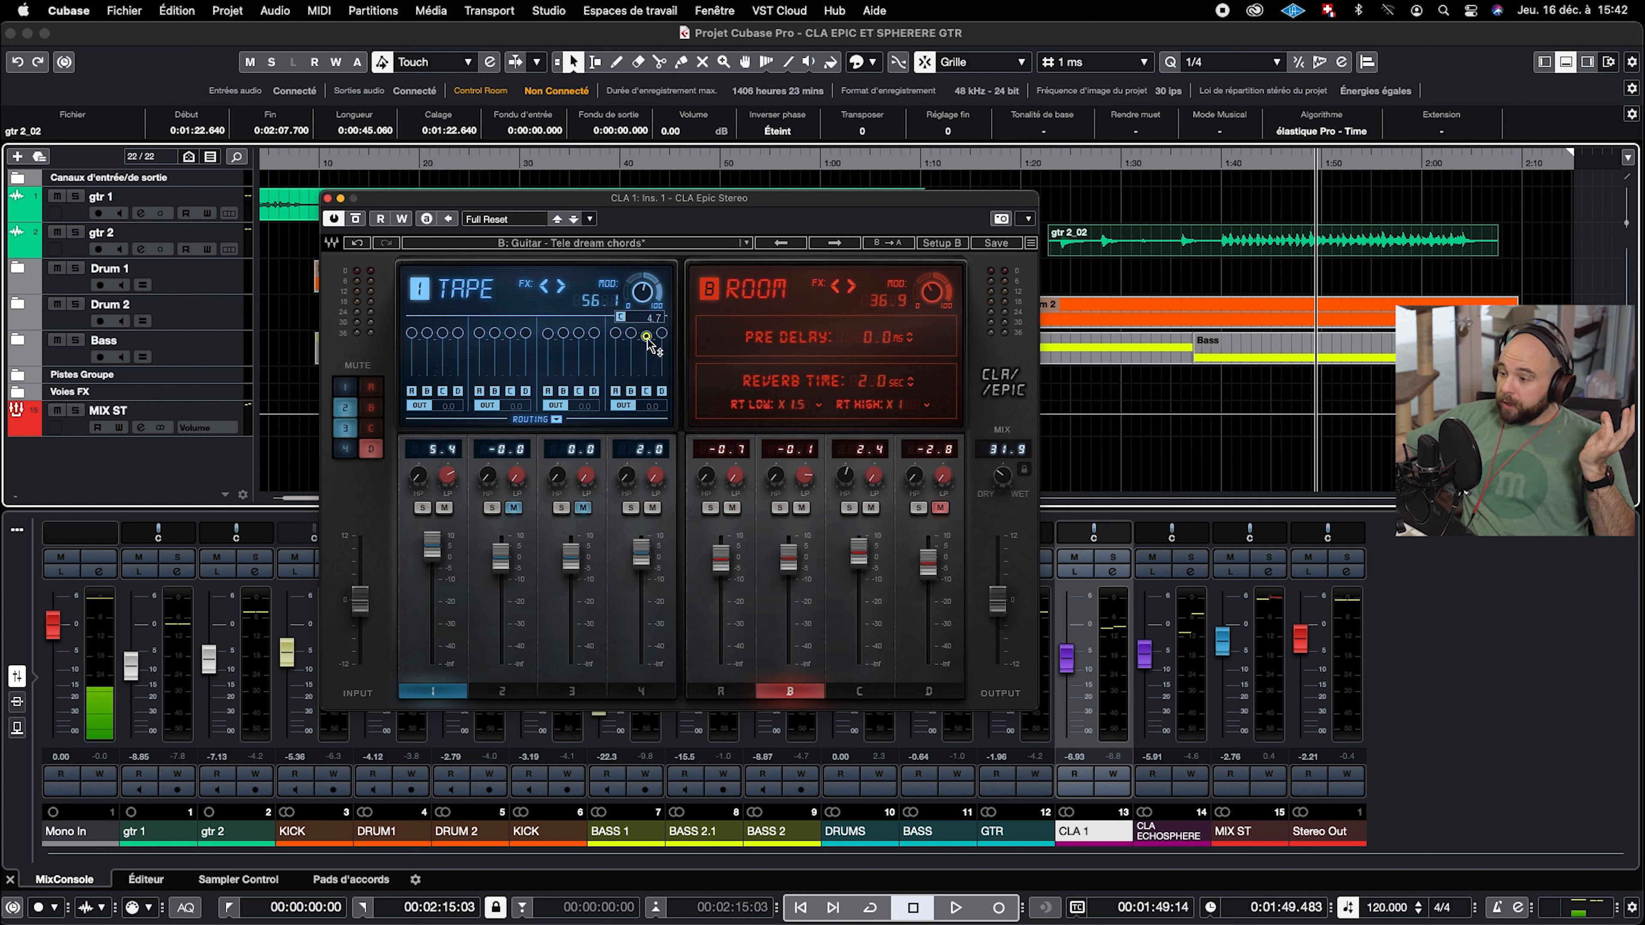
pyautogui.moveTo(648, 337); pyautogui.dragTo(648, 333)
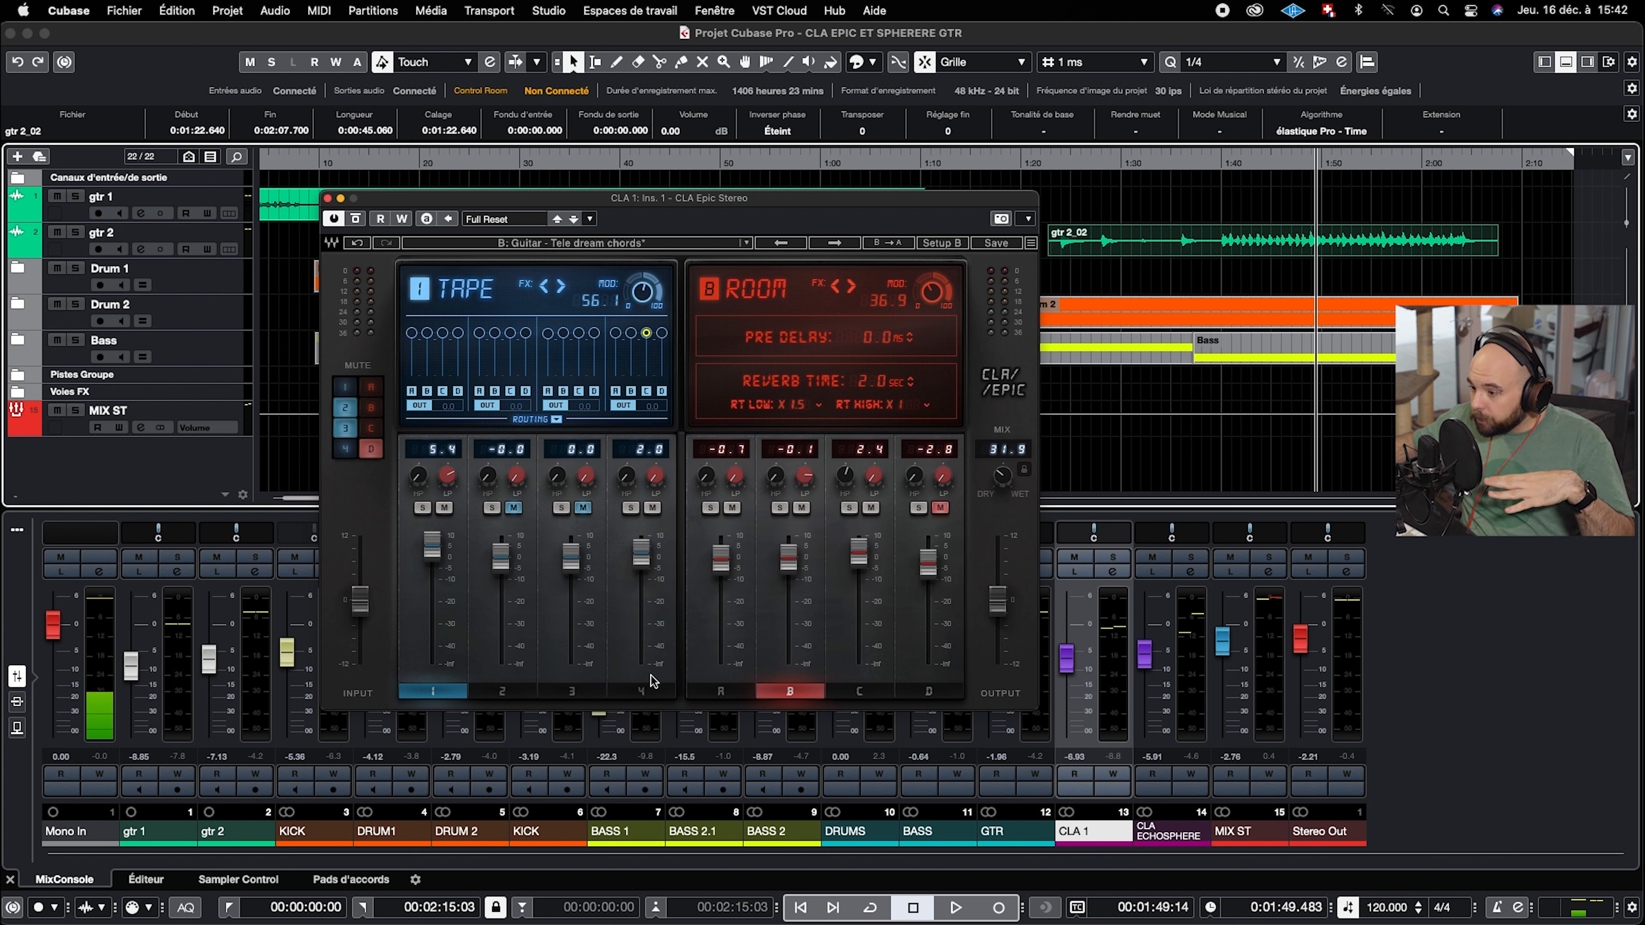
# For delay 4 (Crowd), lower the send to reverb A and switch off the direct output and sends A to D
pyautogui.click(655, 690)
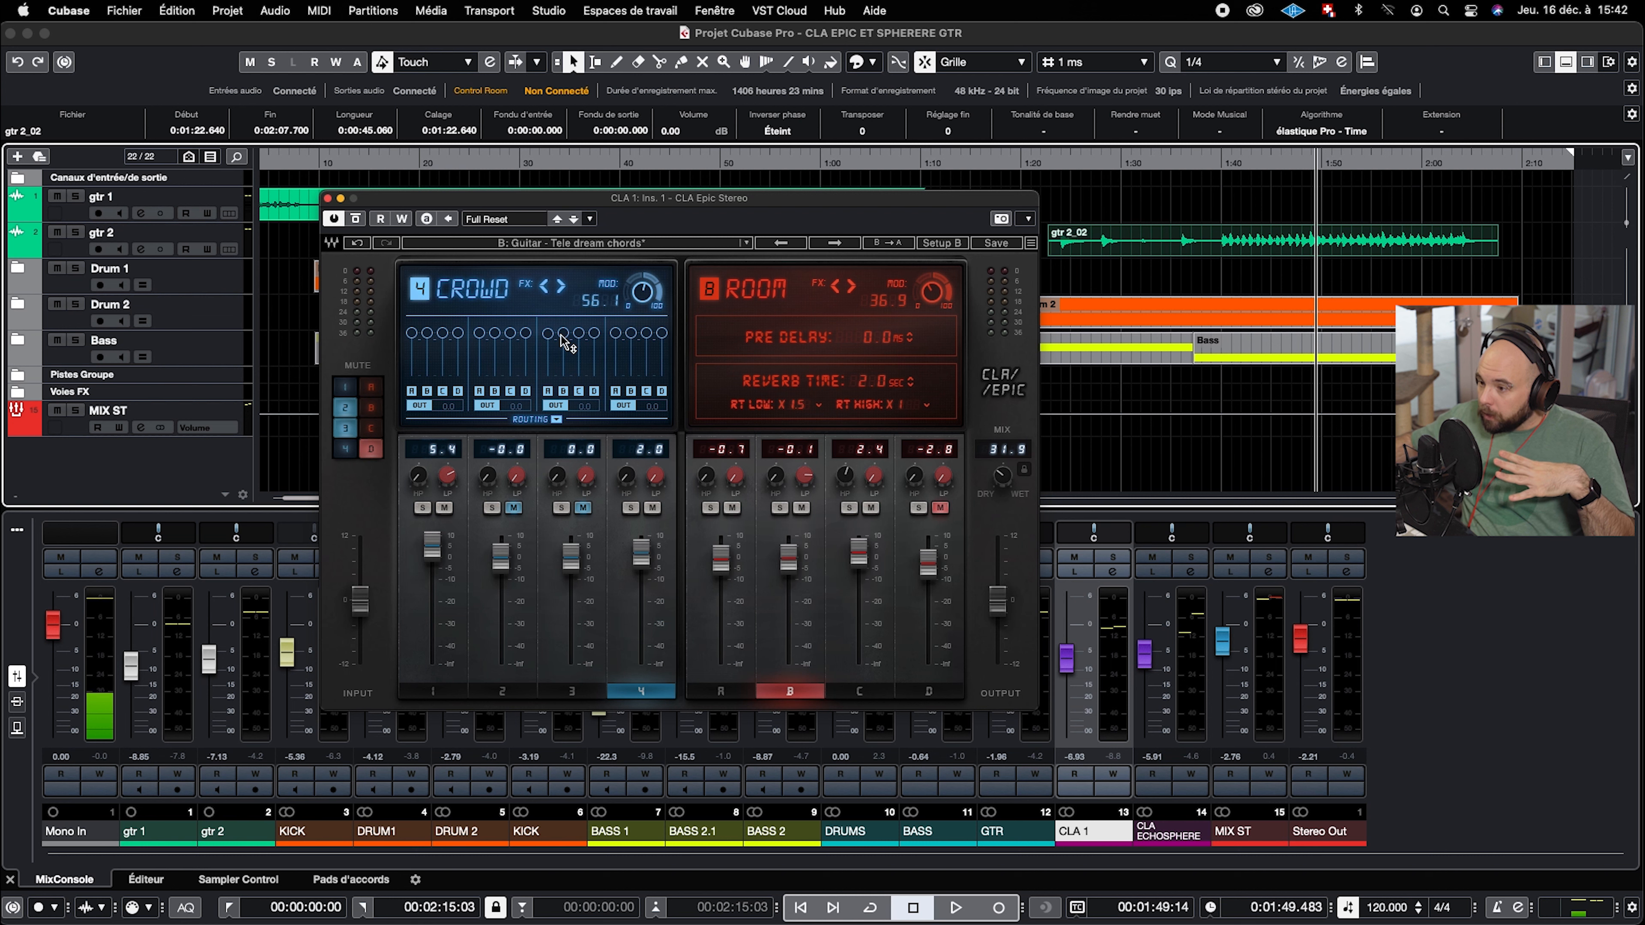
pyautogui.moveTo(615, 335); pyautogui.dragTo(615, 367)
pyautogui.click(616, 391)
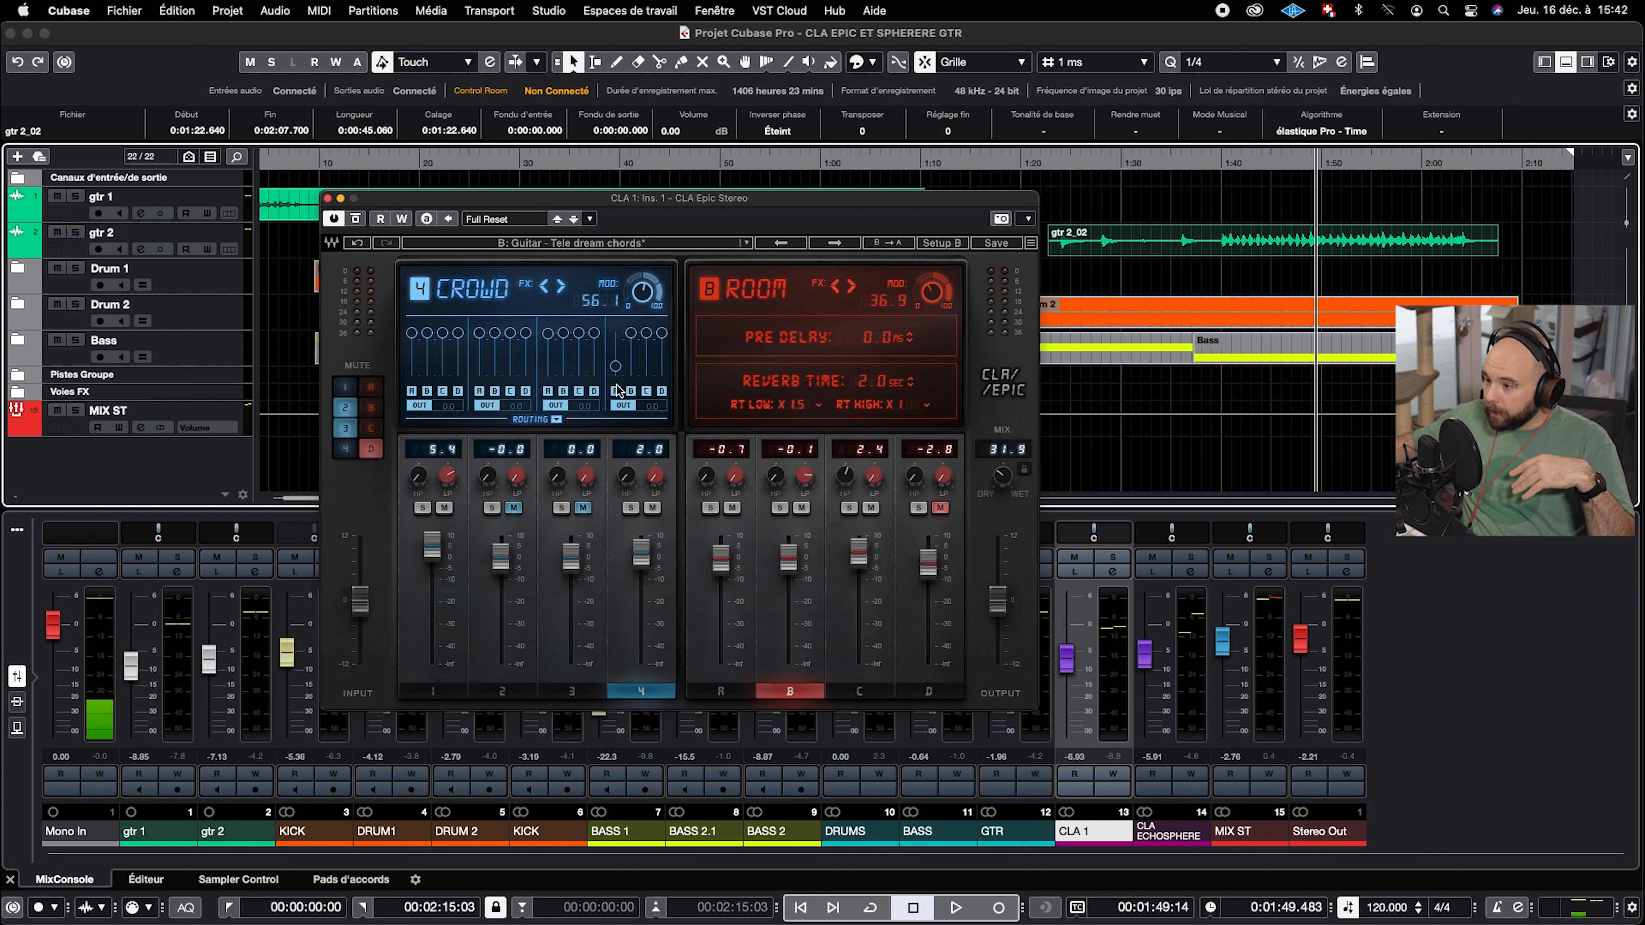
pyautogui.click(620, 405)
pyautogui.click(634, 390)
pyautogui.click(647, 391)
pyautogui.click(662, 390)
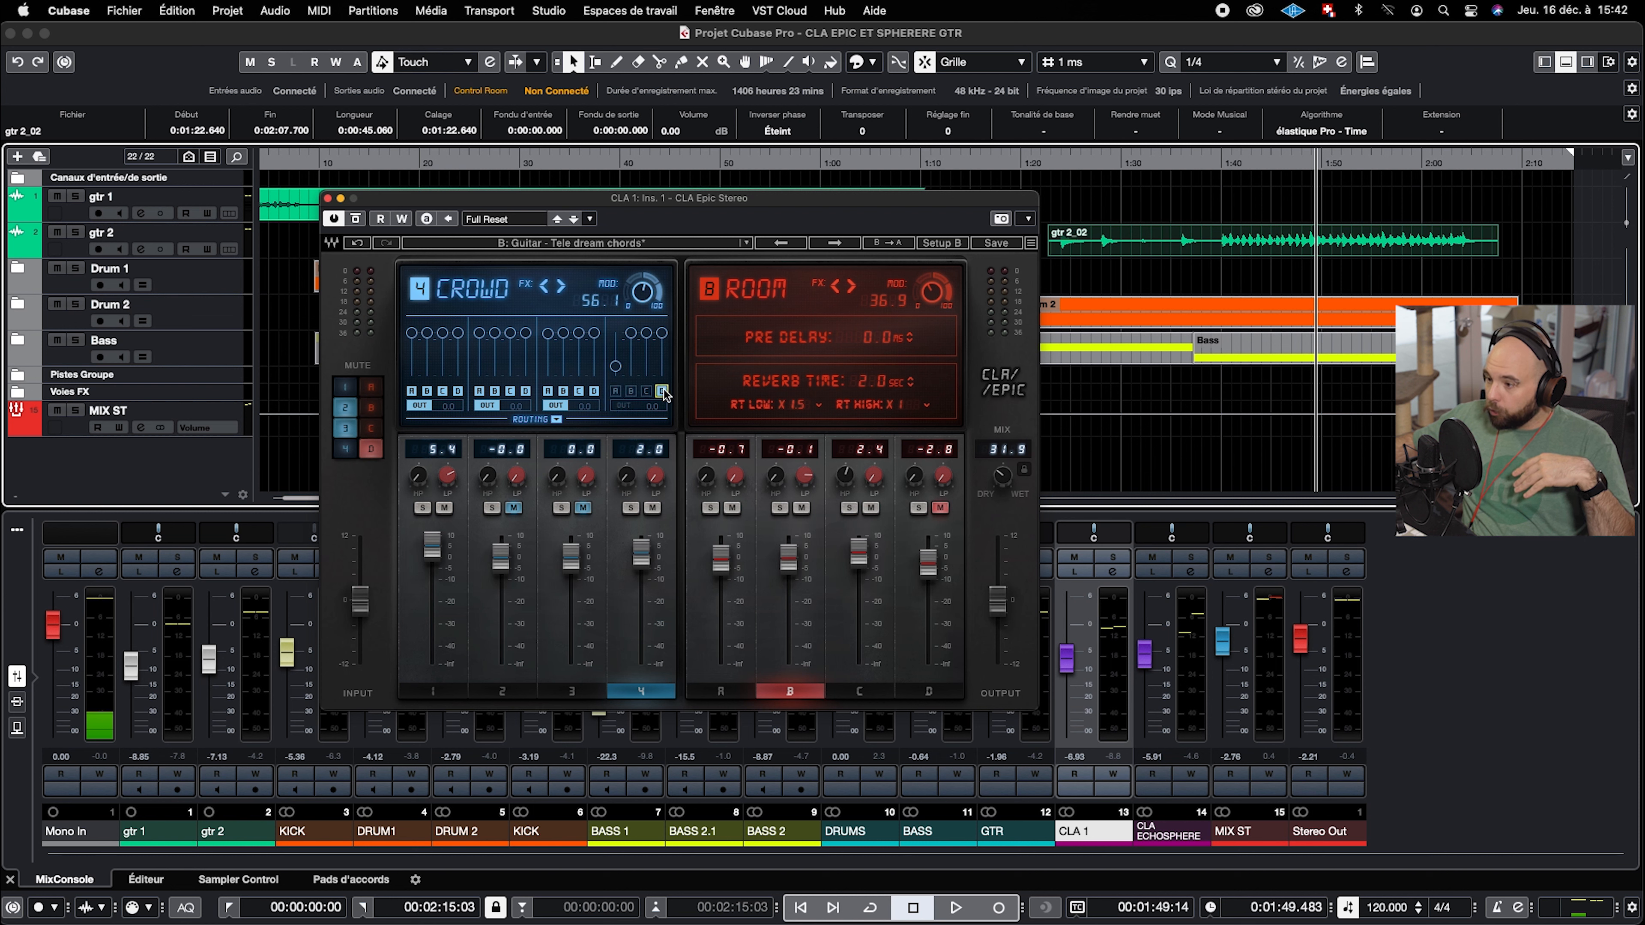
# Pull delay 4's sends to reverbs B, C and D down to nearly the bottom of their range
pyautogui.moveTo(661, 333); pyautogui.dragTo(659, 389)
pyautogui.moveTo(646, 333); pyautogui.dragTo(616, 379)
pyautogui.click(646, 375)
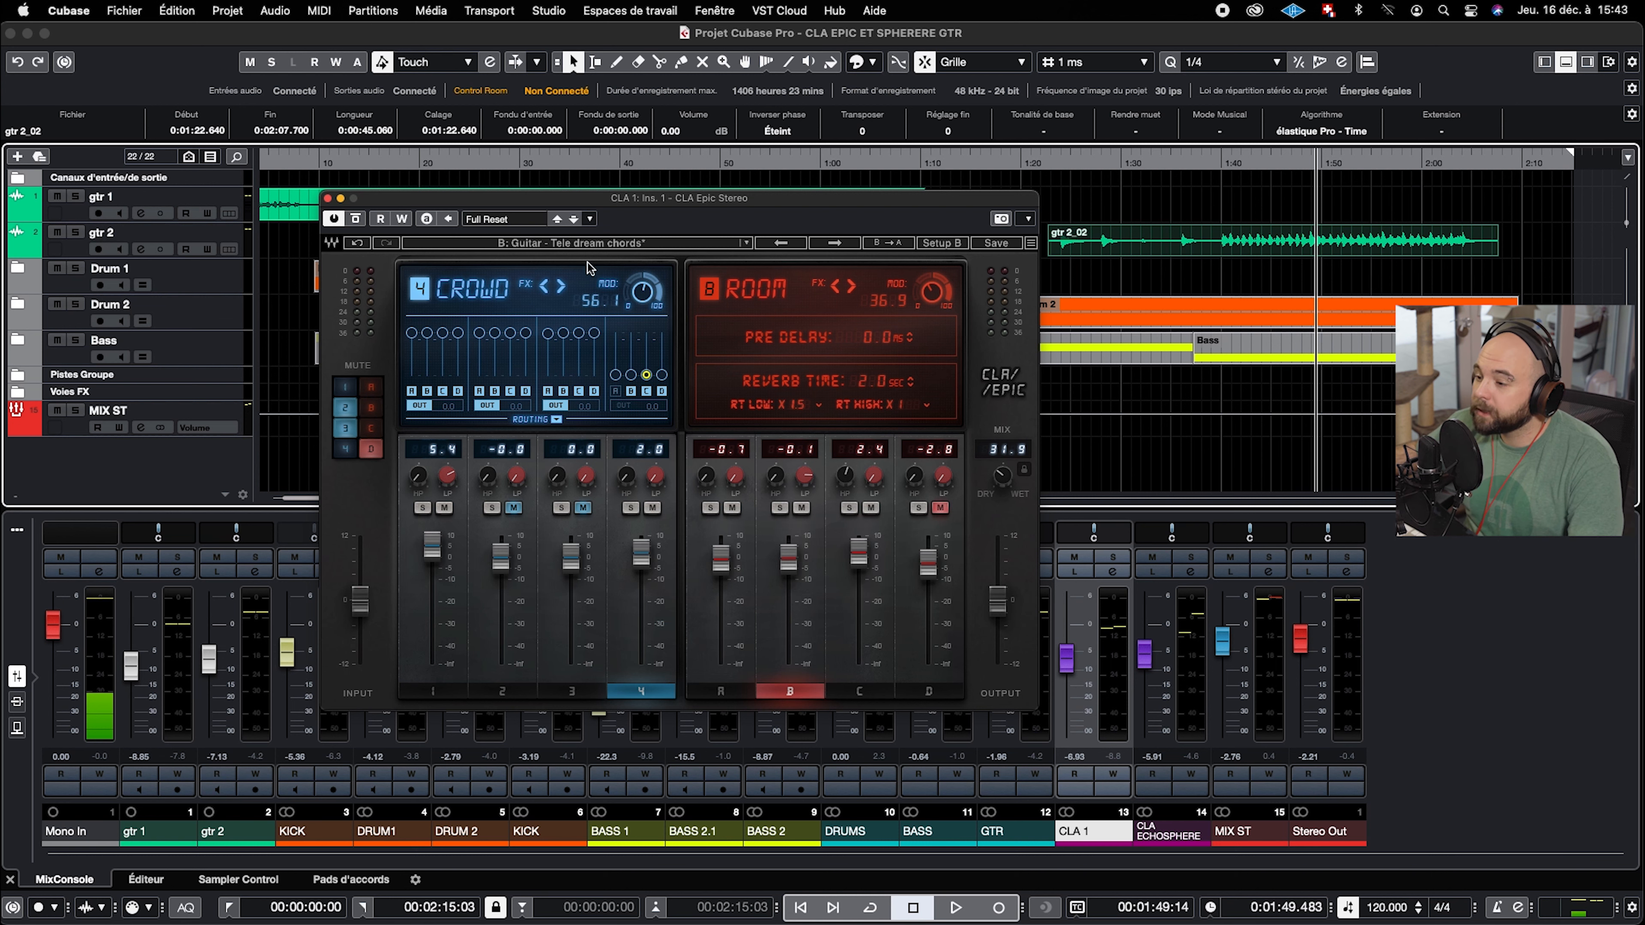
# Close the CLA Epic window and return the playhead to the start of the project
pyautogui.moveTo(974, 198); pyautogui.dragTo(1080, 195)
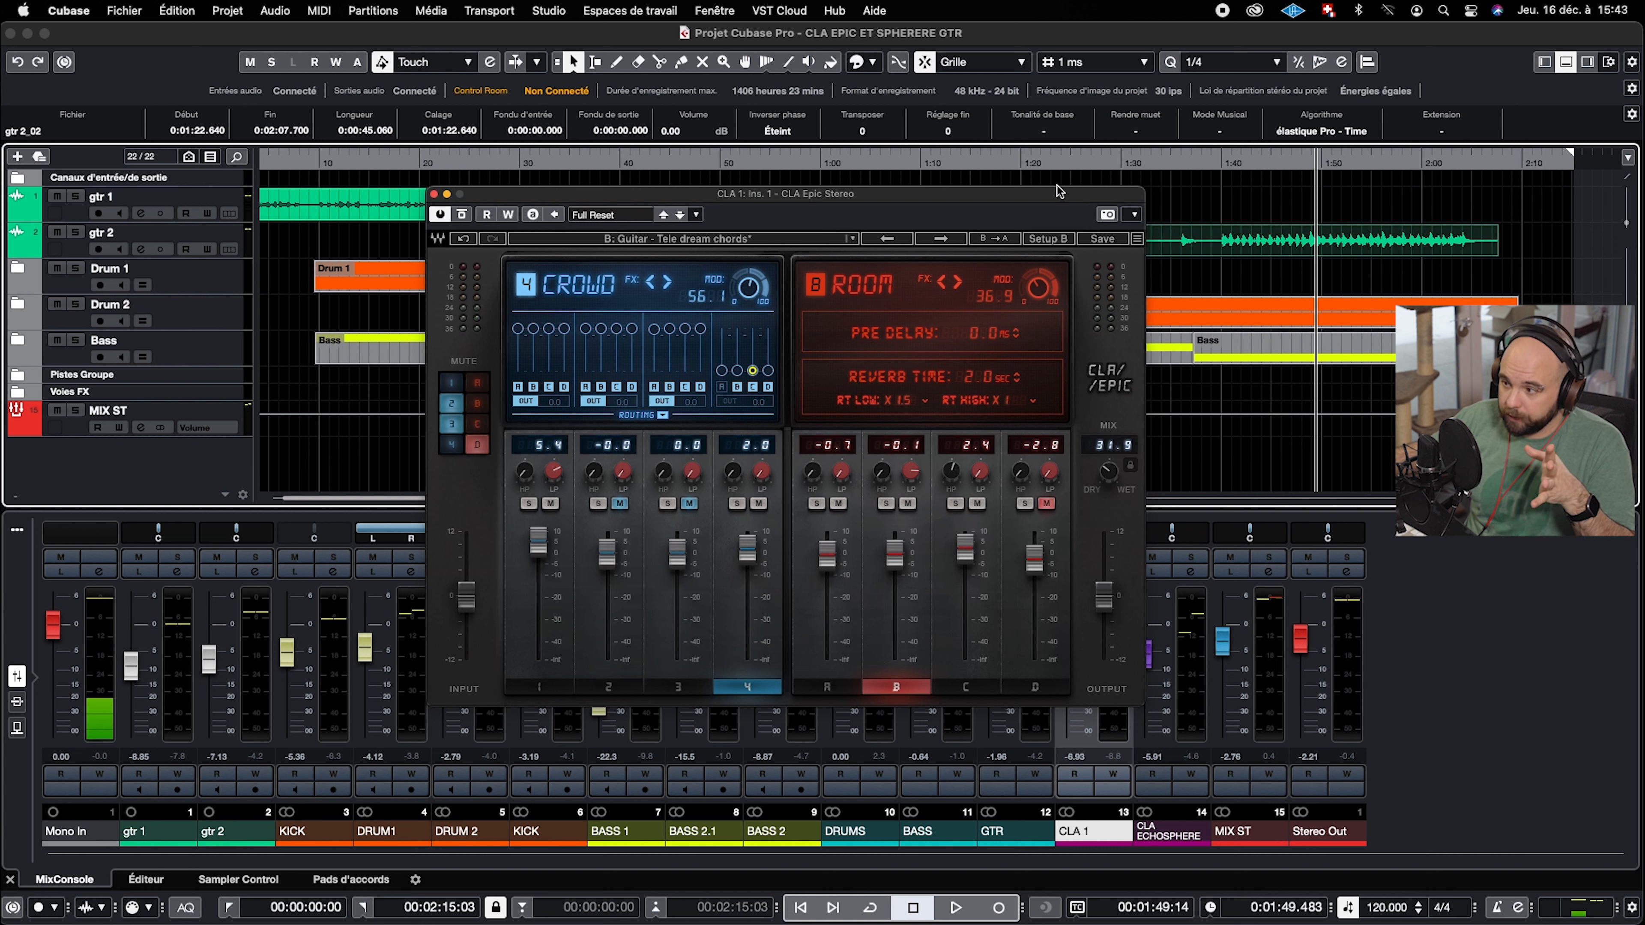
pyautogui.click(433, 194)
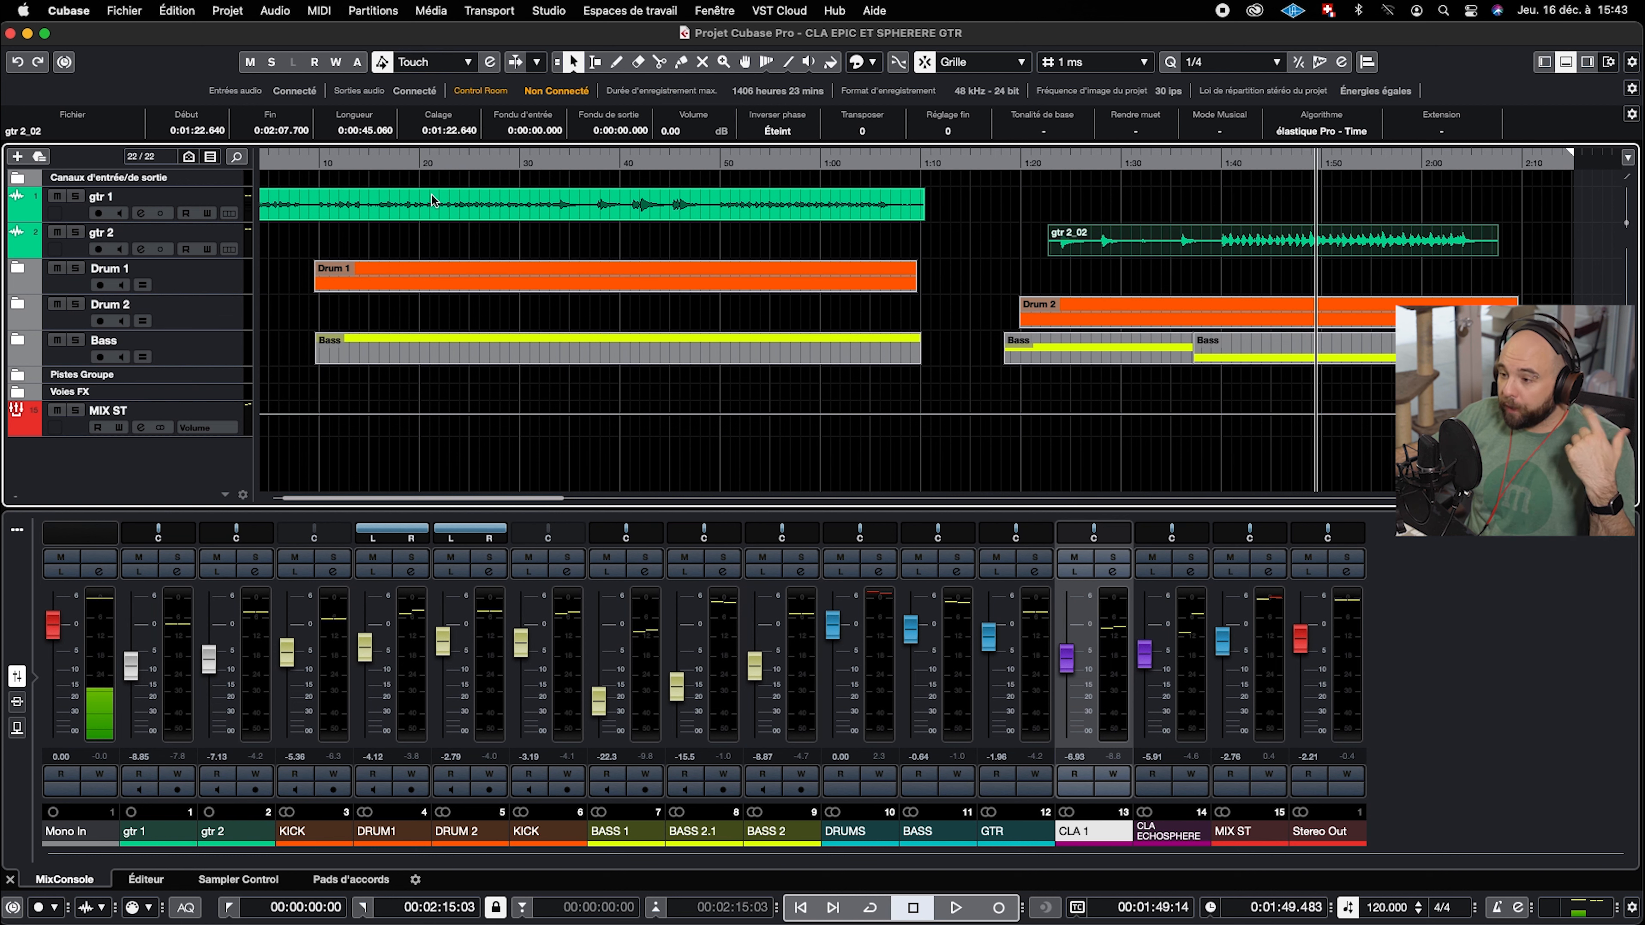
pyautogui.press('Home')
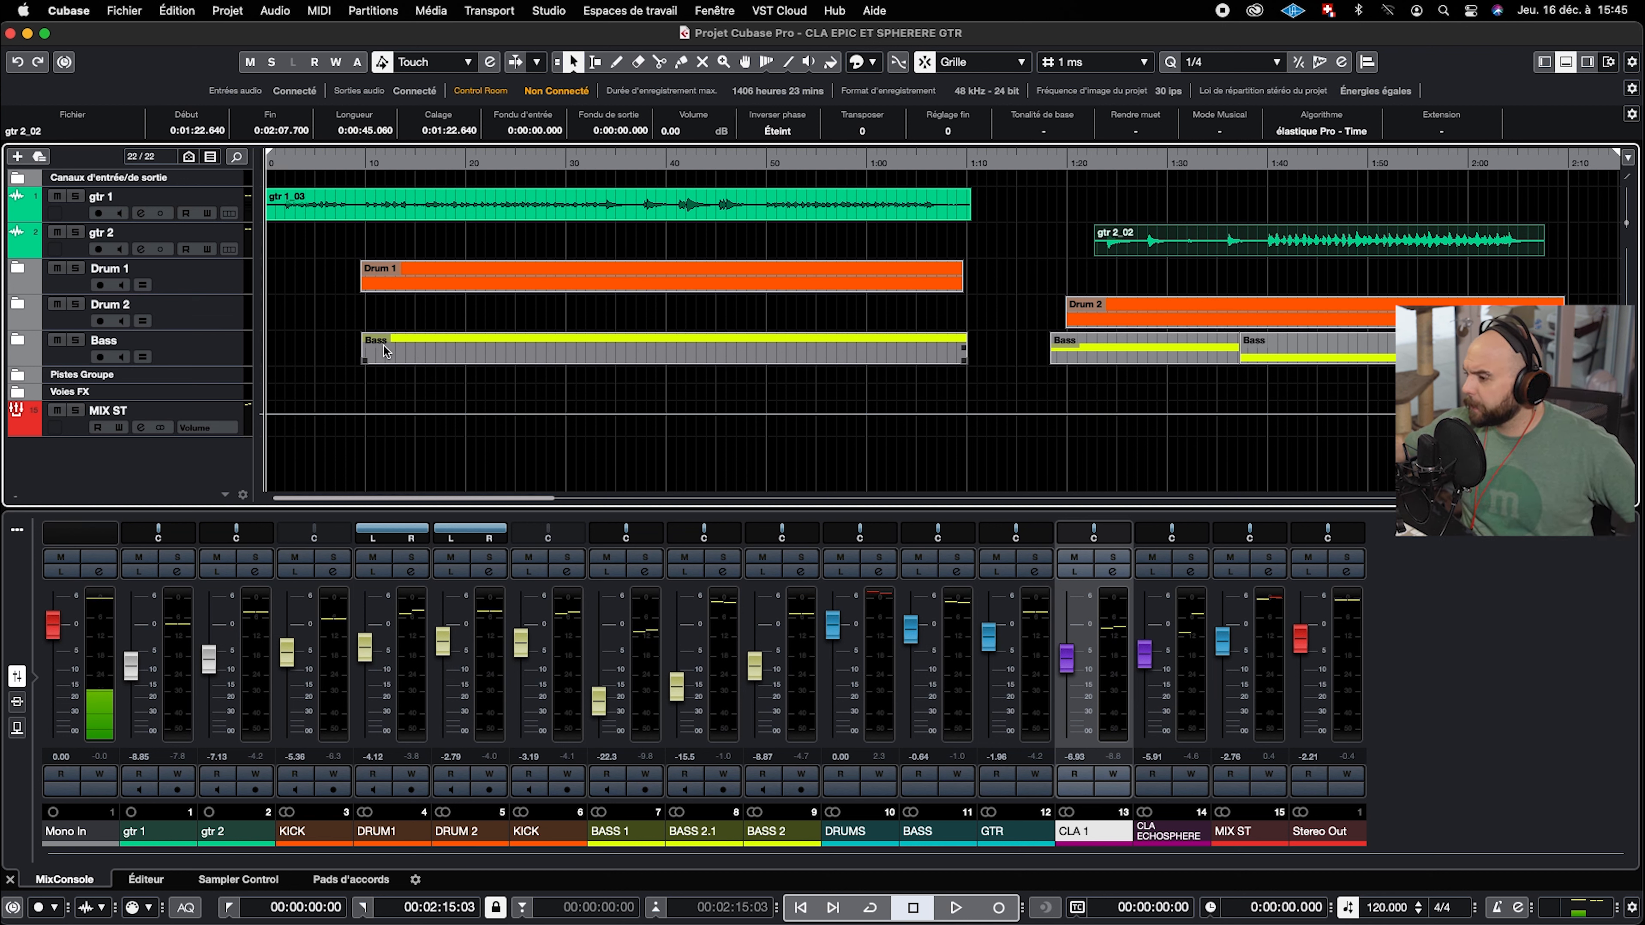
pyautogui.click(904, 275)
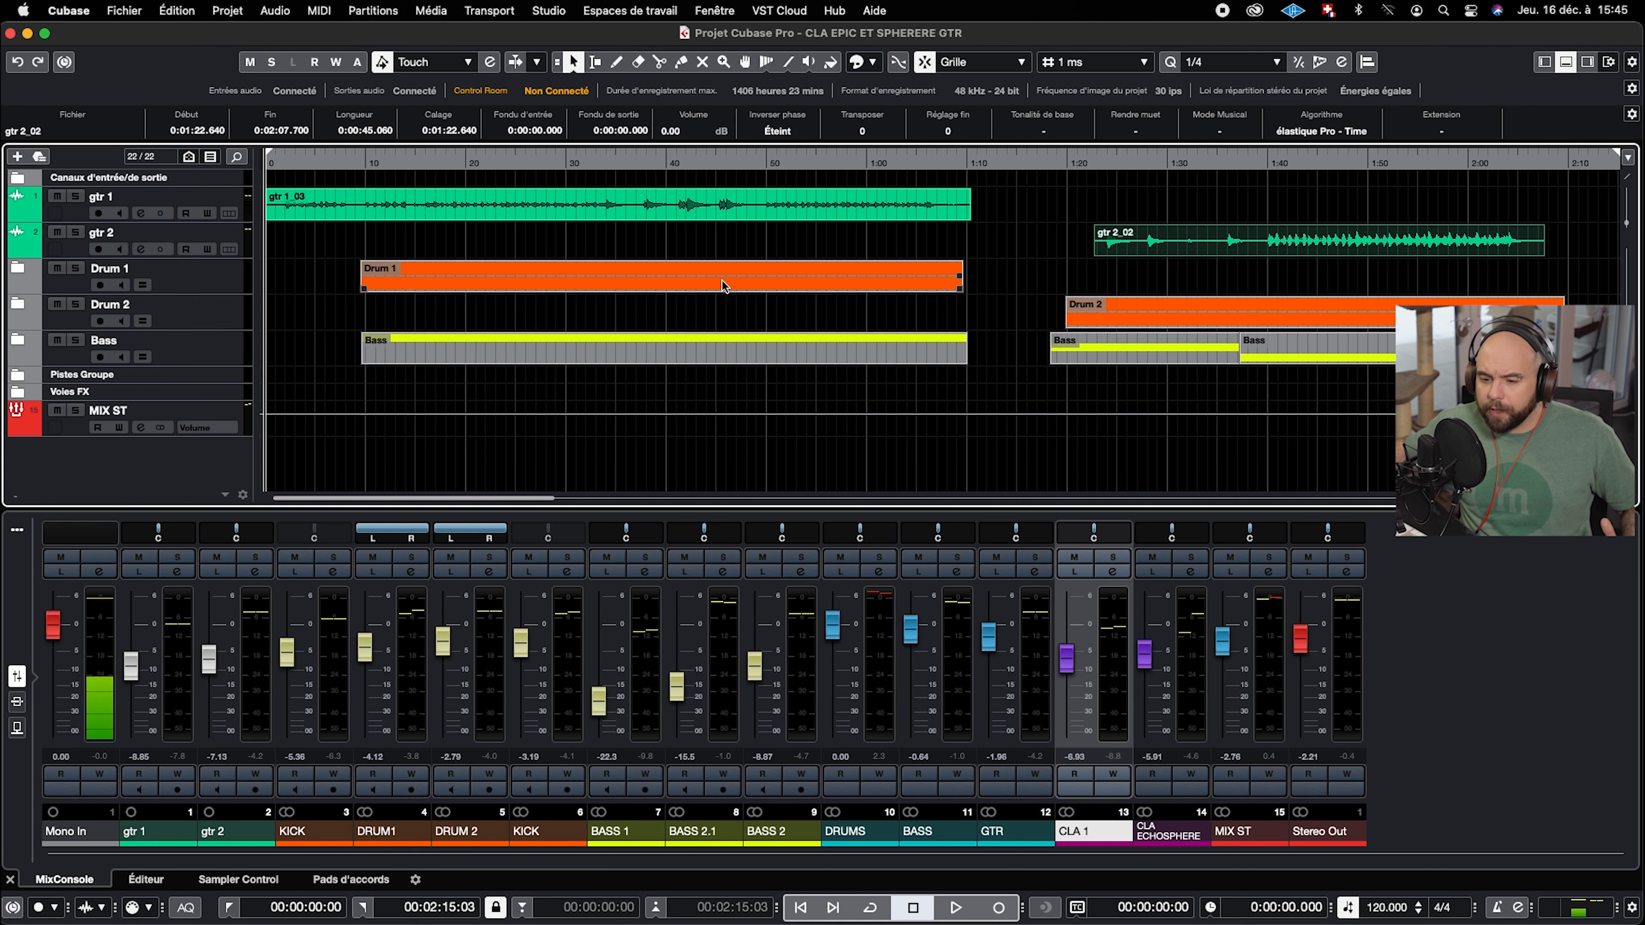